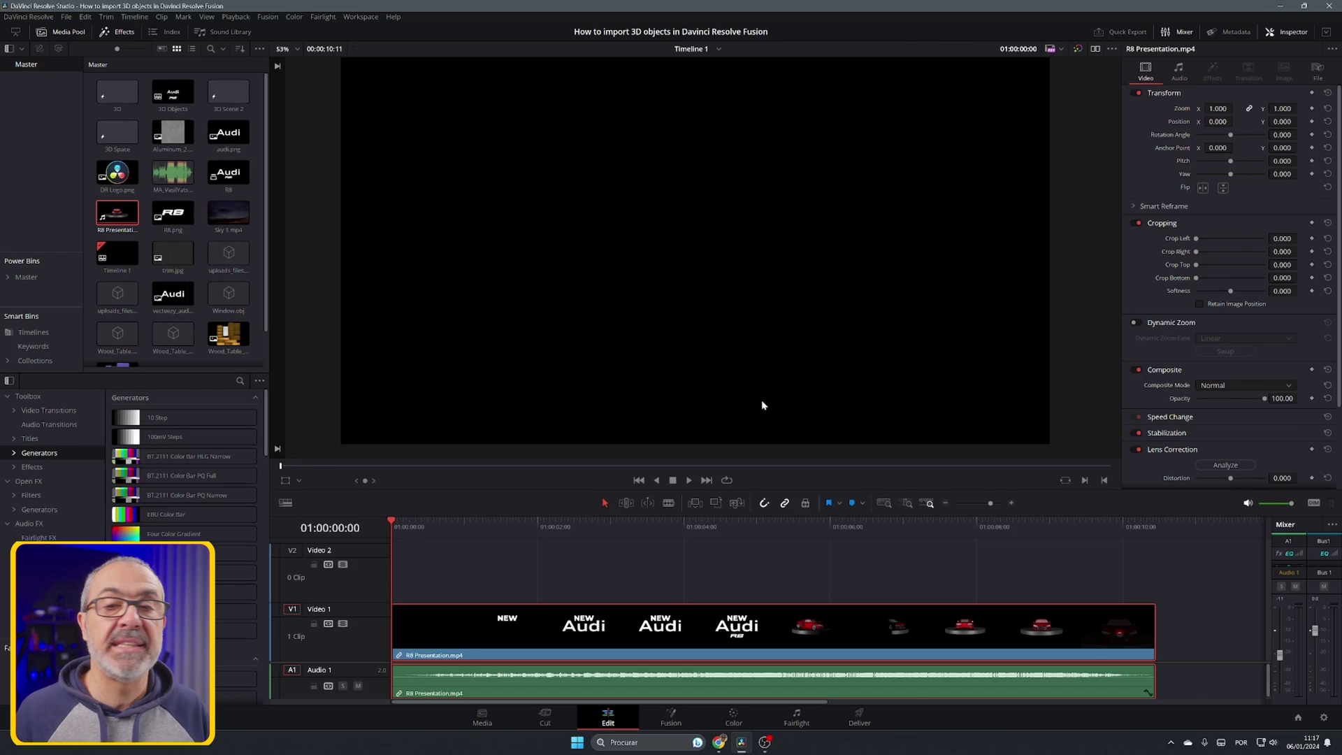
- Play the R8 Presentation clip through and delete it from the timeline, leaving the timeline empty
{"action": "left_click", "coordinate": [689, 481]}
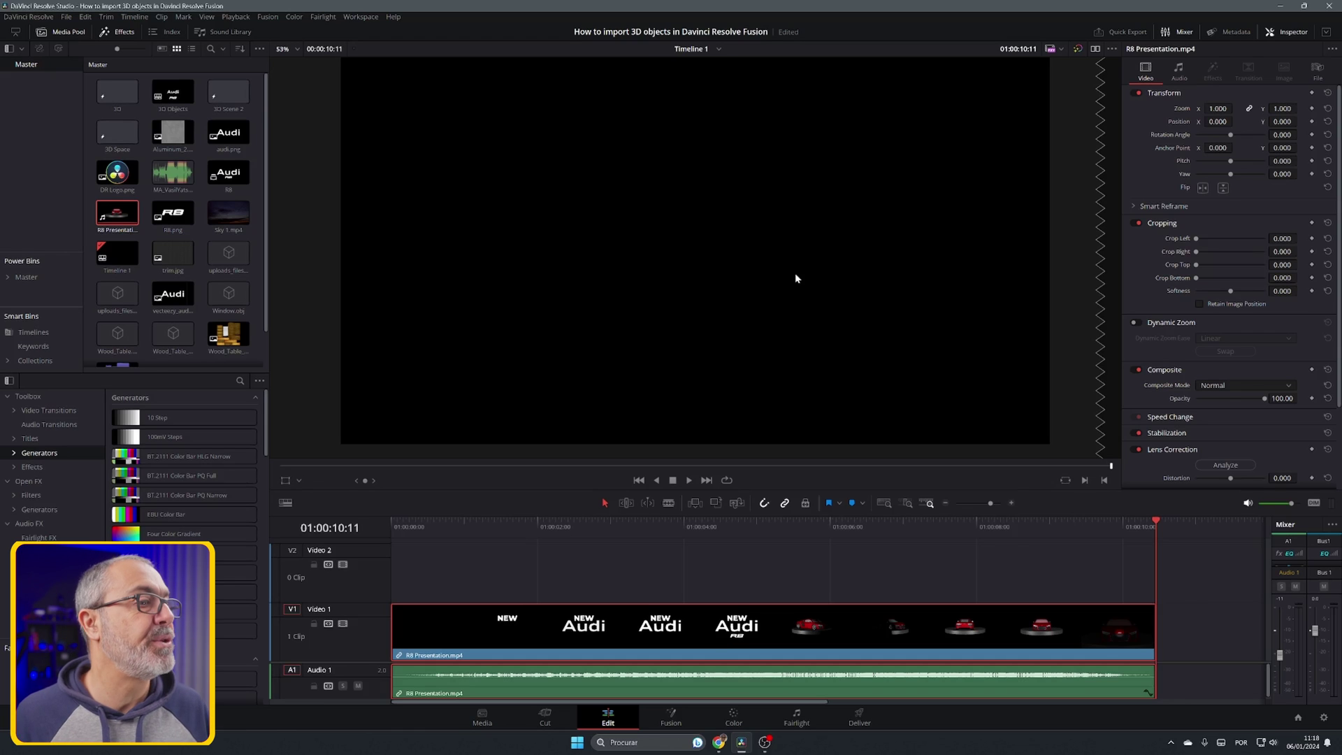
{"action": "key", "text": "Delete"}
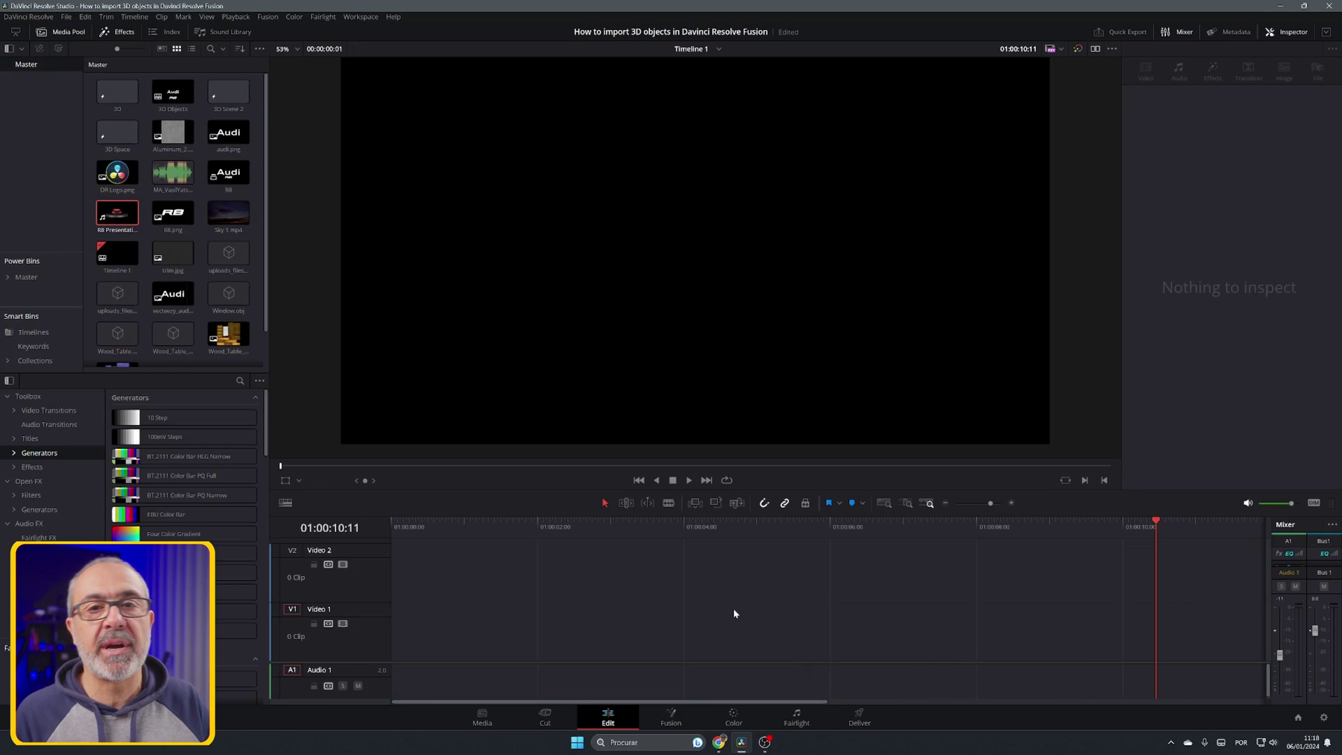
{"action": "key", "text": "q"}
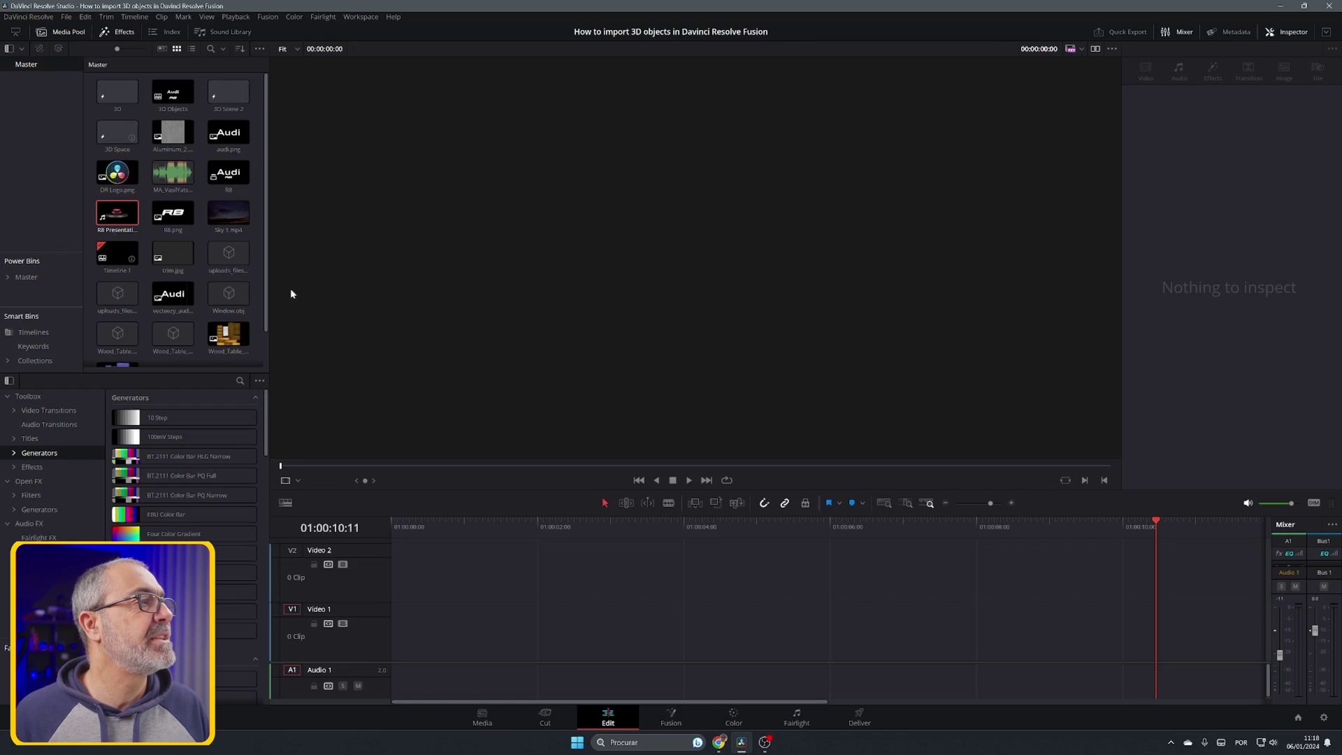
- Create a new Fusion composition named 3D Test in the media pool and open it on the Fusion page
{"action": "right_click", "coordinate": [198, 349]}
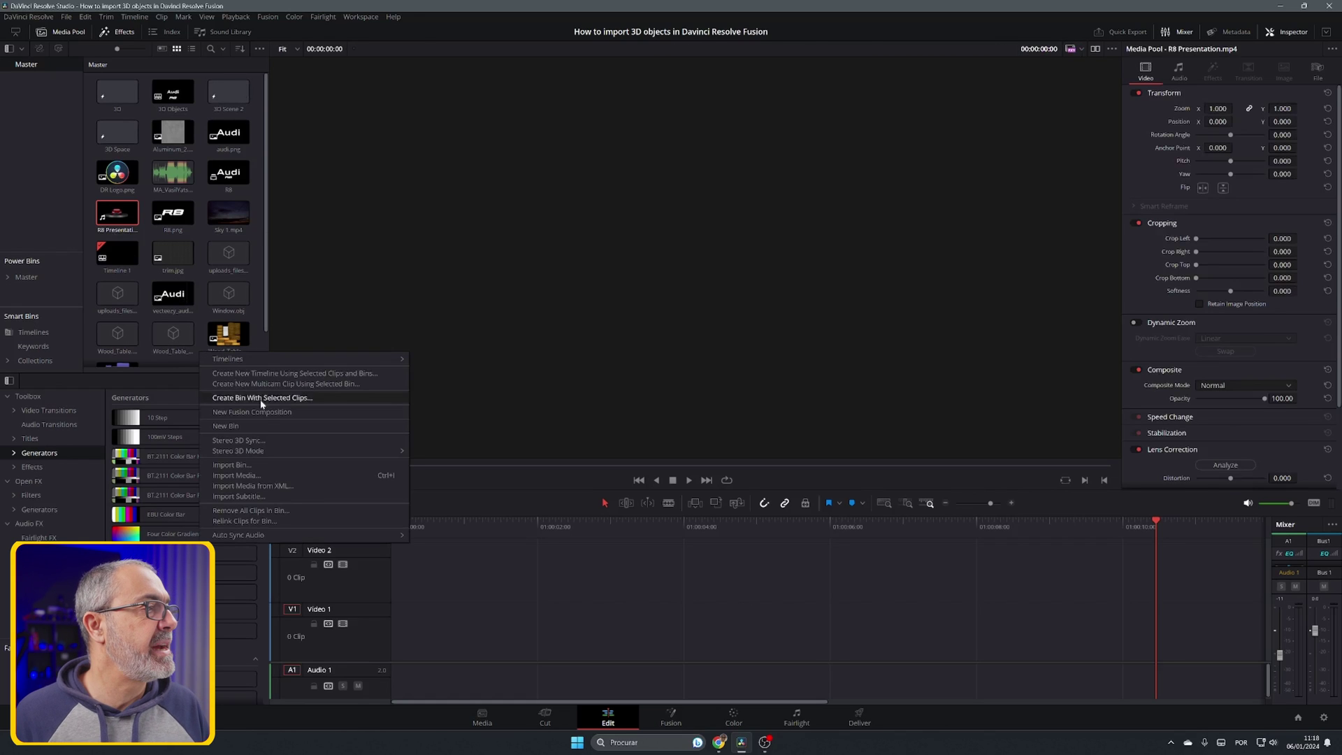
{"action": "left_click", "coordinate": [260, 412]}
{"action": "type", "text": "3D Test"}
{"action": "key", "text": "Return"}
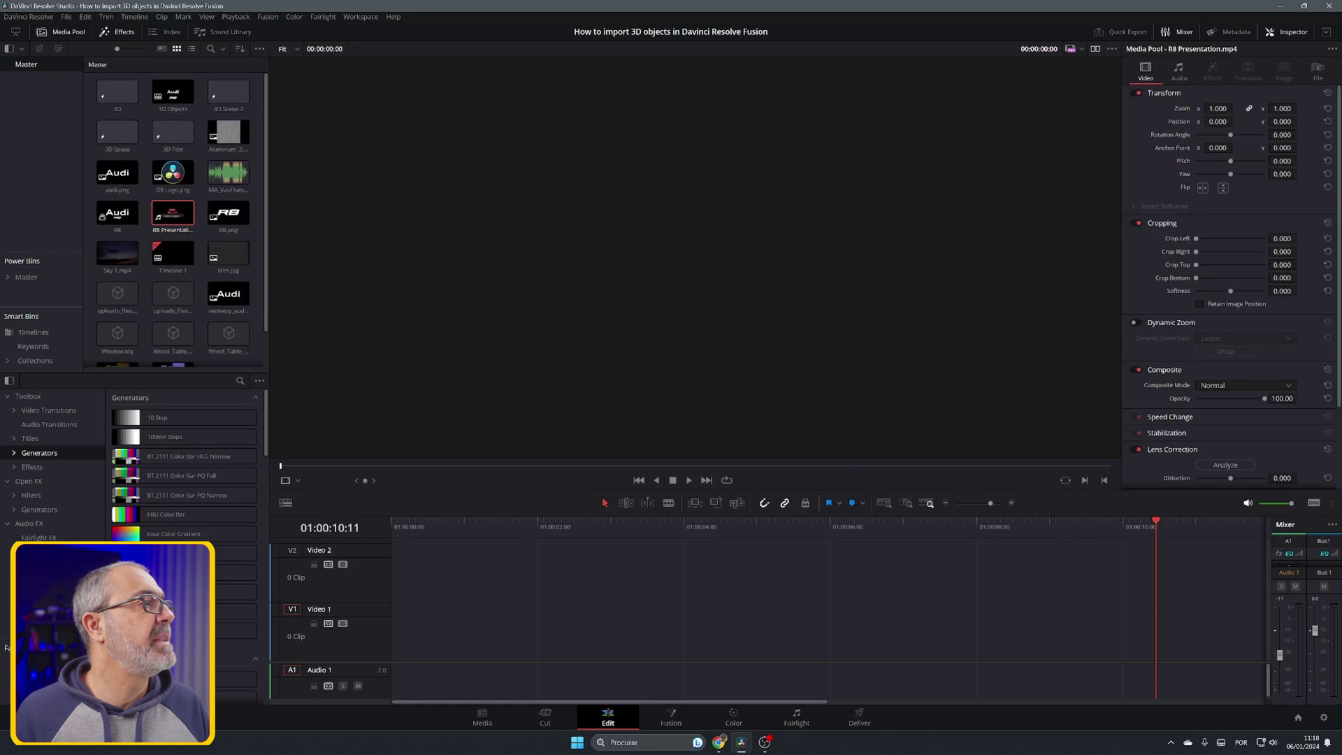
{"action": "double_click", "coordinate": [172, 132]}
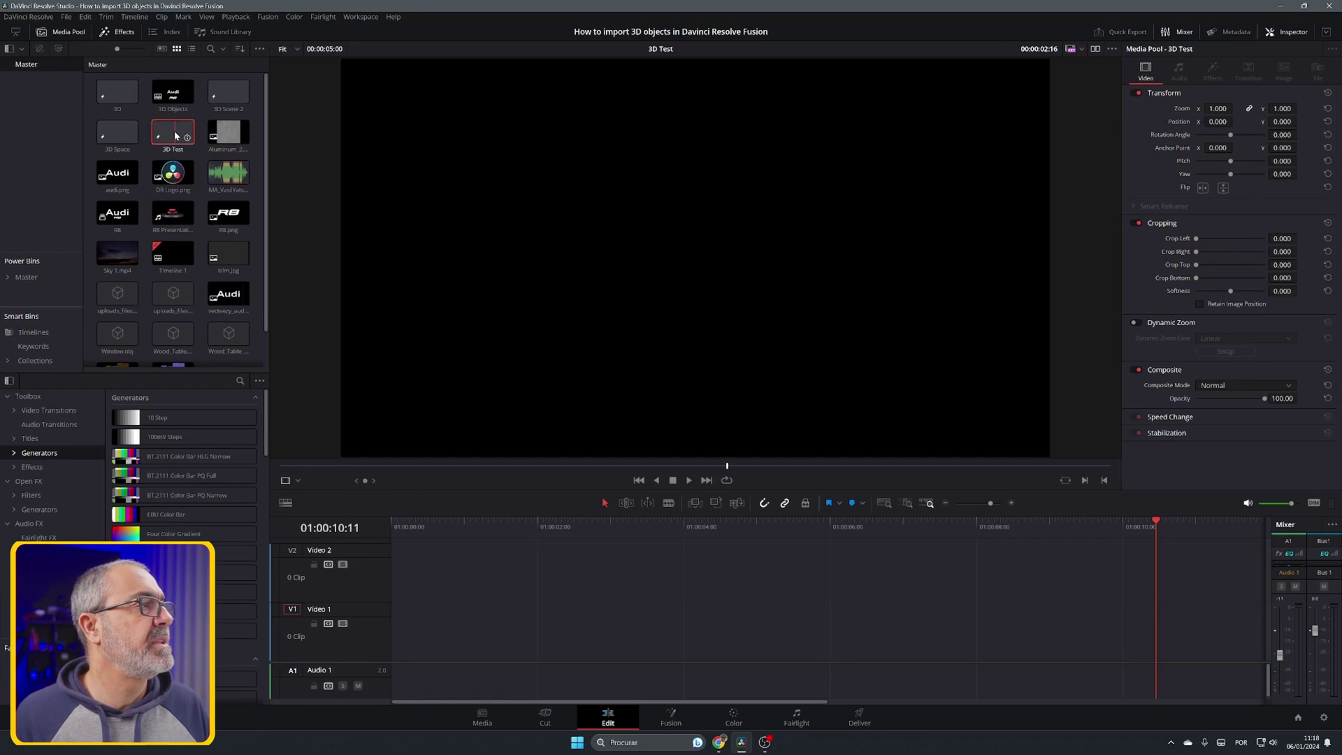
{"action": "left_click", "coordinate": [671, 716]}
- Reposition the MediaOut1 node to make room before it and add a Renderer 3D node feeding into it
{"action": "left_click_drag", "start_coordinate": [360, 504], "coordinate": [842, 648]}
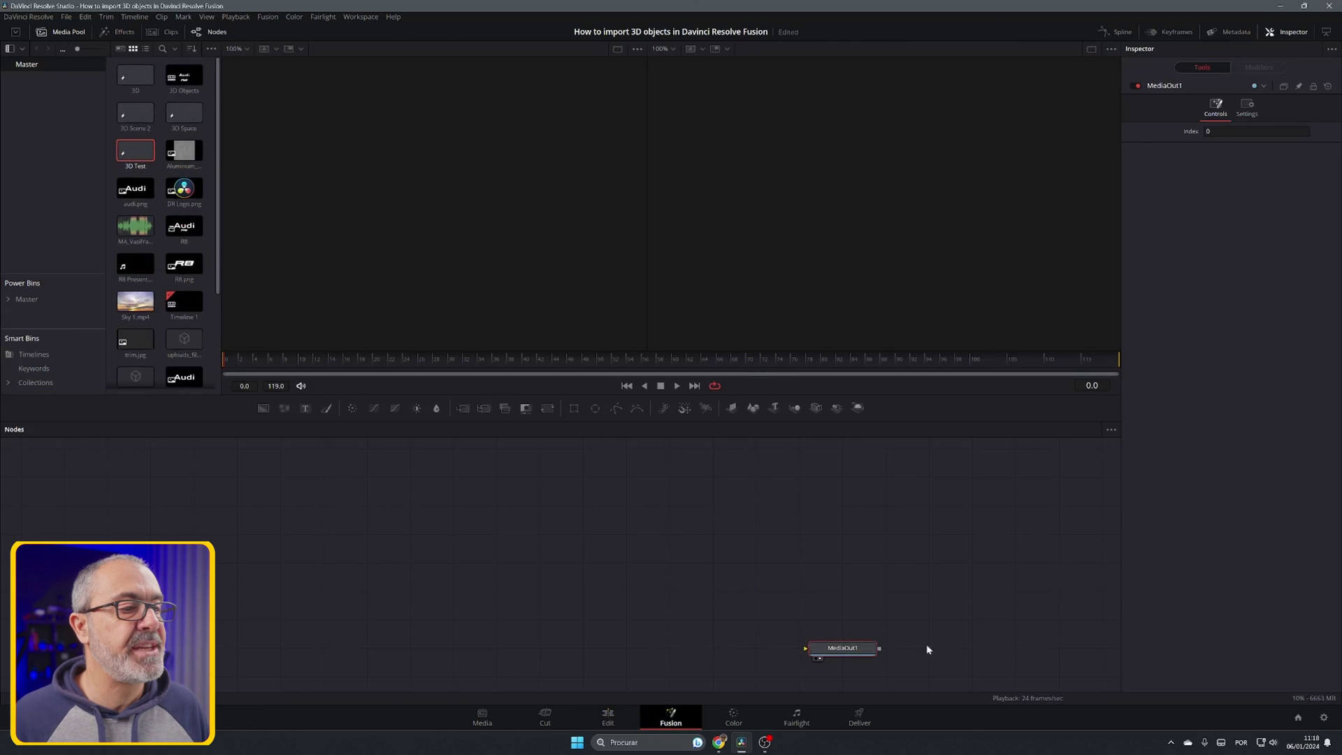
{"action": "left_click_drag", "start_coordinate": [824, 650], "coordinate": [868, 650]}
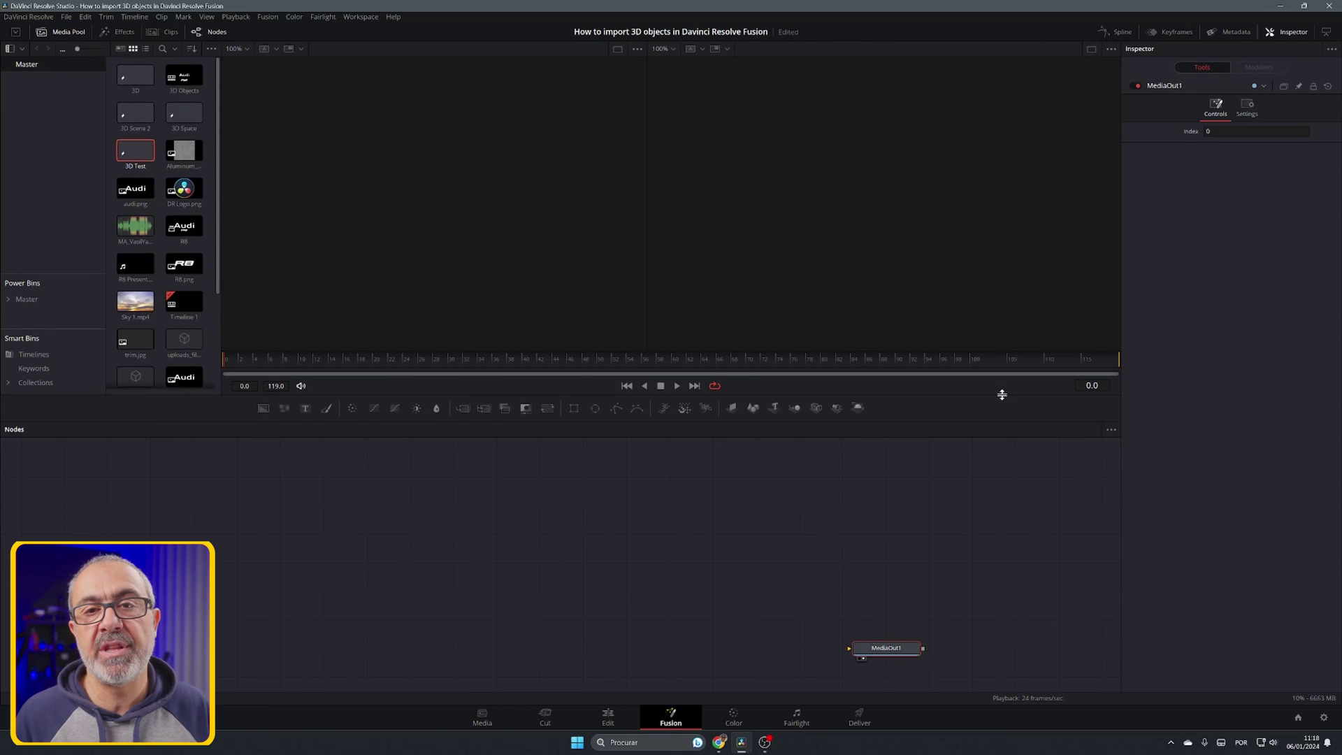
{"action": "left_click_drag", "start_coordinate": [858, 407], "coordinate": [877, 649]}
- Enable lighting and shadows on the Renderer 3D node and set its renderer type to Hardware Renderer
{"action": "left_click", "coordinate": [1209, 255]}
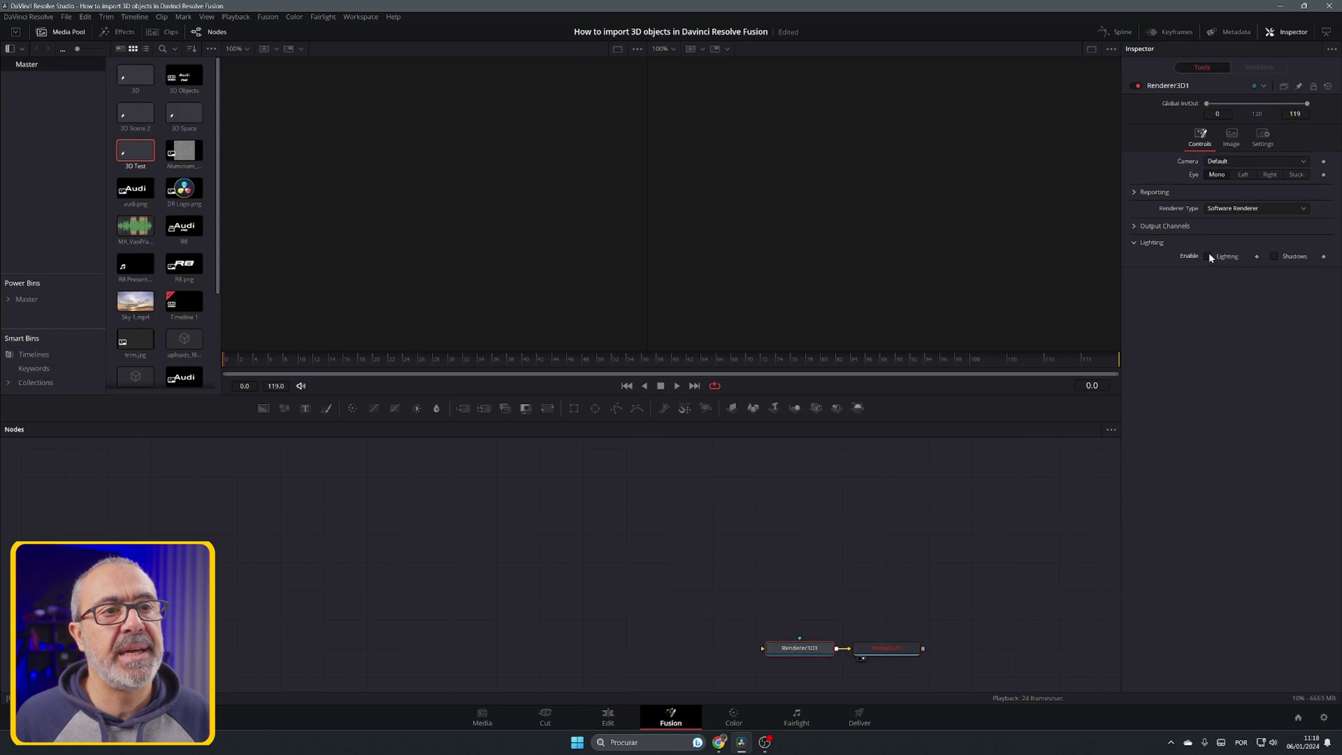
{"action": "left_click", "coordinate": [1289, 257]}
{"action": "left_click", "coordinate": [1269, 211]}
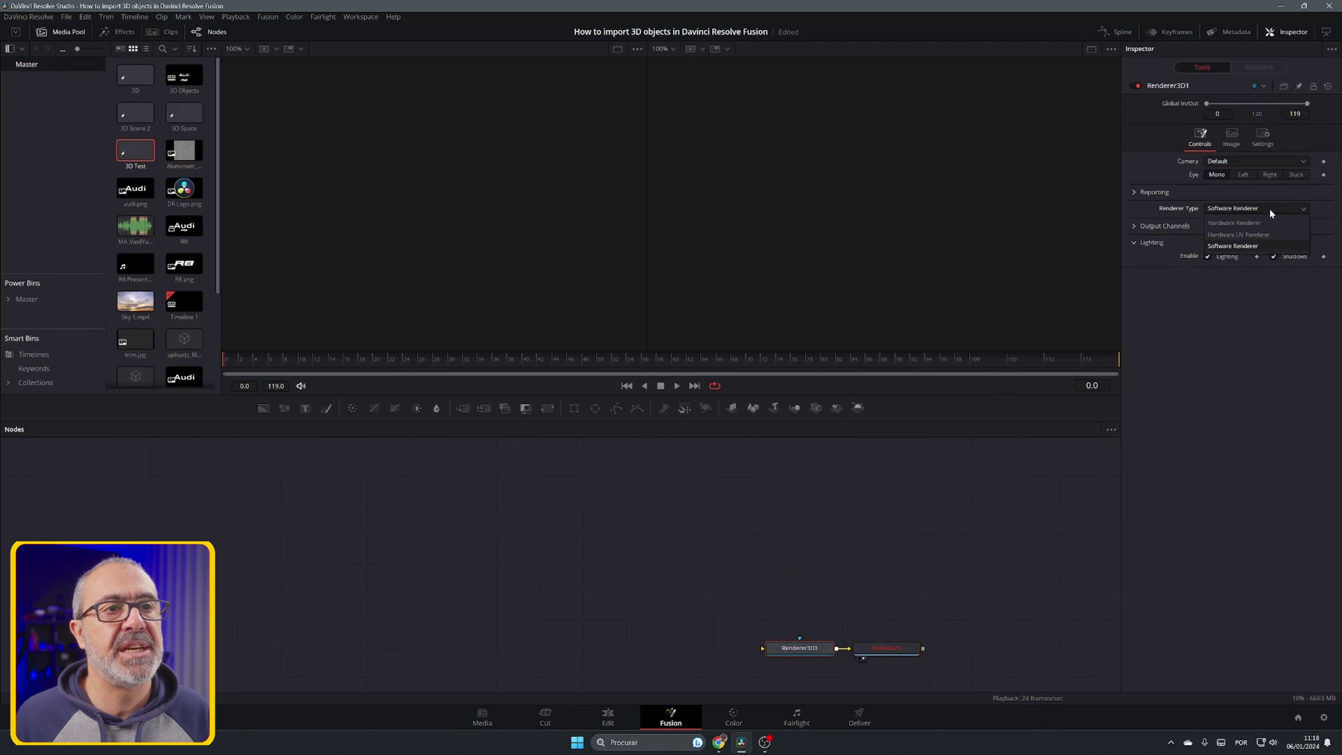
{"action": "left_click", "coordinate": [1234, 224]}
- Add a Merge 3D node before the renderer and connect a Camera 3D and a Spot Light to it
{"action": "left_click_drag", "start_coordinate": [795, 407], "coordinate": [784, 654]}
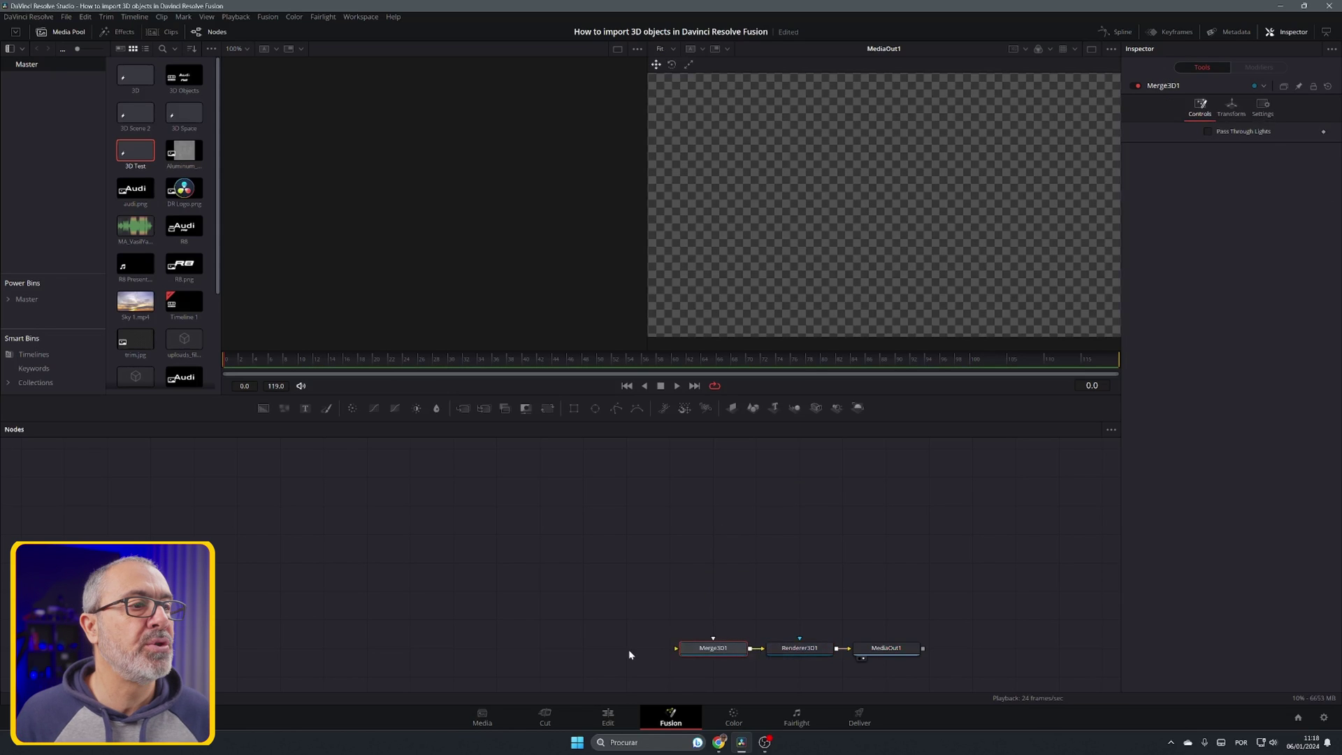
{"action": "left_click_drag", "start_coordinate": [816, 407], "coordinate": [713, 638]}
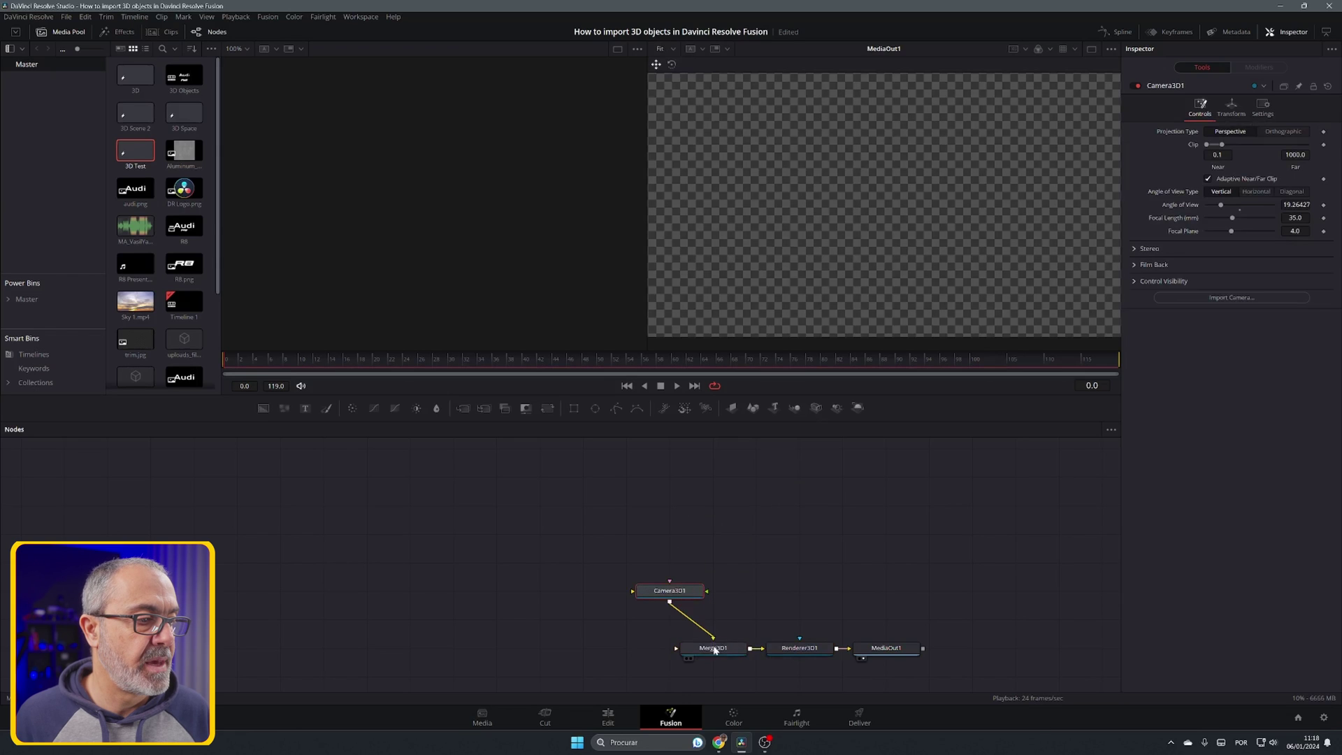
{"action": "left_click_drag", "start_coordinate": [837, 407], "coordinate": [721, 648]}
- Display Merge3D1 in the first viewer and move the camera back about 0.61 along Z, with the spotlight raised above it
{"action": "left_click", "coordinate": [721, 650]}
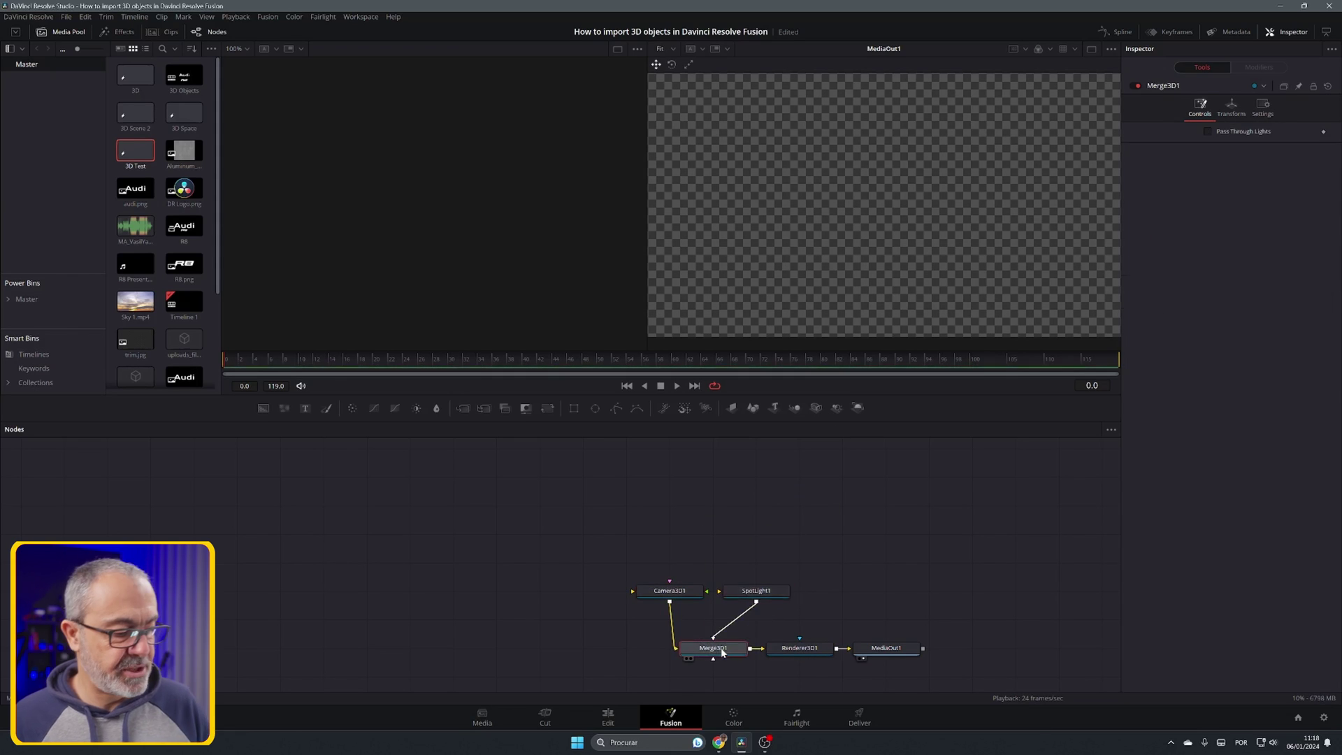
{"action": "key", "text": "1"}
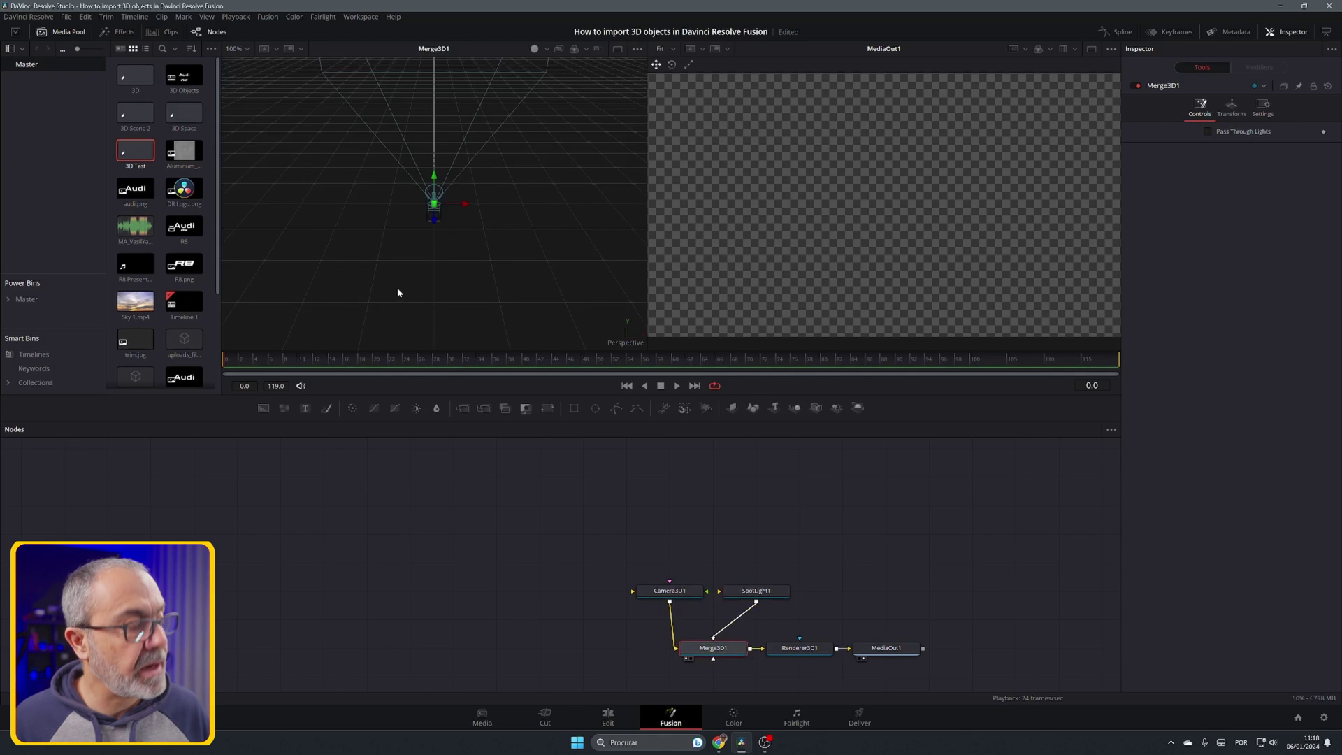
{"action": "left_click_drag", "start_coordinate": [397, 287], "coordinate": [570, 104]}
{"action": "left_click_drag", "start_coordinate": [455, 204], "coordinate": [579, 212]}
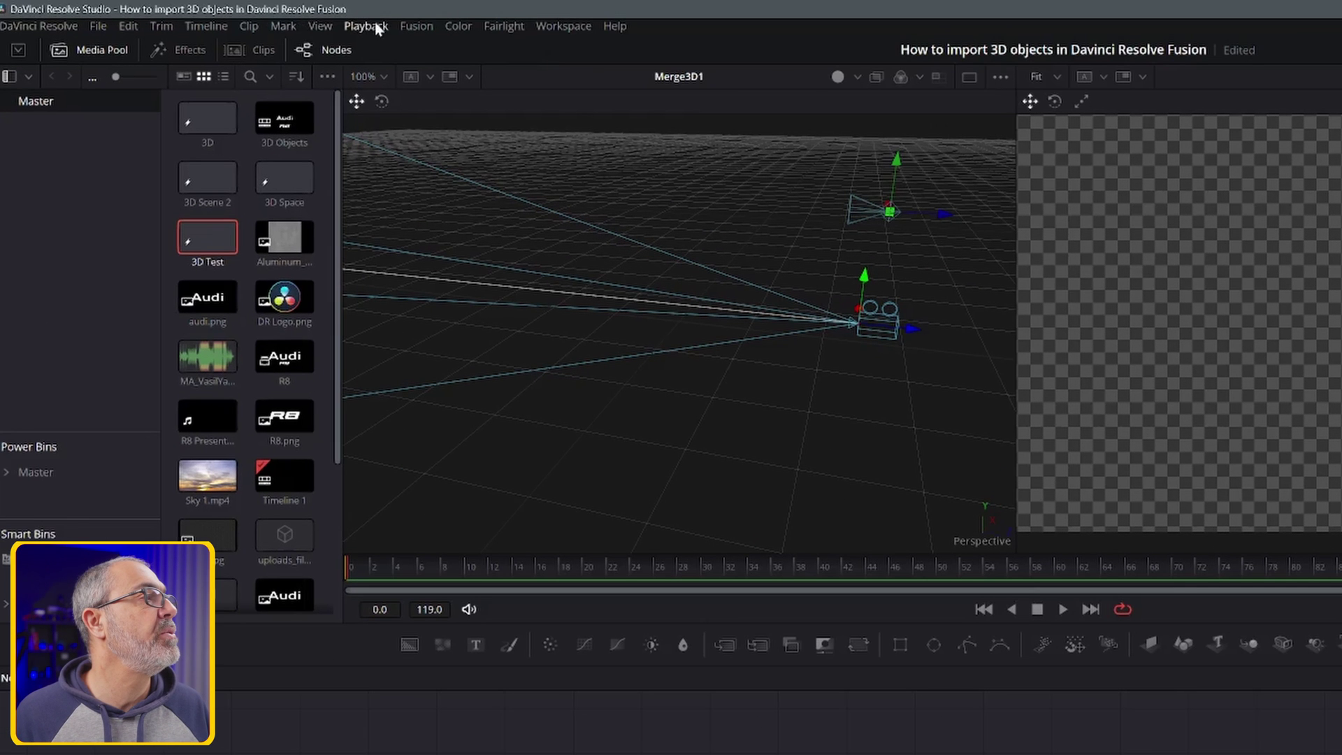
- Start an FBX scene import, check the supported file formats, and browse to the "Wood Table with glasplatte" folder
{"action": "left_click", "coordinate": [420, 27]}
{"action": "mouse_move", "coordinate": [432, 113]}
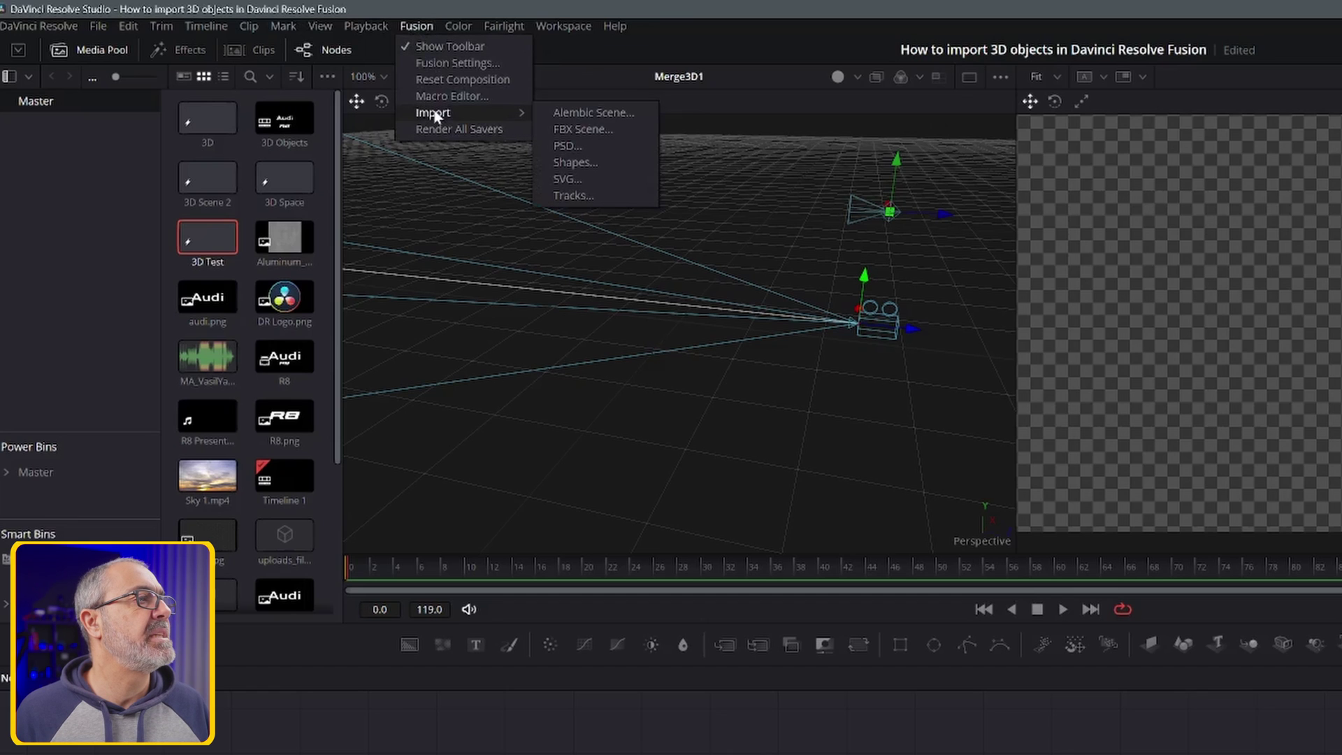
{"action": "left_click", "coordinate": [577, 130]}
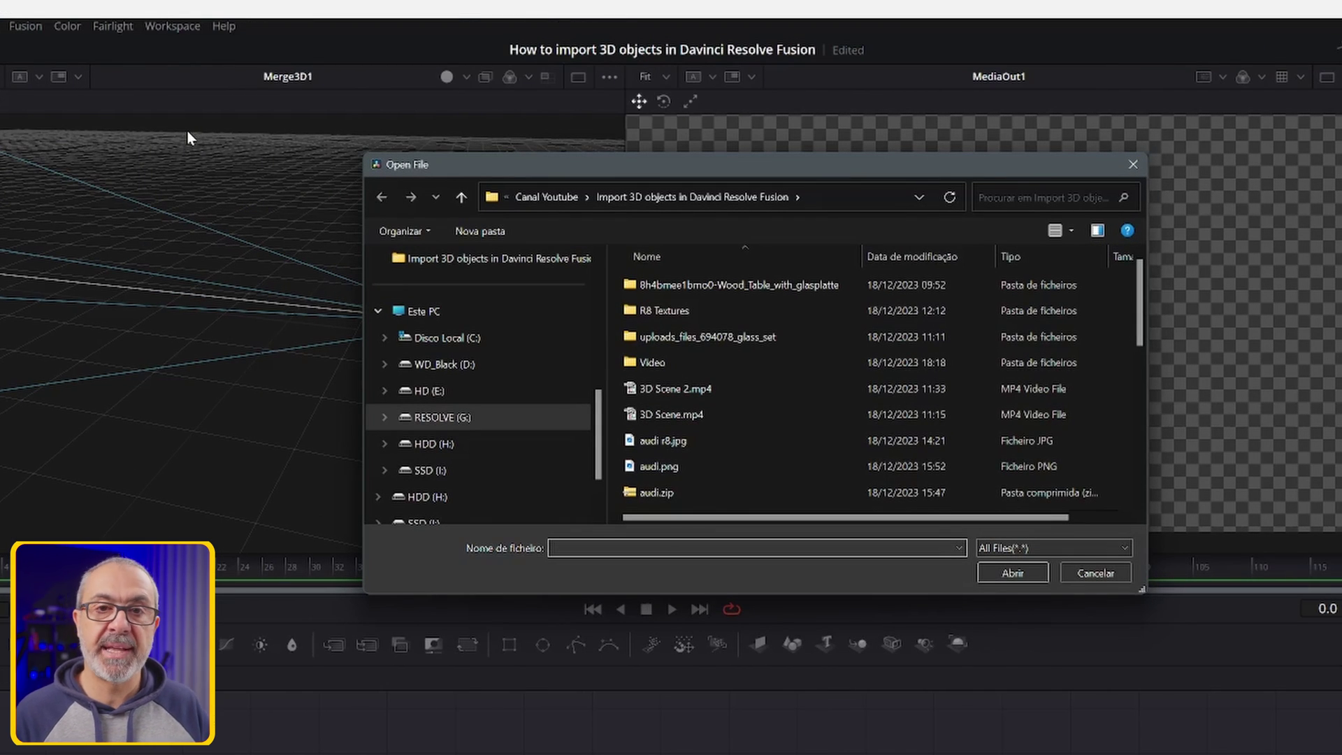
{"action": "left_click", "coordinate": [1051, 547]}
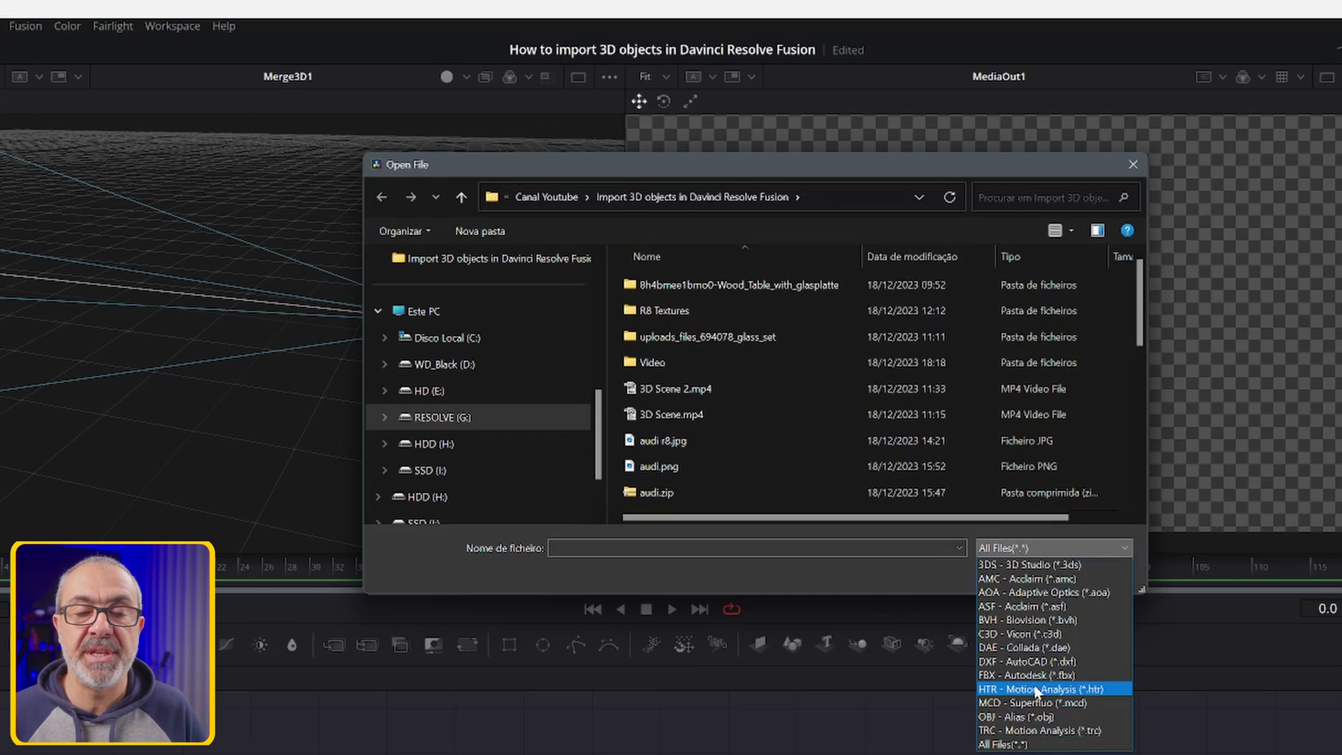
{"action": "left_click", "coordinate": [772, 292]}
{"action": "double_click", "coordinate": [772, 292]}
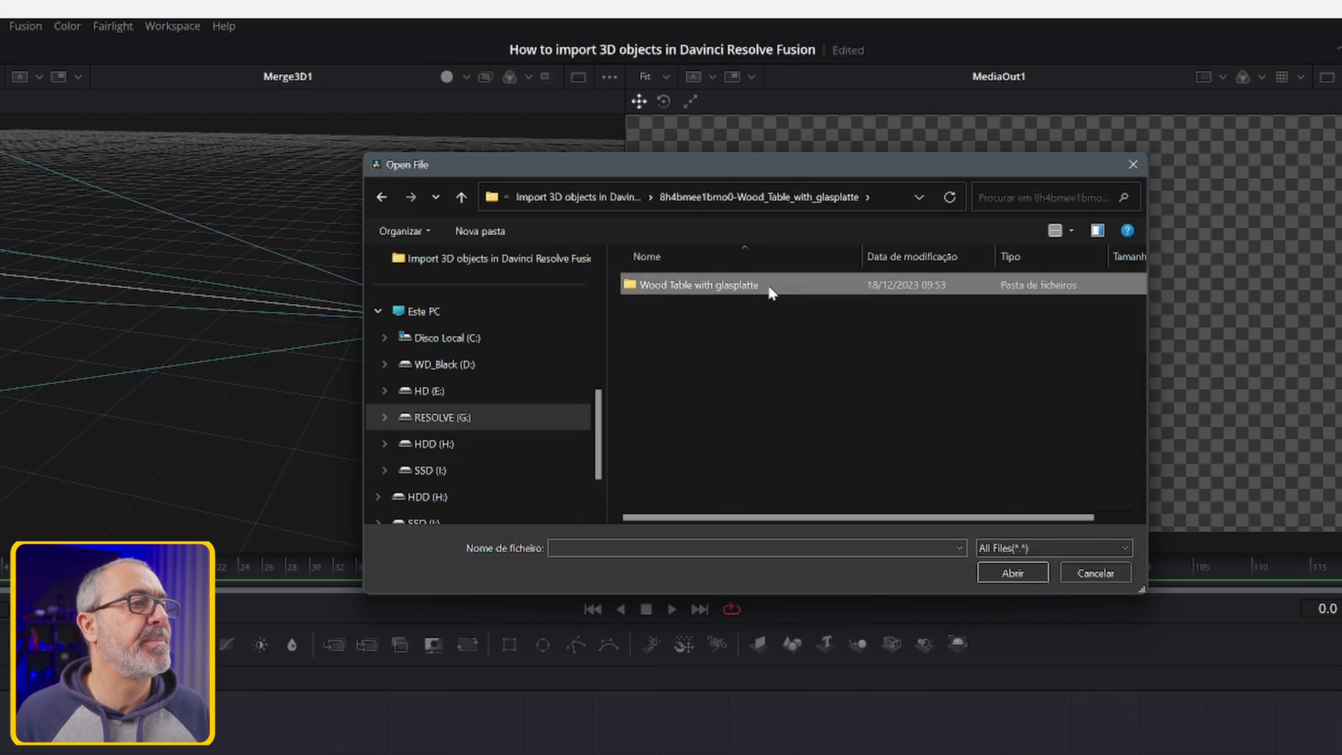
{"action": "double_click", "coordinate": [772, 292]}
- Filter the files to OBJ - Alias (*.obj) and import Wood_Table.obj with the default FBX Importer options
{"action": "left_click", "coordinate": [1010, 548]}
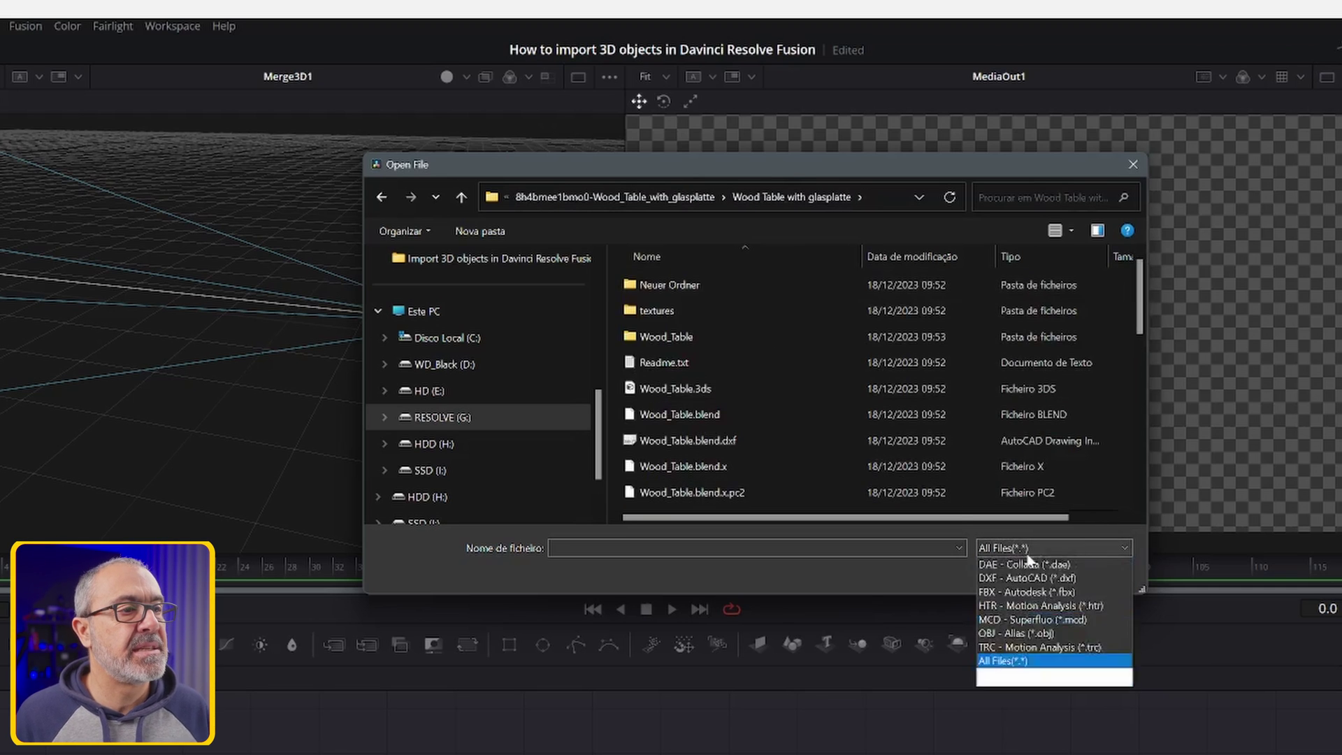
{"action": "left_click", "coordinate": [1052, 718]}
{"action": "left_click", "coordinate": [689, 362]}
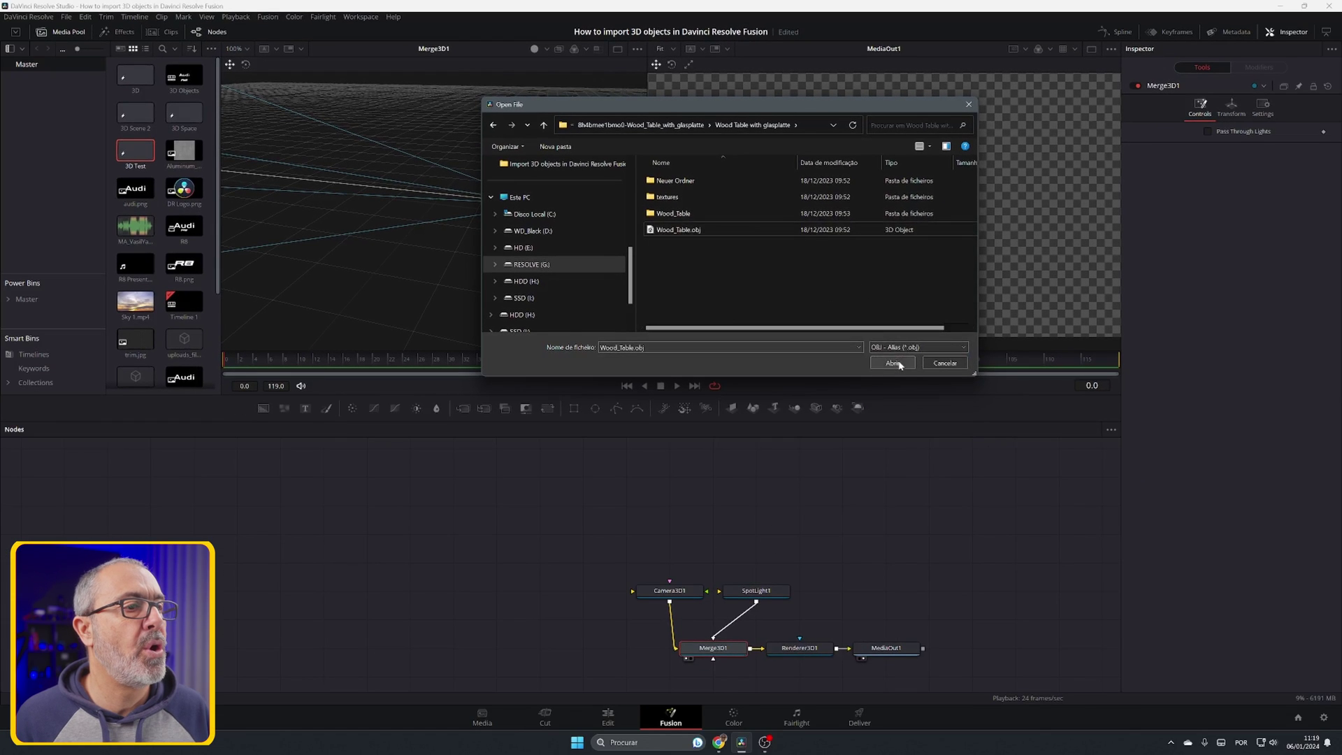
{"action": "left_click", "coordinate": [894, 363]}
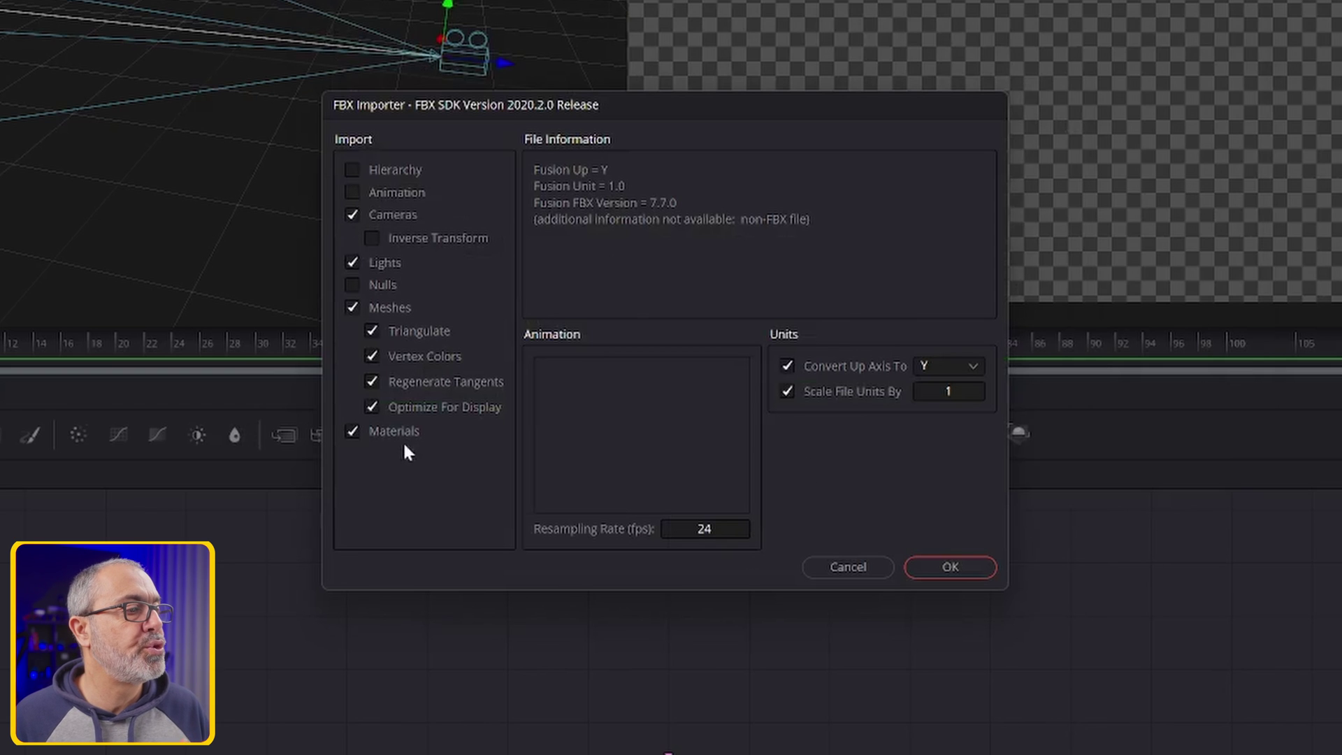
{"action": "left_click", "coordinate": [953, 567]}
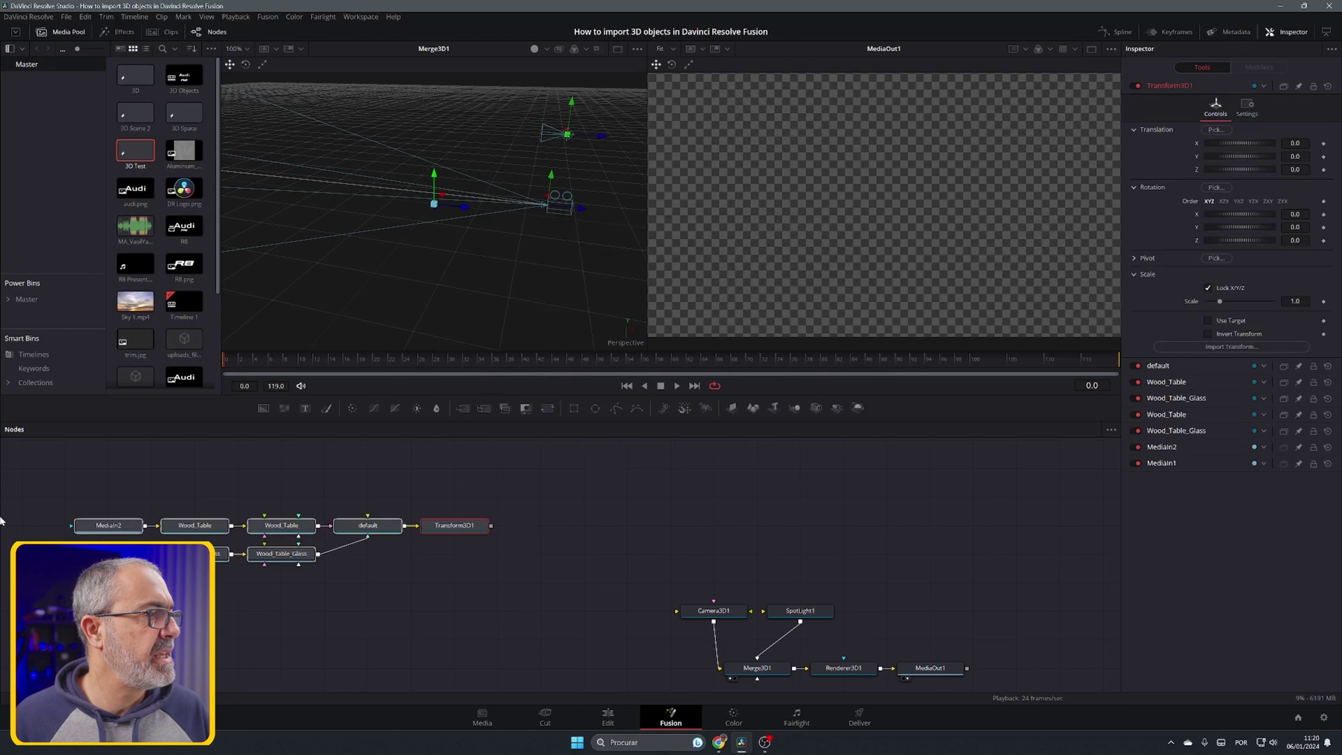
- Move the imported table nodes in line with the main tree and connect Transform3D1 to Merge3D1
{"action": "left_click_drag", "start_coordinate": [596, 564], "coordinate": [599, 509]}
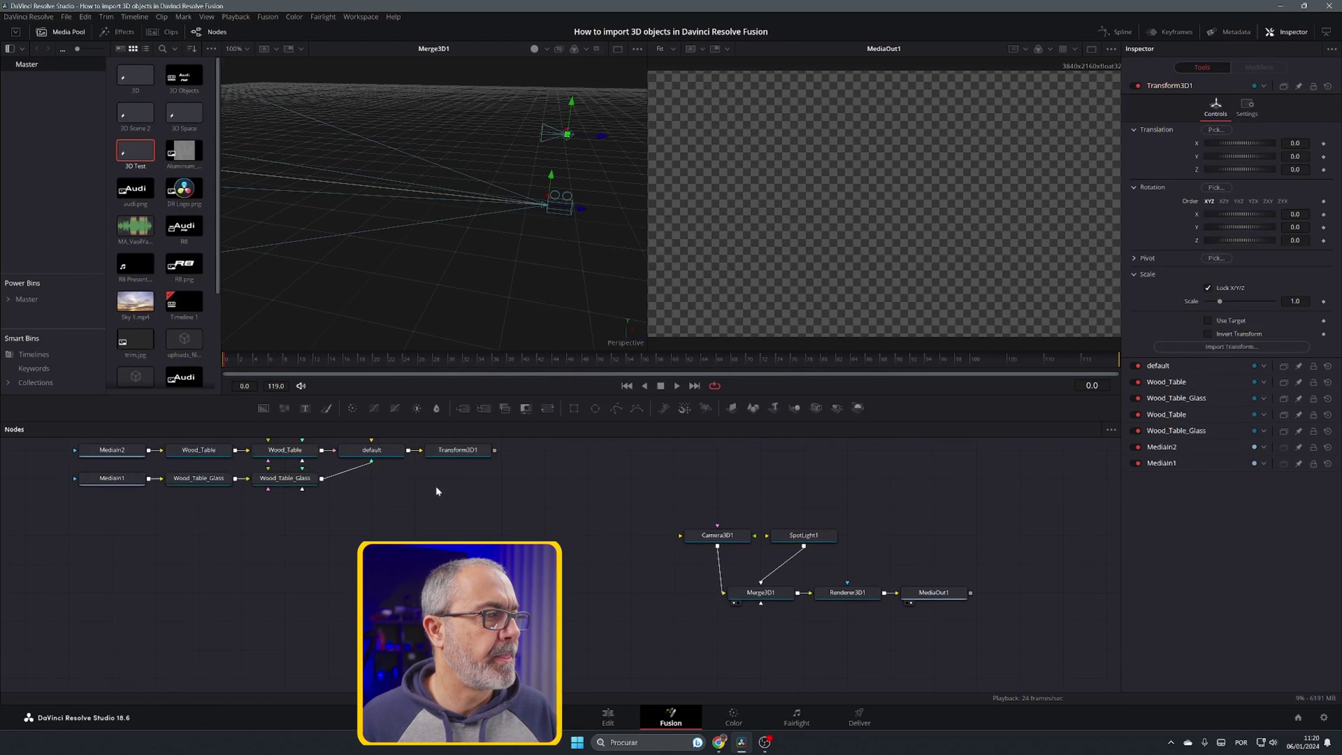
{"action": "left_click_drag", "start_coordinate": [519, 498], "coordinate": [76, 443]}
{"action": "left_click_drag", "start_coordinate": [474, 450], "coordinate": [776, 599]}
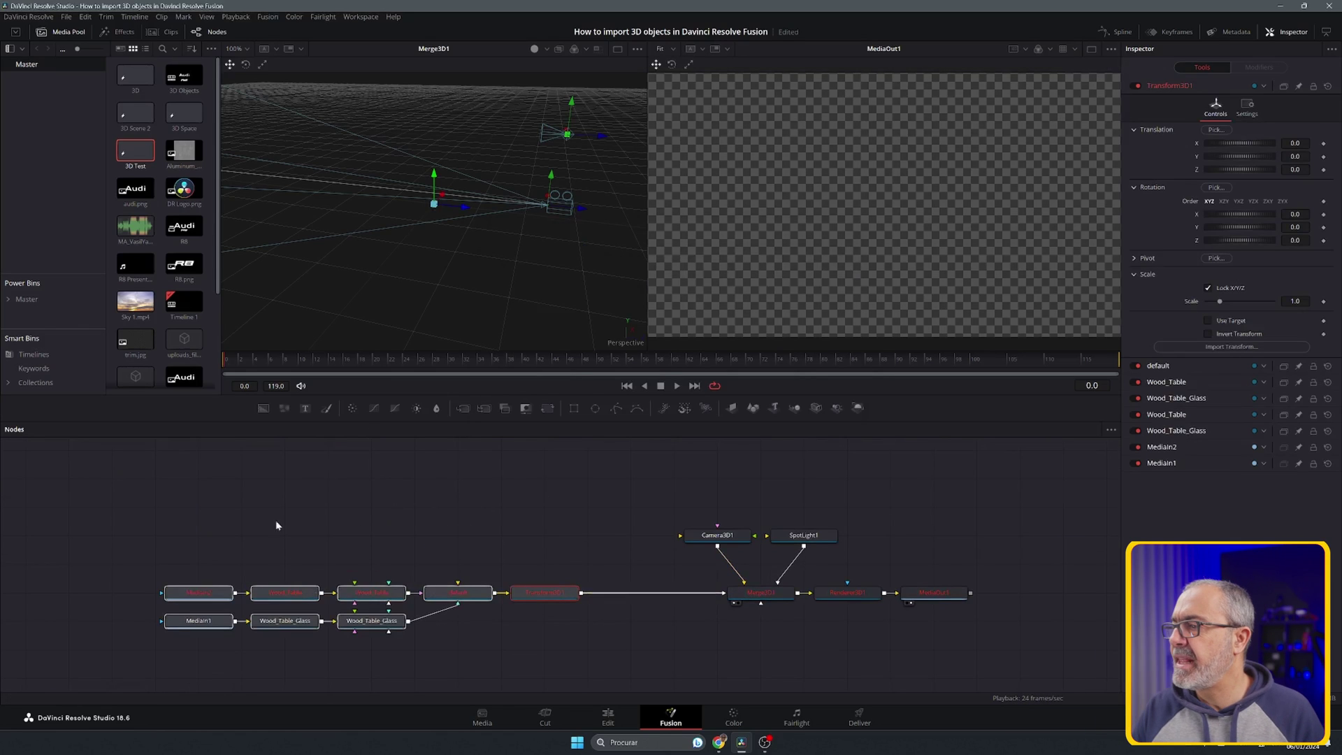
- Delete the MediaIn2 node and connect the Wood_Table_C.jpg texture from the media pool to the Wood_Table material instead
{"action": "left_click", "coordinate": [208, 596]}
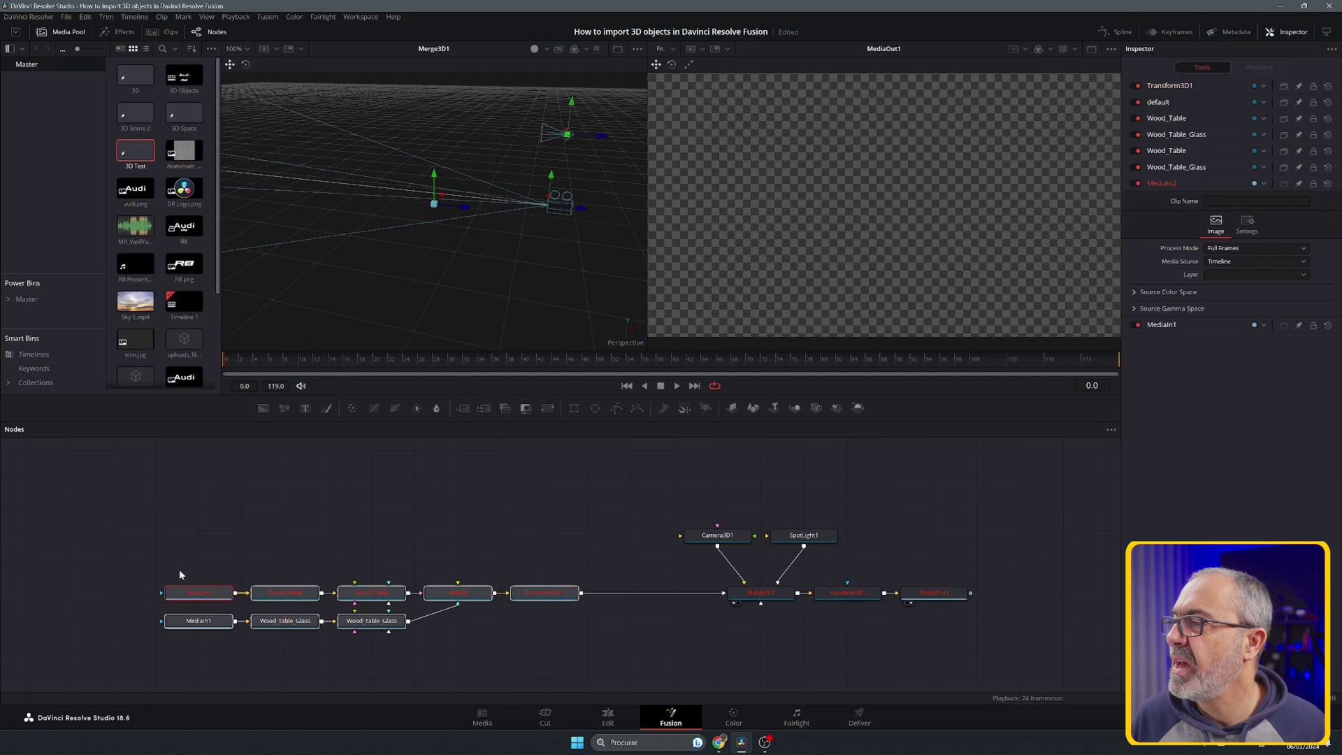
{"action": "left_click", "coordinate": [203, 591]}
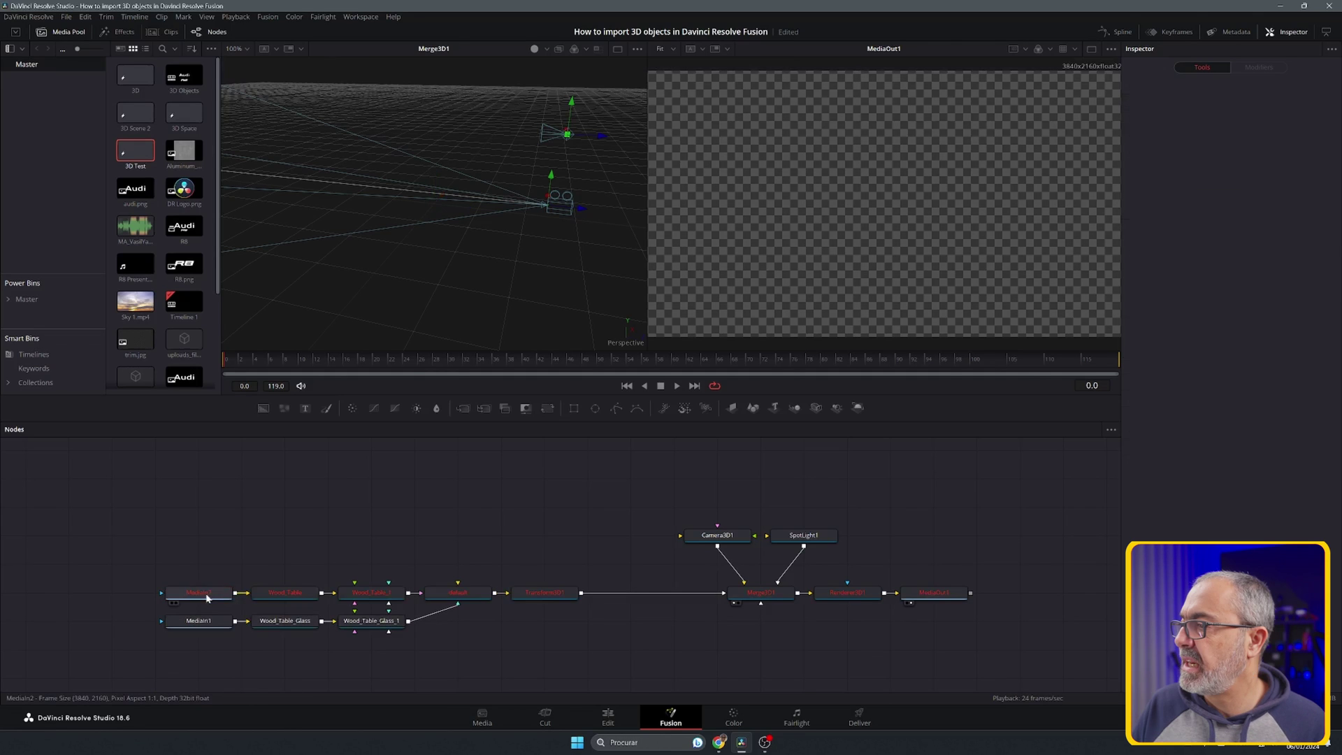
{"action": "left_click", "coordinate": [207, 597]}
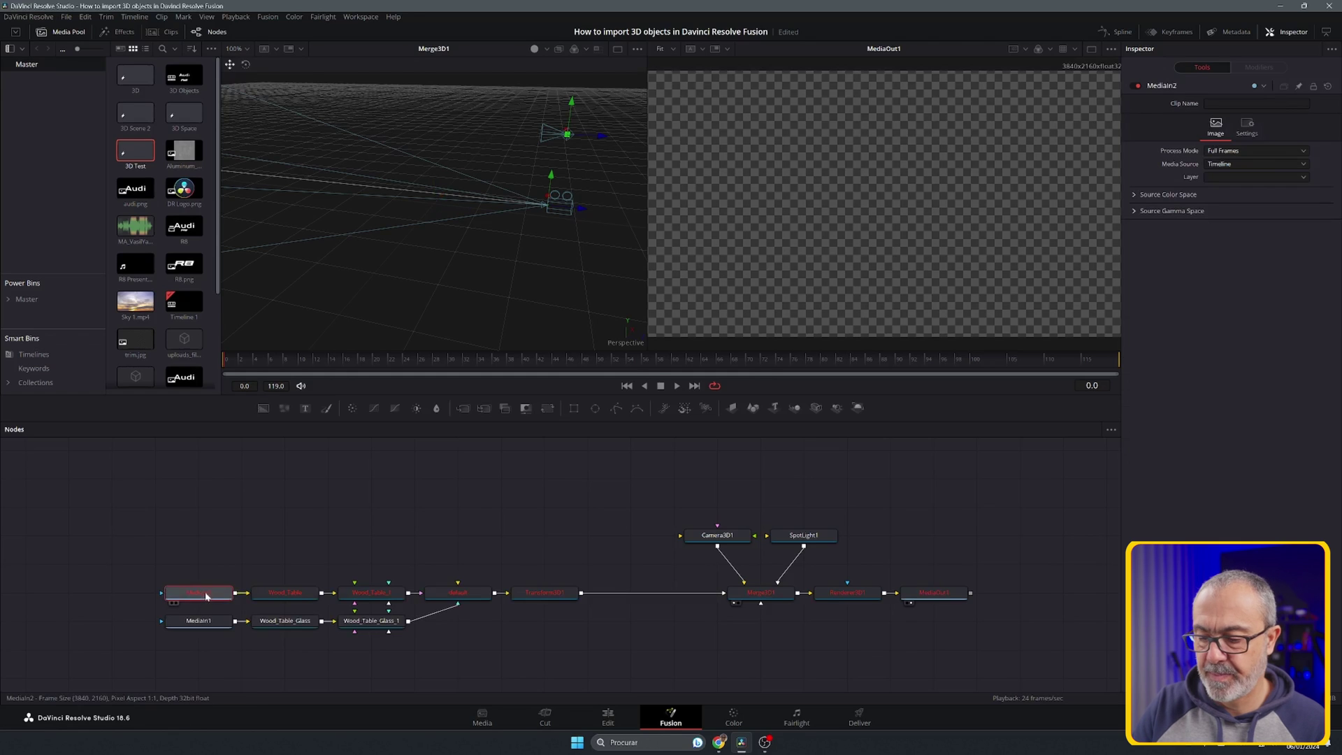
{"action": "key", "text": "Delete"}
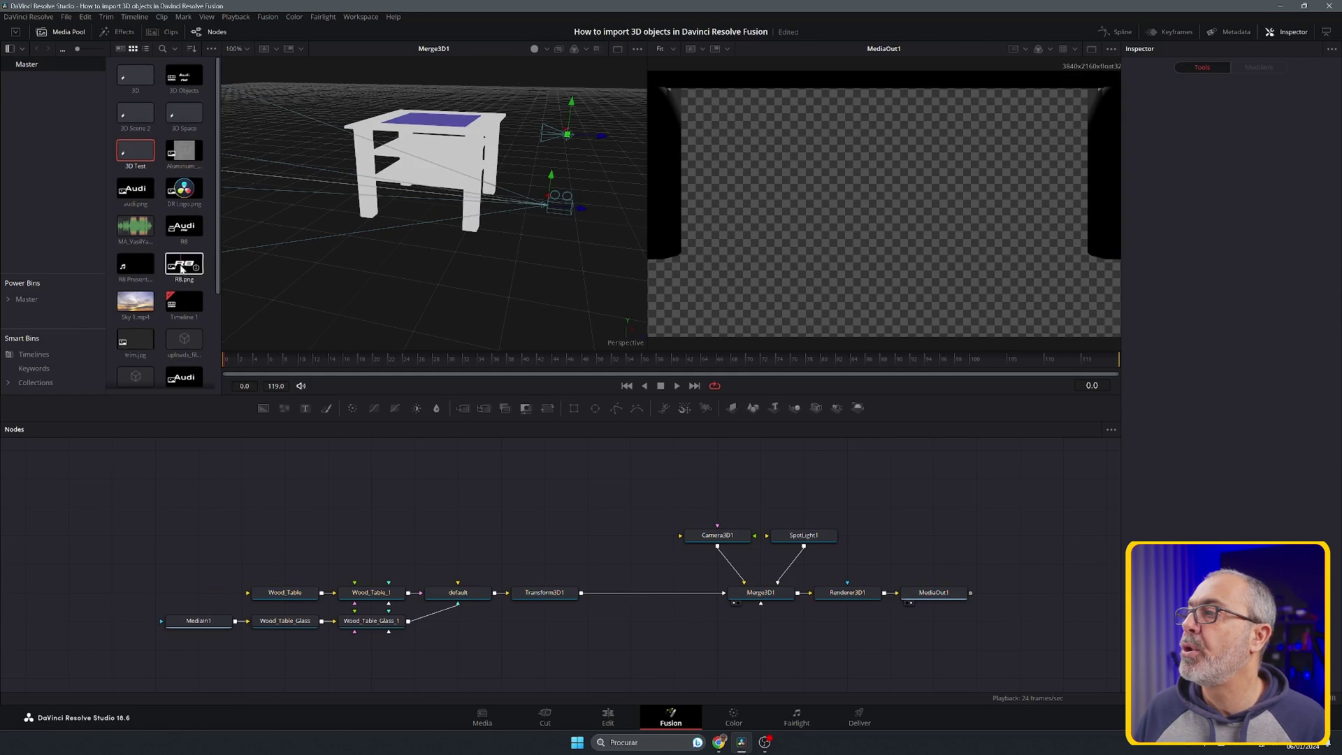
{"action": "scroll", "coordinate": [185, 265], "scroll_direction": "down", "scroll_amount": 3}
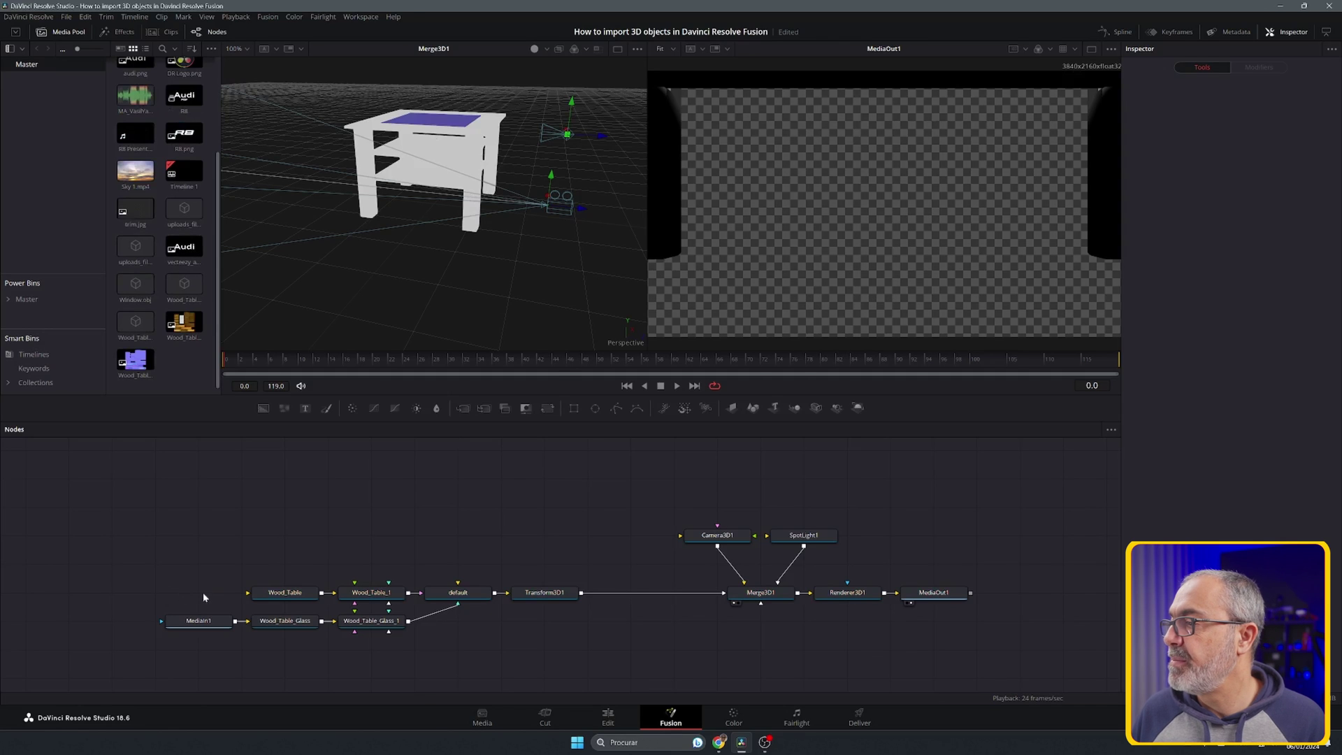
{"action": "left_click_drag", "start_coordinate": [184, 322], "coordinate": [283, 594]}
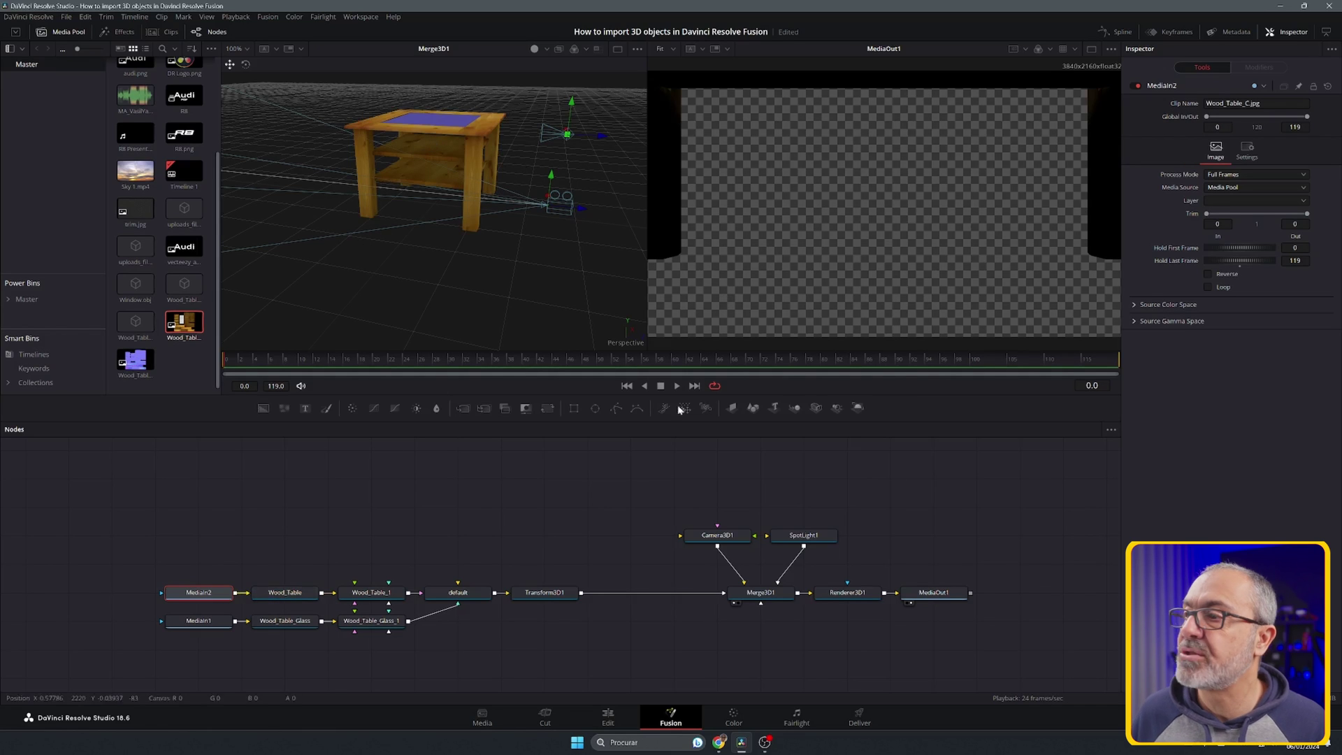
- Scale the table down to about 0.136 with the Transform3D1 node
{"action": "left_click", "coordinate": [545, 595]}
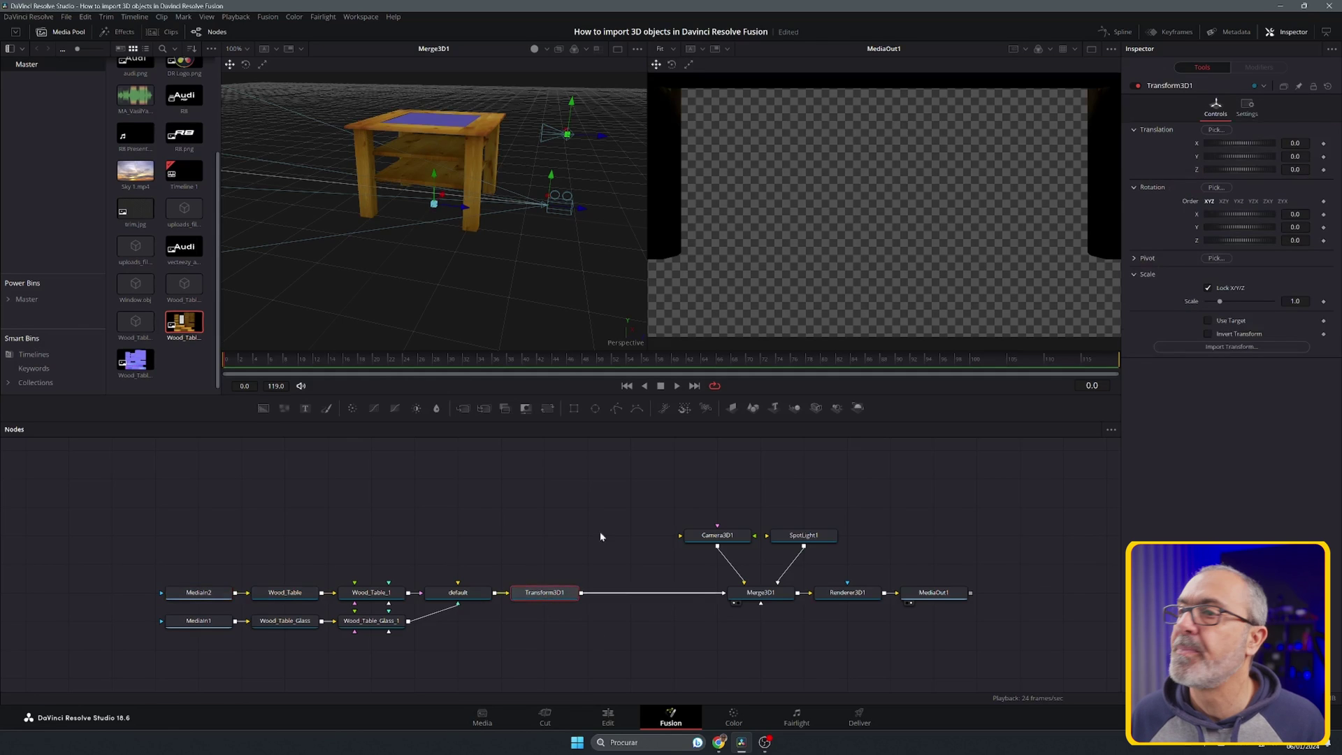
{"action": "left_click_drag", "start_coordinate": [1220, 302], "coordinate": [1212, 301]}
- Raise the camera to about 0.26 on Y and set its X rotation to -15 to aim it down at the table
{"action": "left_click_drag", "start_coordinate": [551, 179], "coordinate": [555, 139]}
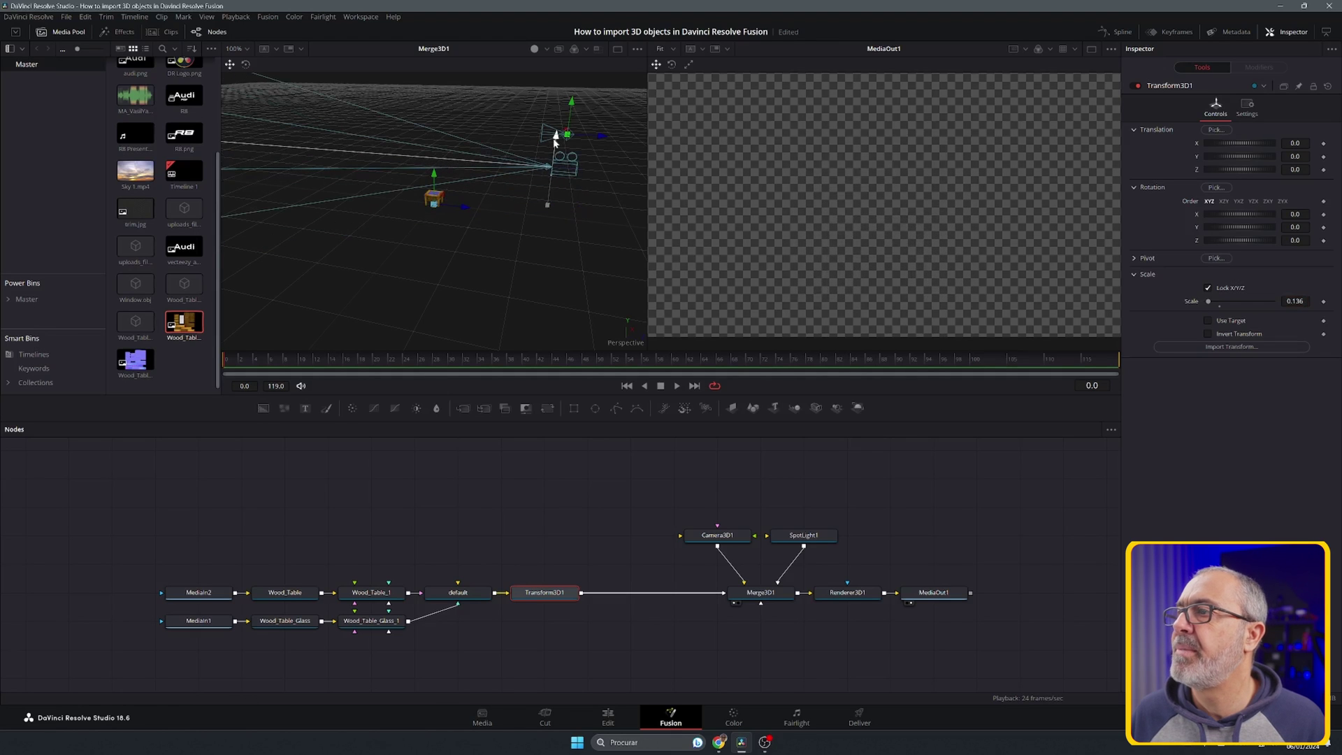
{"action": "left_click", "coordinate": [718, 535]}
{"action": "left_click", "coordinate": [1230, 109]}
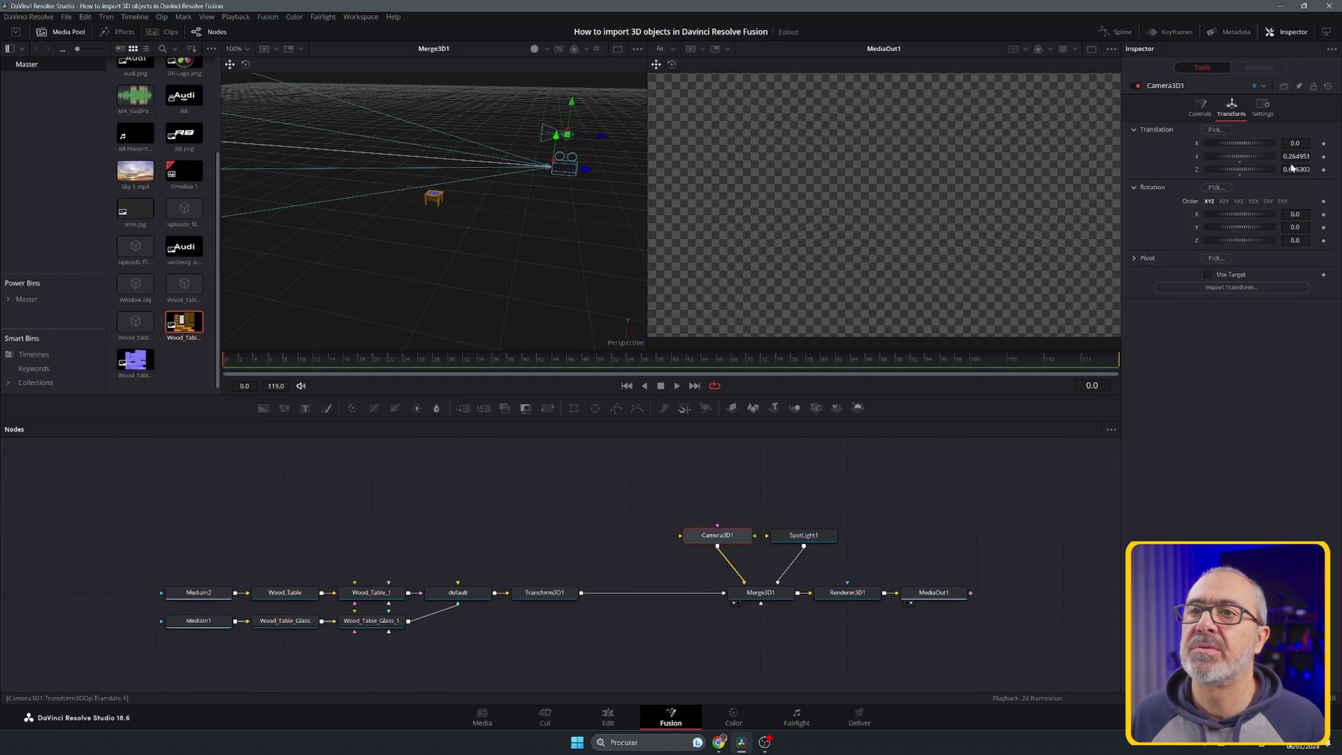
{"action": "left_click_drag", "start_coordinate": [1296, 214], "coordinate": [1276, 214]}
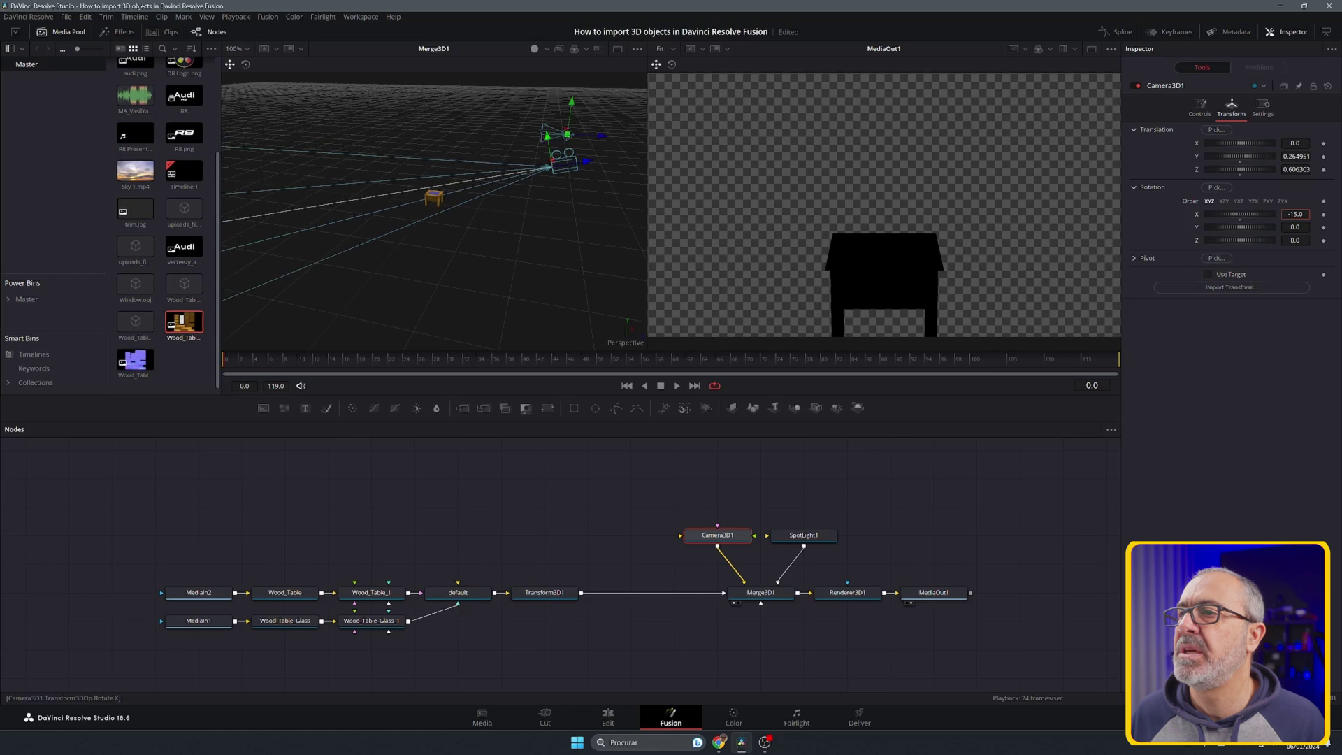
- Tilt SpotLight1 to an X rotation of about -31.3 and set its intensity to 2
{"action": "left_click", "coordinate": [804, 535]}
{"action": "left_click", "coordinate": [1231, 108]}
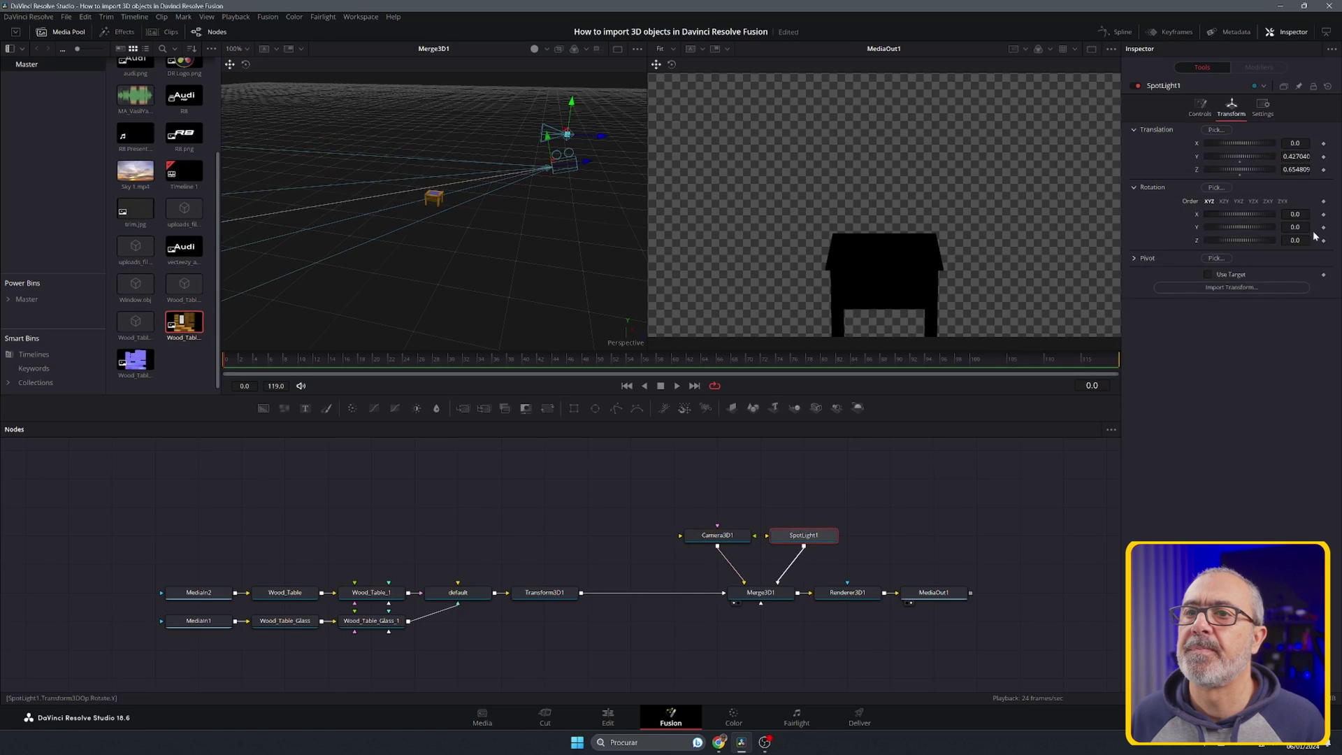
{"action": "left_click_drag", "start_coordinate": [1296, 214], "coordinate": [1284, 214]}
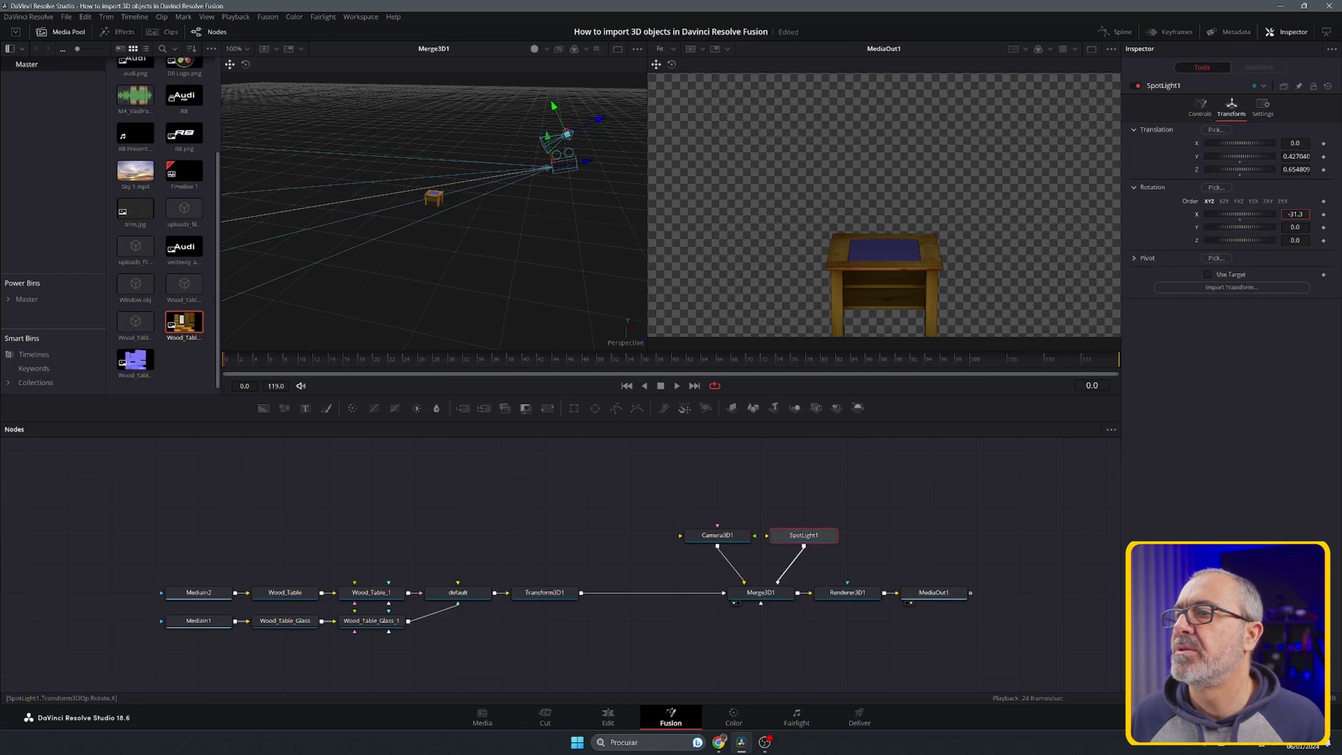
{"action": "left_click", "coordinate": [1200, 109]}
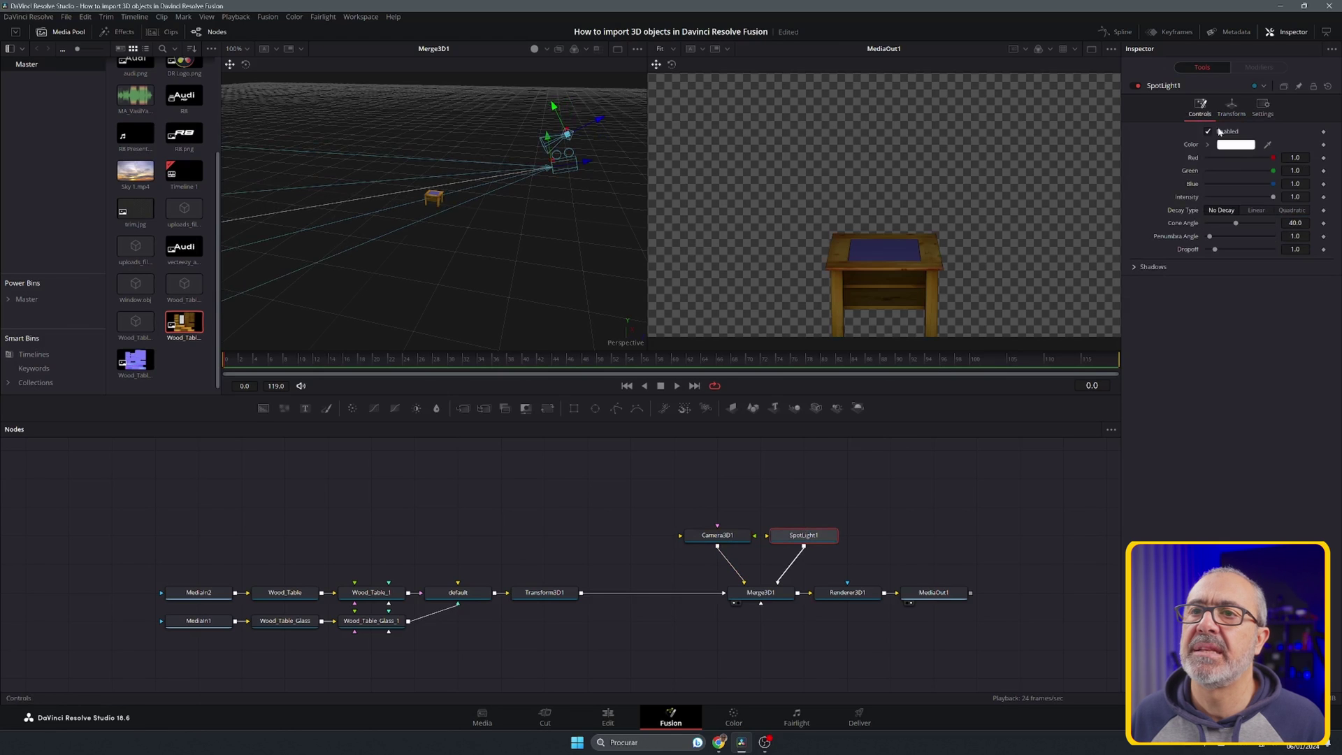
{"action": "left_click", "coordinate": [1296, 196]}
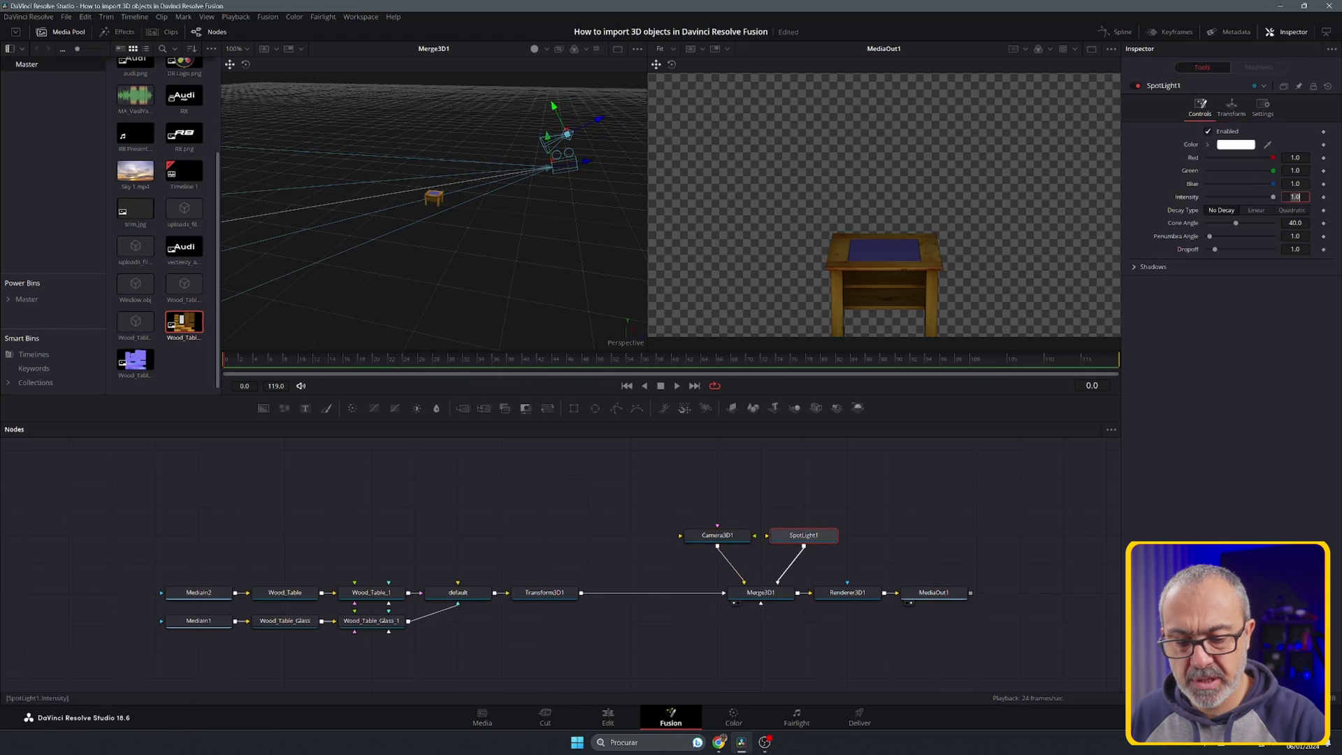
{"action": "type", "text": "2"}
{"action": "key", "text": "Tab"}
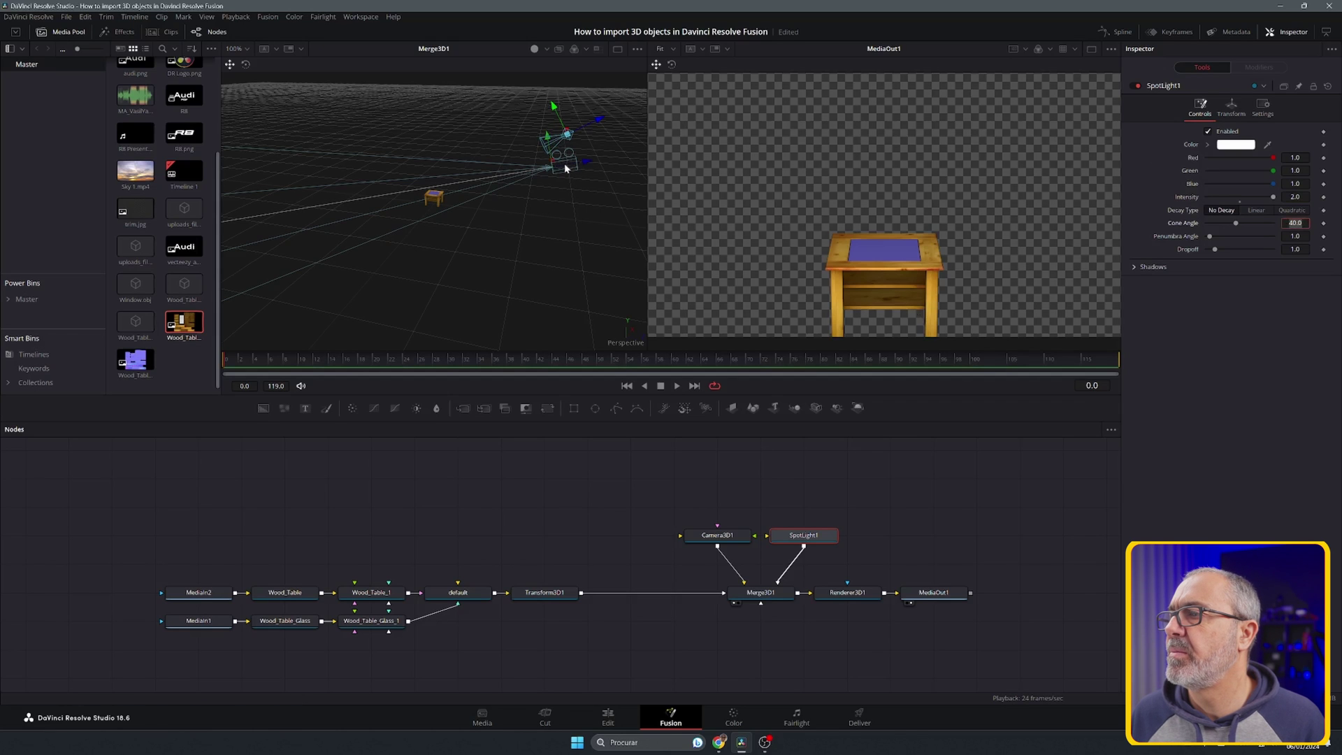
- Lower the camera slightly in the 3D view so the whole table fits in the rendered frame
{"action": "left_click", "coordinate": [548, 137]}
{"action": "left_click_drag", "start_coordinate": [548, 137], "coordinate": [549, 144]}
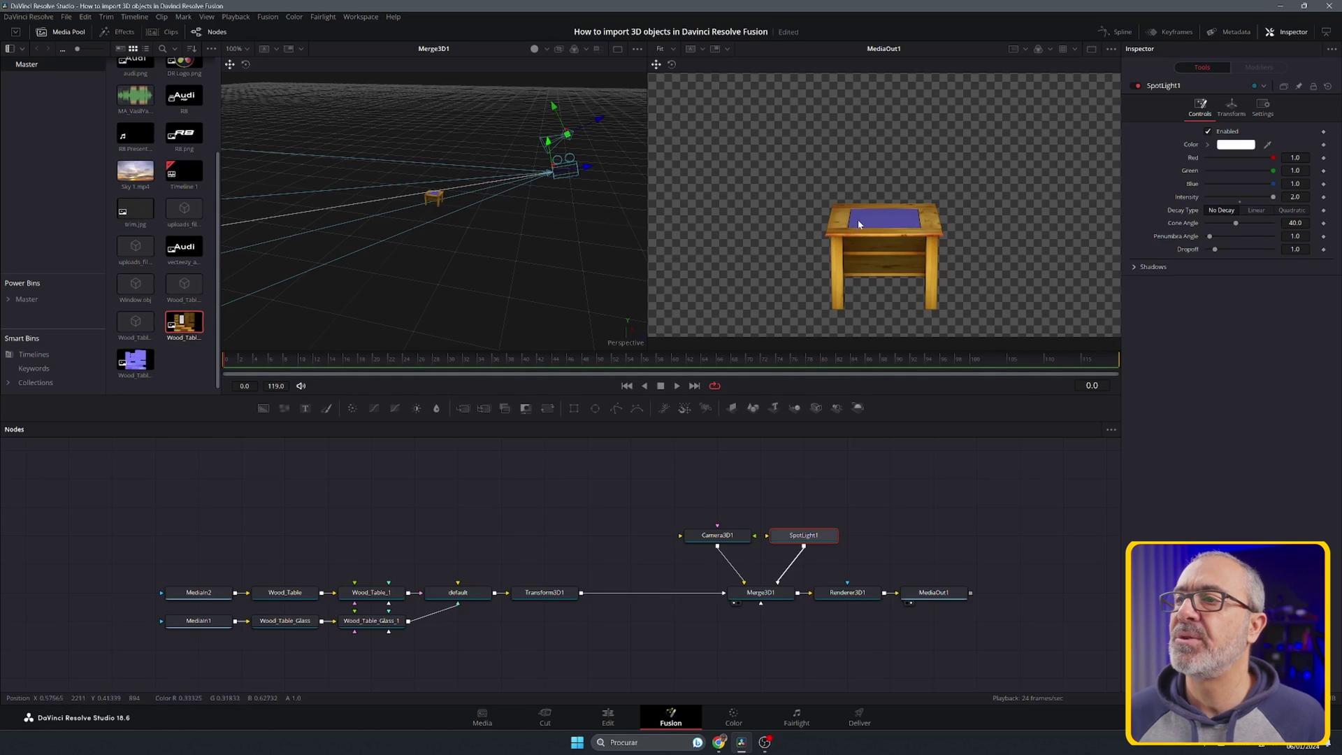
- Reduce the diffuse opacity of the Wood_Table_Glass_1 material to about 0.535
{"action": "left_click", "coordinate": [293, 624]}
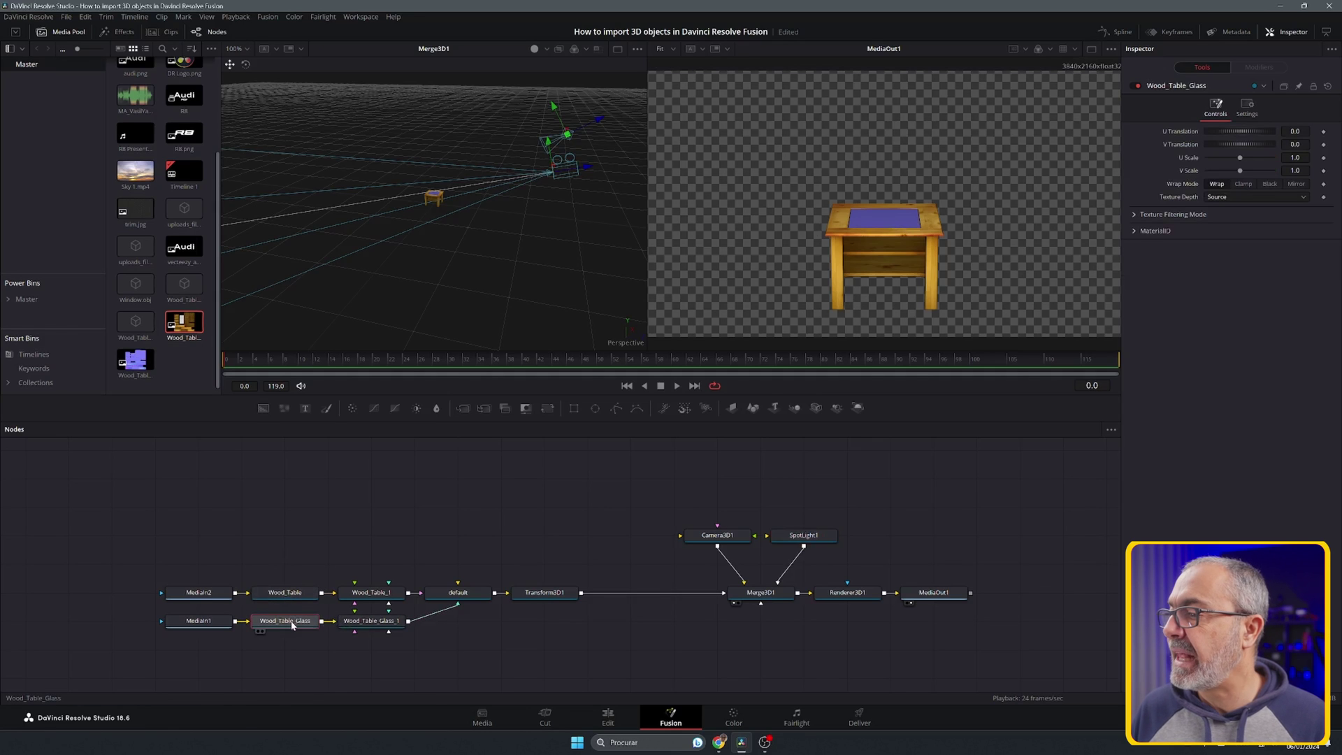
{"action": "left_click", "coordinate": [390, 622]}
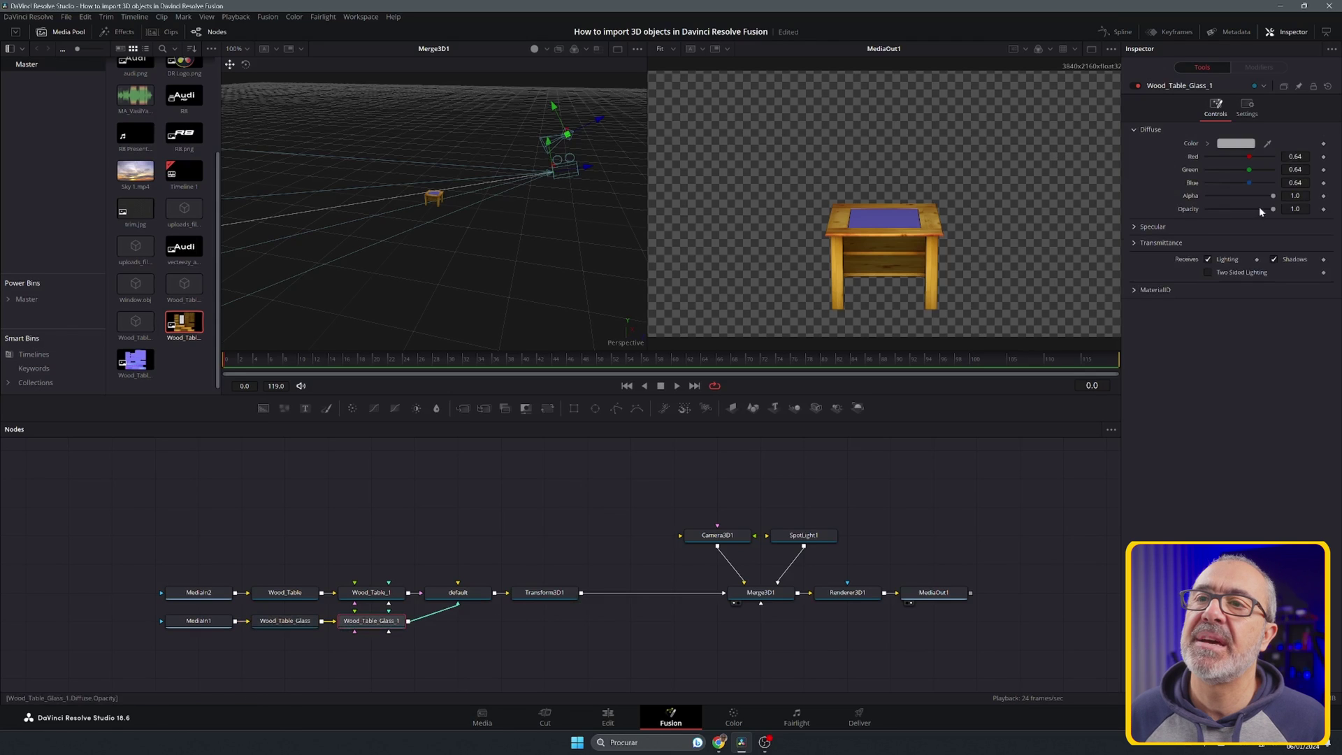
{"action": "left_click_drag", "start_coordinate": [1269, 210], "coordinate": [1243, 209]}
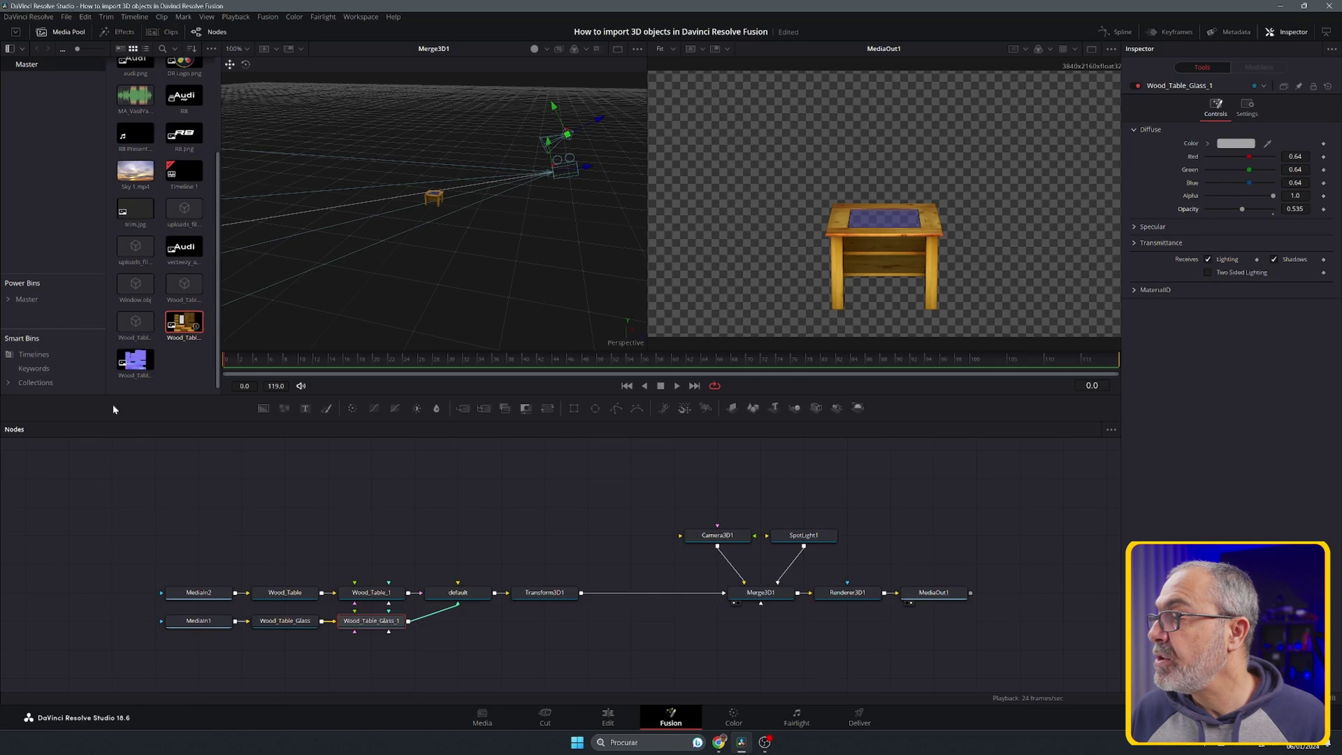
- Move the whole group of table nodes, including Transform3D1, up level with the Camera3D1 and SpotLight1 nodes
{"action": "left_click_drag", "start_coordinate": [131, 553], "coordinate": [571, 653]}
{"action": "left_click_drag", "start_coordinate": [552, 584], "coordinate": [552, 526]}
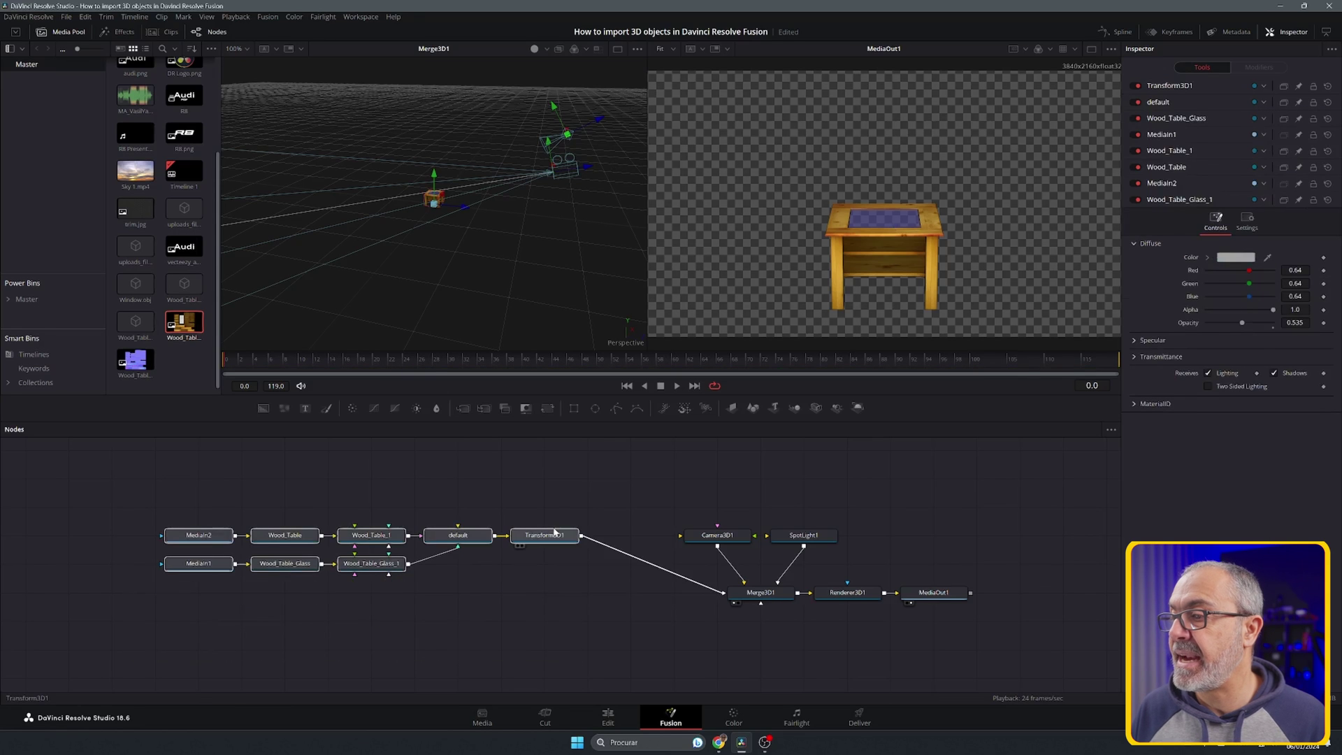
{"action": "left_click", "coordinate": [570, 649]}
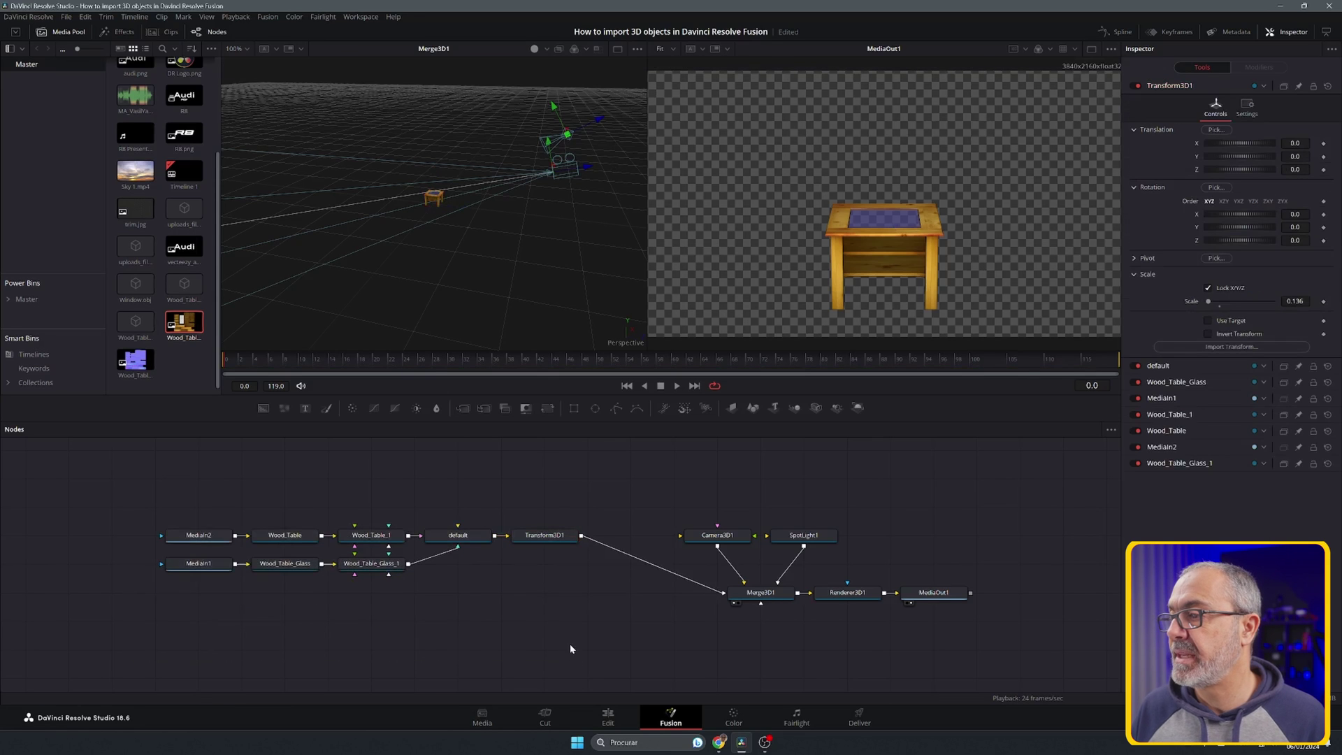
- Import uploads_files_1004870_pufa_xp.obj as an FBX scene and place its nodes below the table nodes
{"action": "left_click", "coordinate": [267, 17]}
{"action": "mouse_move", "coordinate": [279, 71]}
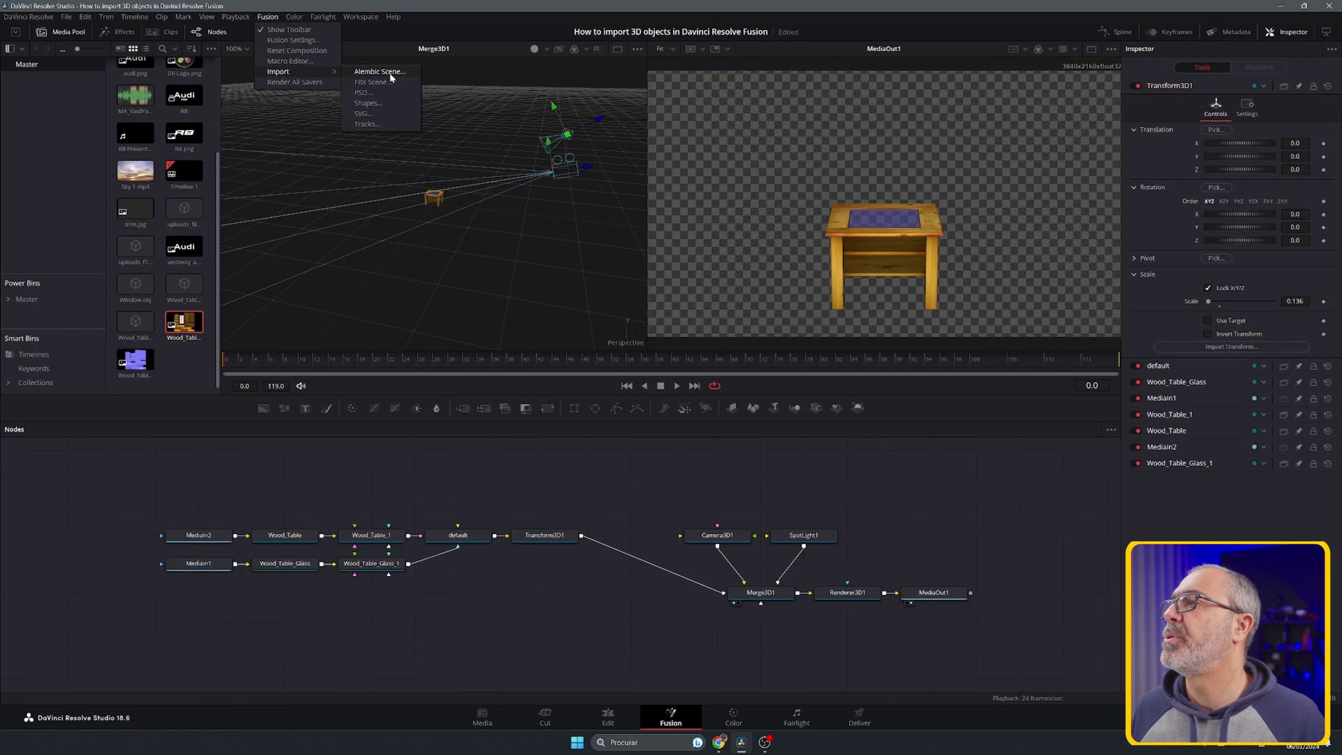
{"action": "left_click", "coordinate": [391, 80]}
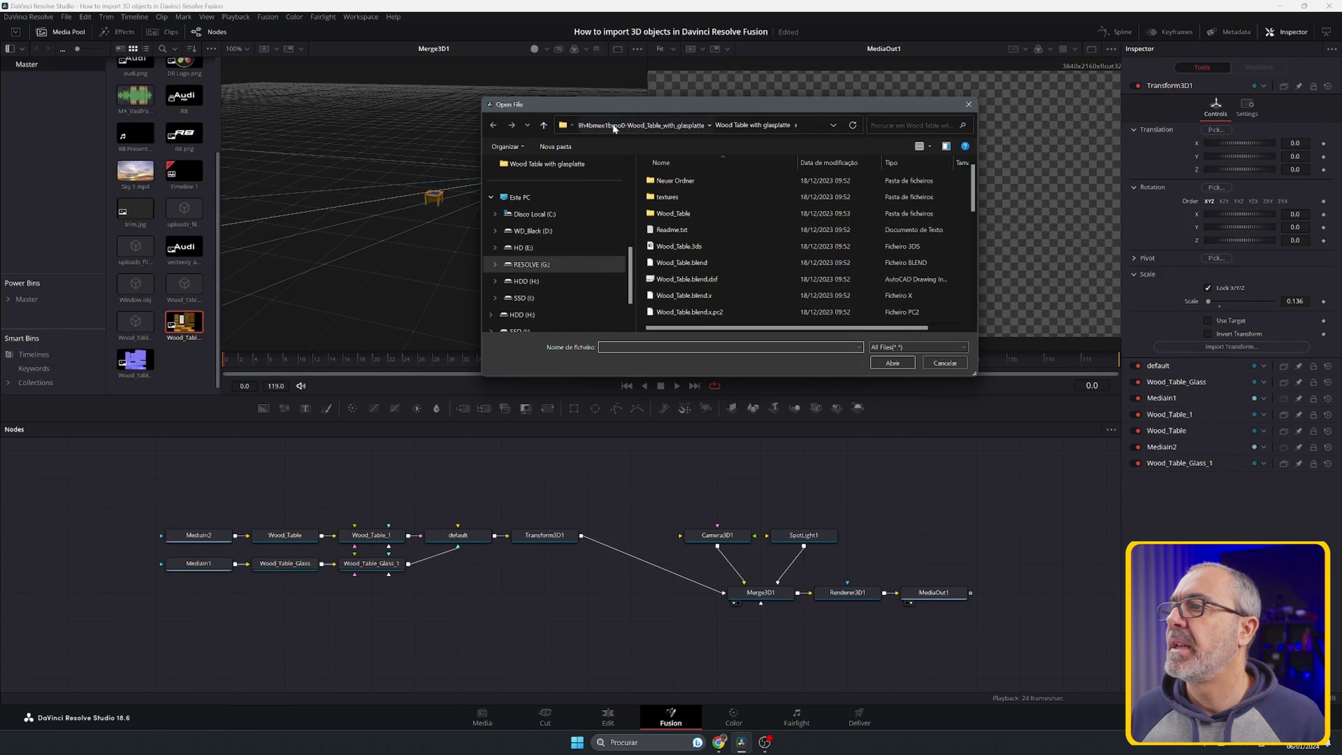
{"action": "scroll", "coordinate": [832, 210], "scroll_direction": "down", "scroll_amount": 5}
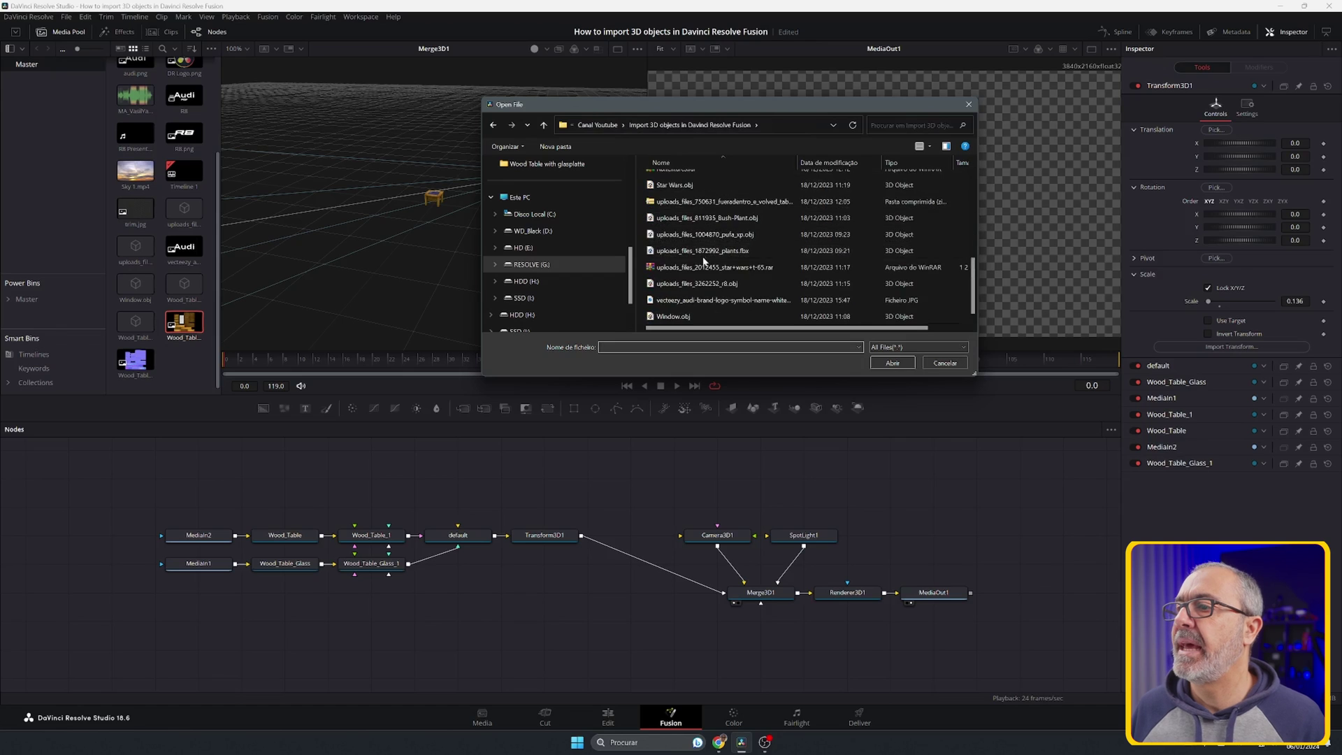
{"action": "left_click", "coordinate": [731, 236]}
{"action": "left_click", "coordinate": [893, 364]}
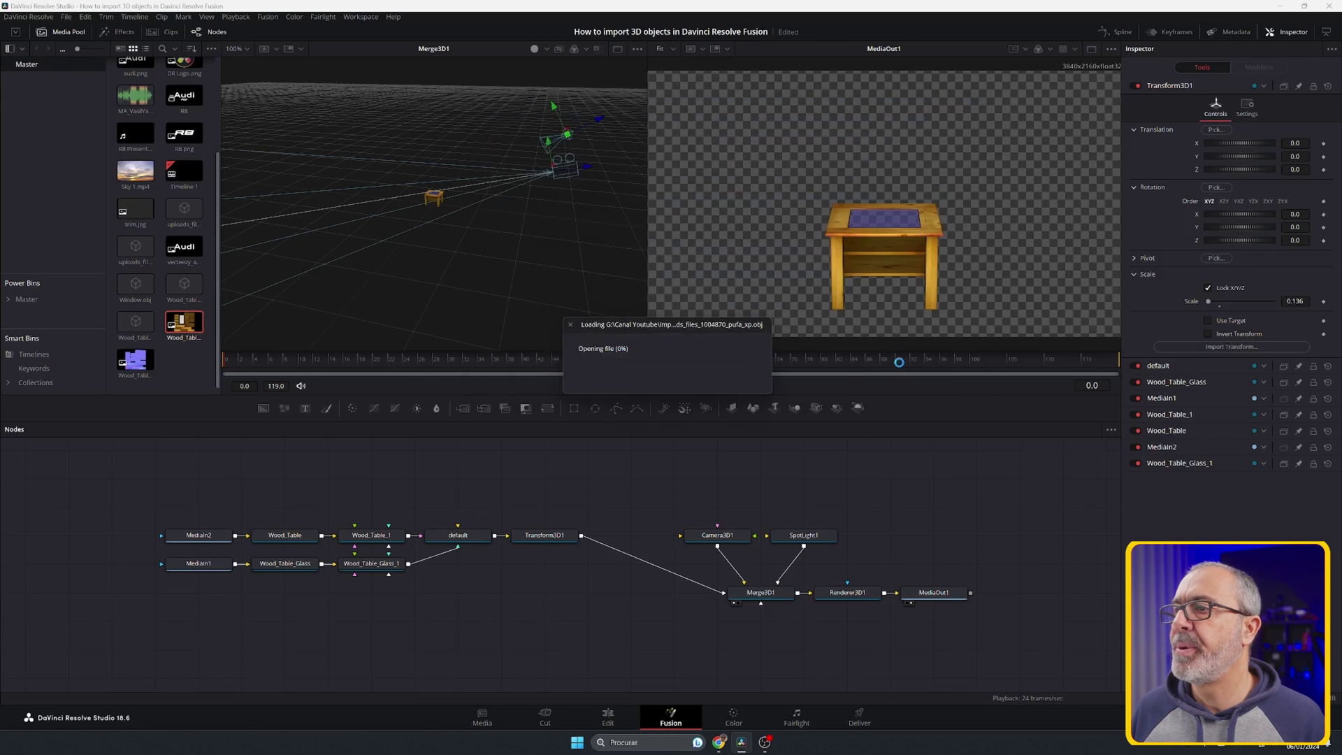
{"action": "left_click", "coordinate": [822, 480]}
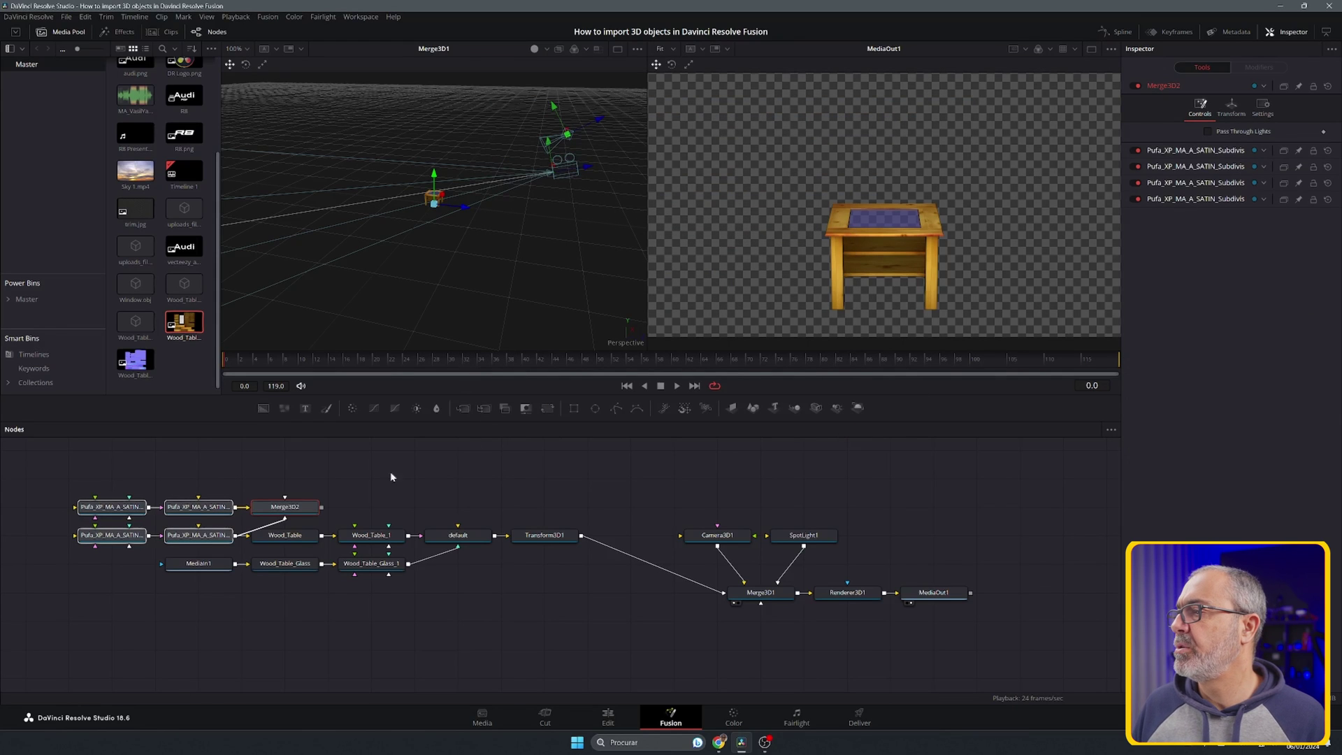
{"action": "left_click_drag", "start_coordinate": [303, 508], "coordinate": [394, 667]}
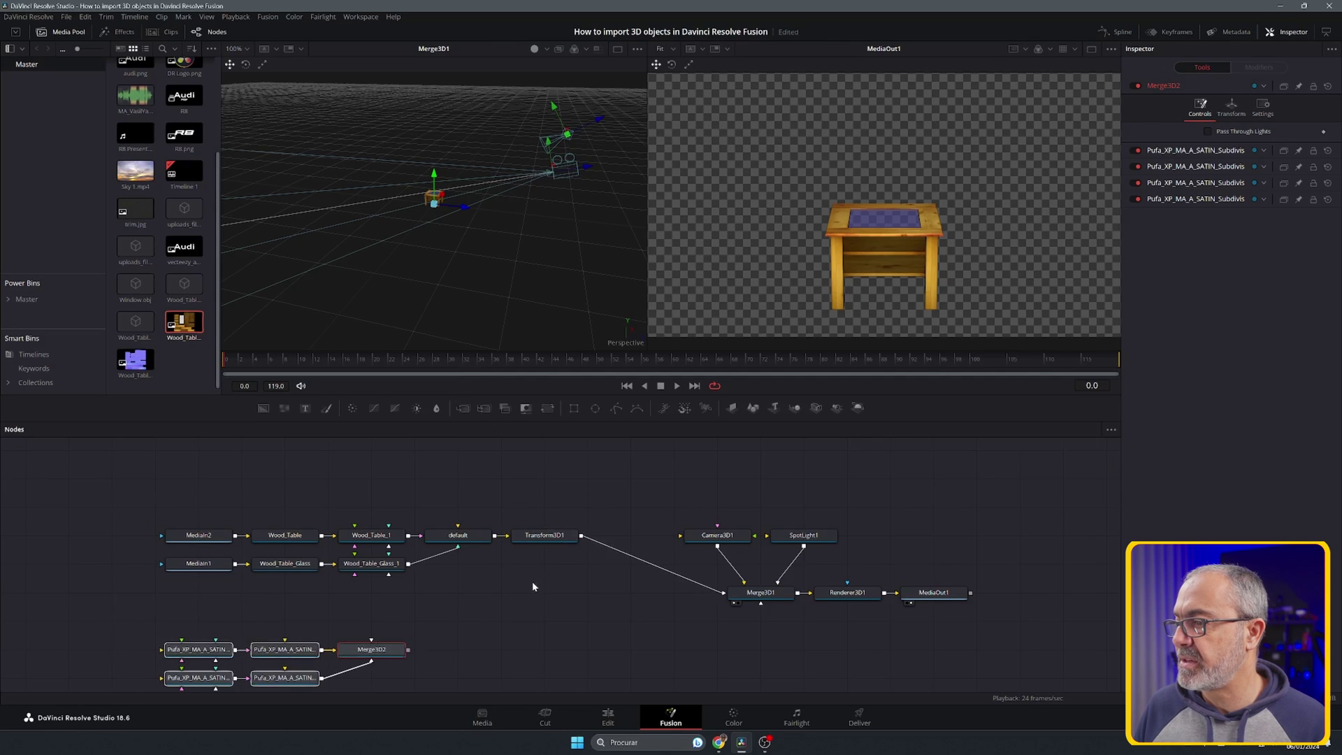
- Add a Transform 3D node after Merge3D2 and connect its output to Merge3D1
{"action": "left_click", "coordinate": [384, 652]}
{"action": "key", "text": "shift+space"}
{"action": "type", "text": "tra"}
{"action": "left_click", "coordinate": [498, 219]}
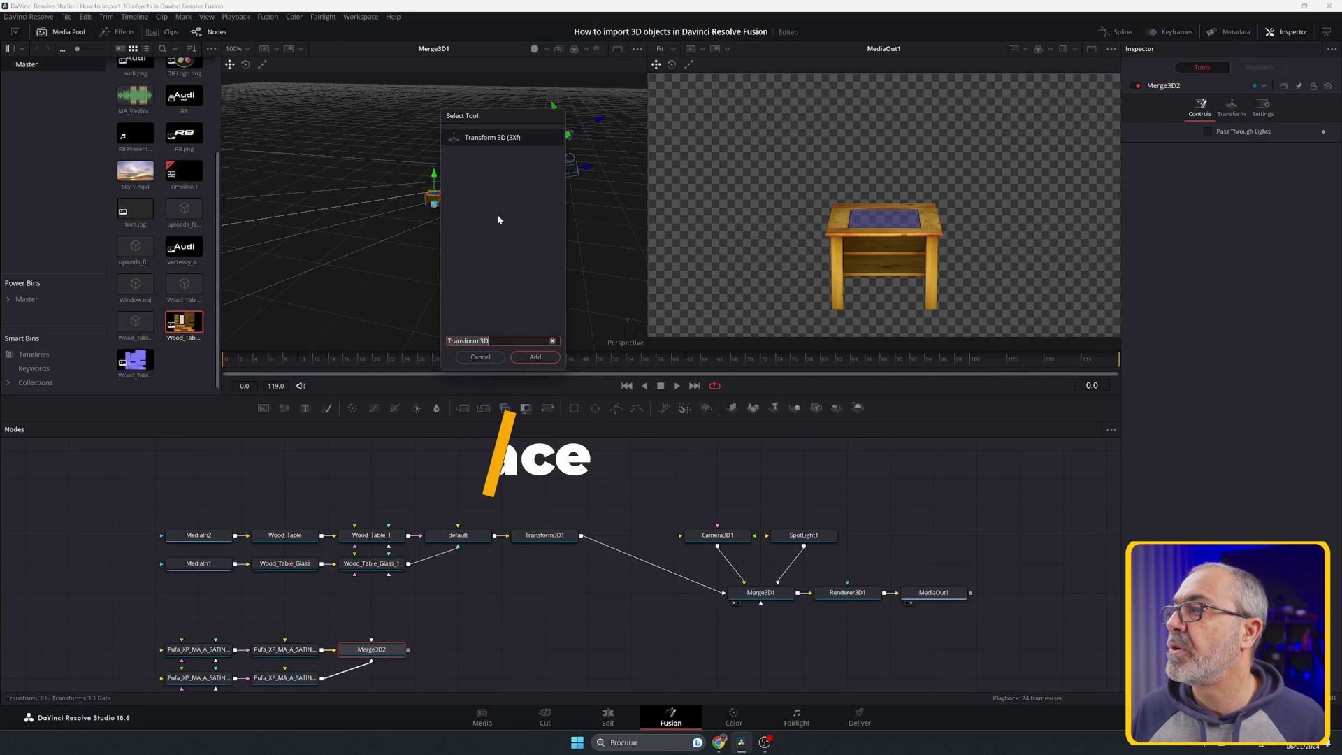
{"action": "left_click", "coordinate": [536, 358]}
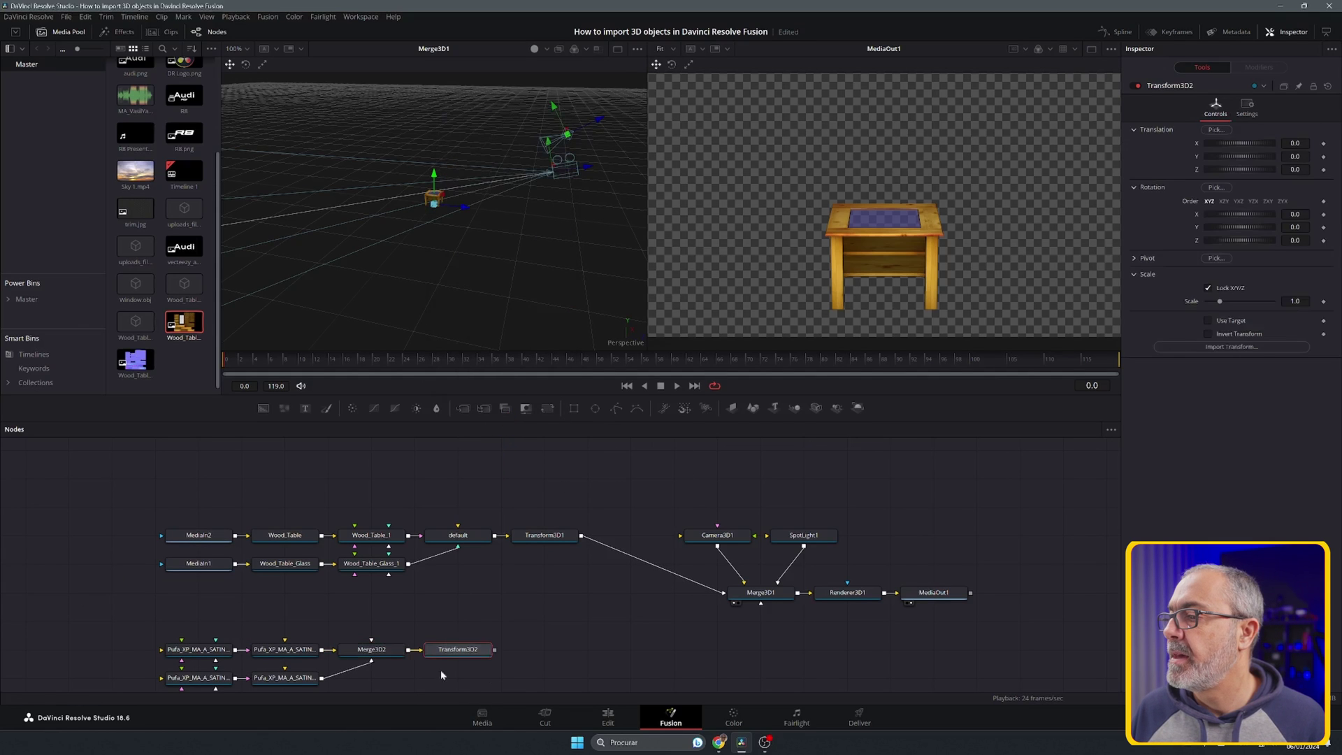
{"action": "left_click_drag", "start_coordinate": [494, 650], "coordinate": [761, 596]}
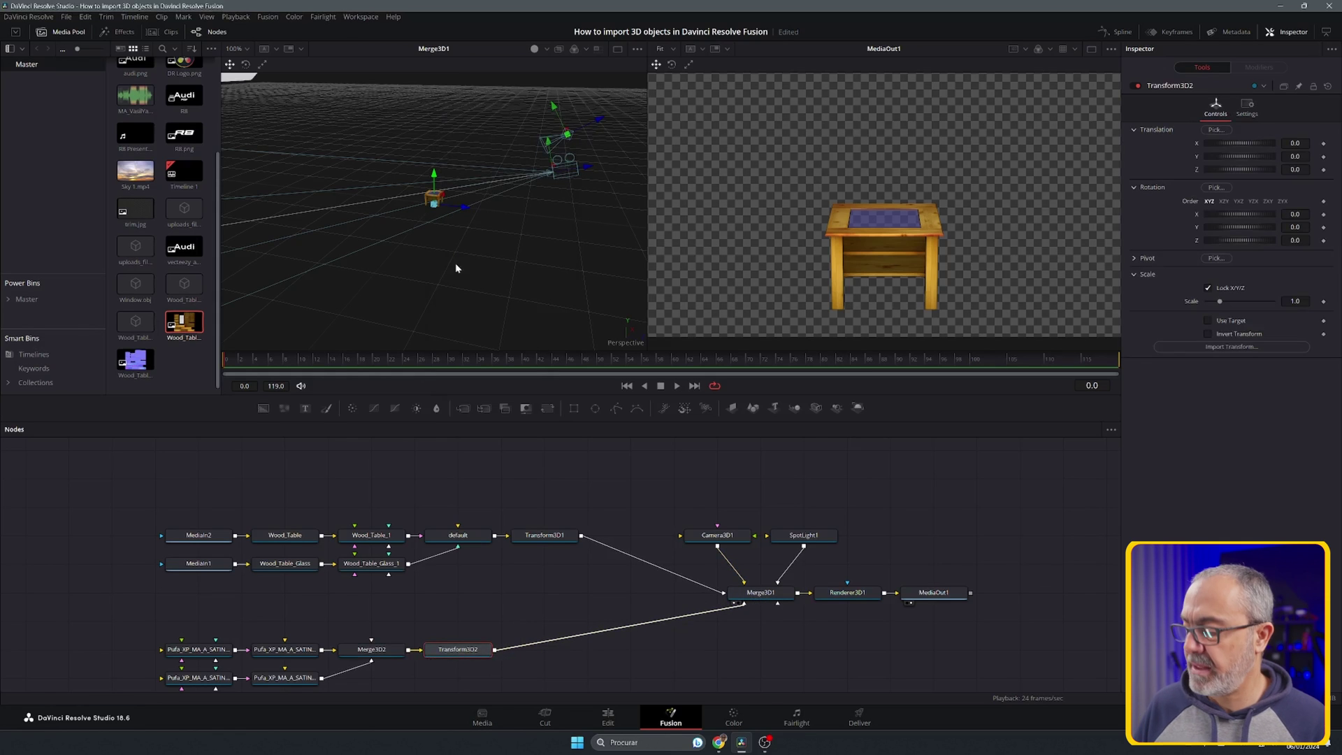
- Try scaling the imported stool down to 0.0025 with the Transform3D2 node
{"action": "scroll", "coordinate": [472, 228], "scroll_direction": "up", "scroll_amount": 5}
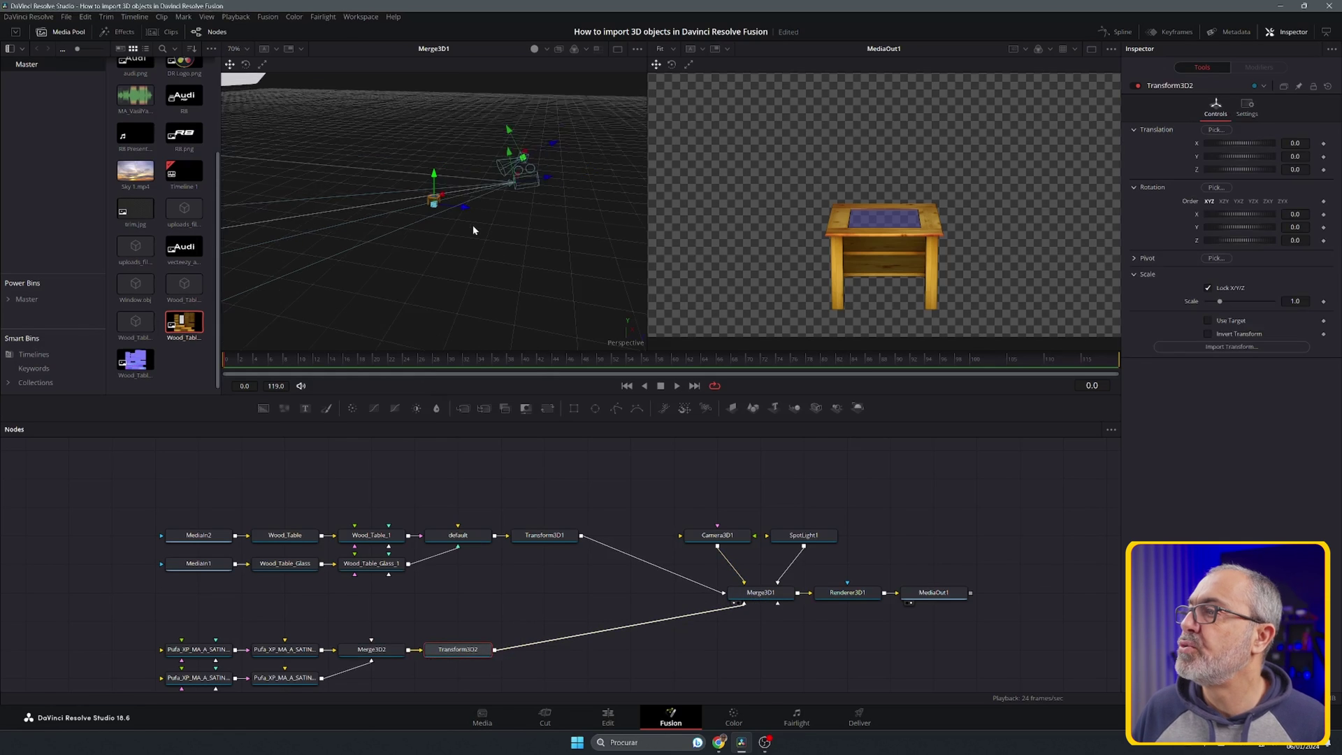
{"action": "scroll", "coordinate": [474, 229], "scroll_direction": "down", "scroll_amount": 2}
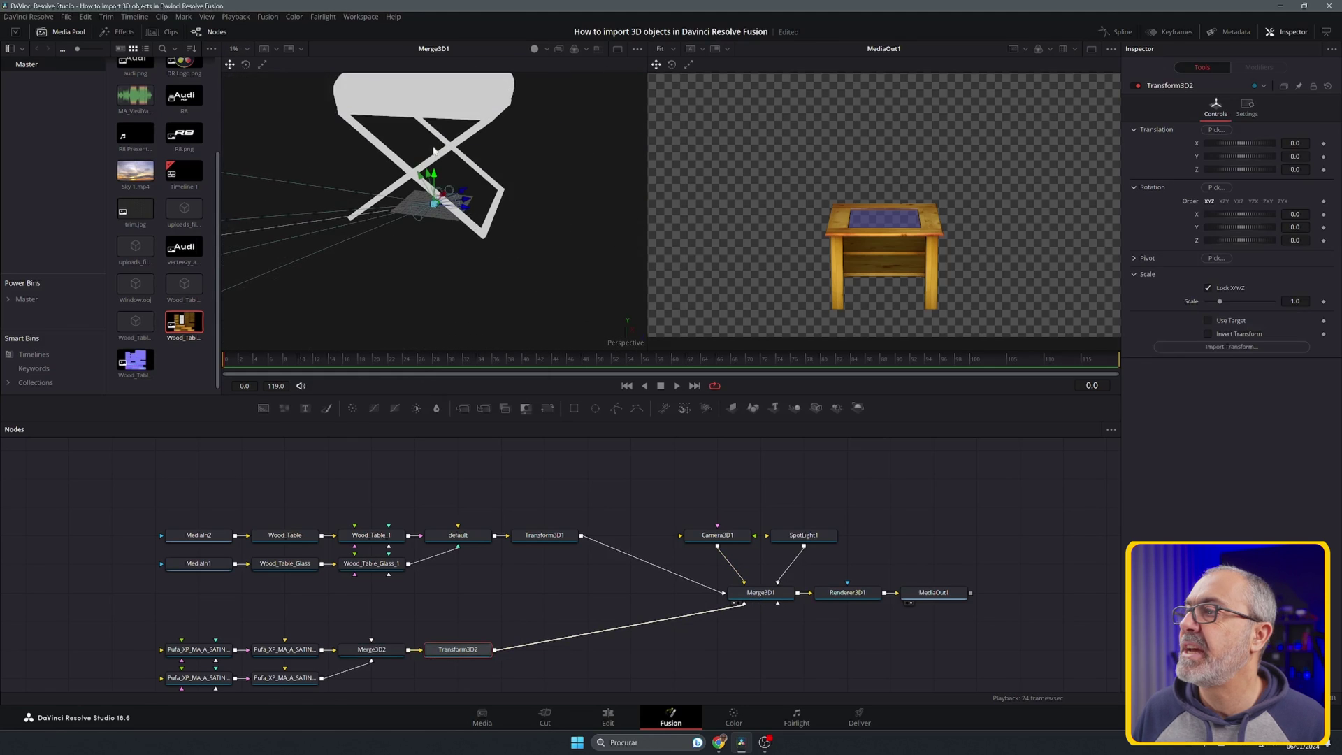
{"action": "left_click_drag", "start_coordinate": [1297, 301], "coordinate": [1224, 301]}
{"action": "type", "text": "0.007"}
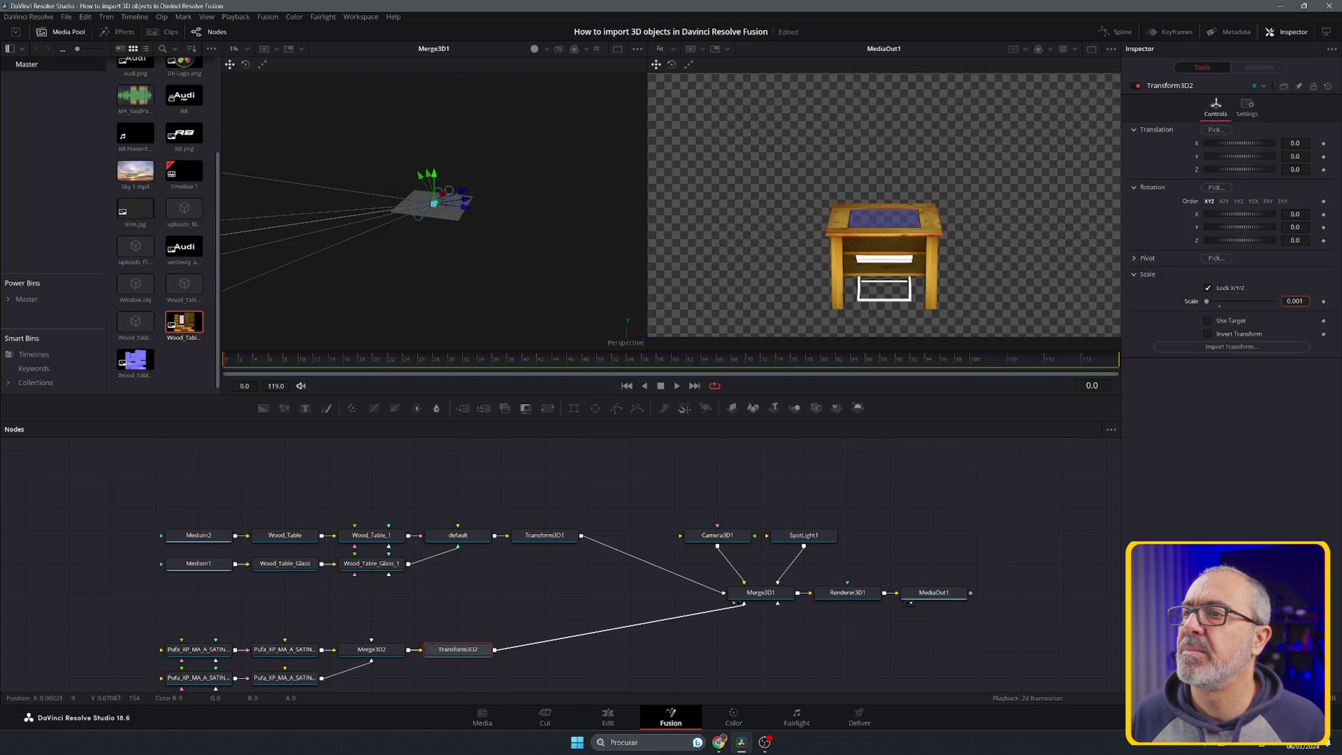
{"action": "key", "text": "Return"}
{"action": "left_click", "coordinate": [1296, 301]}
{"action": "key", "text": "BackSpace"}
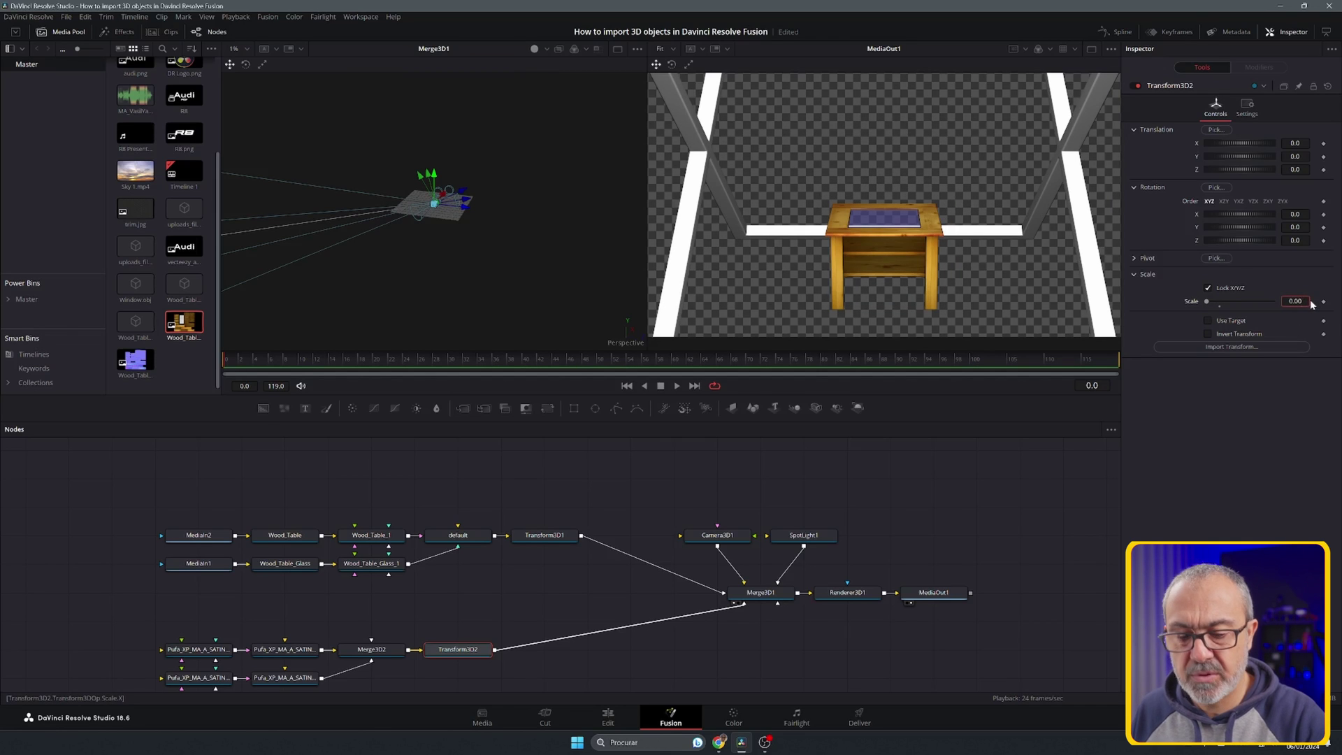
{"action": "key", "text": "Return"}
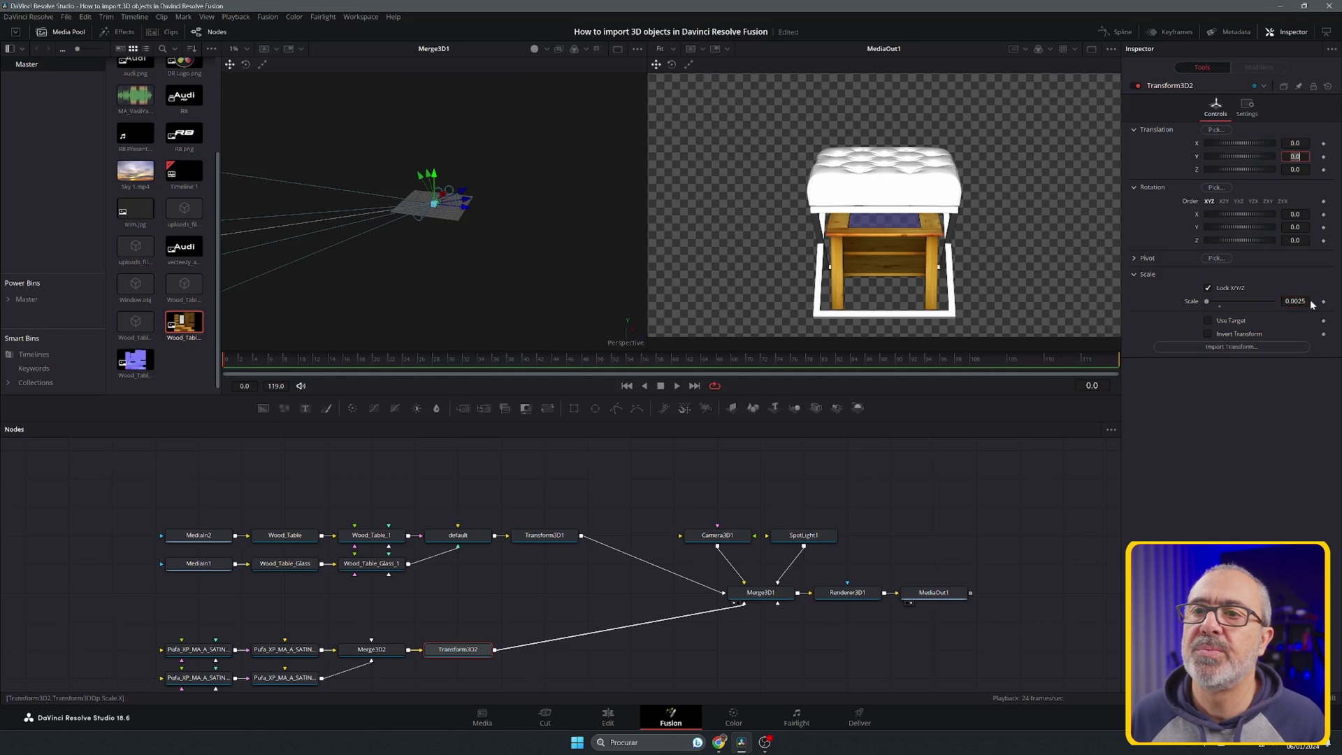
- Set the stool's scale to 0.0012 and move it beside the table at about -0.091 on X
{"action": "left_click", "coordinate": [1295, 301]}
{"action": "key", "text": "BackSpace"}
{"action": "key", "text": "BackSpace"}
{"action": "type", "text": "12"}
{"action": "key", "text": "Return"}
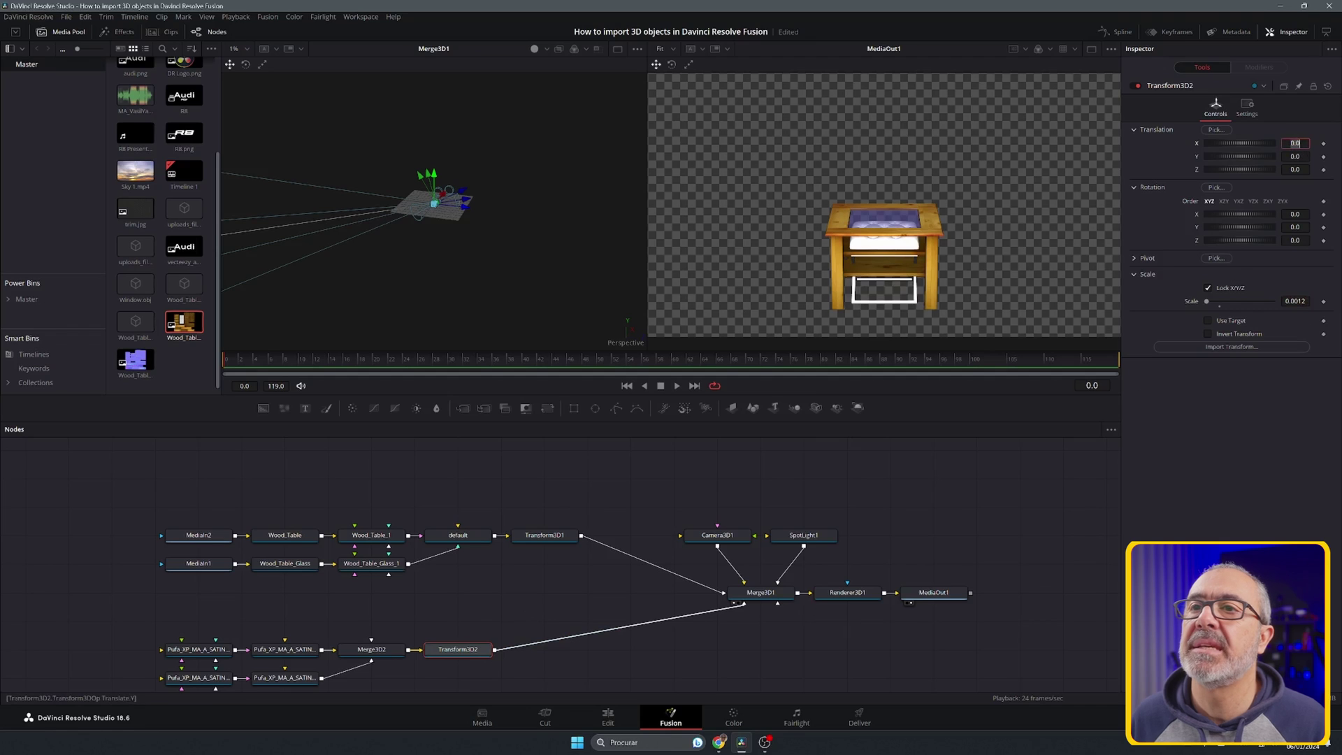
{"action": "left_click_drag", "start_coordinate": [1295, 142], "coordinate": [1268, 143]}
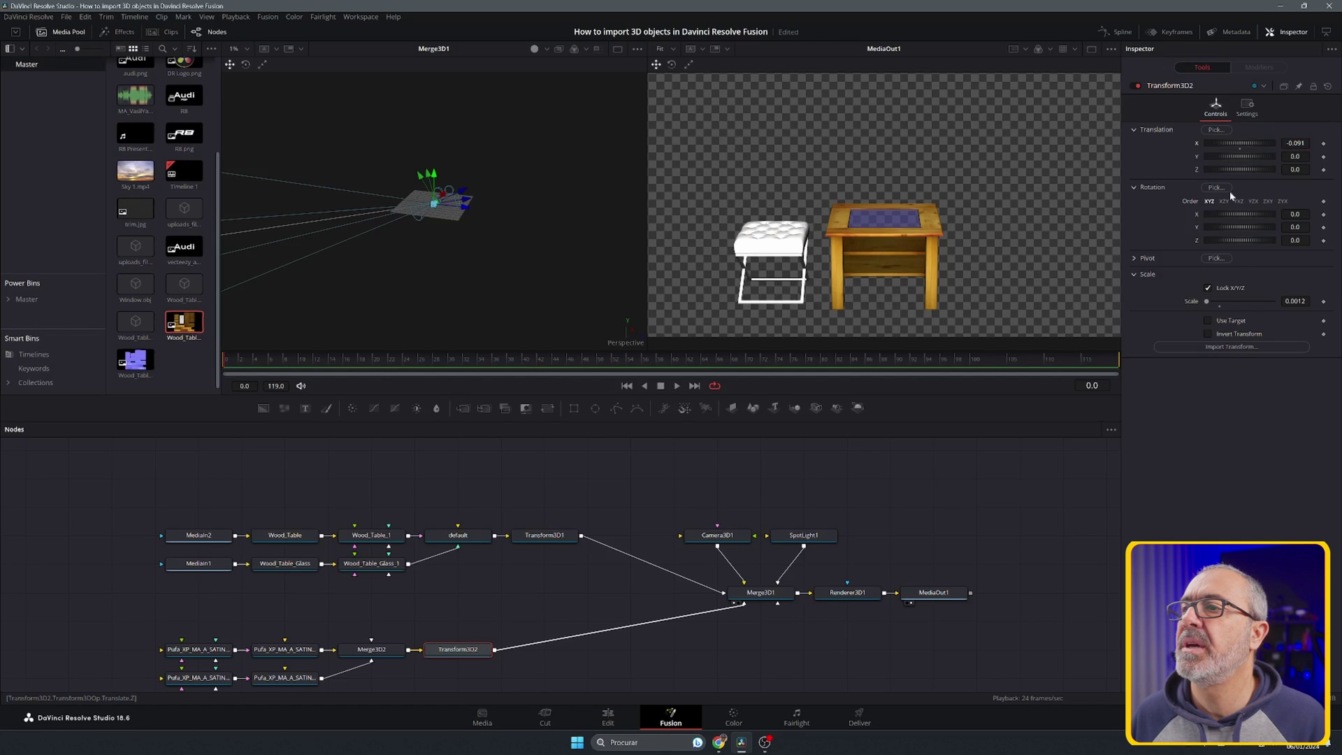
- Move the stool nodes closer to the main tree and color the seat material orange, about 0.8 red, 0.498 green and 0.075 blue
{"action": "left_click_drag", "start_coordinate": [475, 689], "coordinate": [284, 623]}
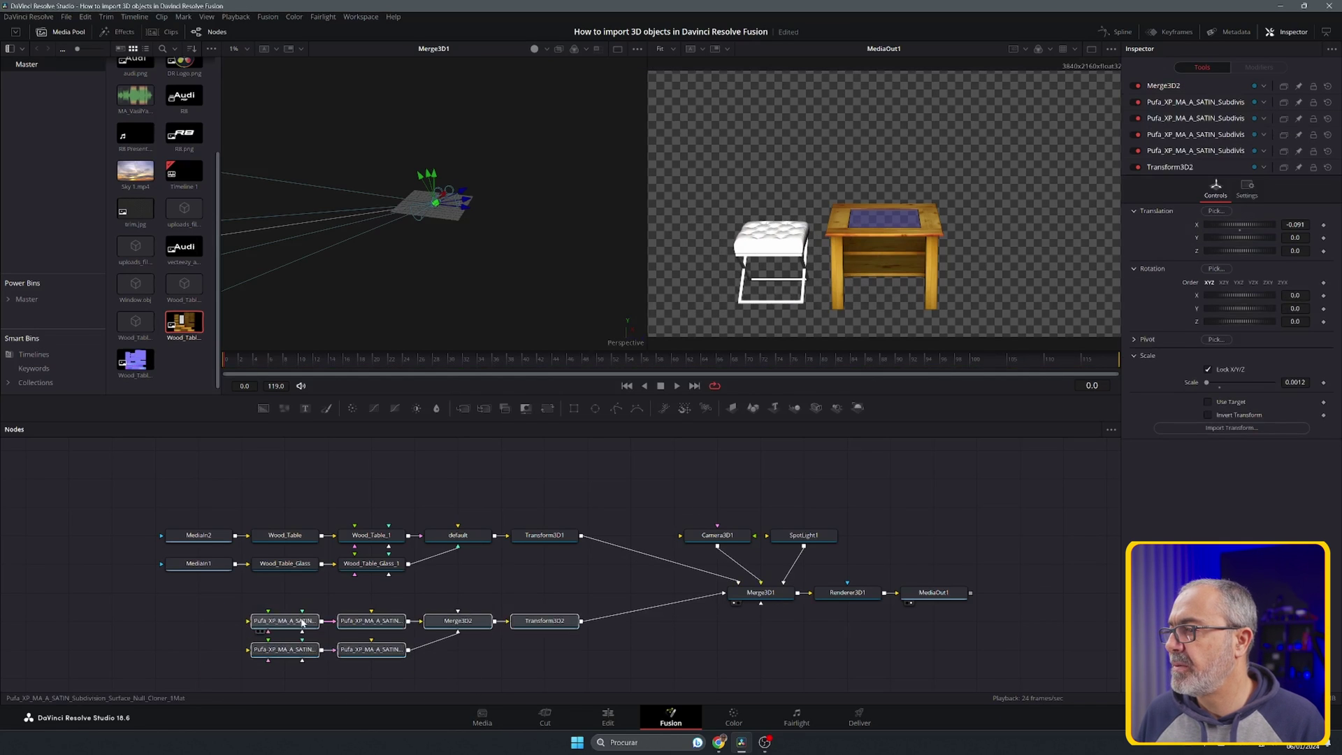
{"action": "left_click", "coordinate": [283, 622]}
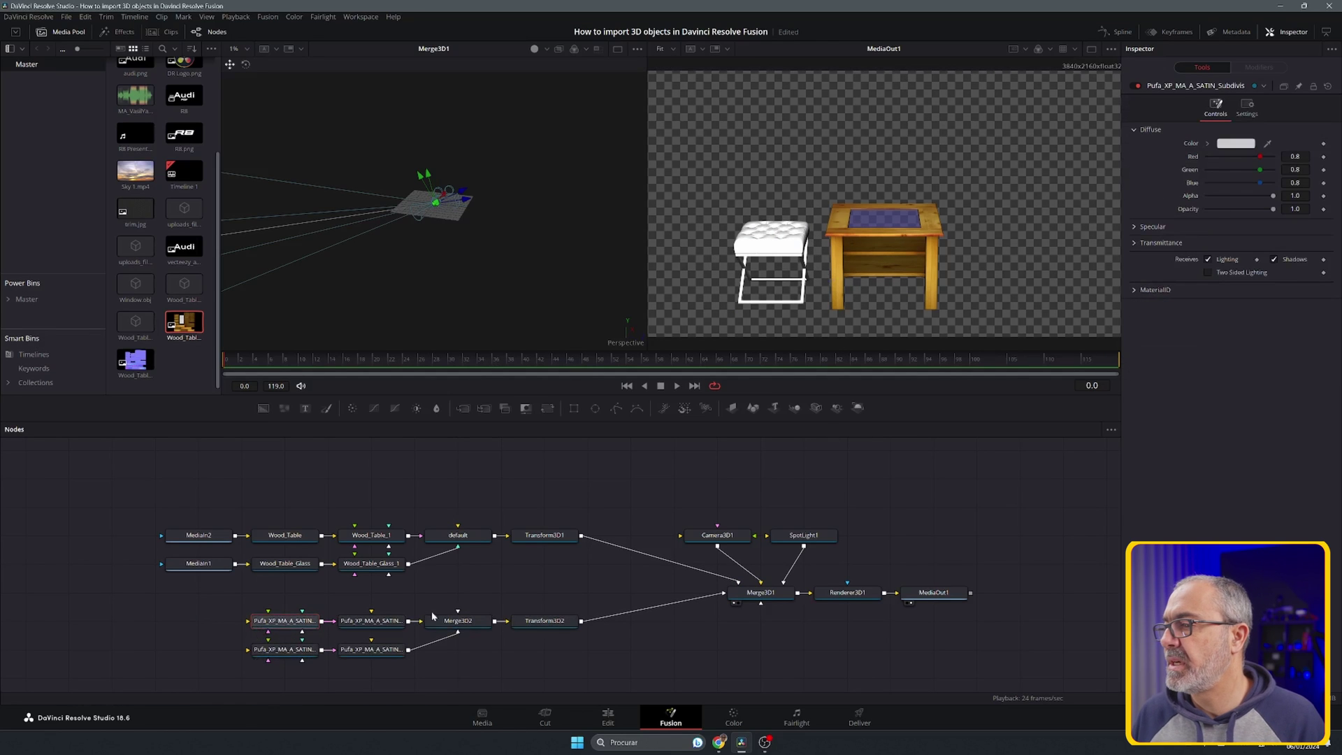
{"action": "left_click", "coordinate": [1236, 145]}
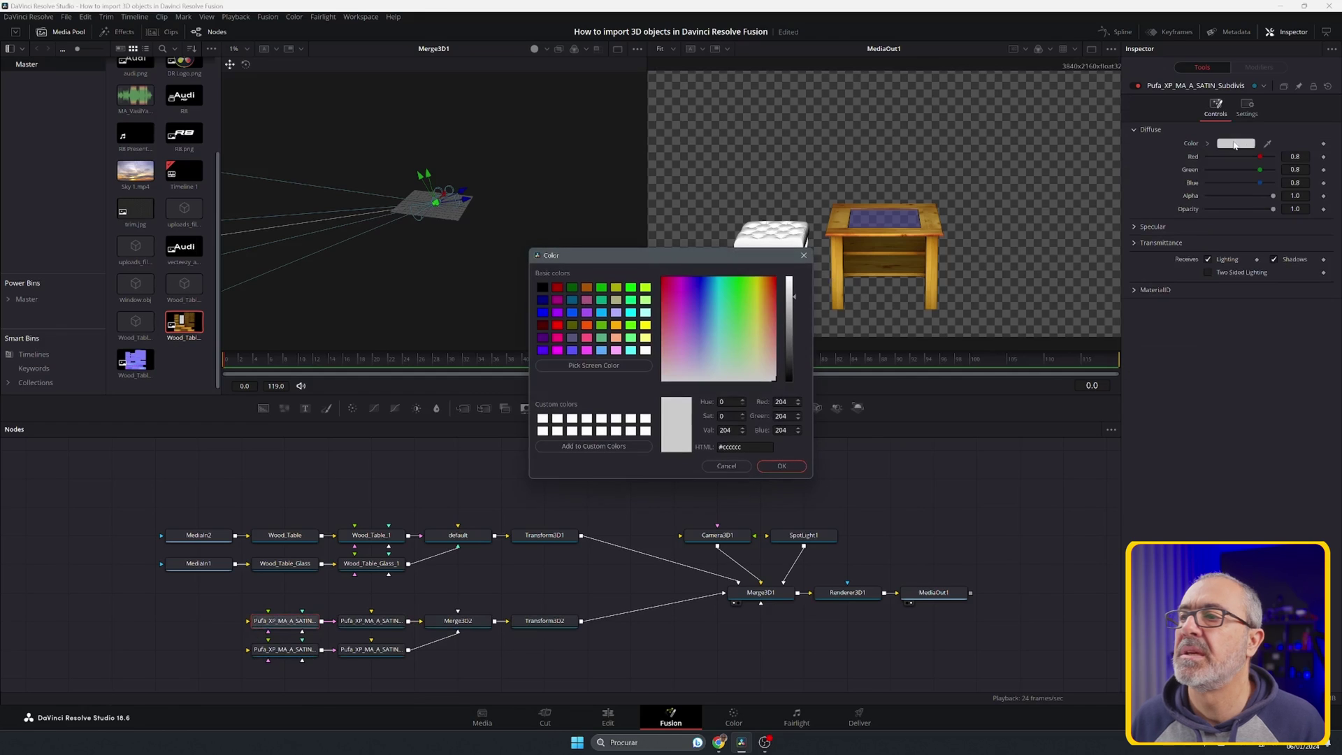
{"action": "left_click_drag", "start_coordinate": [766, 321], "coordinate": [766, 289]}
{"action": "left_click", "coordinate": [783, 467]}
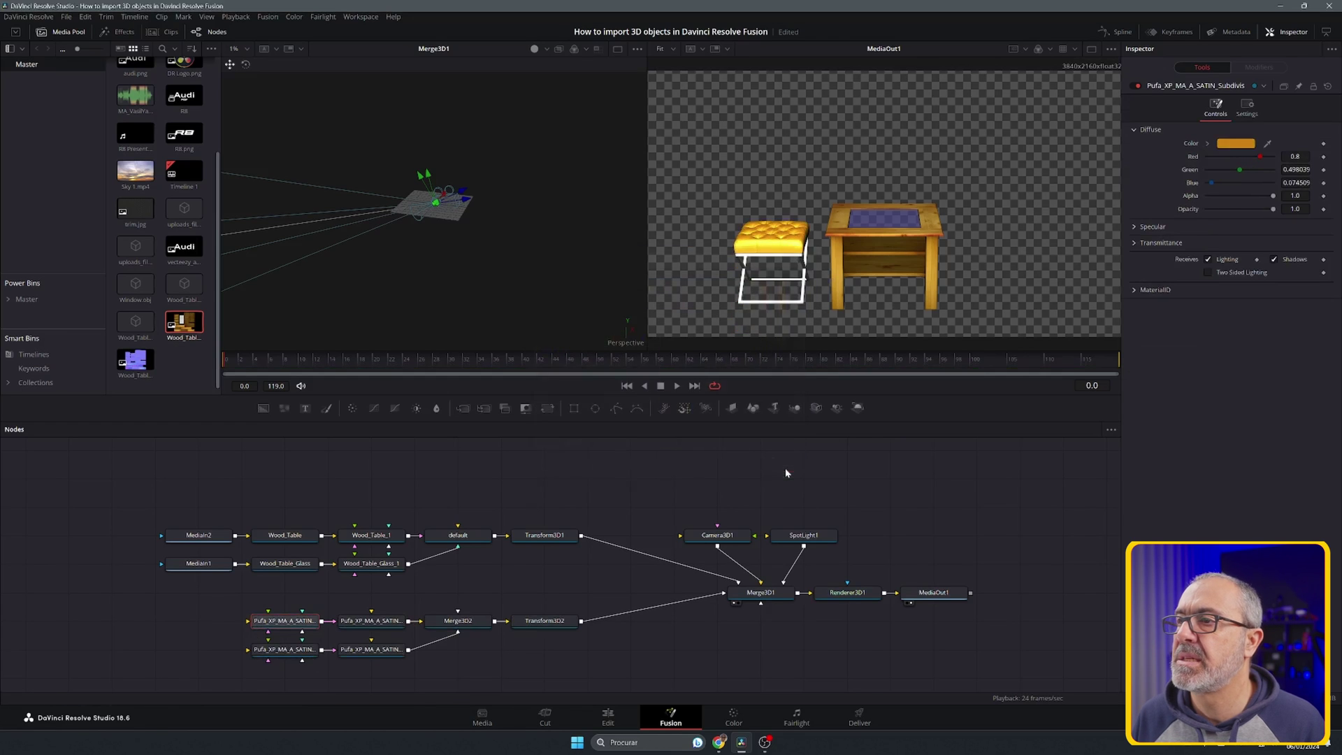
- Connect the Aluminum_2.jpg texture from the media pool to the stool's leg material and inspect the metal frame up close
{"action": "left_click", "coordinate": [294, 654]}
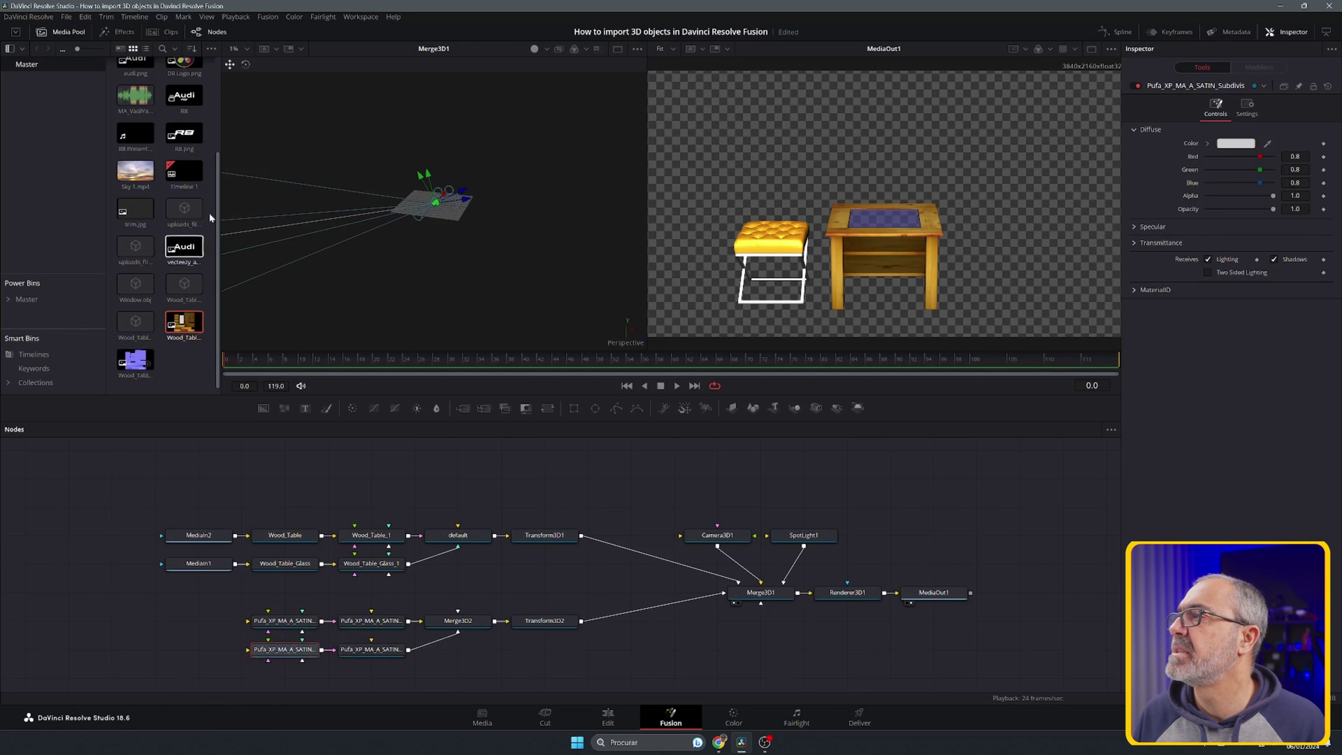
{"action": "scroll", "coordinate": [217, 206], "scroll_direction": "up", "scroll_amount": 3}
{"action": "left_click_drag", "start_coordinate": [183, 149], "coordinate": [278, 655]}
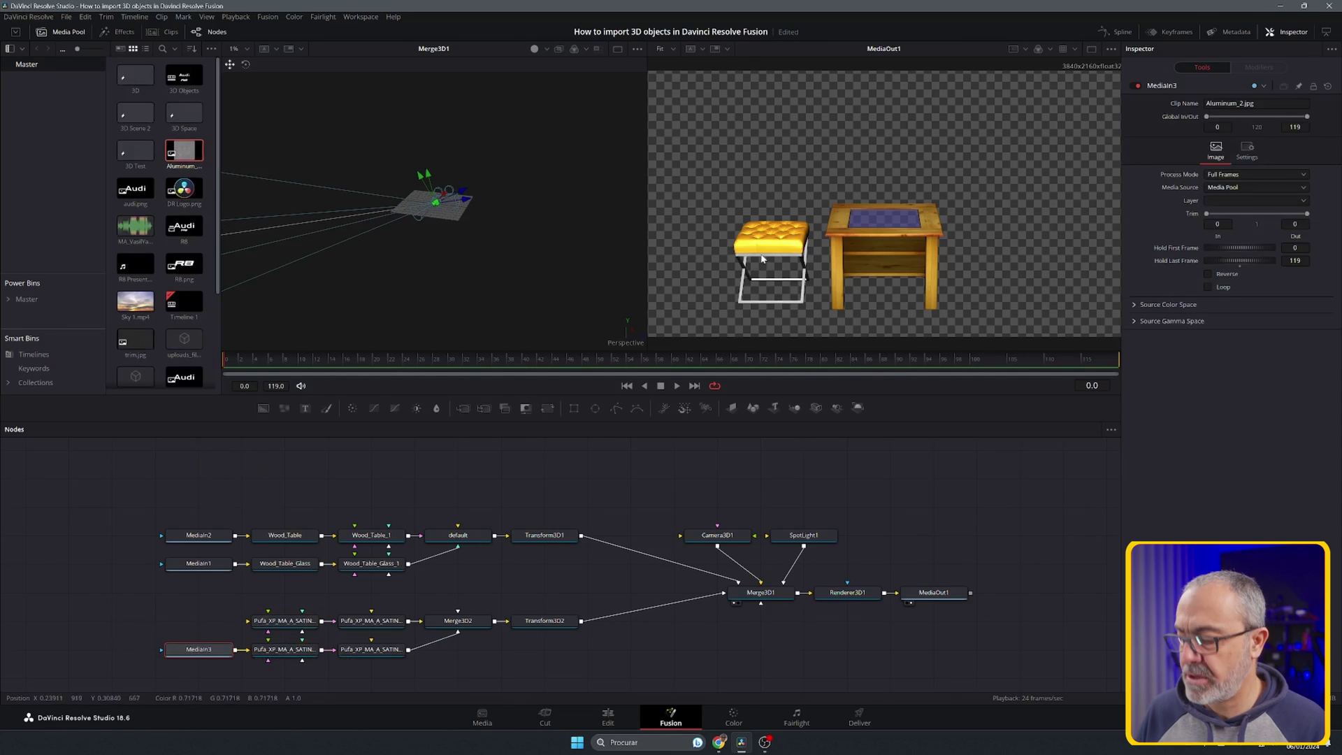
{"action": "scroll", "coordinate": [766, 256], "scroll_direction": "up", "scroll_amount": 4}
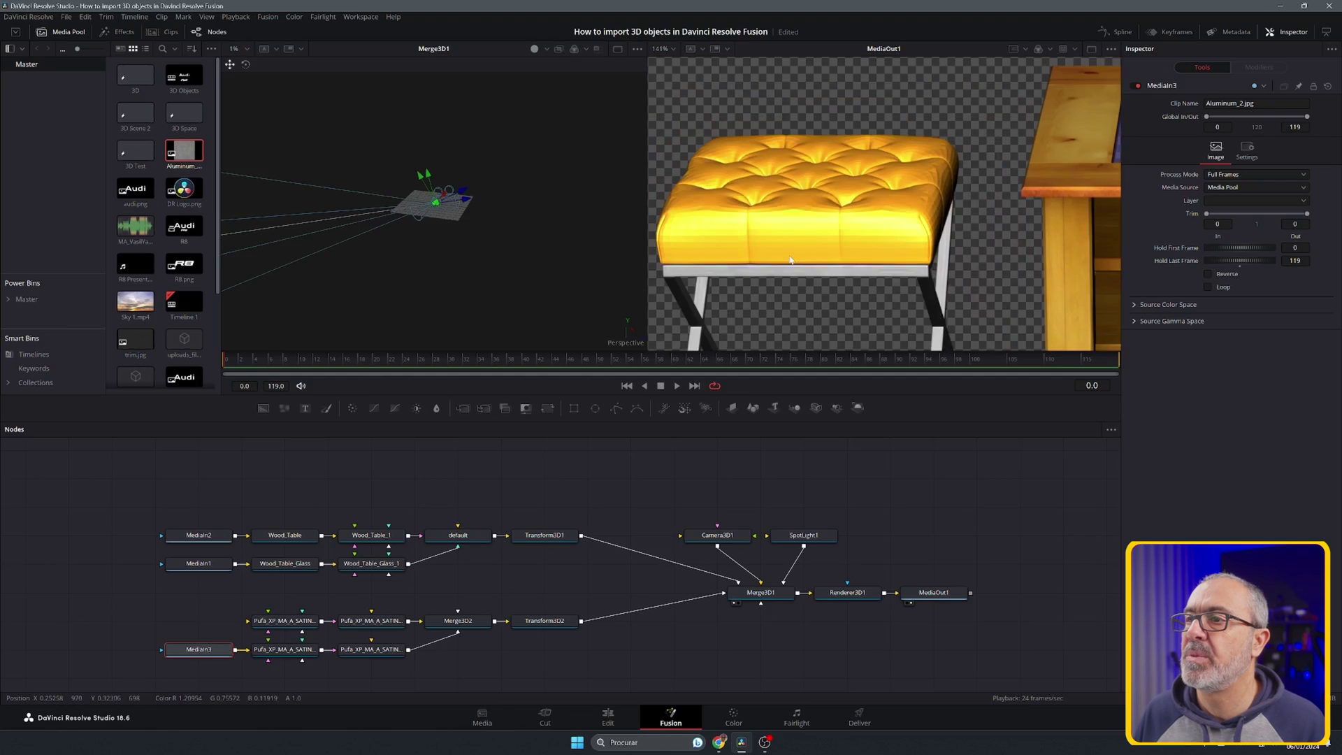
{"action": "left_click_drag", "start_coordinate": [853, 295], "coordinate": [874, 257]}
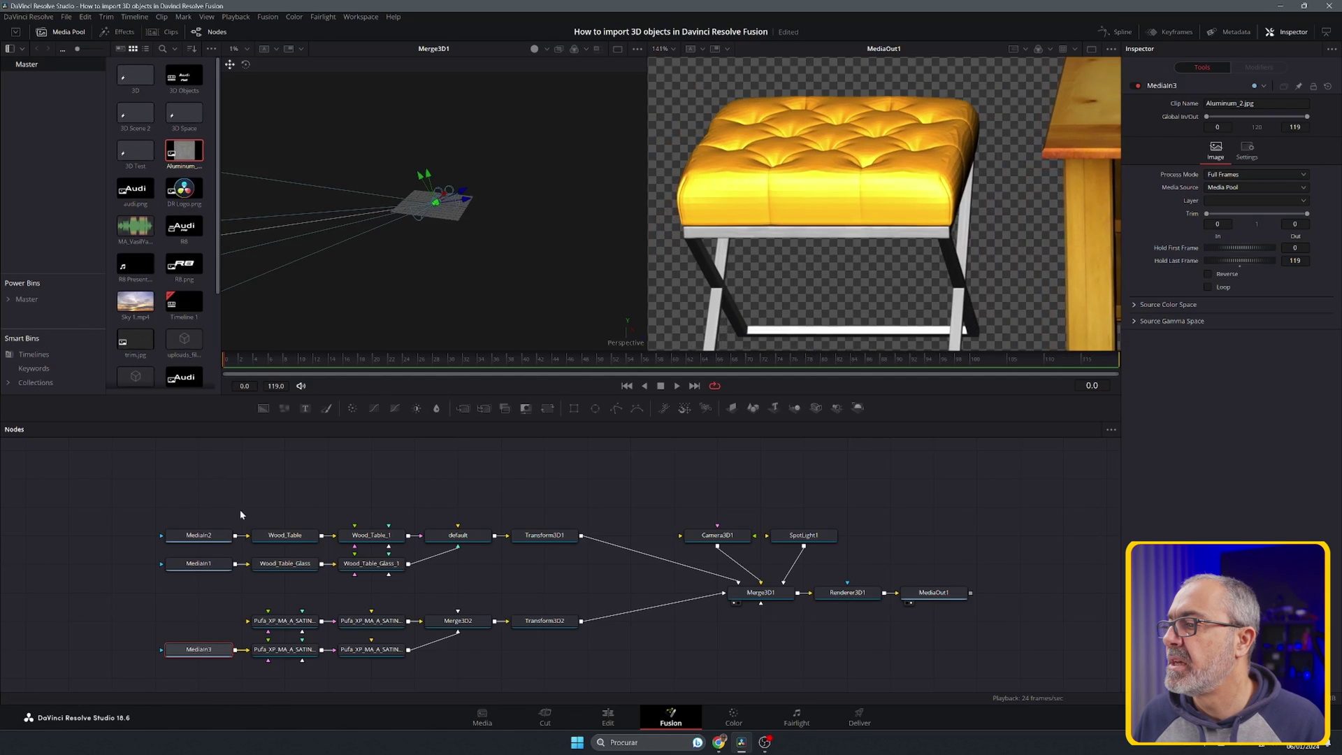
- Disconnect the MediaIn3 texture node from the stool's leg material, connect it again and put it back in place
{"action": "left_click_drag", "start_coordinate": [168, 654], "coordinate": [124, 653]}
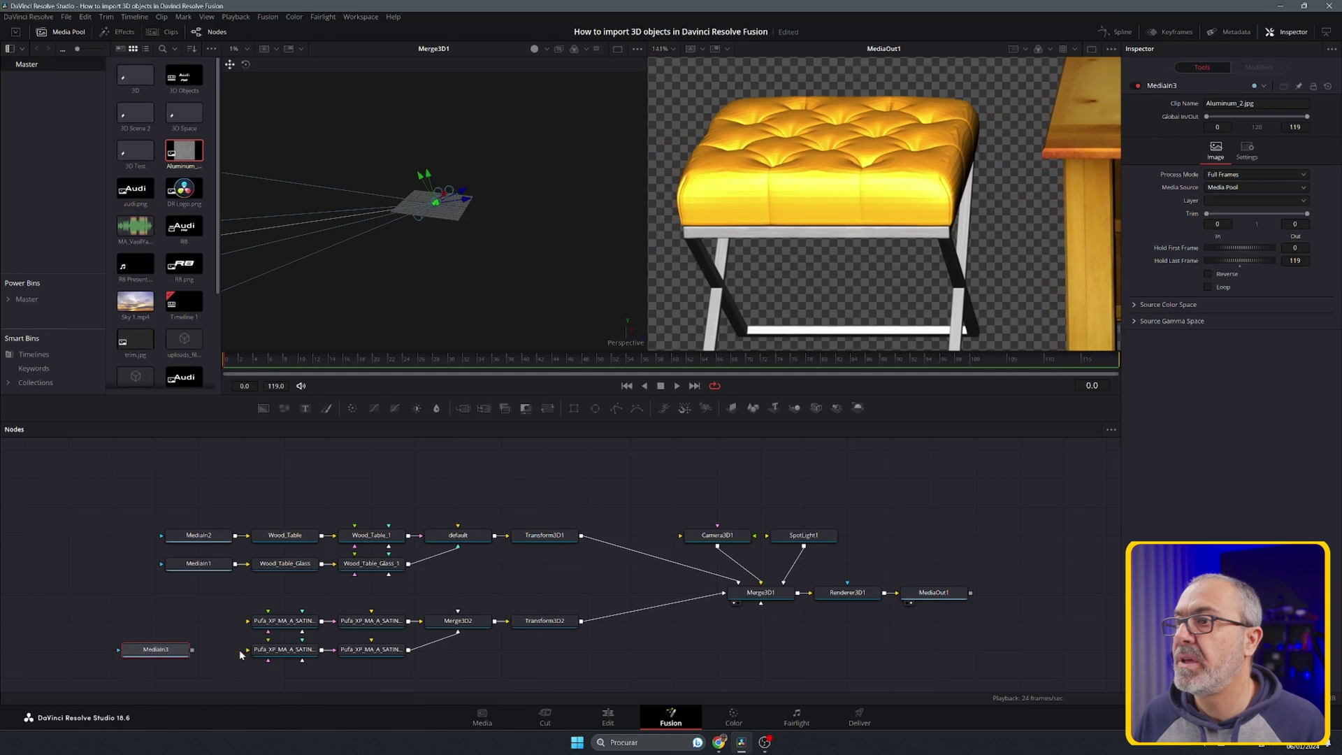
{"action": "left_click", "coordinate": [239, 649]}
{"action": "left_click_drag", "start_coordinate": [193, 650], "coordinate": [270, 654]}
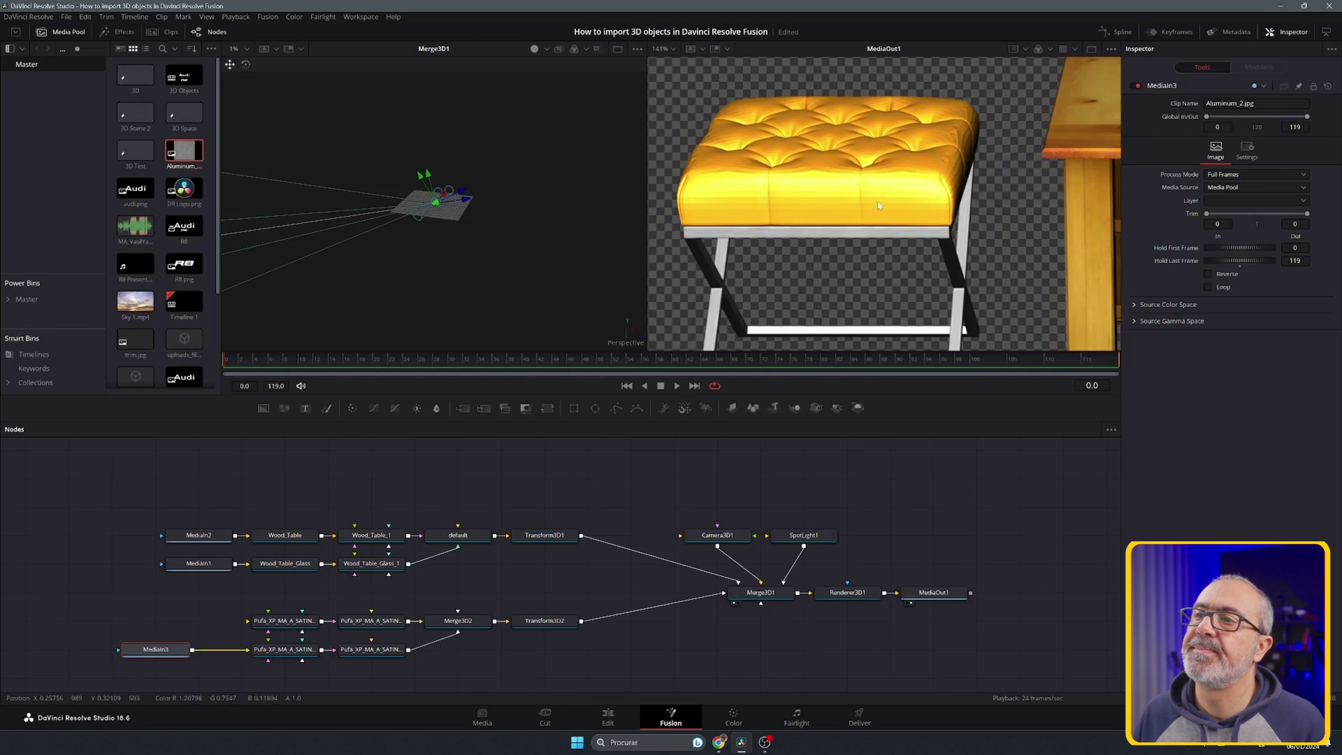
{"action": "left_click_drag", "start_coordinate": [156, 649], "coordinate": [199, 650]}
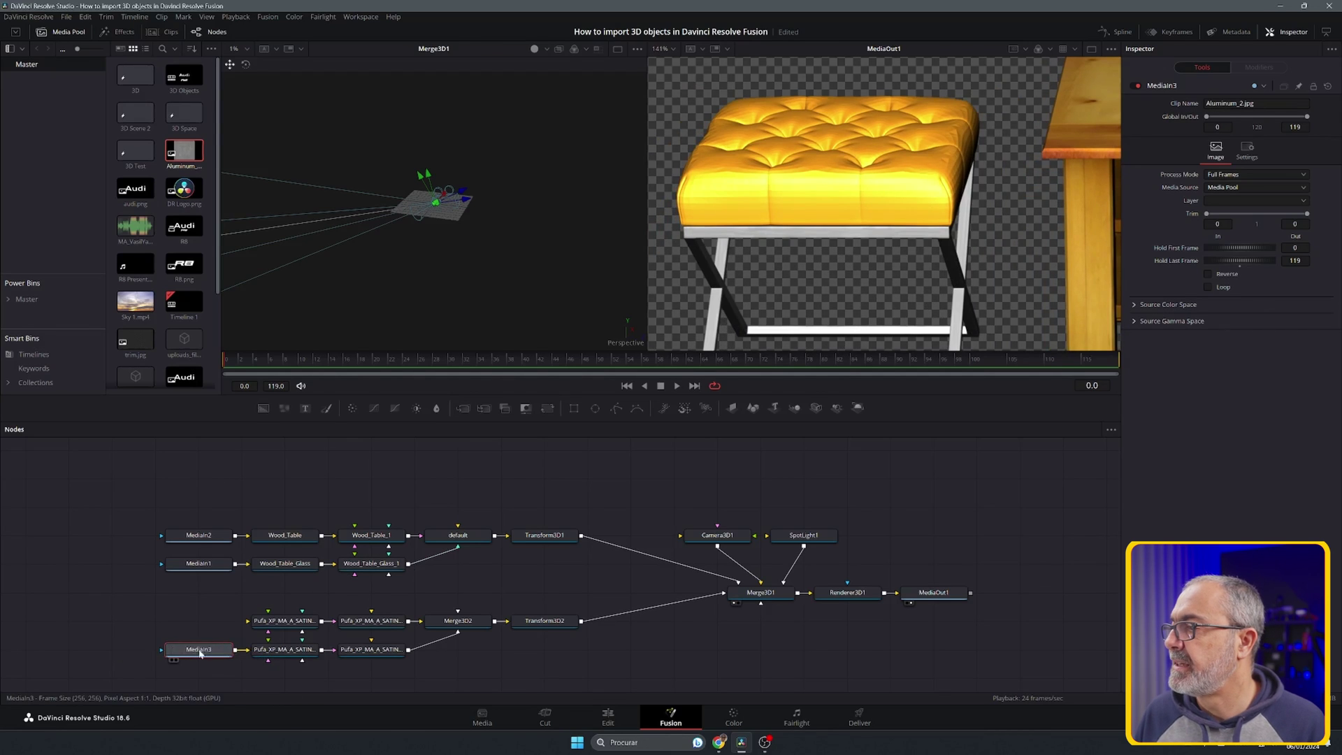
- Place the 3D Test composition on the Video 1 track of the Edit timeline to preview it, and delete the clip again
{"action": "scroll", "coordinate": [968, 157], "scroll_direction": "down", "scroll_amount": 6}
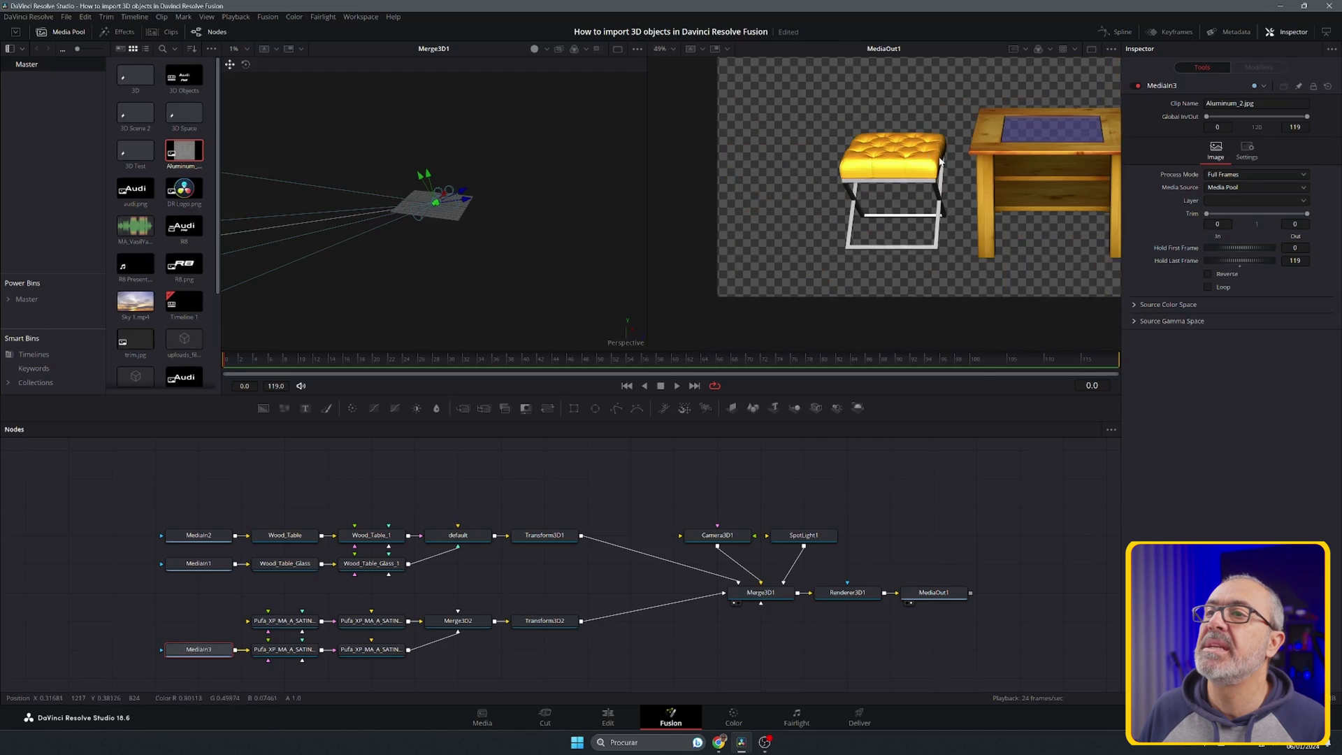
{"action": "left_click_drag", "start_coordinate": [971, 160], "coordinate": [839, 207]}
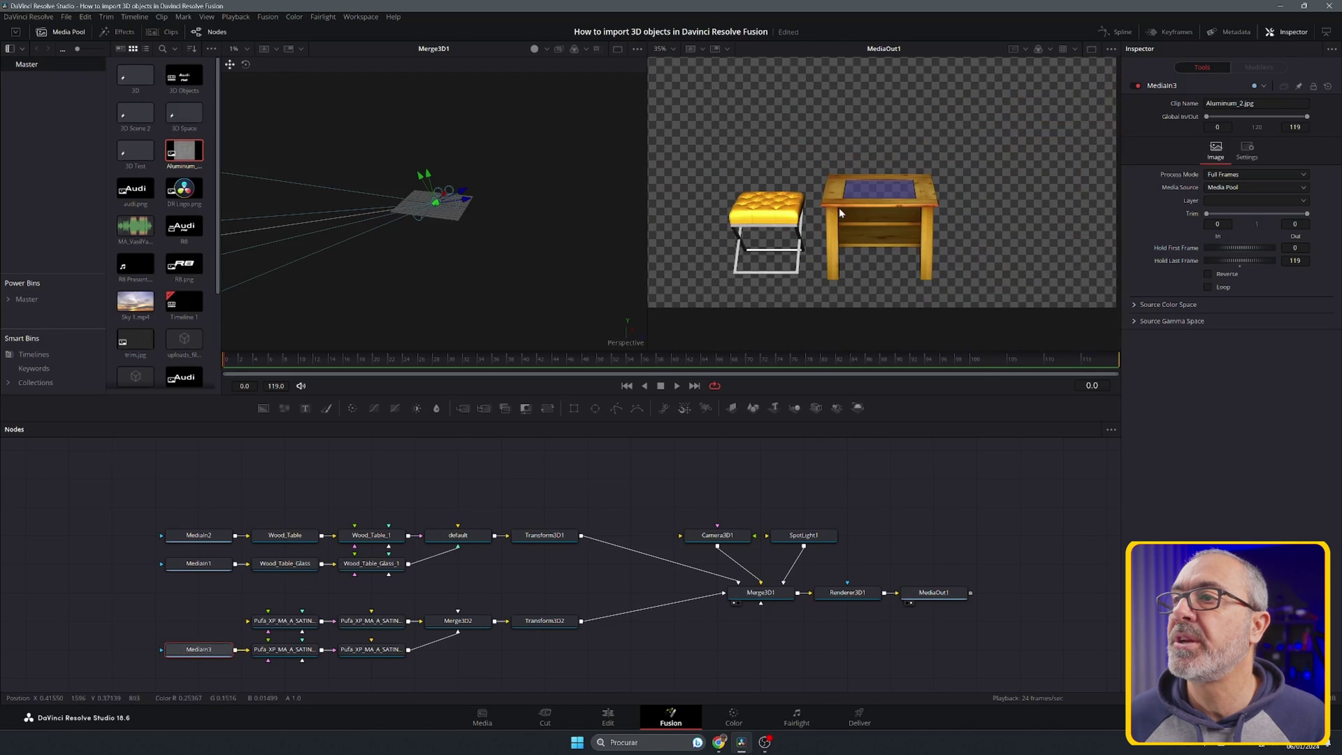
{"action": "left_click", "coordinate": [605, 718]}
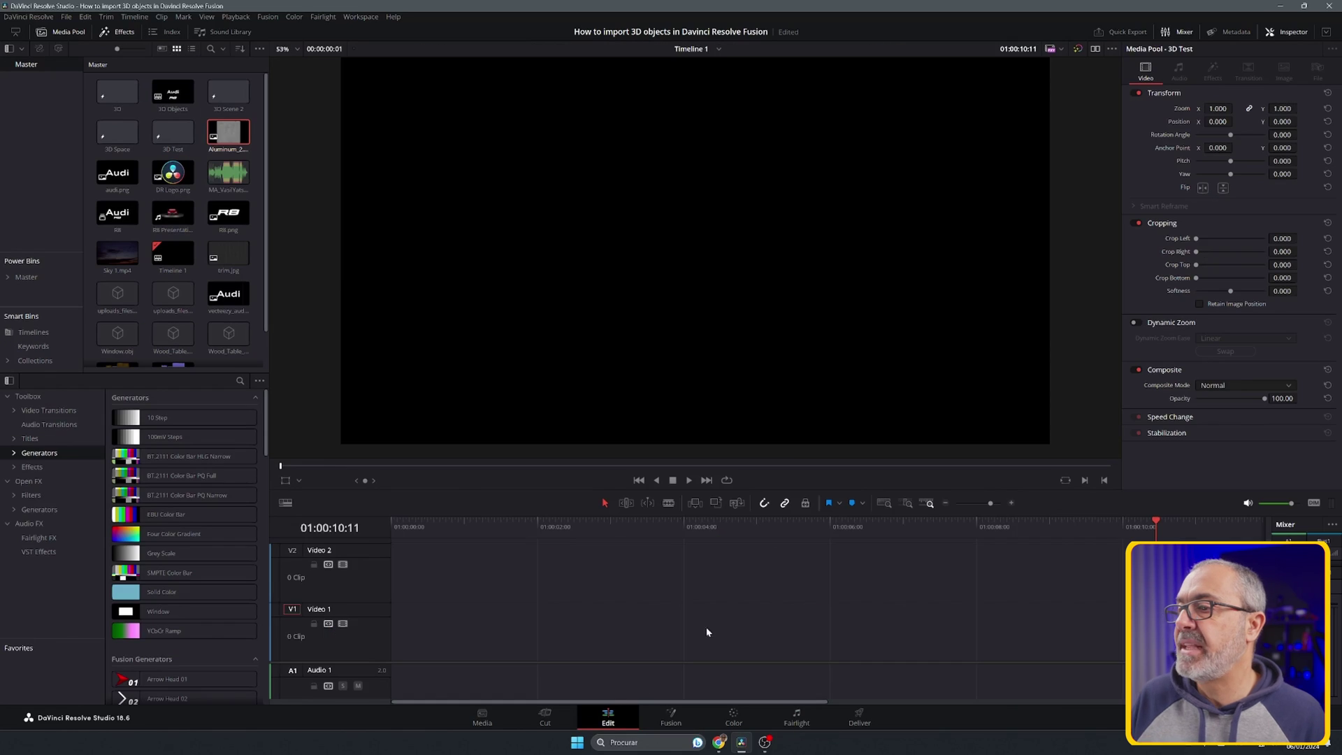
{"action": "left_click", "coordinate": [173, 133]}
{"action": "left_click_drag", "start_coordinate": [173, 133], "coordinate": [428, 665]}
{"action": "left_click_drag", "start_coordinate": [413, 527], "coordinate": [543, 527]}
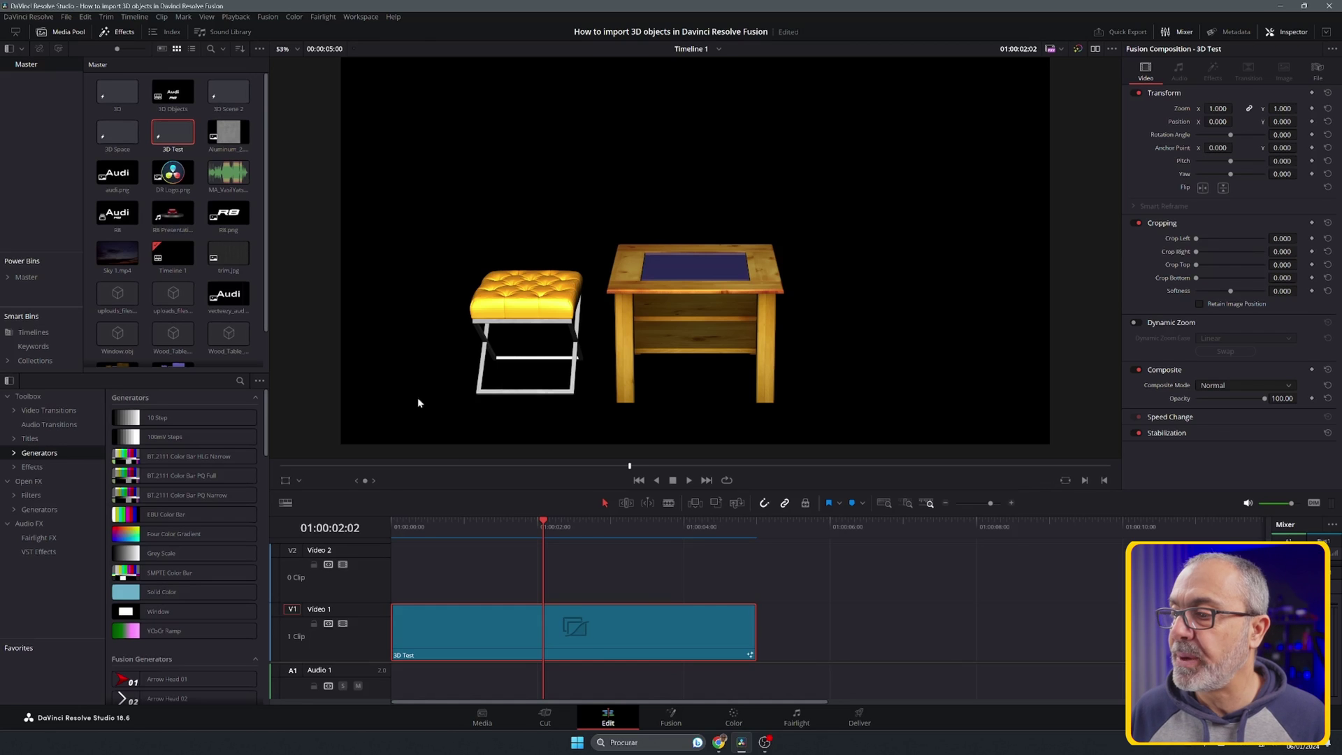
{"action": "key", "text": "Delete"}
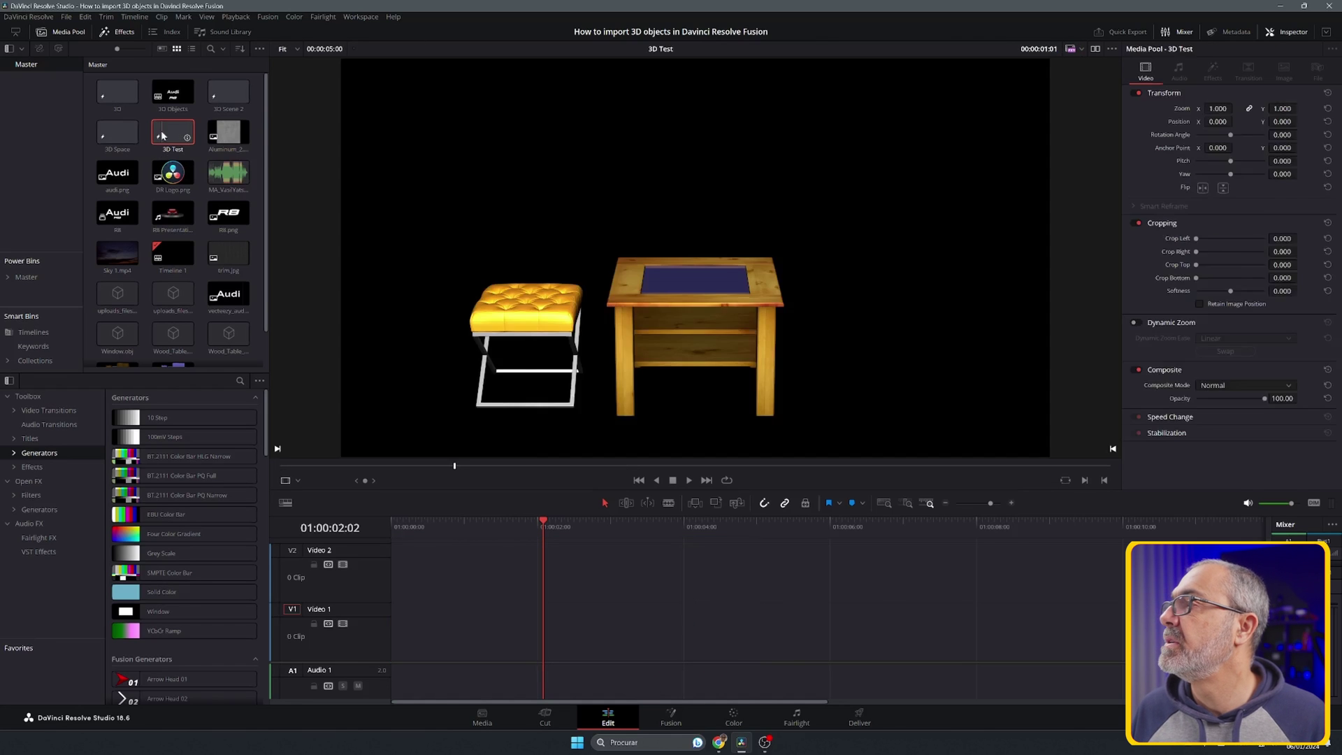
- Reopen the 3D Test composition in Fusion, delete the table and stool nodes, and move the remaining Transform3D1 next to Merge3D1
{"action": "key", "text": "shift+5"}
{"action": "left_click_drag", "start_coordinate": [100, 503], "coordinate": [607, 674]}
{"action": "left_click_drag", "start_coordinate": [61, 469], "coordinate": [497, 678]}
{"action": "key", "text": "Delete"}
{"action": "left_click", "coordinate": [545, 621]}
{"action": "key", "text": "Delete"}
{"action": "left_click_drag", "start_coordinate": [563, 536], "coordinate": [746, 585]}
{"action": "scroll", "coordinate": [684, 579], "scroll_direction": "down", "scroll_amount": 4}
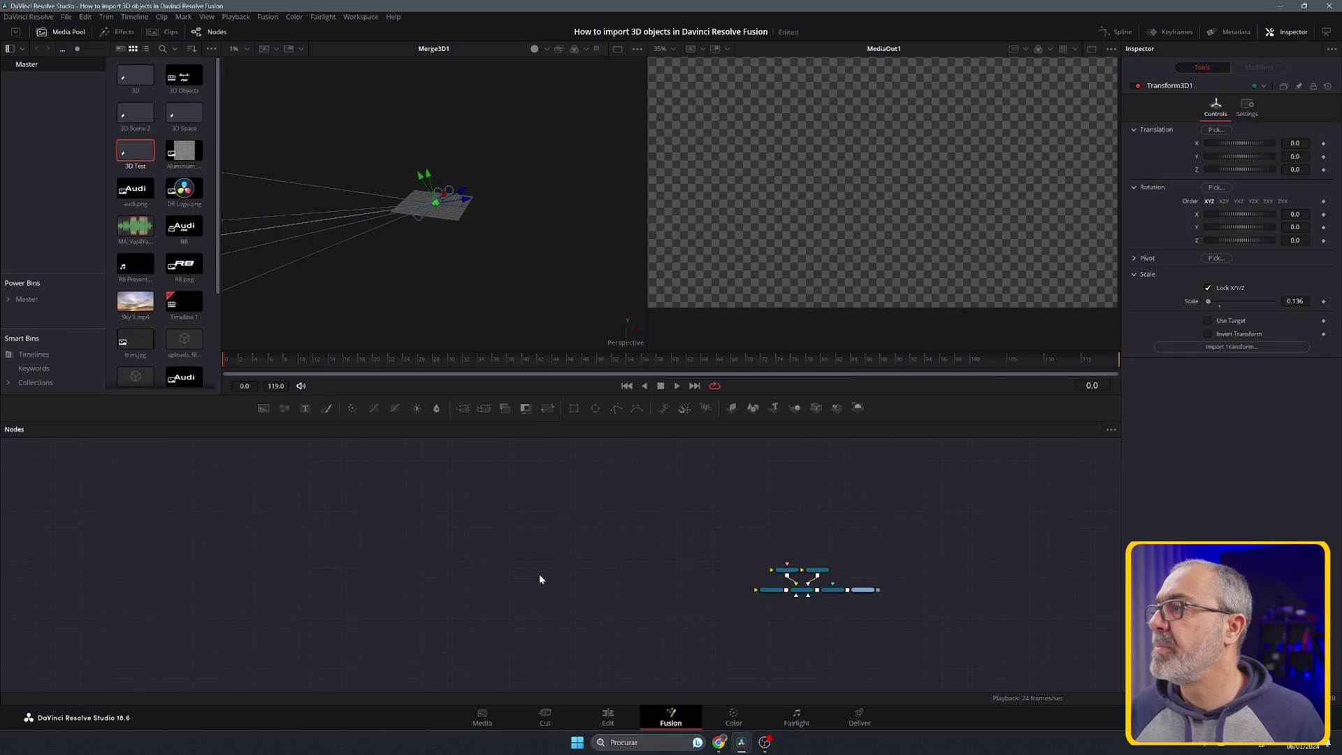
- Import the R8 car OBJ model as an FBX scene, keeping the default import options
{"action": "left_click", "coordinate": [268, 17]}
{"action": "mouse_move", "coordinate": [279, 71]}
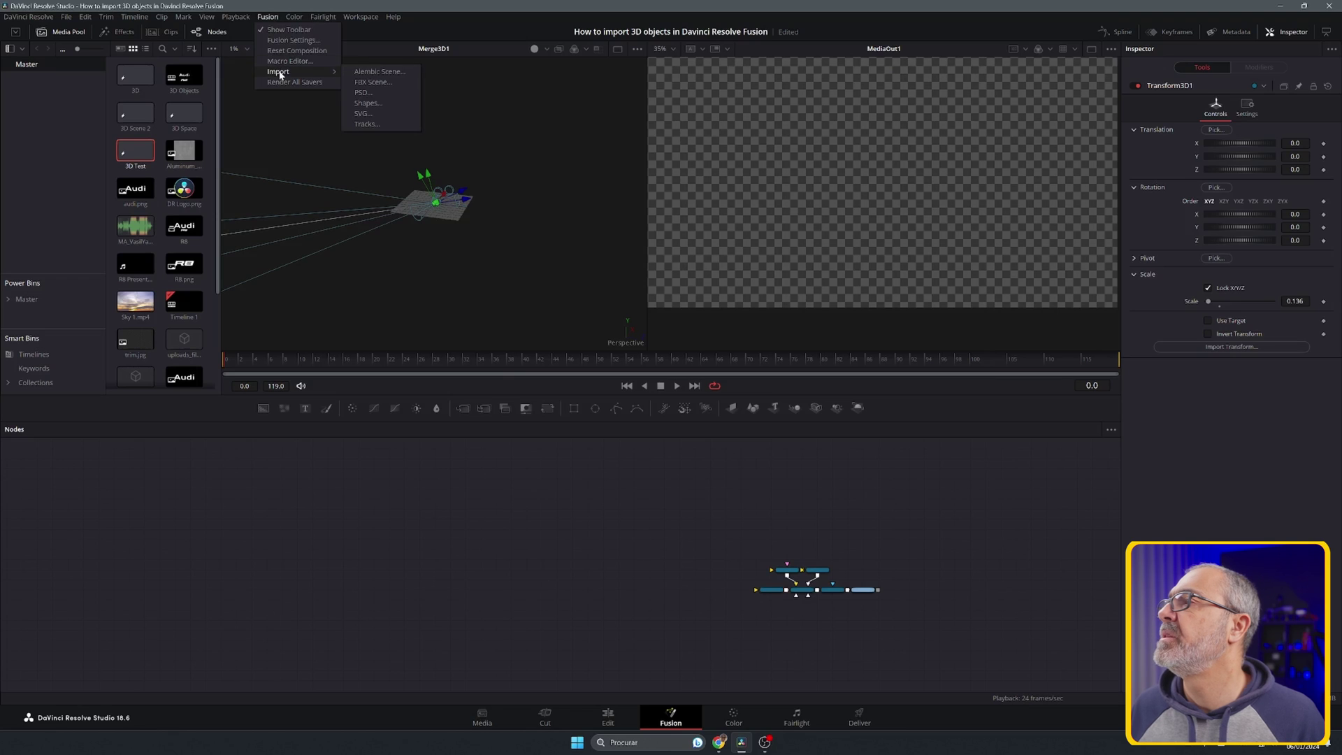
{"action": "left_click", "coordinate": [380, 84]}
{"action": "scroll", "coordinate": [769, 281], "scroll_direction": "down", "scroll_amount": 5}
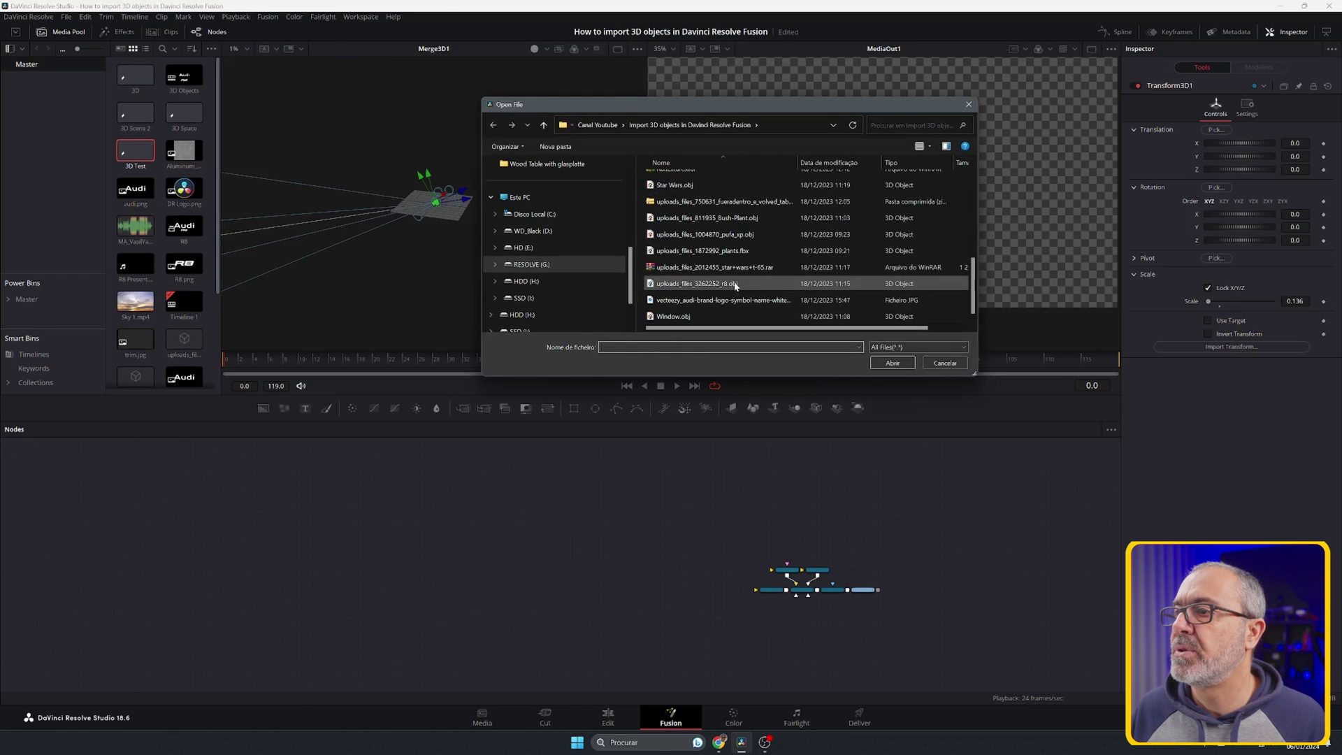
{"action": "left_click", "coordinate": [735, 285]}
{"action": "left_click", "coordinate": [892, 363]}
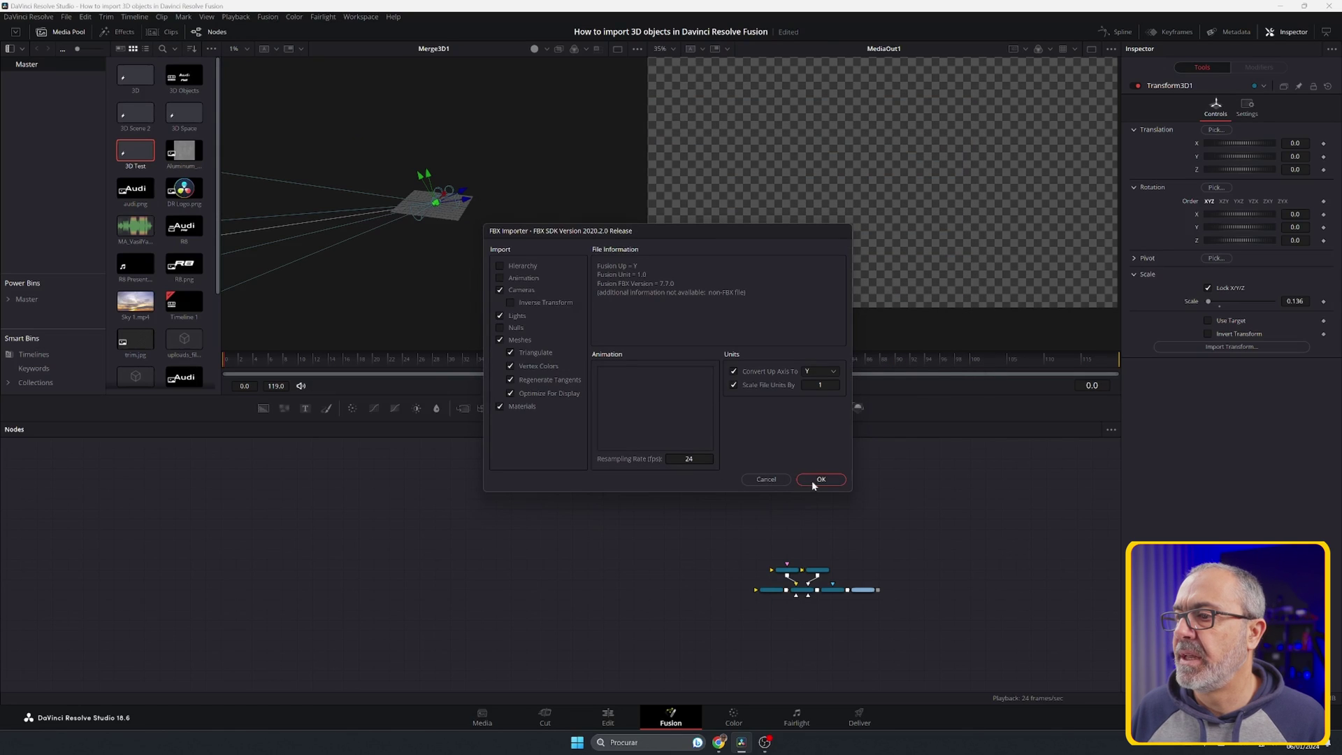
{"action": "left_click", "coordinate": [820, 480]}
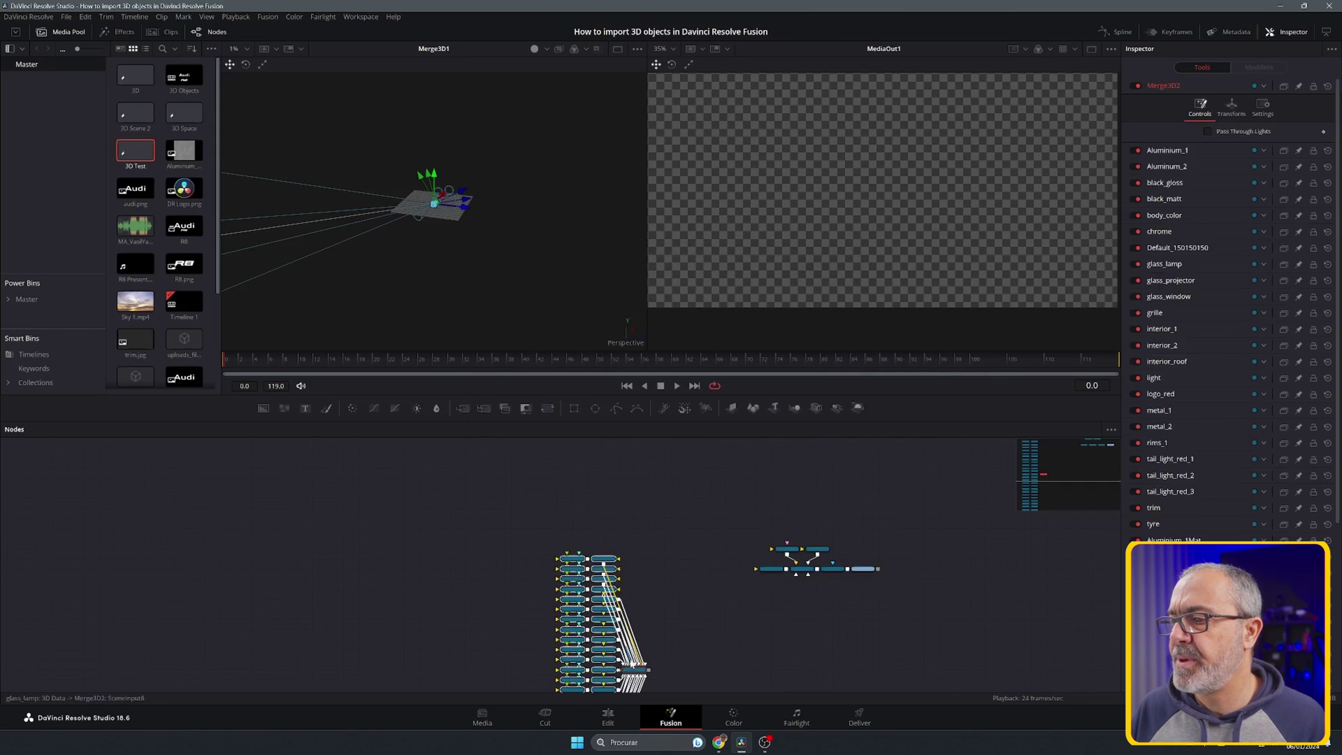
- Move the imported car nodes beside the main tree and connect their Merge3D2 output to Transform3D1
{"action": "left_click_drag", "start_coordinate": [633, 665], "coordinate": [710, 570]}
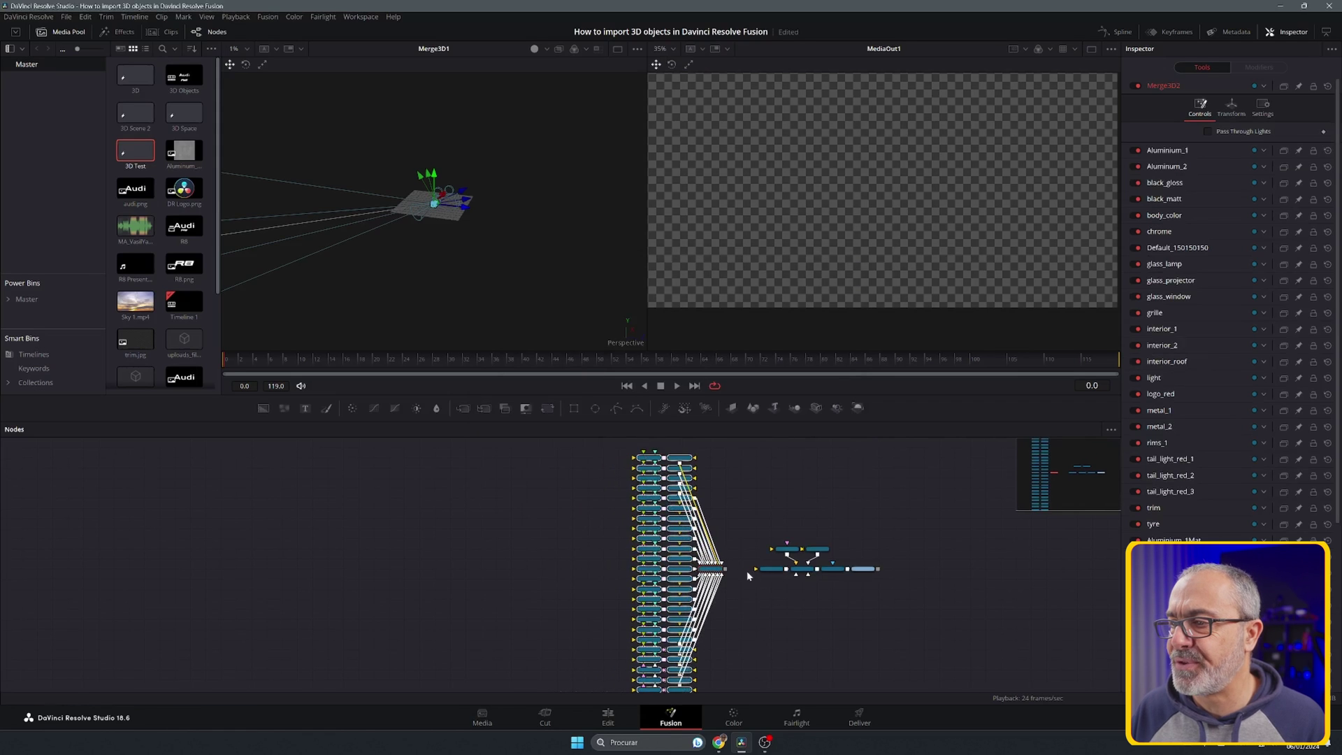
{"action": "scroll", "coordinate": [752, 579], "scroll_direction": "up", "scroll_amount": 5}
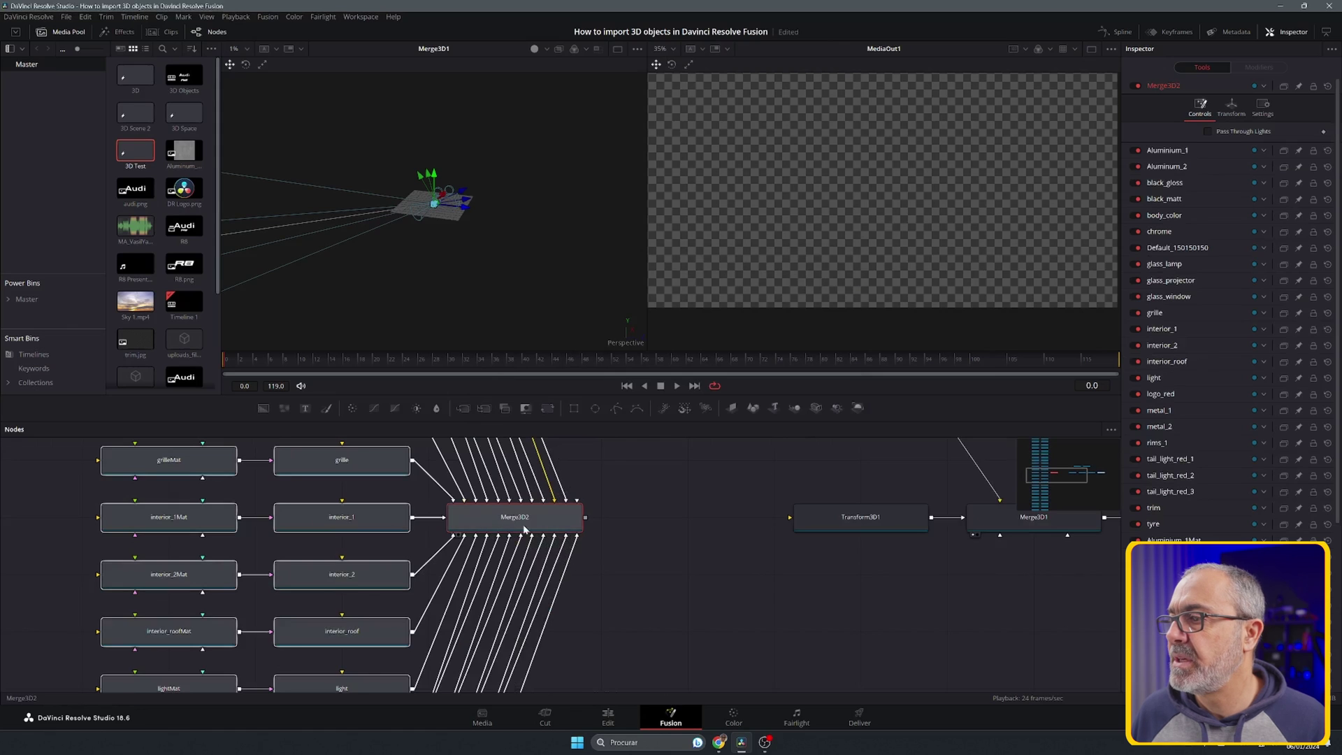
{"action": "left_click_drag", "start_coordinate": [535, 521], "coordinate": [837, 516]}
{"action": "left_click", "coordinate": [839, 518]}
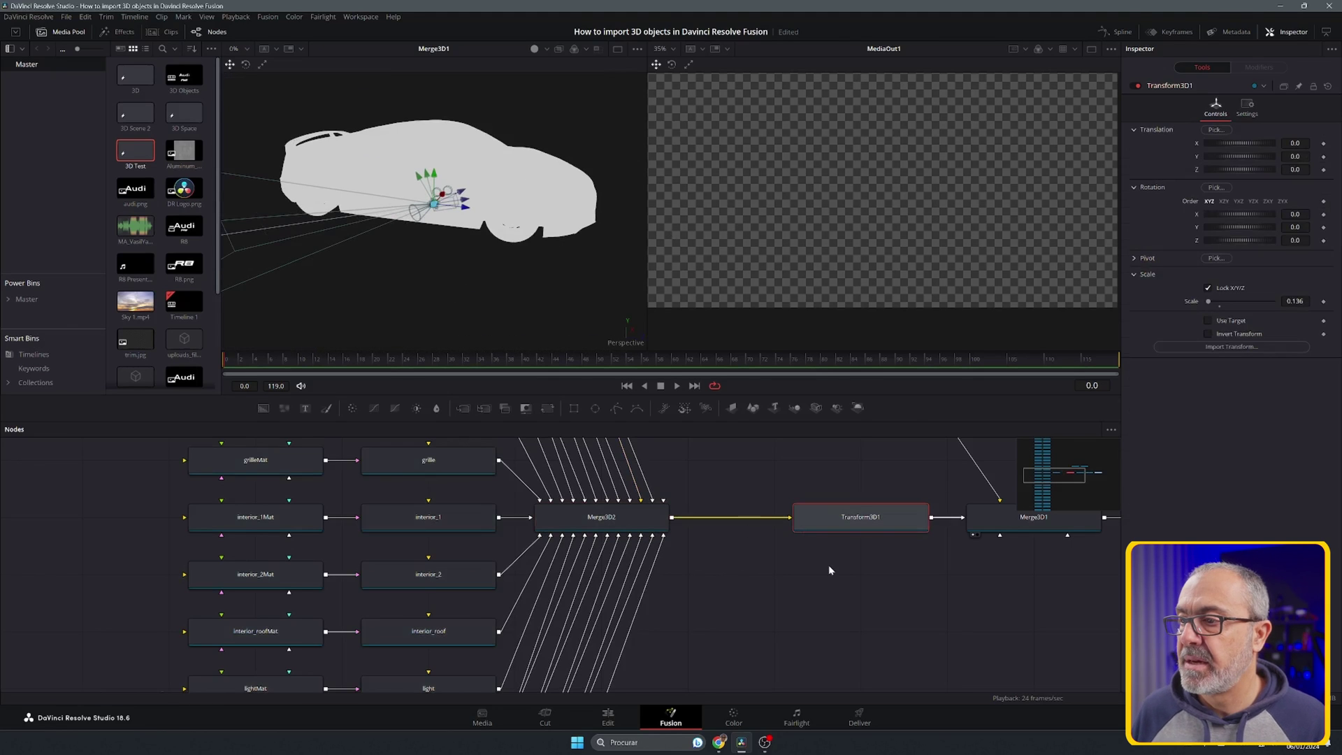
- Move Camera3D1 back to about 28.613 on the Z axis
{"action": "scroll", "coordinate": [828, 565], "scroll_direction": "down", "scroll_amount": 2}
{"action": "scroll", "coordinate": [829, 565], "scroll_direction": "down", "scroll_amount": 3}
{"action": "left_click", "coordinate": [897, 503]}
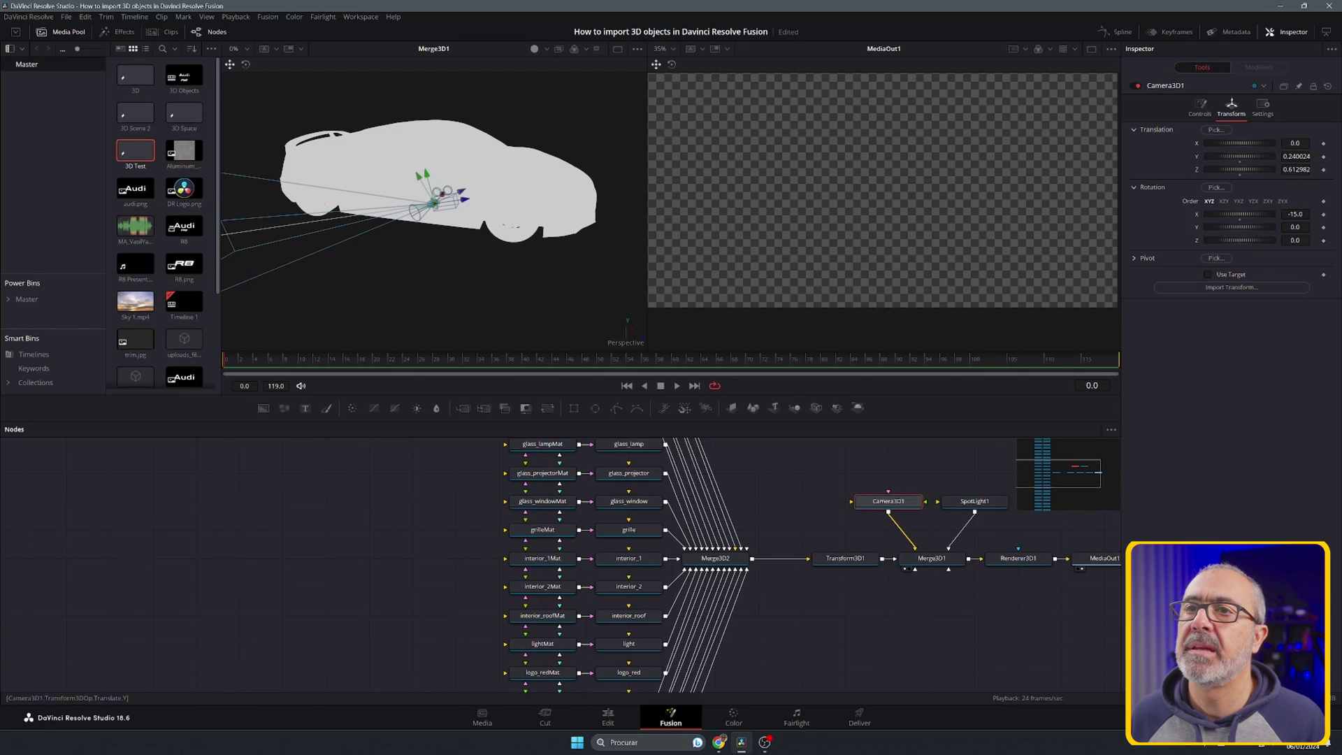
{"action": "left_click_drag", "start_coordinate": [1297, 169], "coordinate": [1335, 170]}
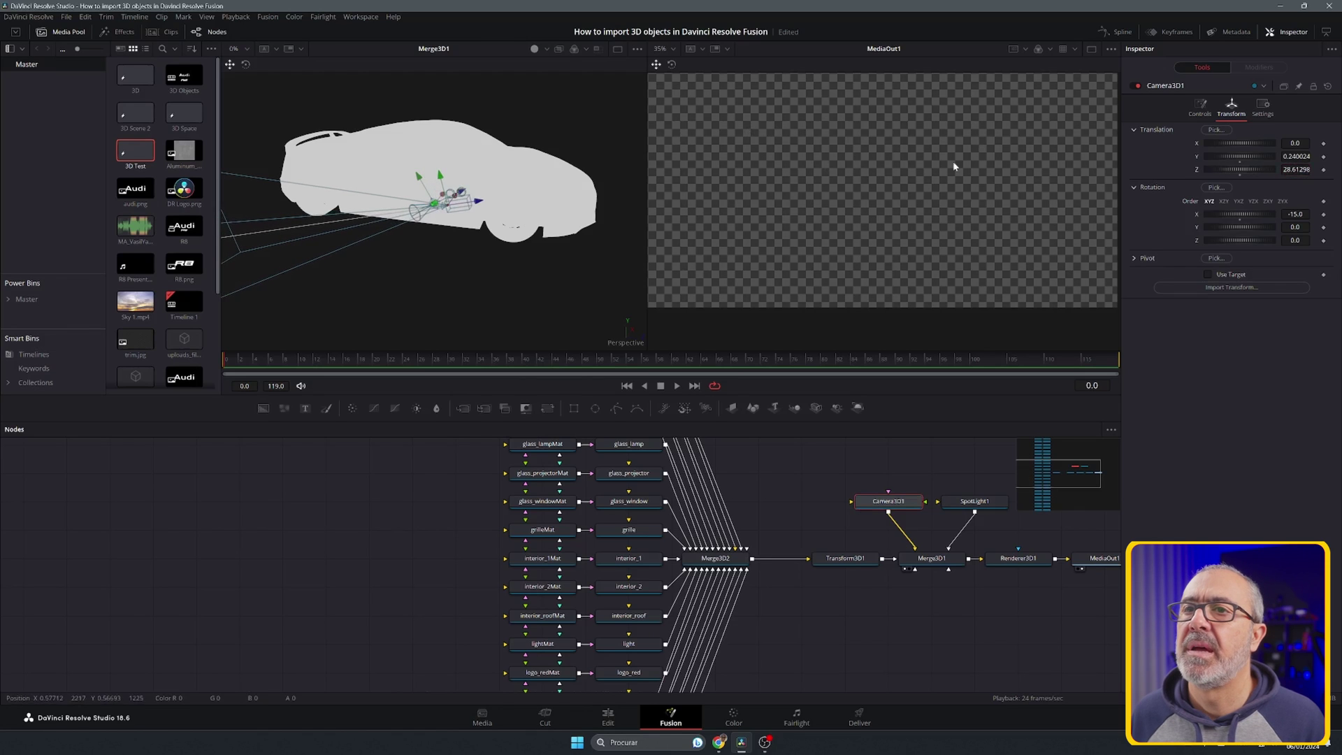
- Set the car's scale to 0.035 and its Y rotation to 90 degrees in Transform3D1
{"action": "left_click", "coordinate": [864, 557]}
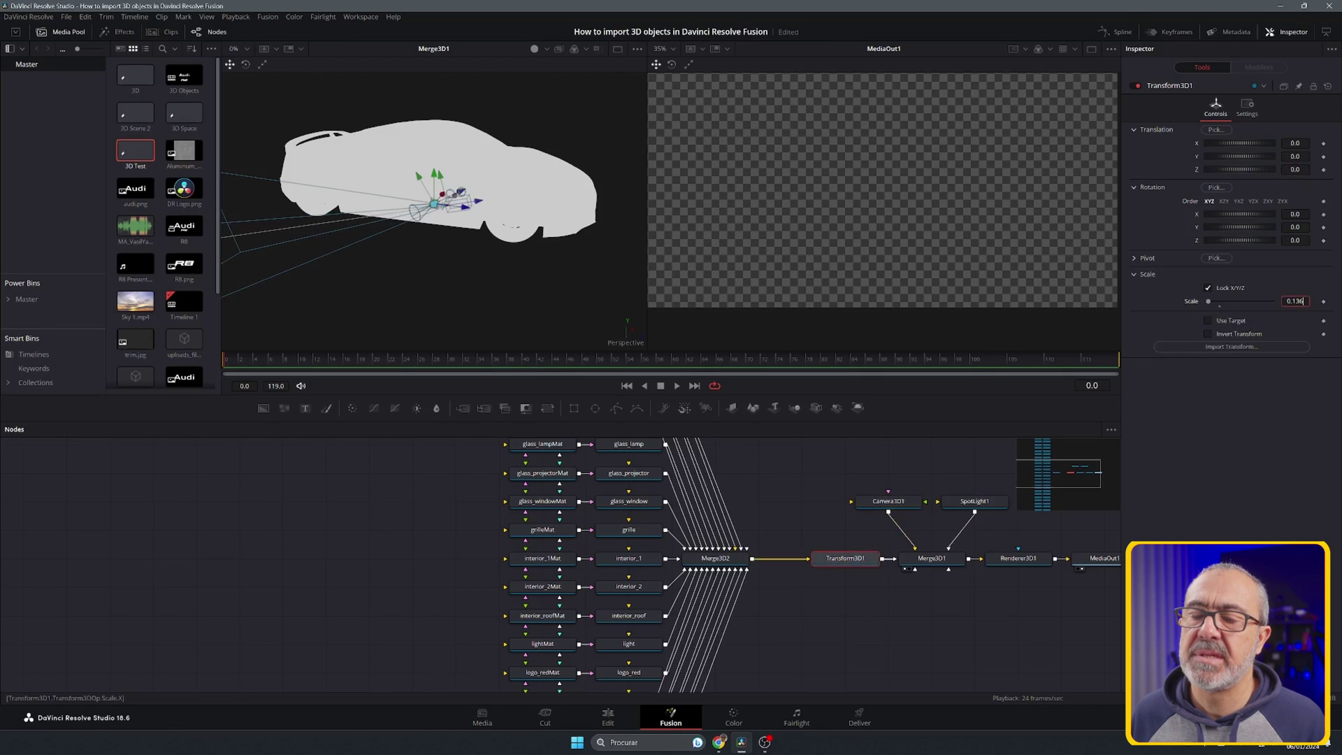
{"action": "key", "text": "Return"}
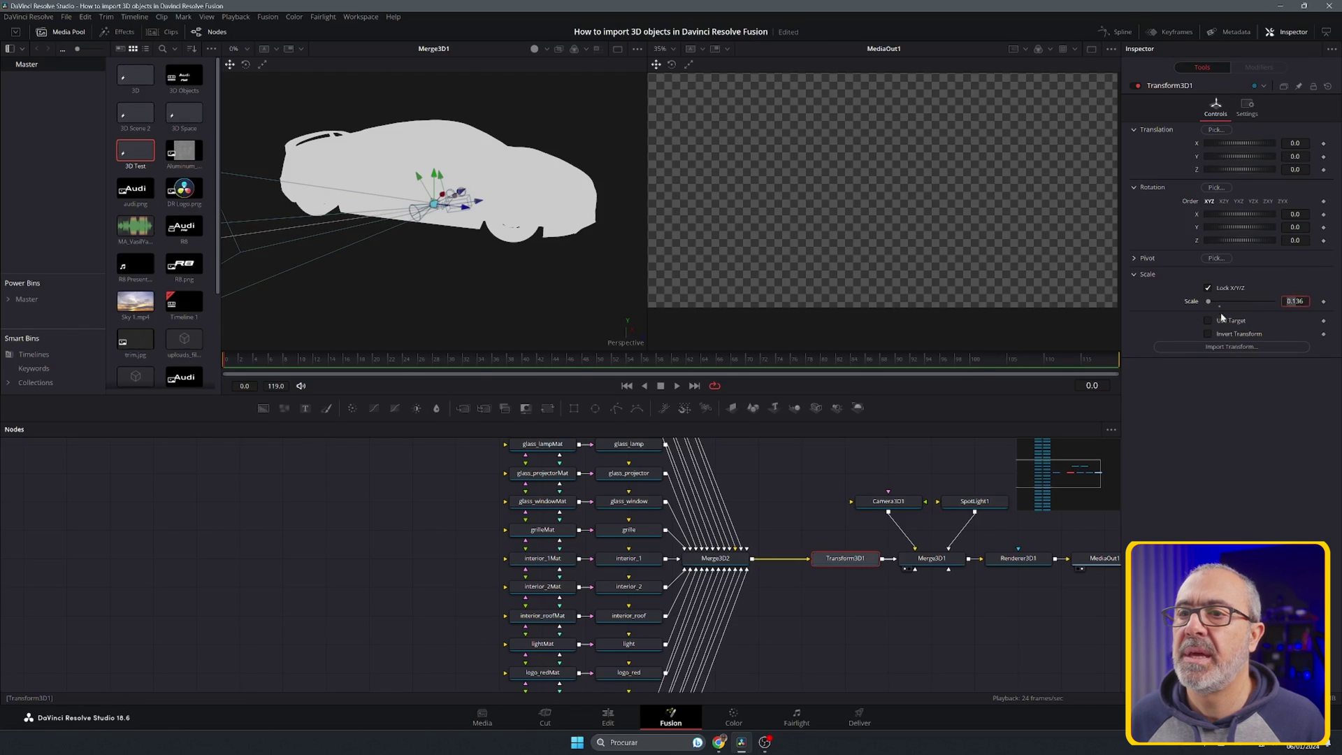
{"action": "left_click_drag", "start_coordinate": [1295, 301], "coordinate": [1260, 300]}
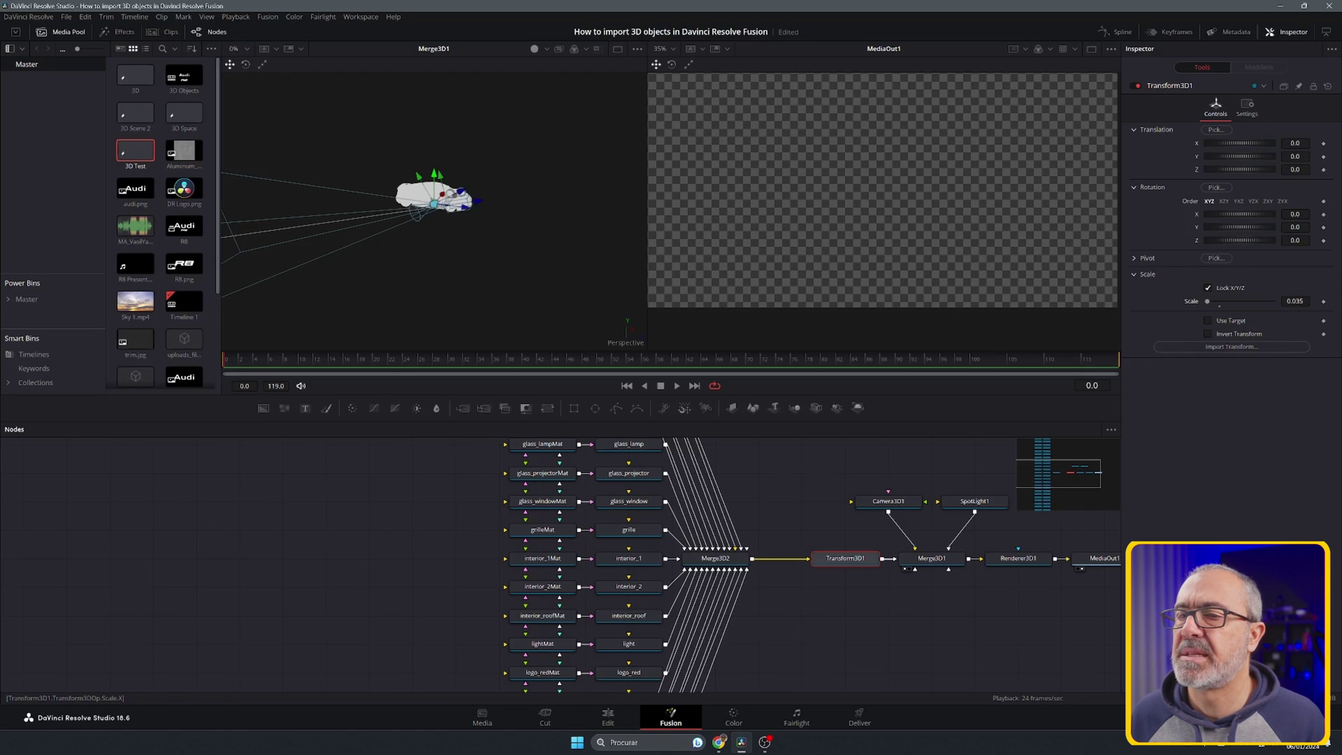
{"action": "type", "text": "90"}
{"action": "key", "text": "Tab"}
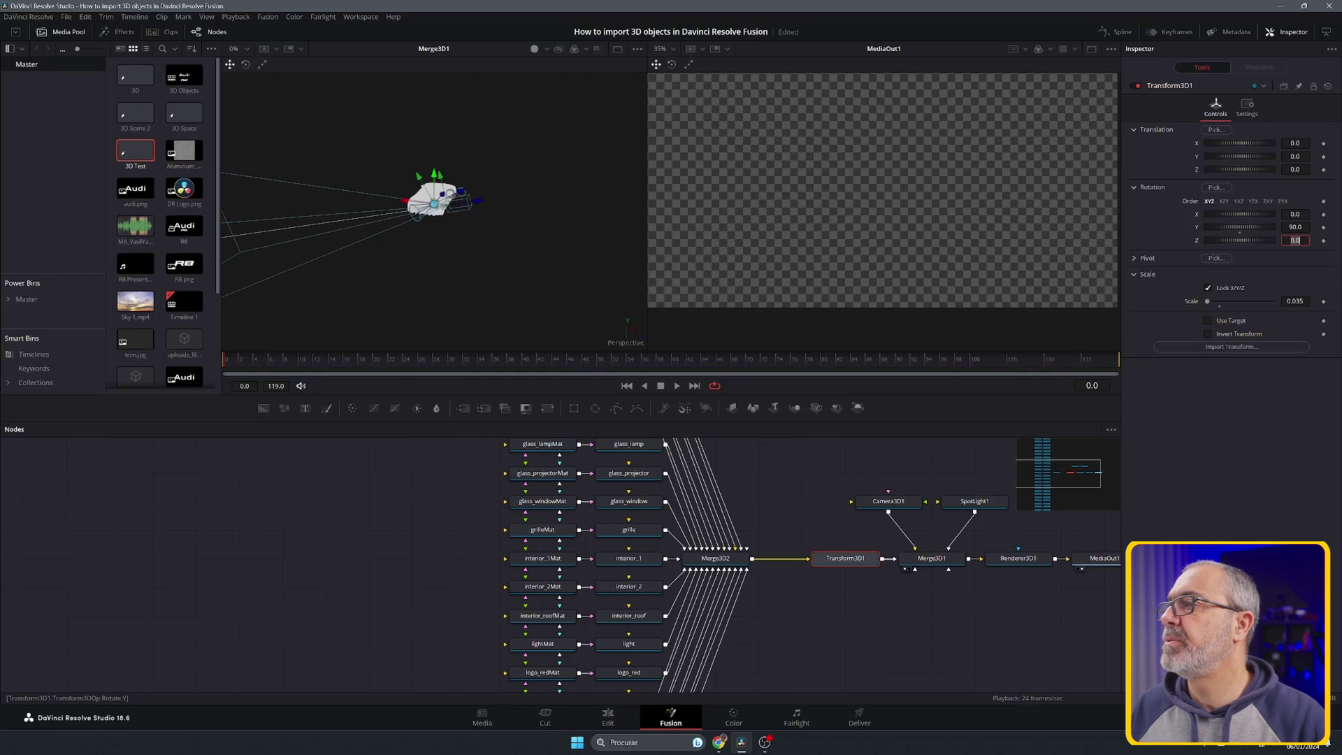
- Pull the camera farther back along its depth axis and adjust its height to frame the car's side
{"action": "left_click", "coordinate": [479, 204]}
{"action": "left_click_drag", "start_coordinate": [478, 204], "coordinate": [608, 203]}
{"action": "left_click_drag", "start_coordinate": [575, 160], "coordinate": [570, 149]}
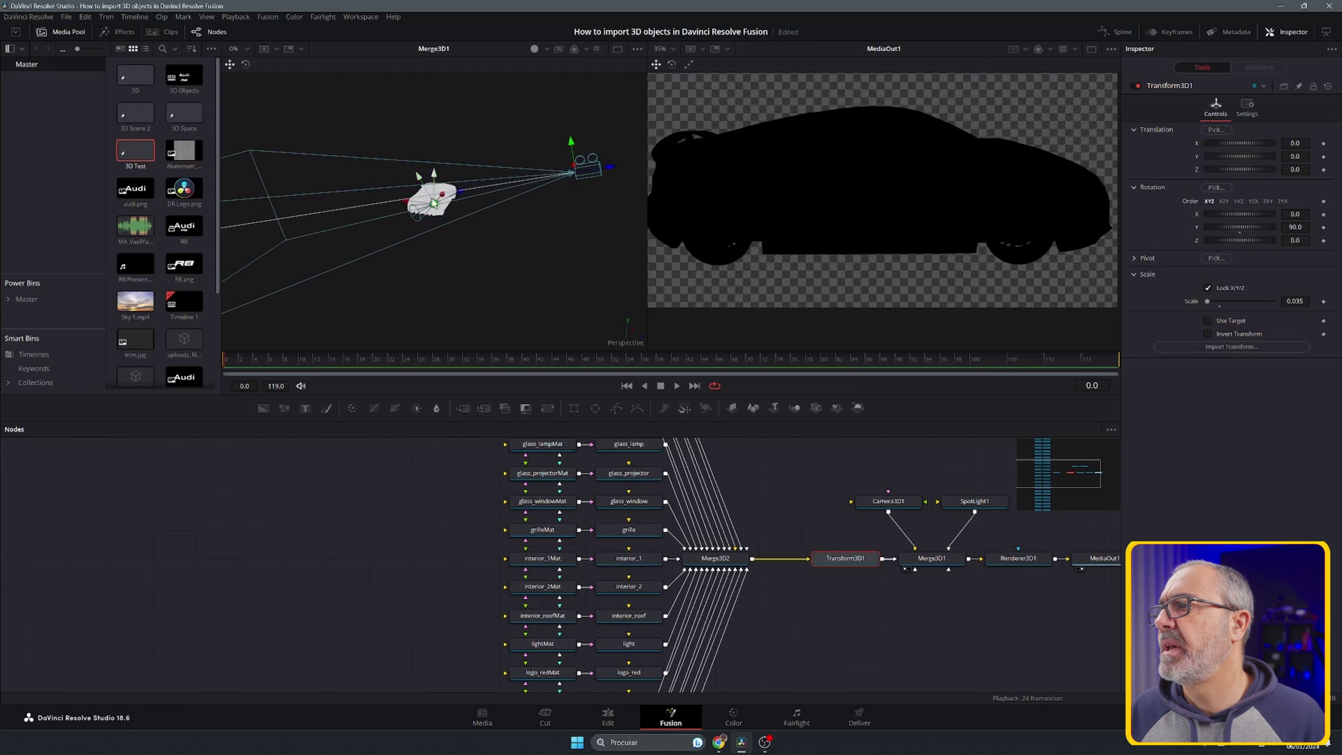
- Move the spotlight up and back near the camera so that it lights the whole side of the car
{"action": "left_click_drag", "start_coordinate": [434, 207], "coordinate": [490, 170]}
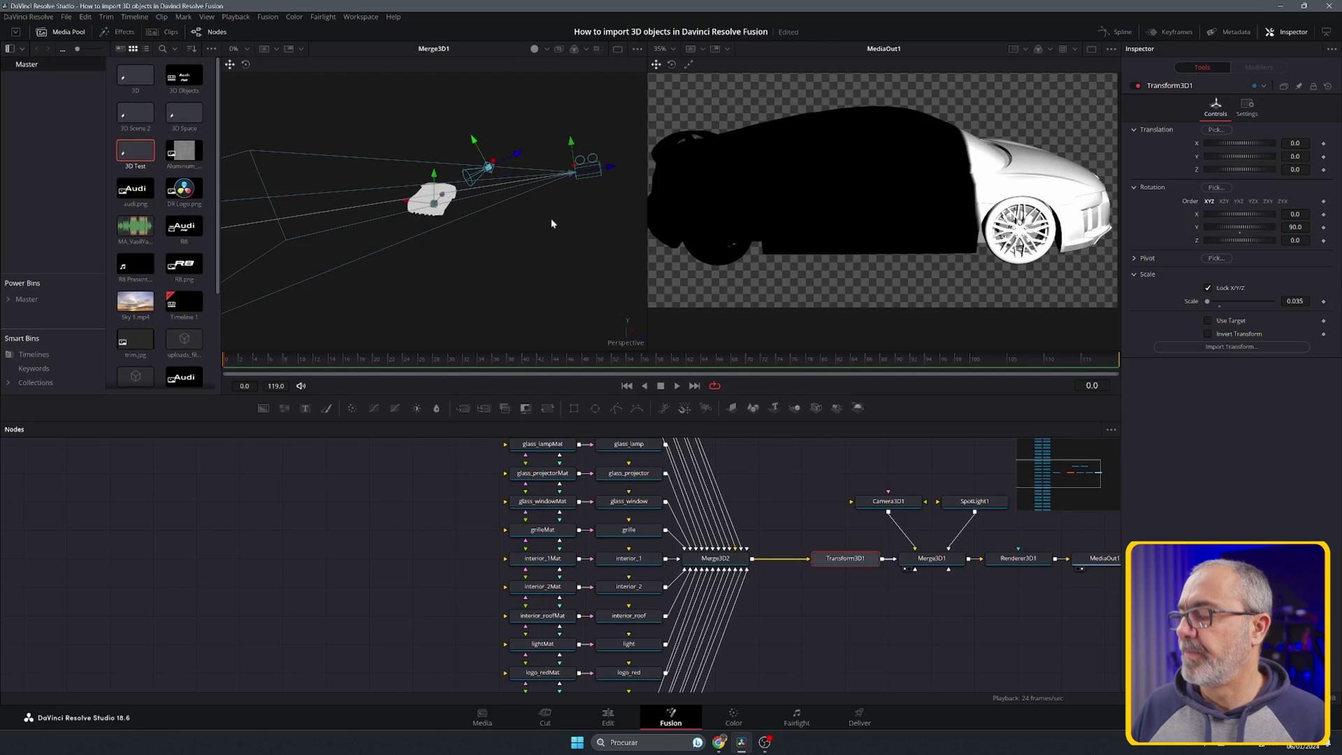
{"action": "left_click_drag", "start_coordinate": [591, 230], "coordinate": [478, 237]}
{"action": "left_click_drag", "start_coordinate": [506, 192], "coordinate": [603, 117]}
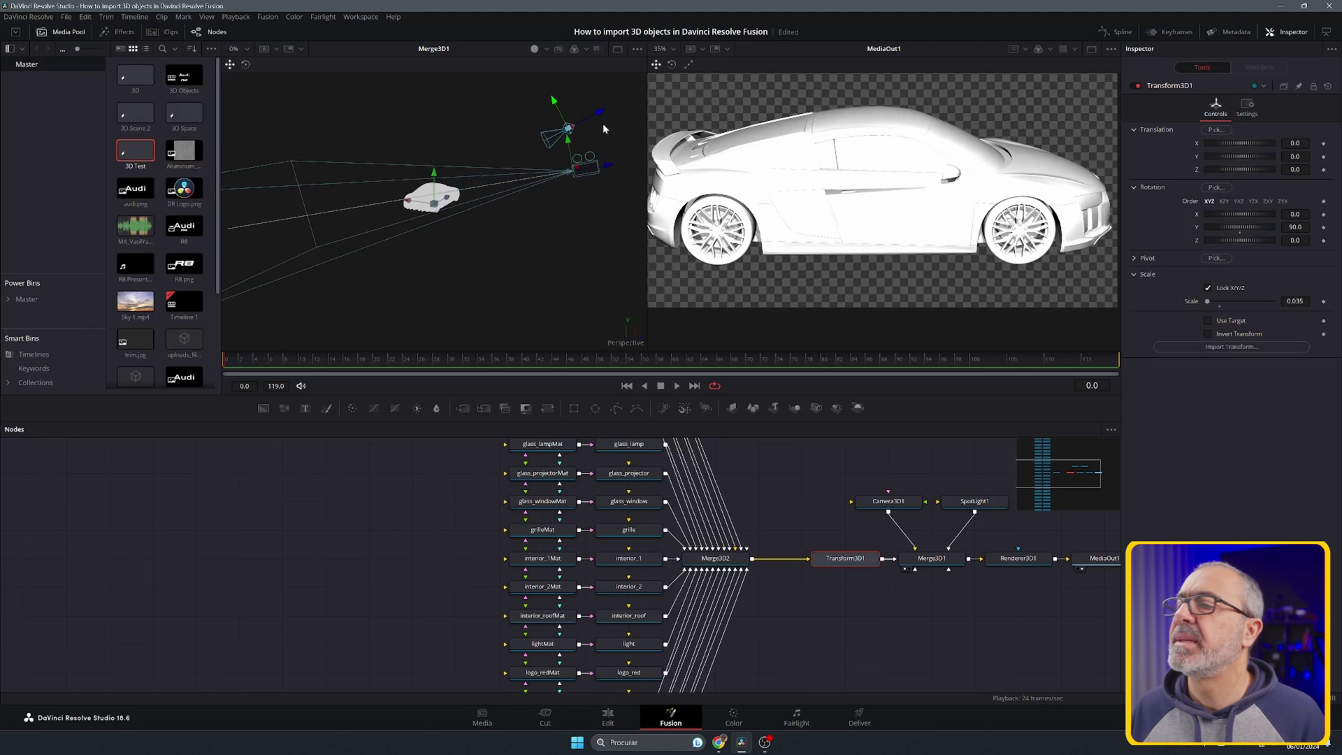
- Pull the camera slightly farther back so the whole car fits in the frame with space around it
{"action": "left_click_drag", "start_coordinate": [613, 168], "coordinate": [631, 165]}
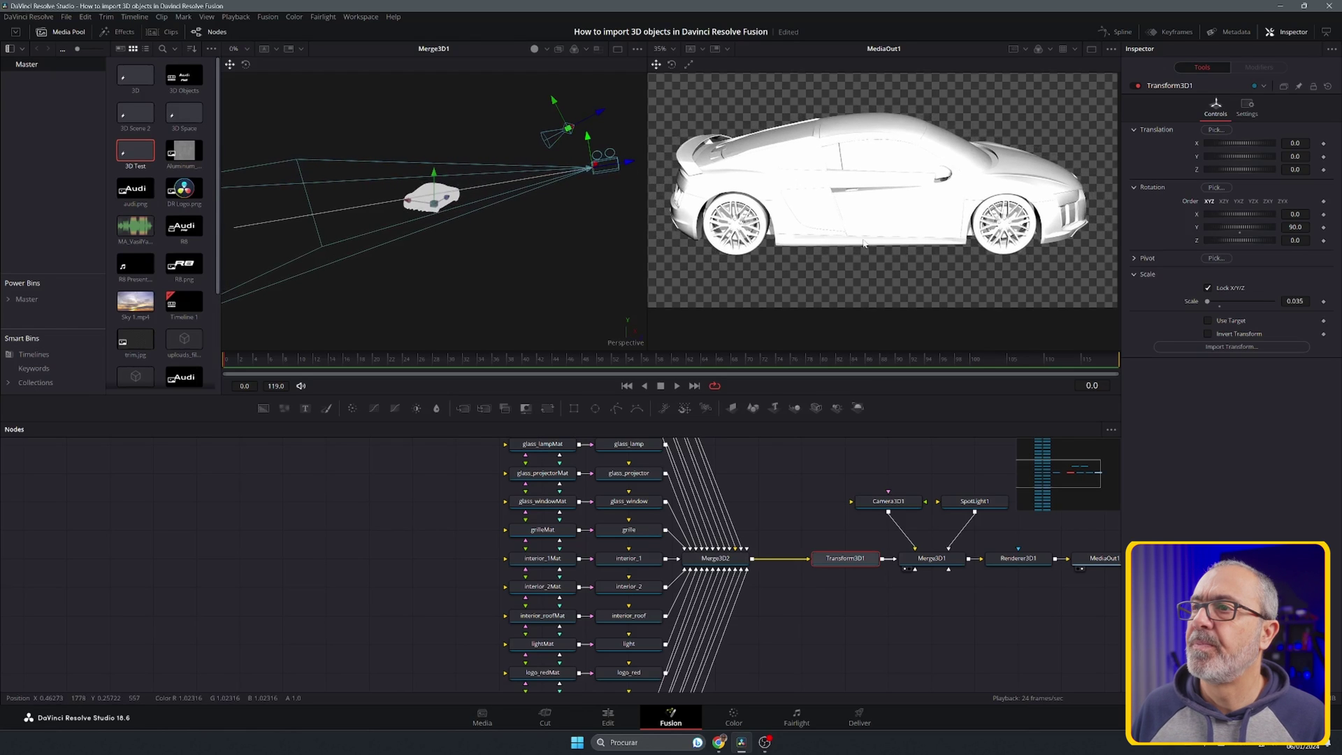
{"action": "scroll", "coordinate": [865, 243], "scroll_direction": "down", "scroll_amount": 2}
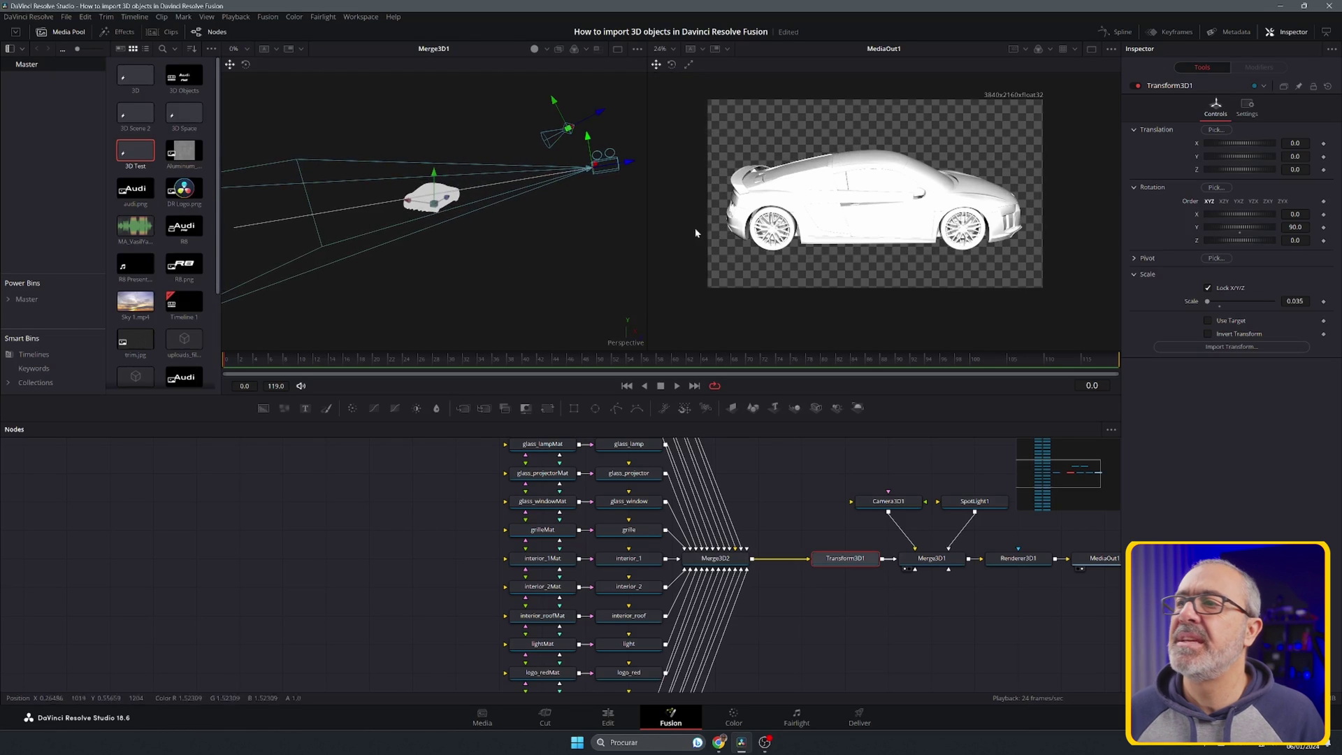
{"action": "left_click_drag", "start_coordinate": [631, 164], "coordinate": [651, 156]}
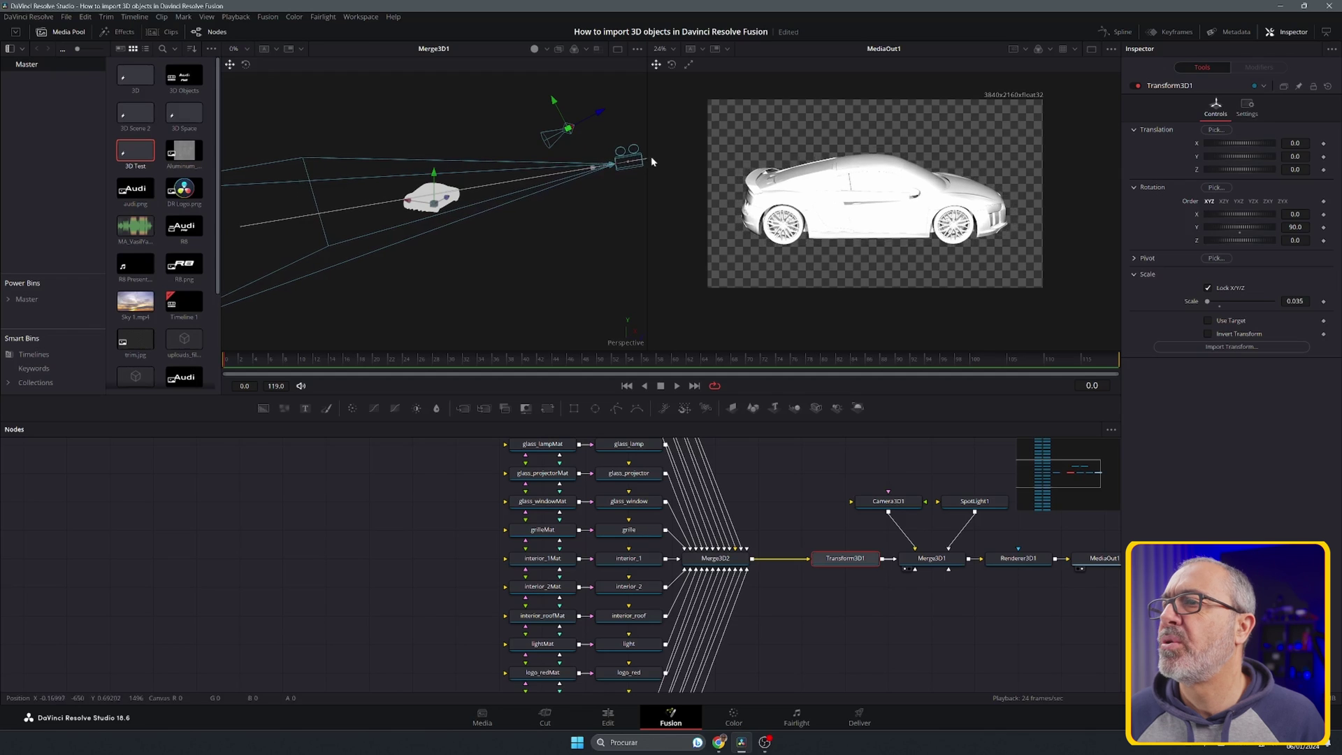
- Look through the car's list of material nodes and open the settings of Aluminium_1Mat and Aluminum_2Mat
{"action": "scroll", "coordinate": [435, 505], "scroll_direction": "up", "scroll_amount": 10}
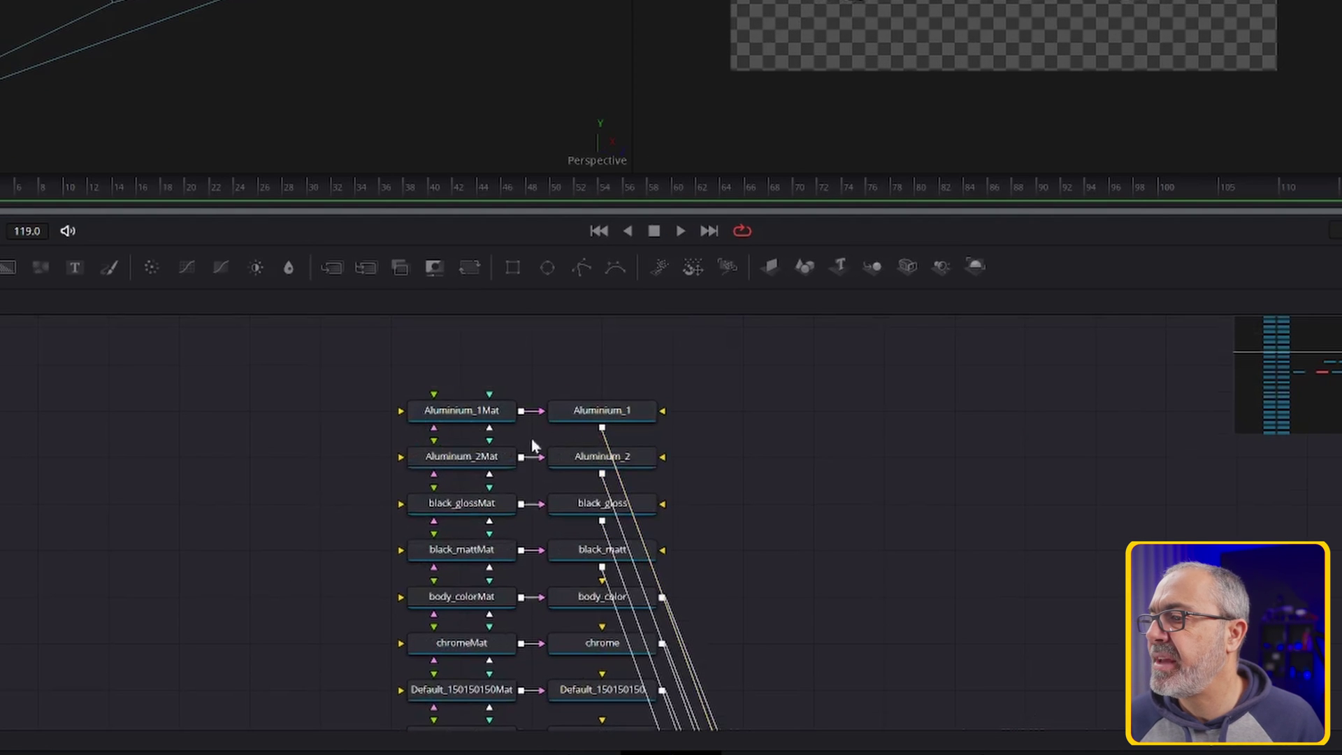
{"action": "scroll", "coordinate": [468, 535], "scroll_direction": "down", "scroll_amount": 10}
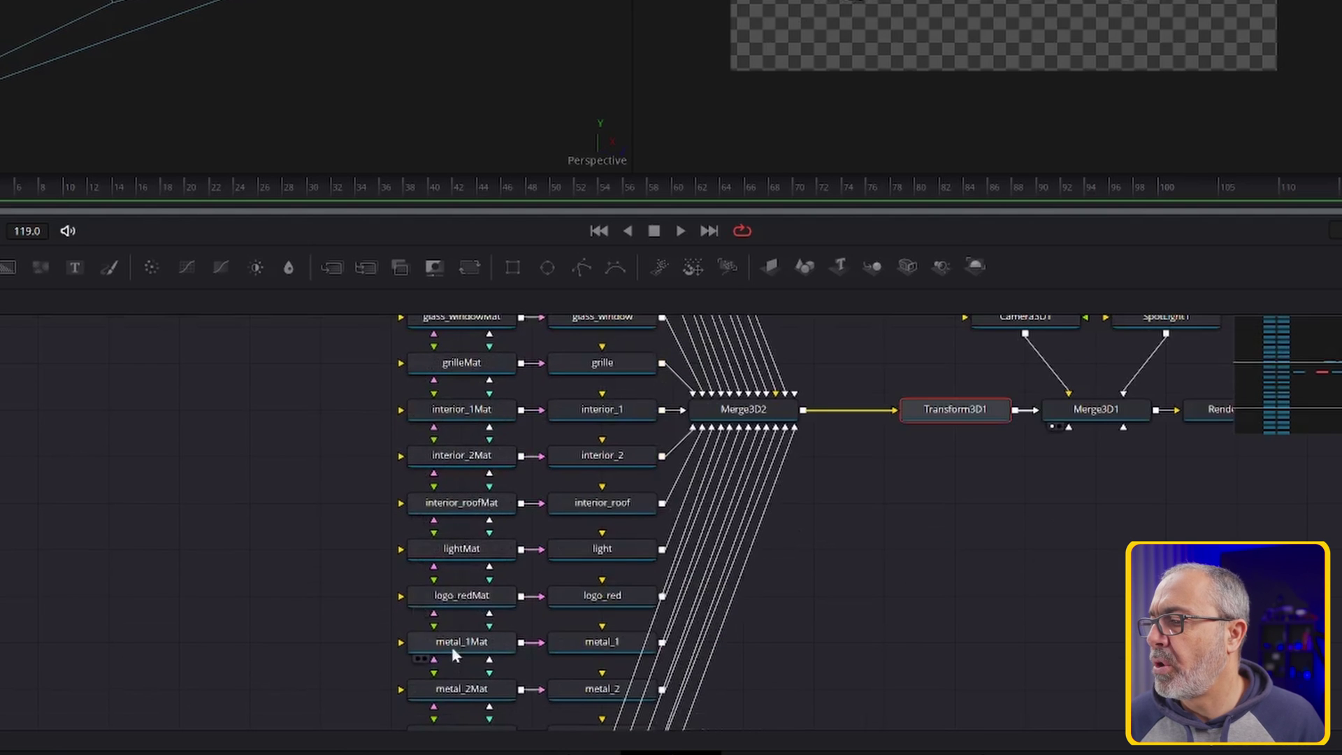
{"action": "scroll", "coordinate": [461, 636], "scroll_direction": "up", "scroll_amount": 4}
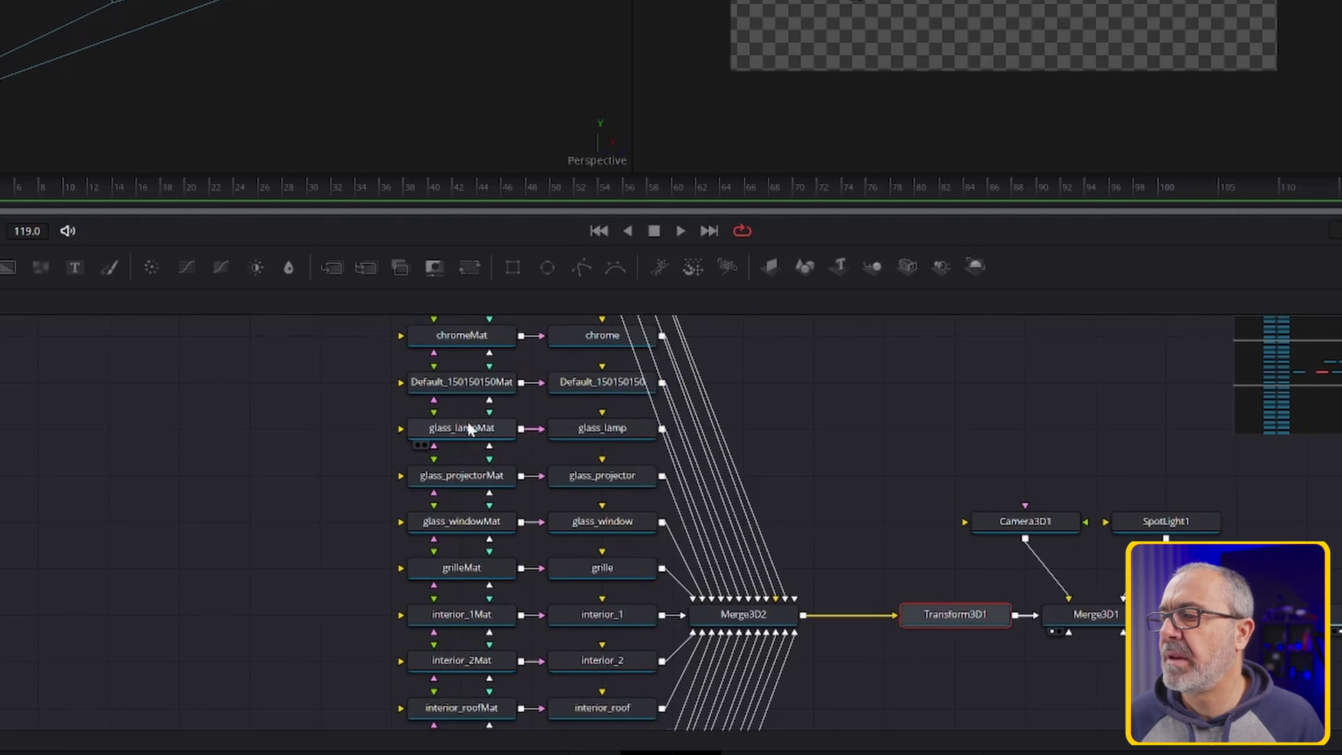
{"action": "scroll", "coordinate": [469, 428], "scroll_direction": "up", "scroll_amount": 2}
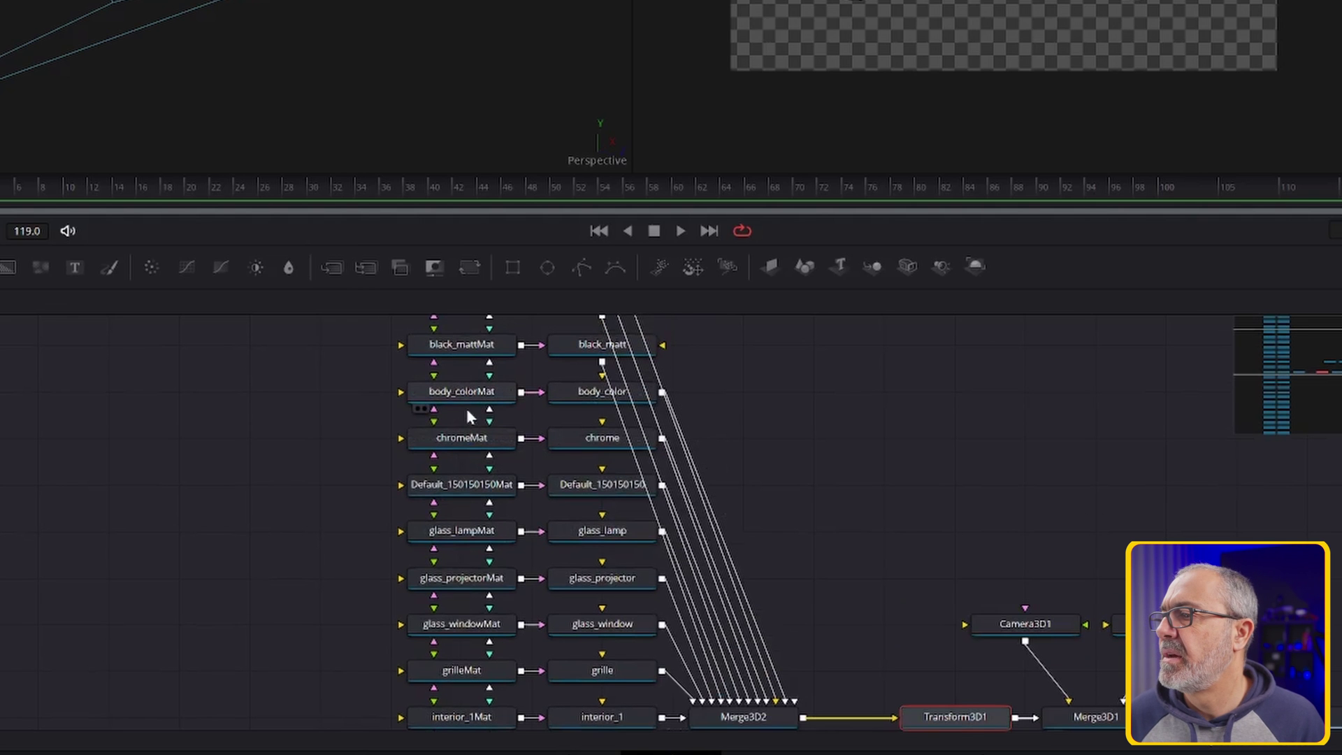
{"action": "scroll", "coordinate": [464, 378], "scroll_direction": "up", "scroll_amount": 1}
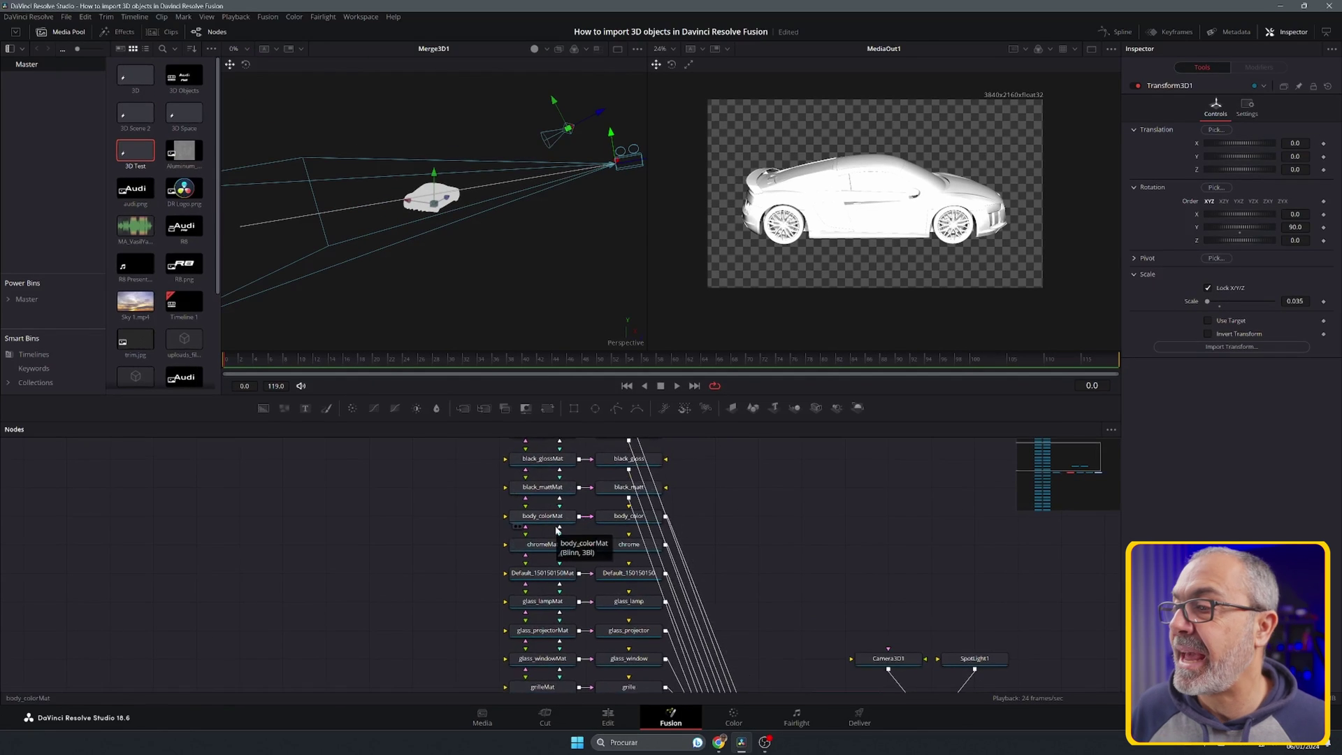
{"action": "scroll", "coordinate": [525, 521], "scroll_direction": "up", "scroll_amount": 2}
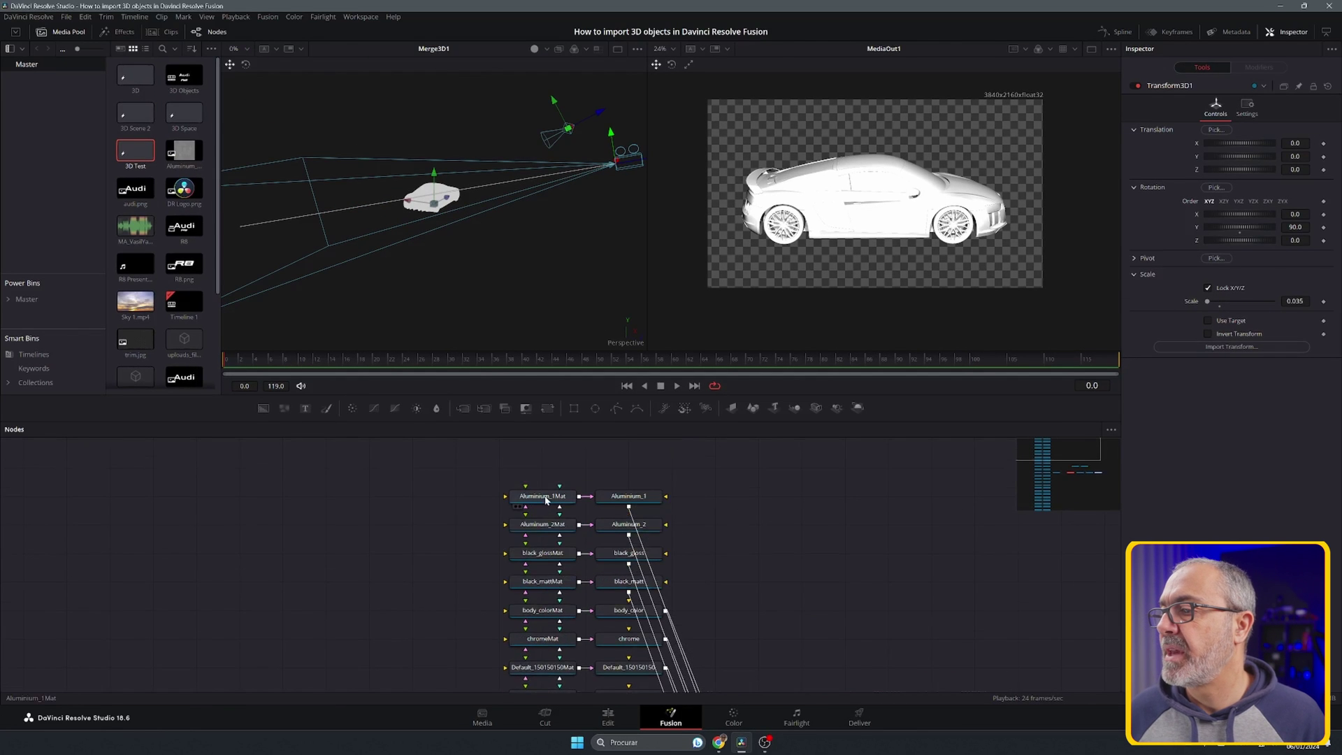
{"action": "left_click", "coordinate": [546, 498]}
{"action": "left_click", "coordinate": [548, 530]}
{"action": "left_click", "coordinate": [546, 498]}
{"action": "left_click", "coordinate": [549, 529]}
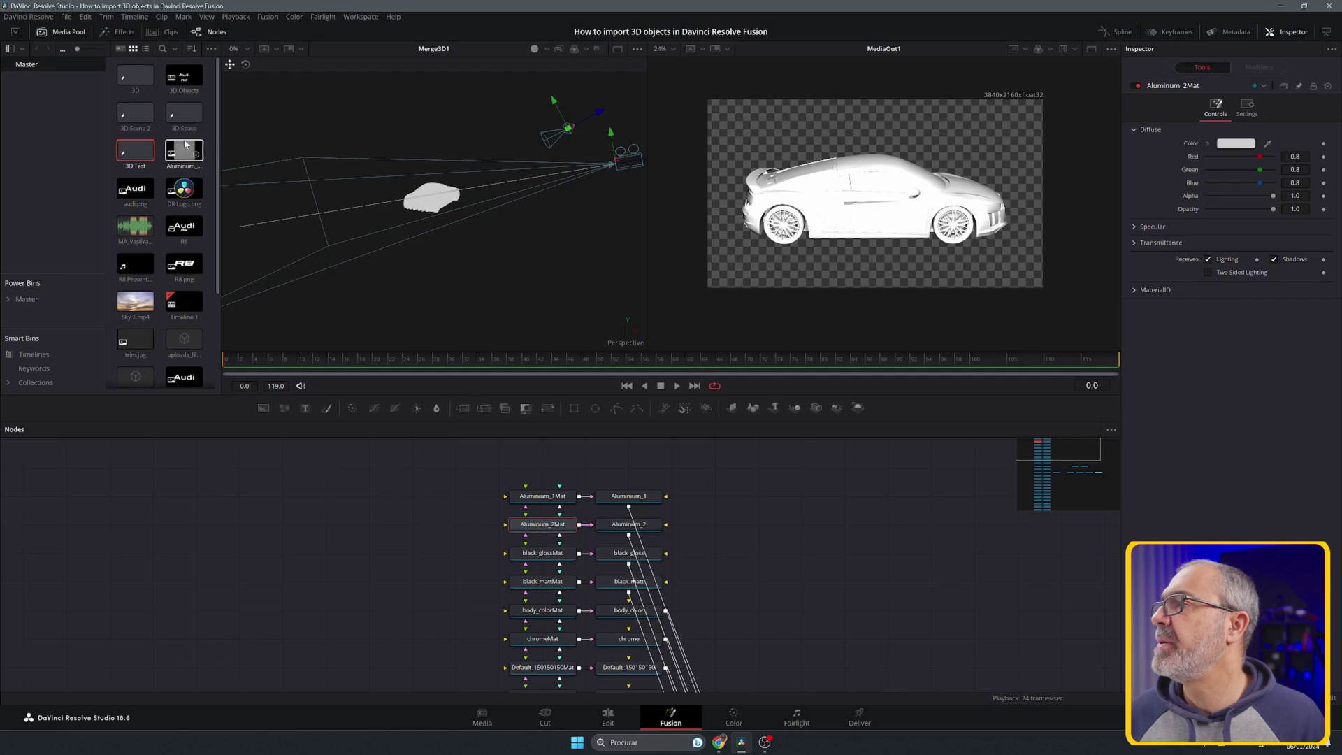
- Add the Aluminum_2 image as the texture of Aluminum_2Mat, and try it on Aluminium_1Mat before disconnecting it from that material
{"action": "left_click_drag", "start_coordinate": [189, 154], "coordinate": [544, 527]}
{"action": "left_click_drag", "start_coordinate": [450, 525], "coordinate": [506, 497]}
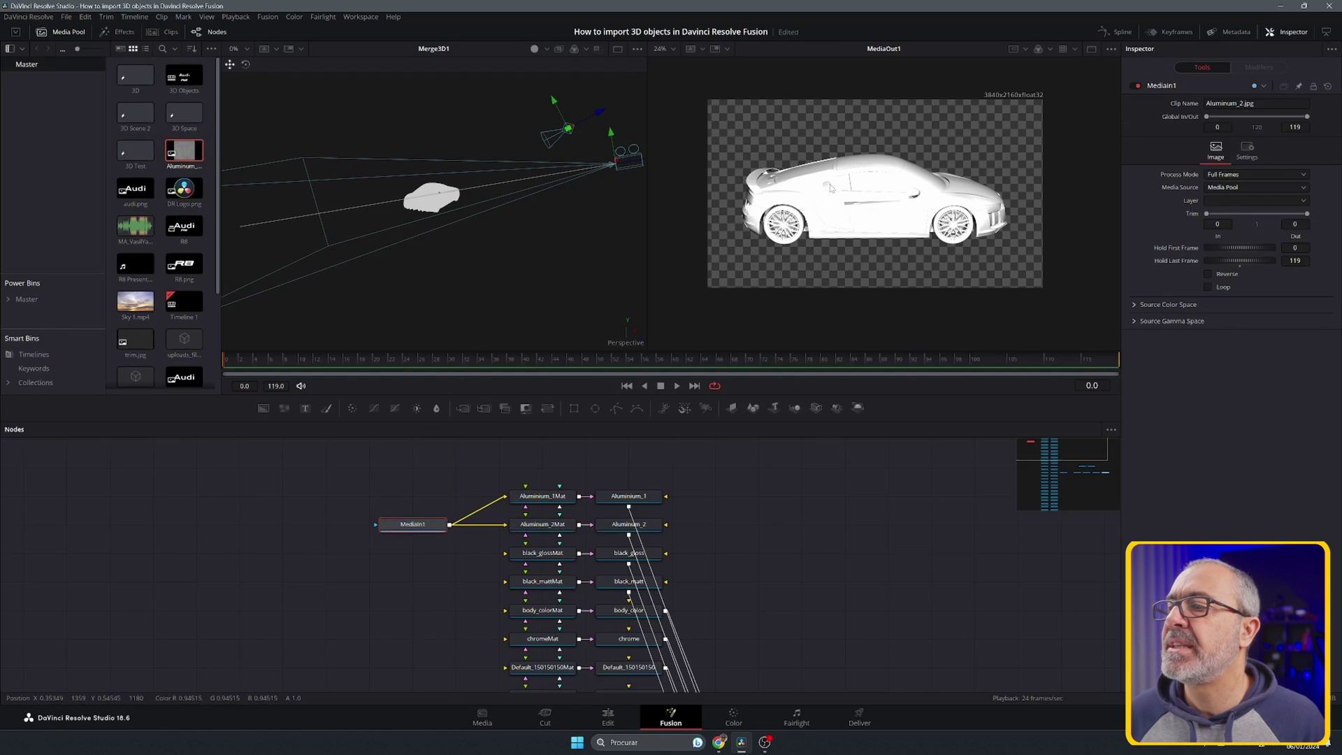
{"action": "left_click_drag", "start_coordinate": [502, 498], "coordinate": [491, 502]}
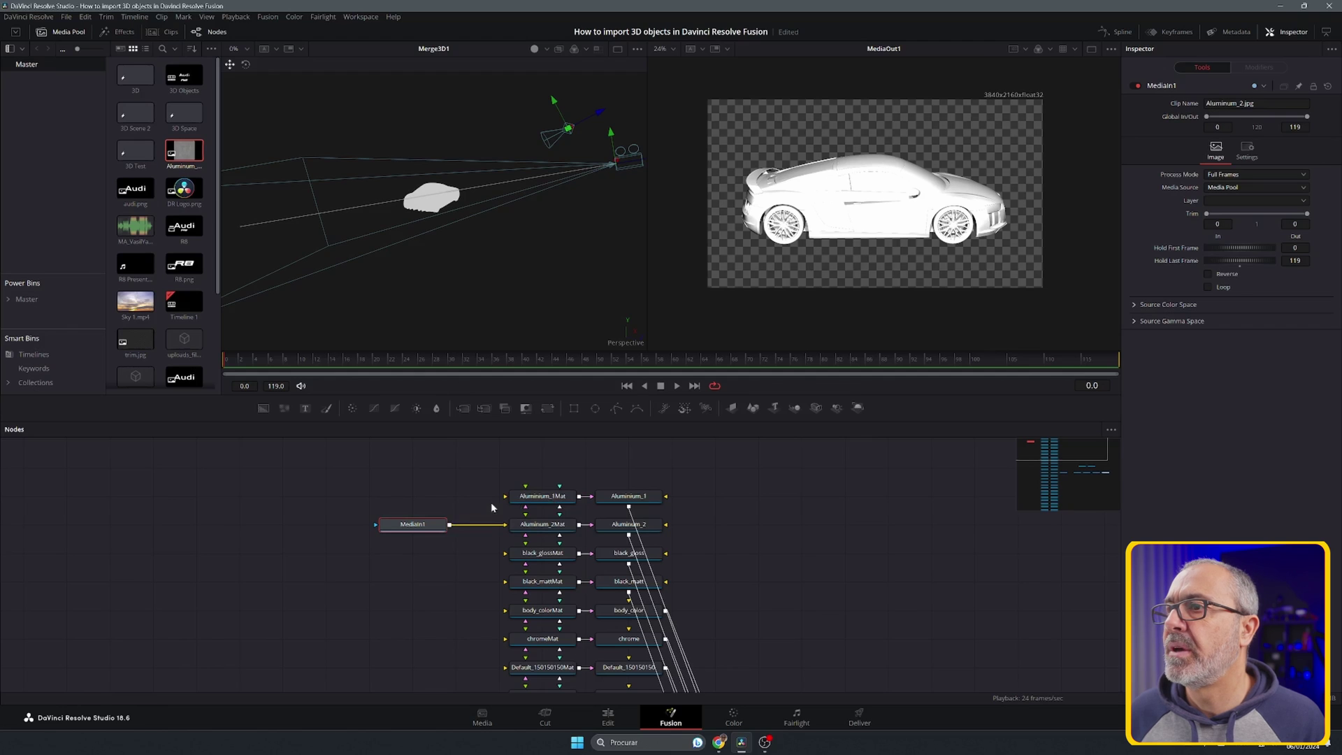
- Set Aluminium_1Mat's diffuse colour to dark grey, about 0.21 per channel, and connect the aluminum image to the material
{"action": "left_click", "coordinate": [545, 497]}
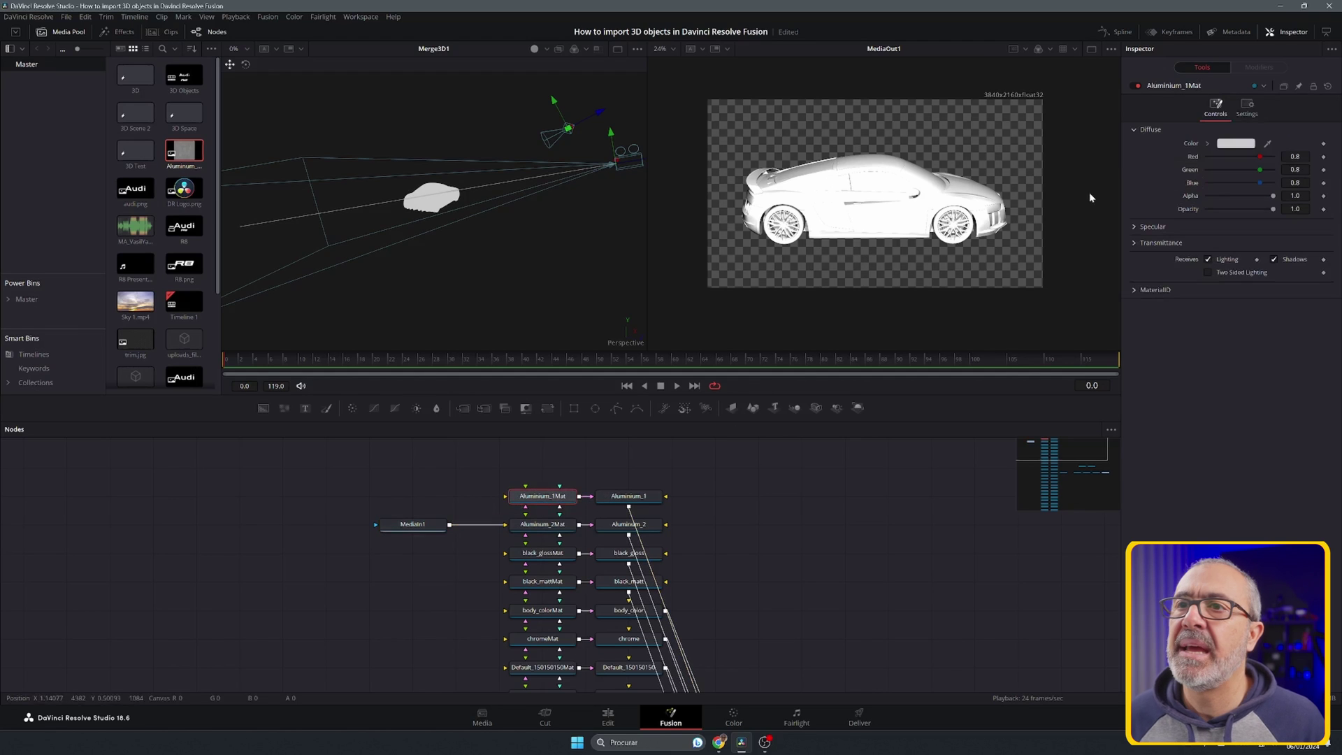
{"action": "left_click", "coordinate": [1236, 143]}
{"action": "left_click_drag", "start_coordinate": [794, 348], "coordinate": [792, 361]}
{"action": "left_click", "coordinate": [782, 467]}
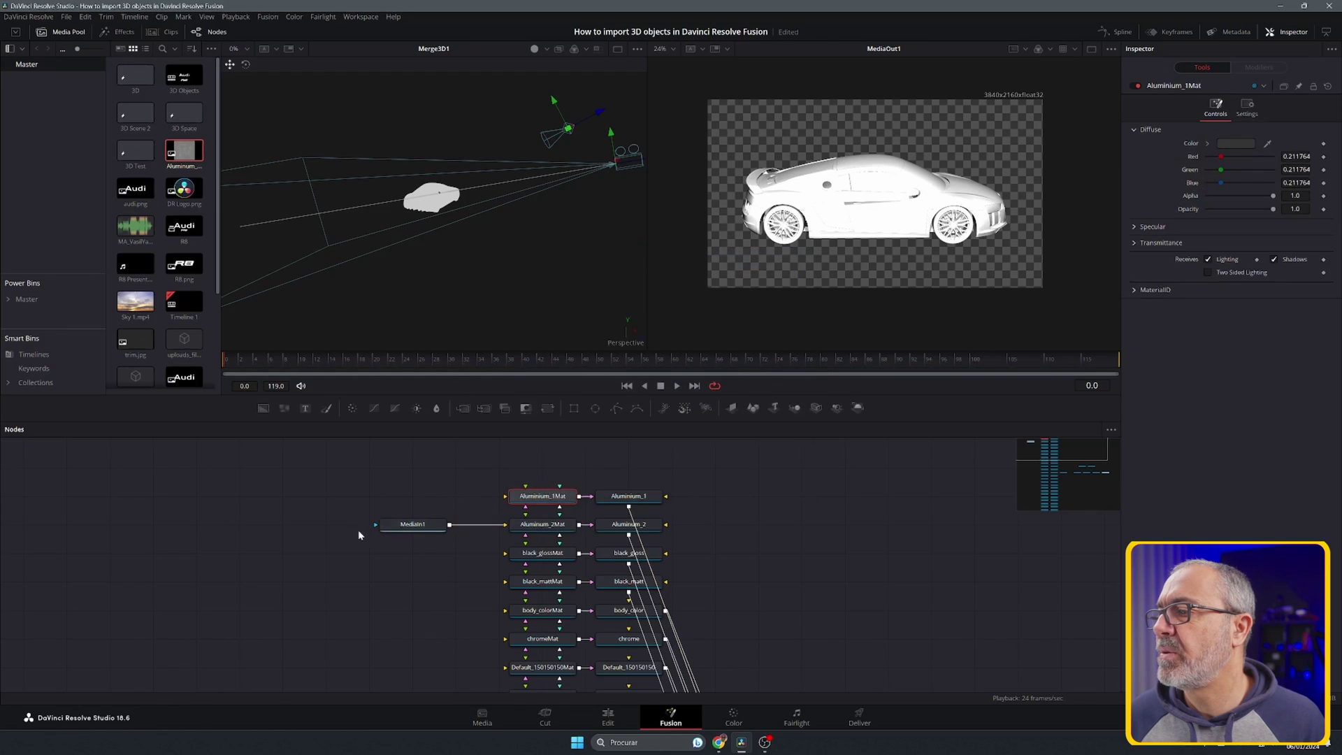
{"action": "left_click_drag", "start_coordinate": [449, 526], "coordinate": [505, 496]}
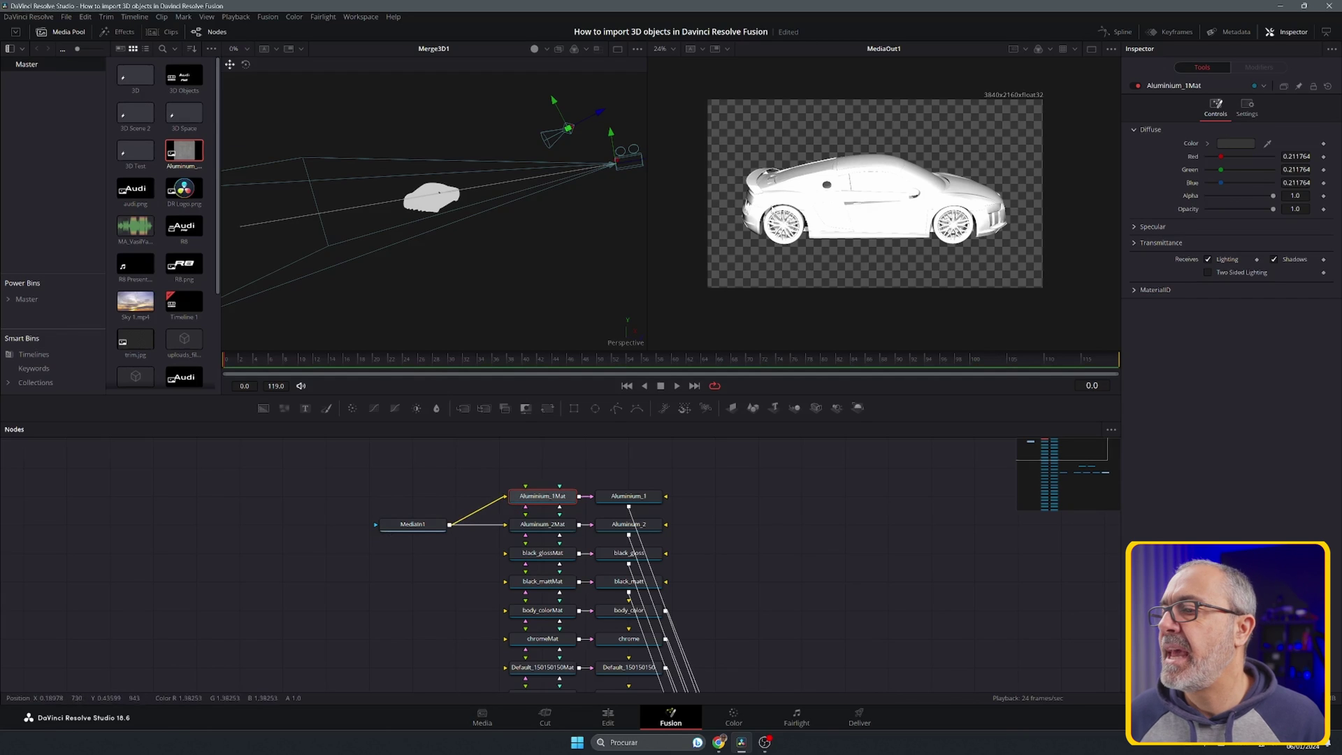
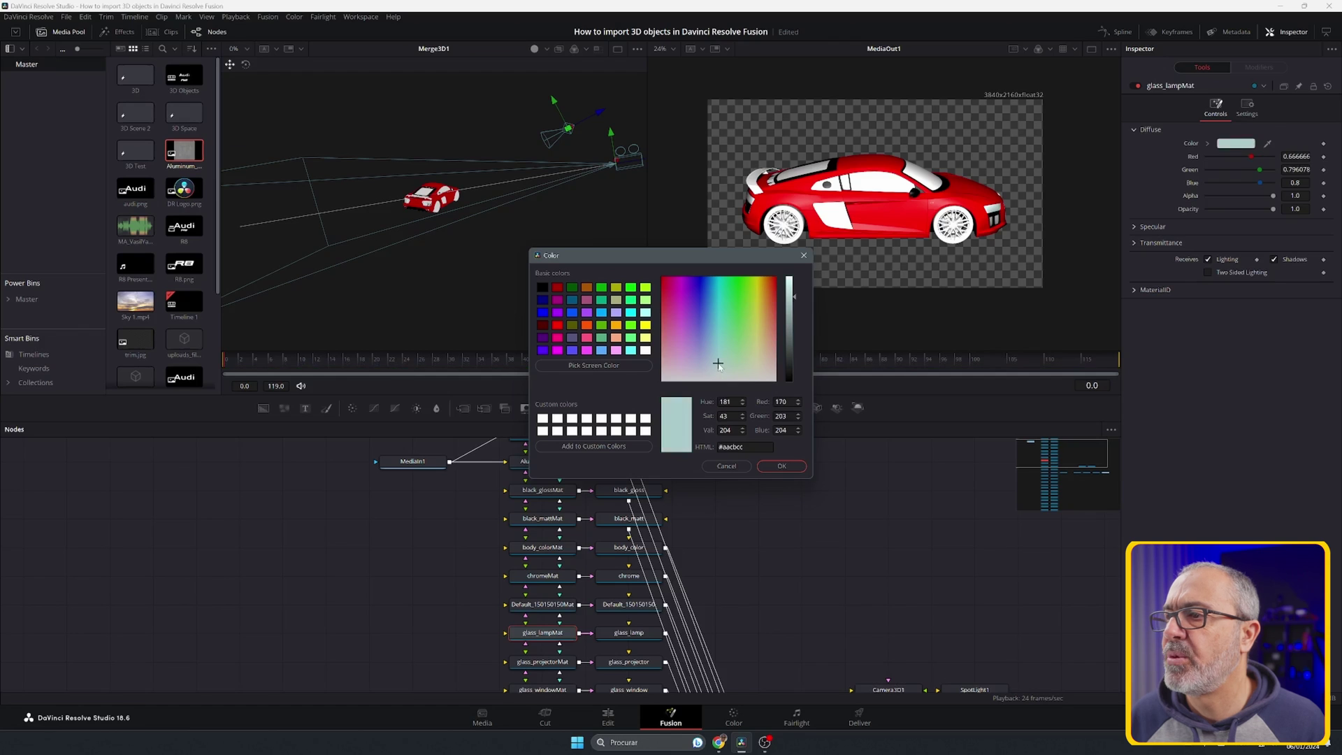
- Apply a pale teal colour and about 0.685 opacity to glass_lampMat, and lower glass_projectorMat's opacity to about 0.646
{"action": "left_click", "coordinate": [782, 467]}
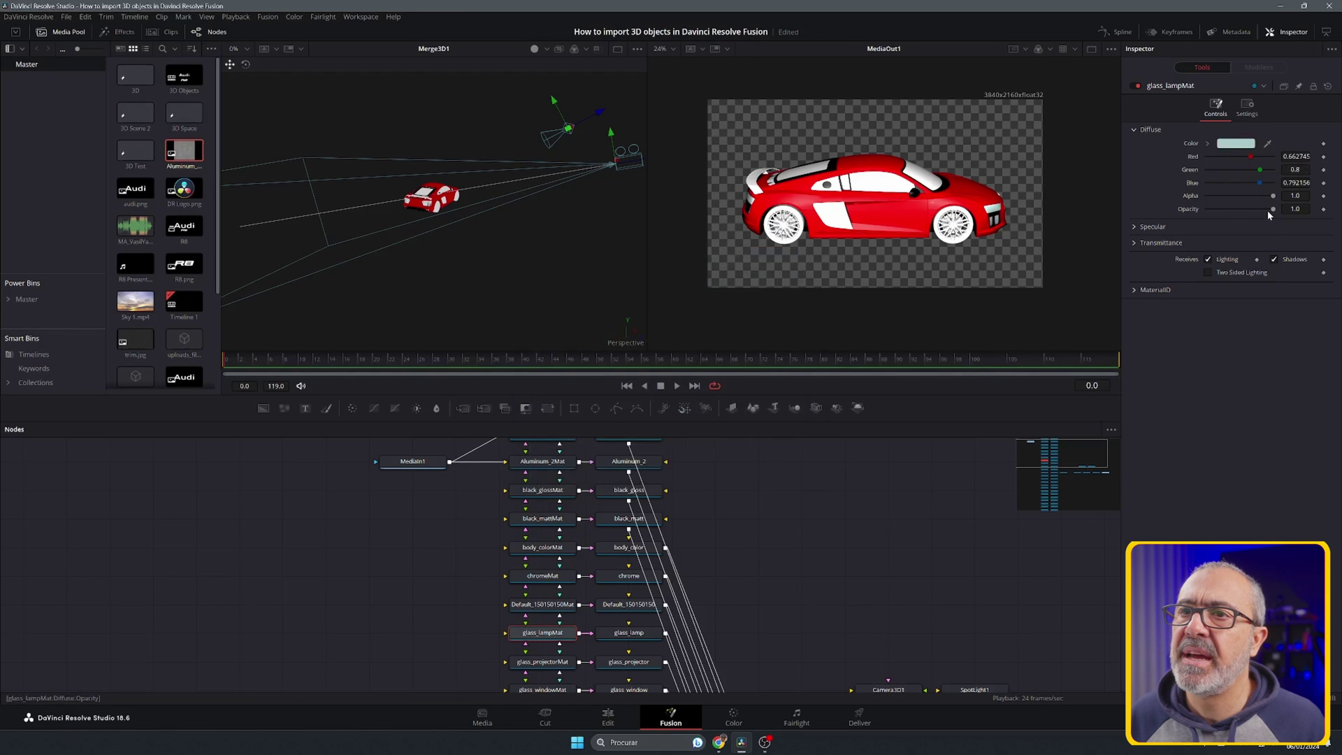
{"action": "left_click_drag", "start_coordinate": [1274, 211], "coordinate": [1262, 214]}
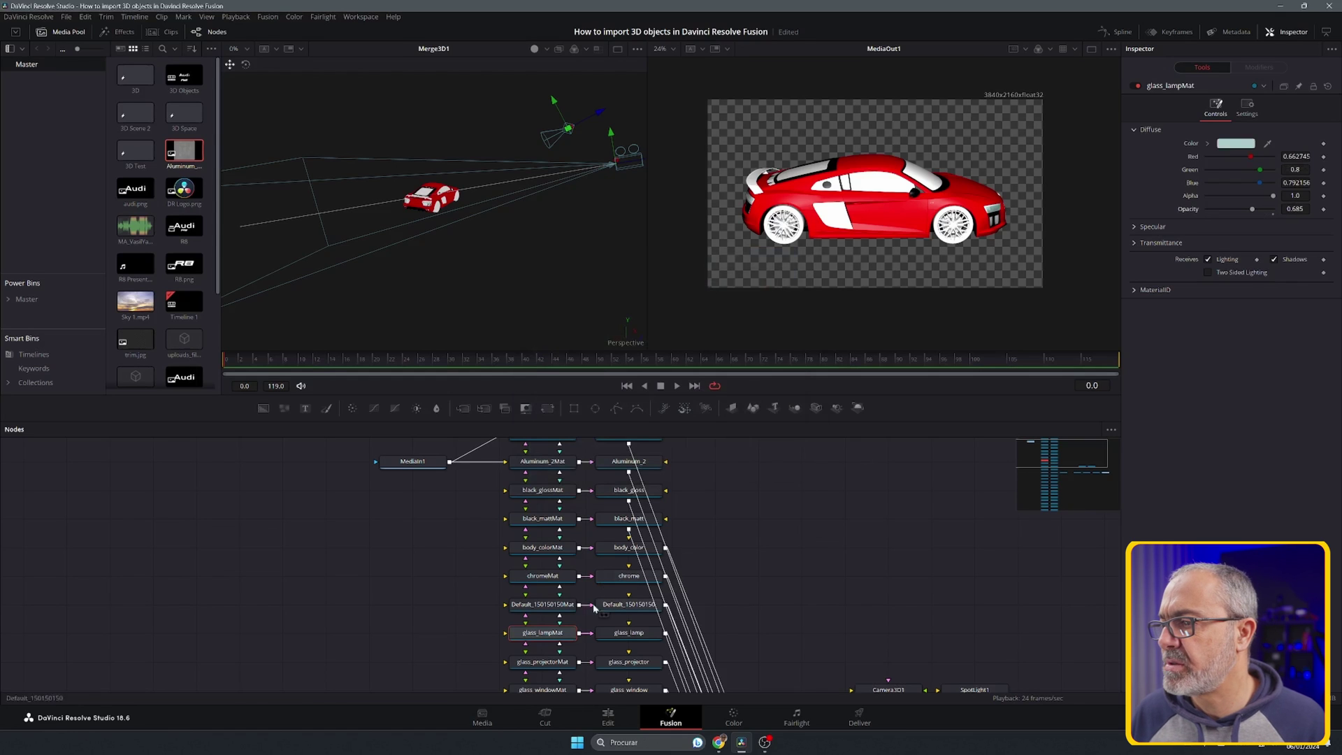
{"action": "left_click", "coordinate": [529, 665]}
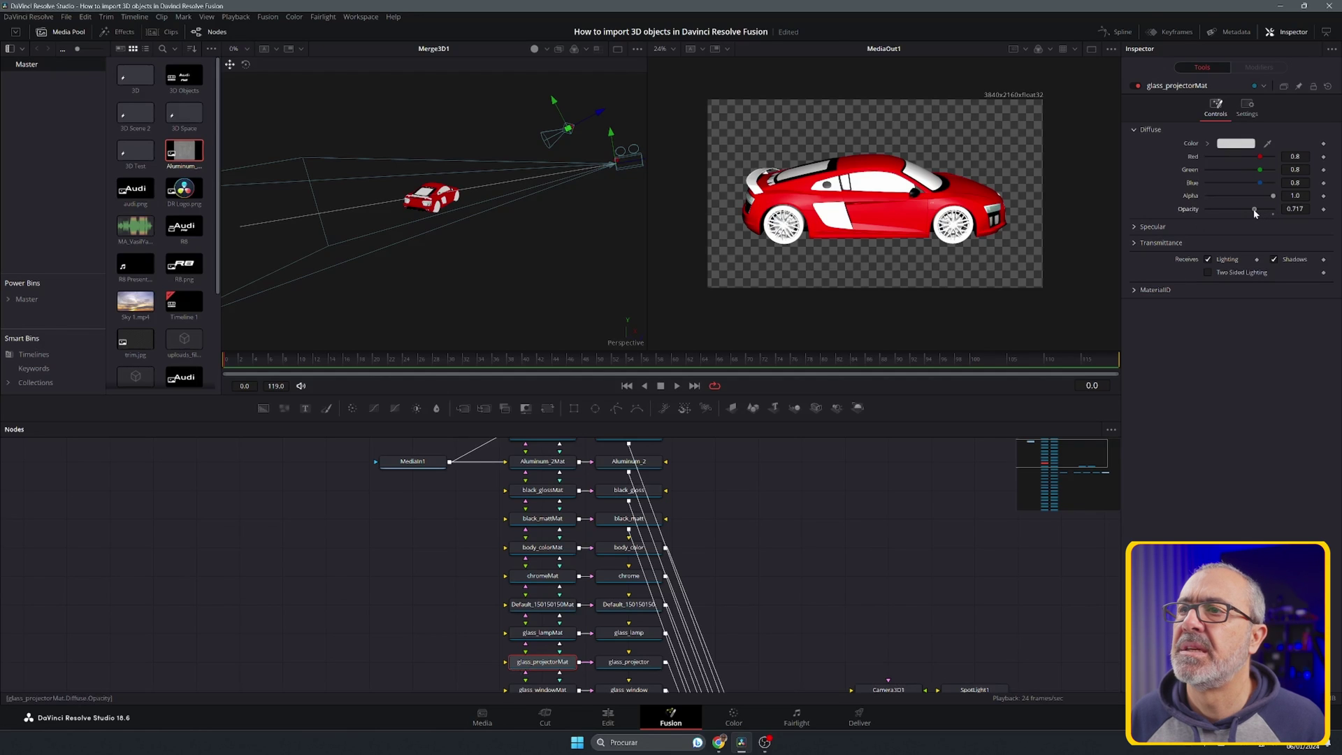
{"action": "mouse_move", "coordinate": [1257, 214]}
{"action": "left_mouse_down"}
{"action": "mouse_move", "coordinate": [1274, 212]}
{"action": "mouse_move", "coordinate": [1250, 215]}
{"action": "left_mouse_up"}
- Set glass_windowMat's diffuse colour to dark grey #333333 and its opacity to about 0.677
{"action": "scroll", "coordinate": [493, 613], "scroll_direction": "down", "scroll_amount": 1}
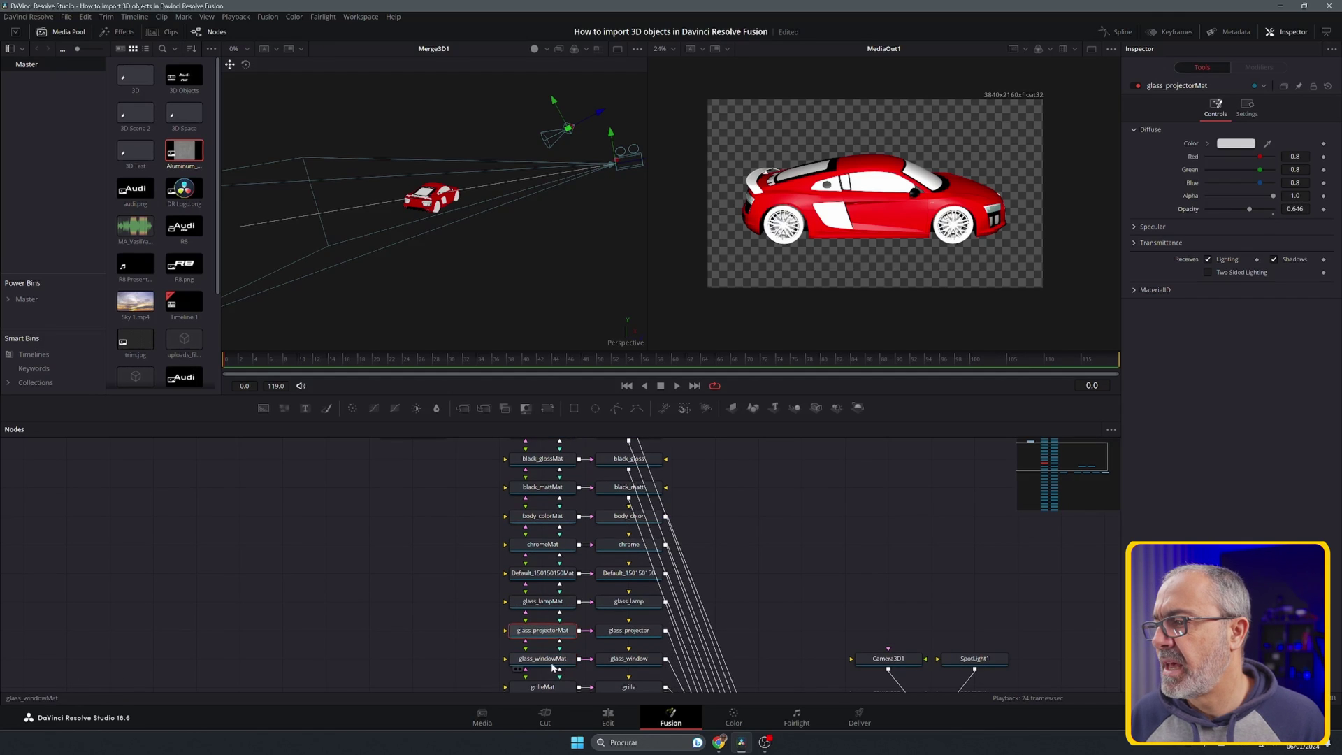
{"action": "left_click", "coordinate": [543, 659]}
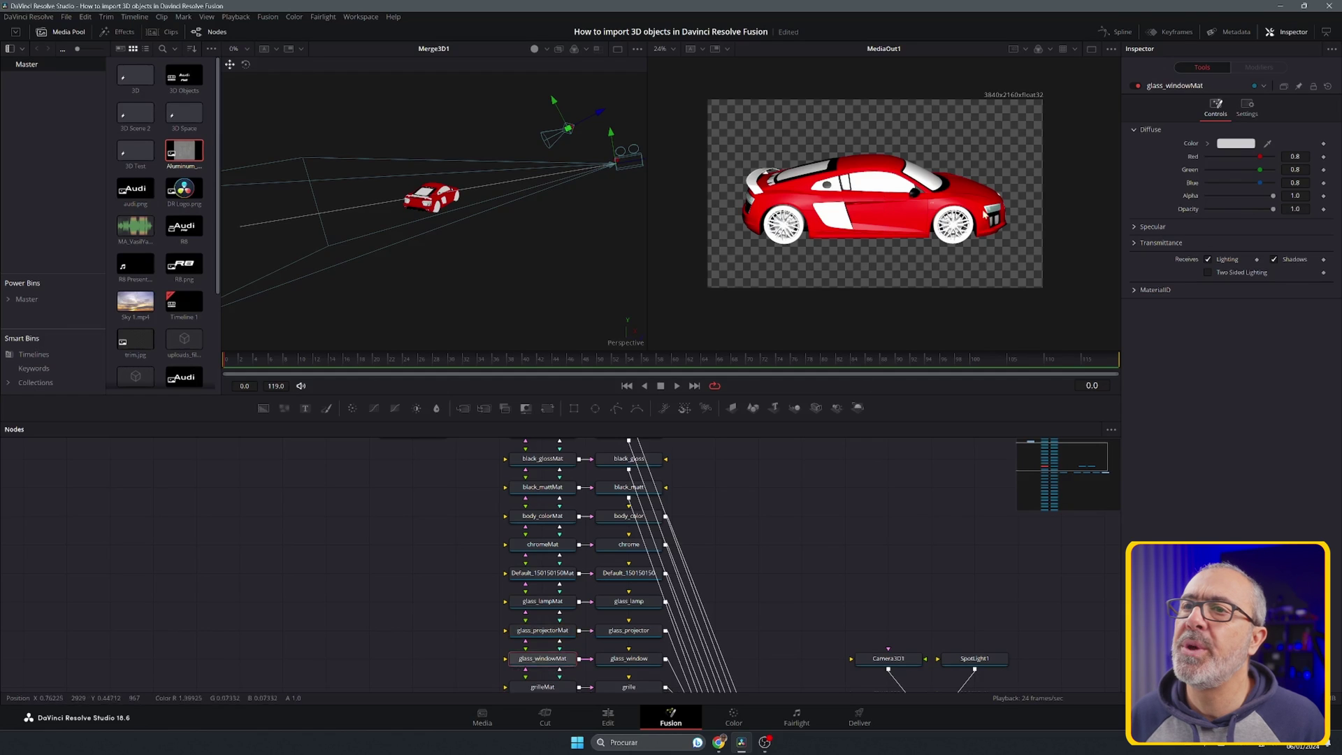
{"action": "left_click", "coordinate": [1237, 144]}
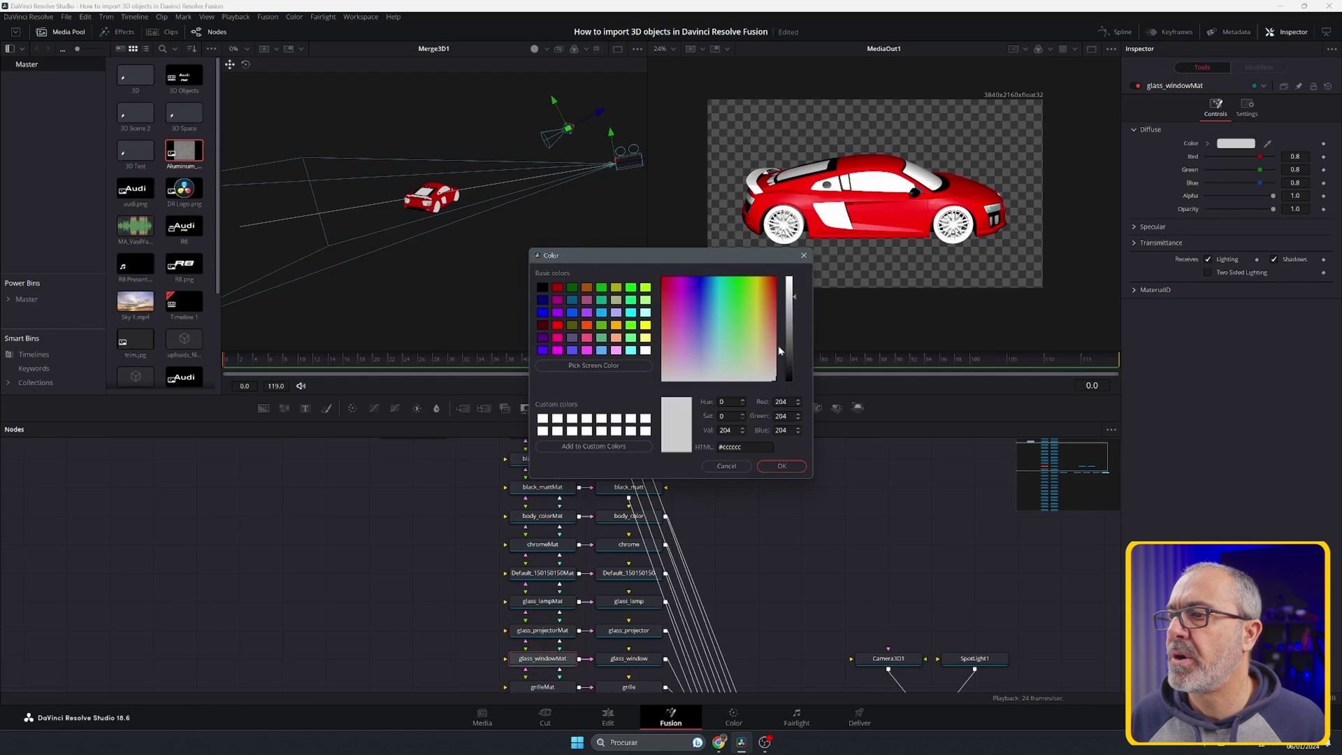
{"action": "left_click_drag", "start_coordinate": [789, 346], "coordinate": [791, 360]}
{"action": "left_click", "coordinate": [784, 467]}
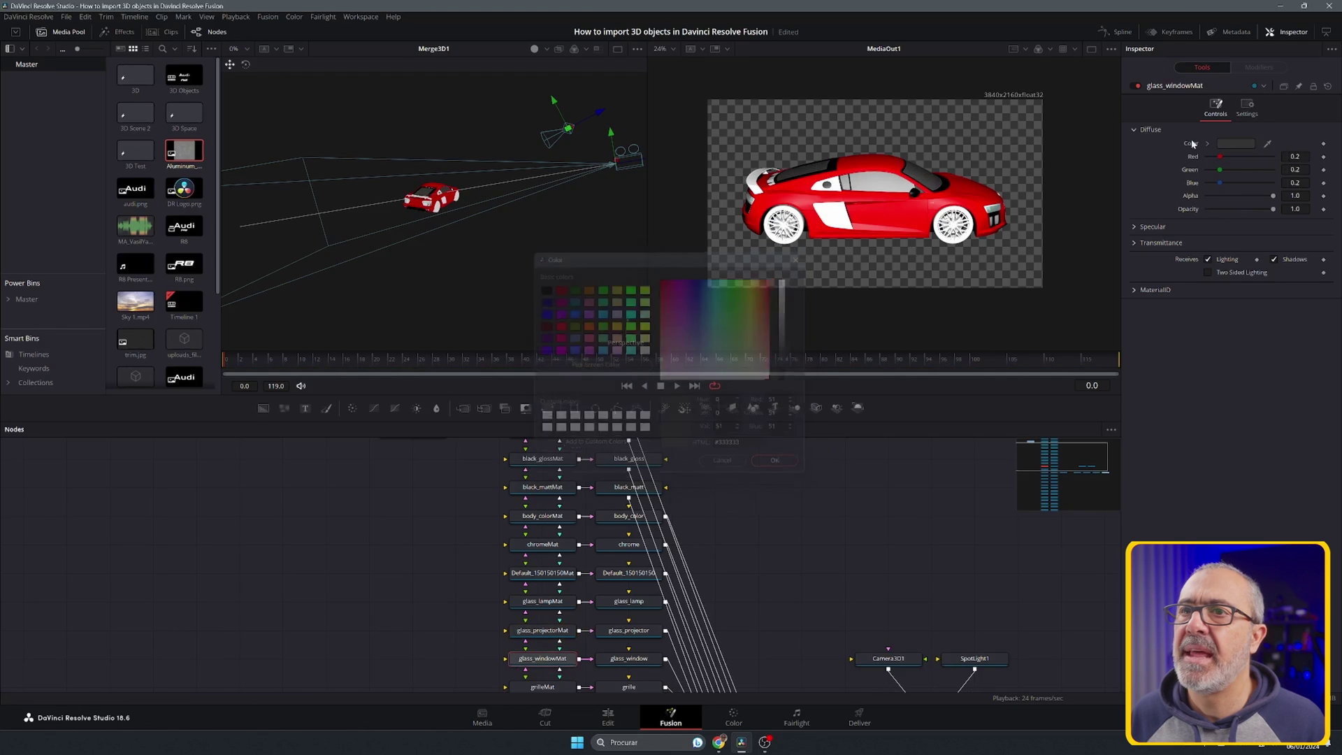
{"action": "left_click_drag", "start_coordinate": [1273, 211], "coordinate": [1252, 210]}
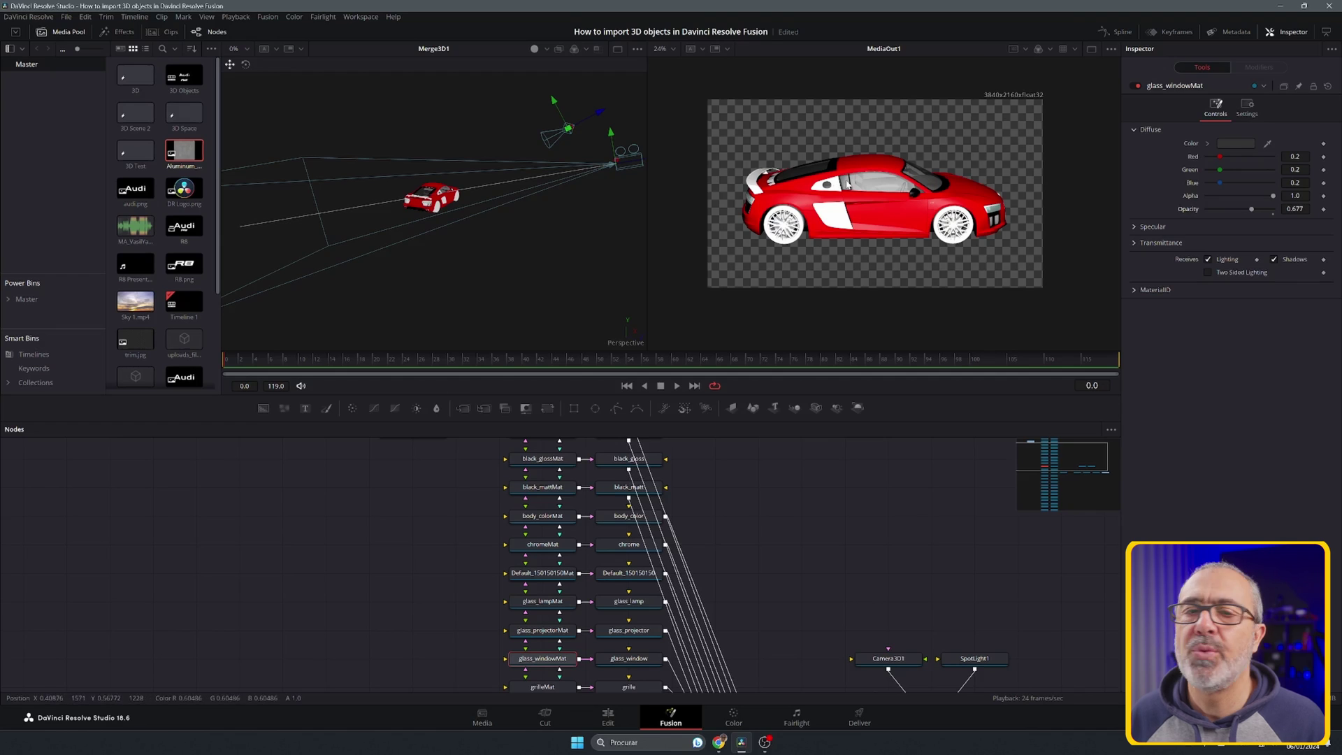
- Darken glass_windowMat's diffuse colour to about 0.16 per channel
{"action": "left_click", "coordinate": [1236, 144]}
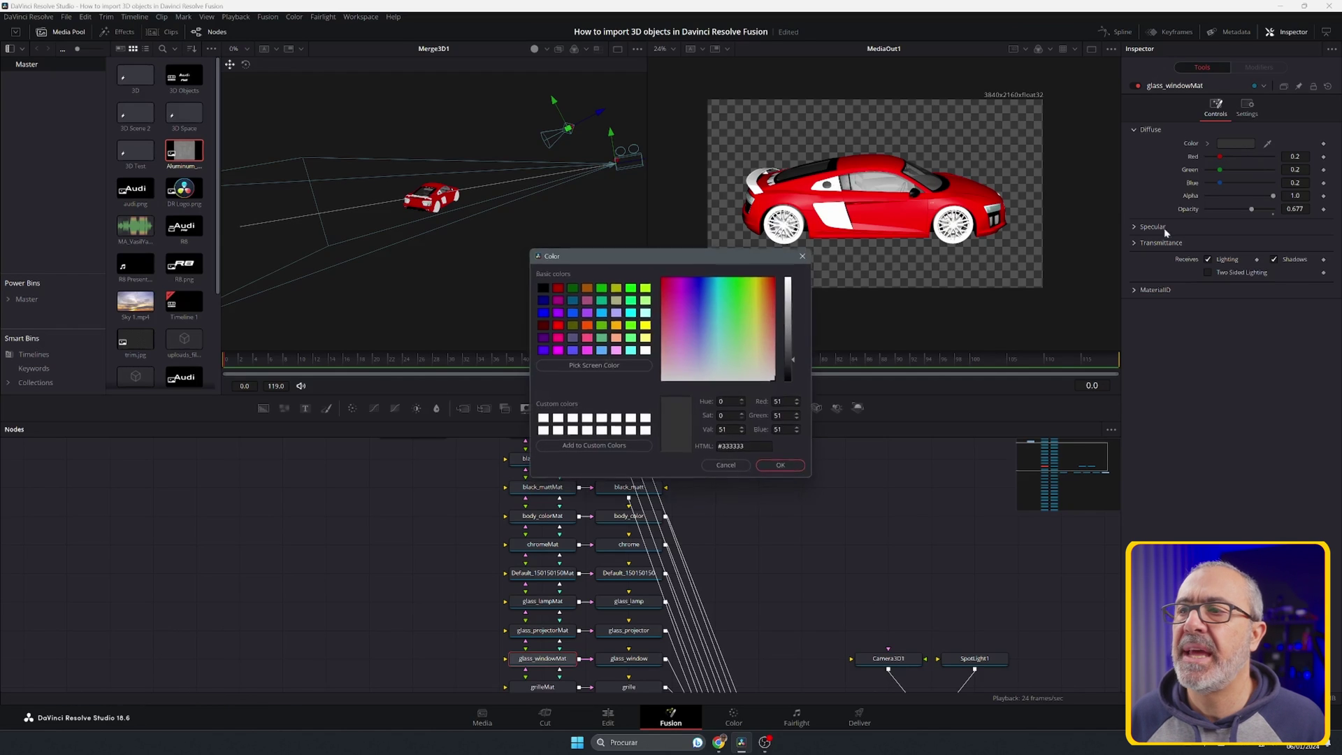
{"action": "left_click_drag", "start_coordinate": [795, 363], "coordinate": [795, 364]}
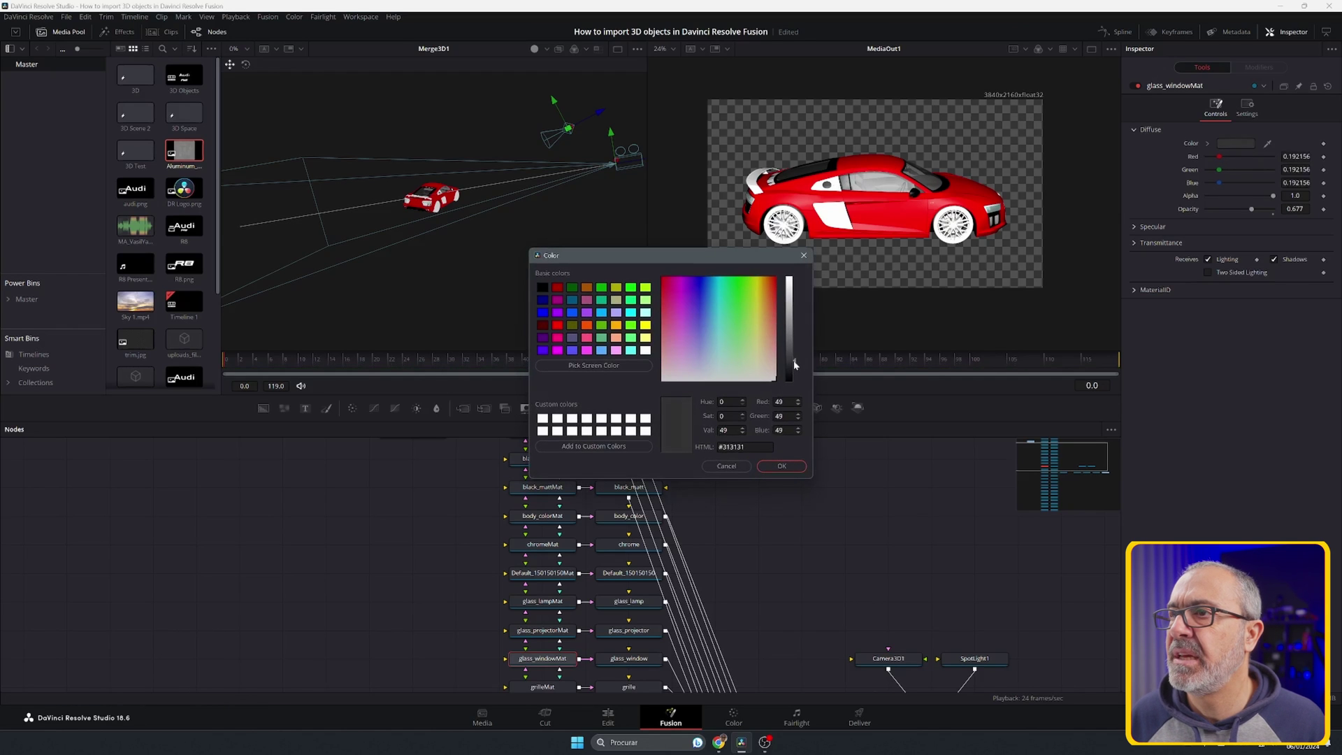
{"action": "left_click", "coordinate": [781, 465]}
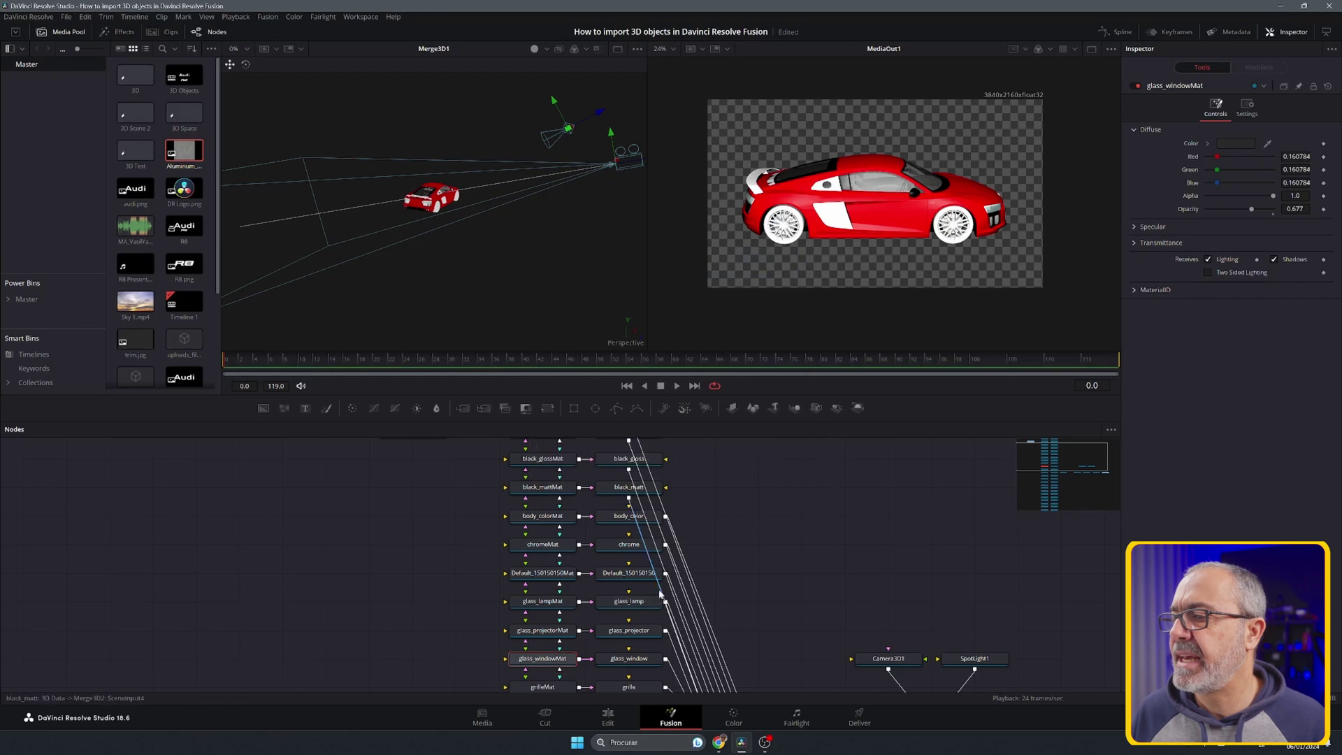
- Rotate the car with Transform3D1 to a Y rotation of 48.6 so that its front grille faces the camera
{"action": "scroll", "coordinate": [542, 637], "scroll_direction": "down", "scroll_amount": 1}
{"action": "left_click", "coordinate": [557, 656]}
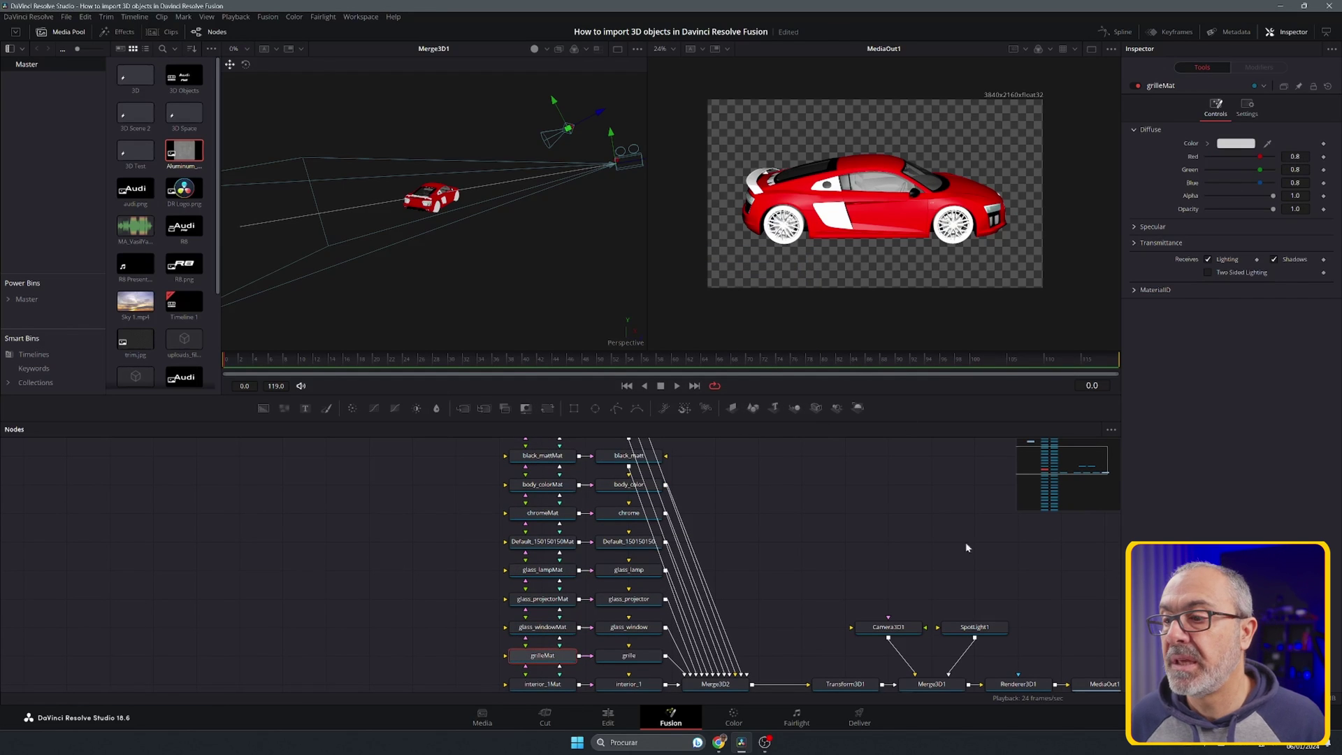
{"action": "left_click", "coordinate": [846, 685]}
{"action": "scroll", "coordinate": [852, 689], "scroll_direction": "down", "scroll_amount": 1}
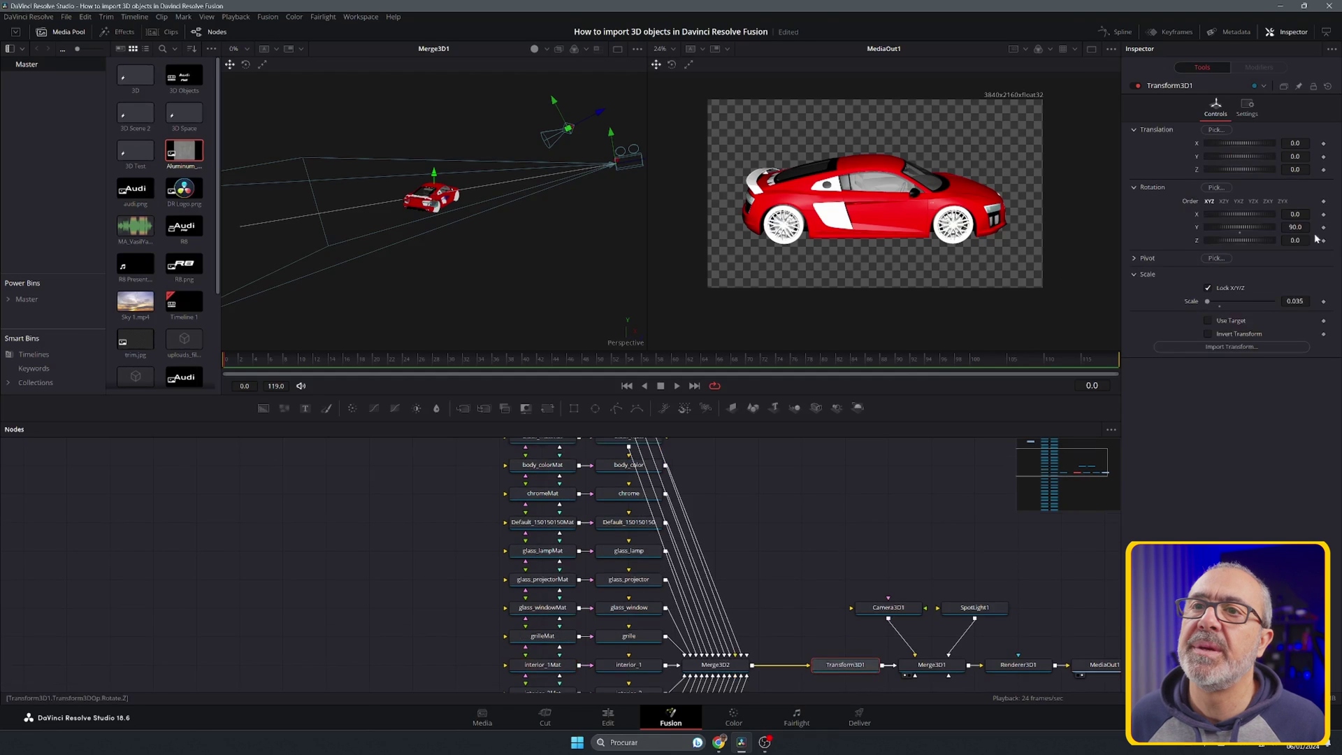
{"action": "left_click_drag", "start_coordinate": [1296, 226], "coordinate": [1266, 226]}
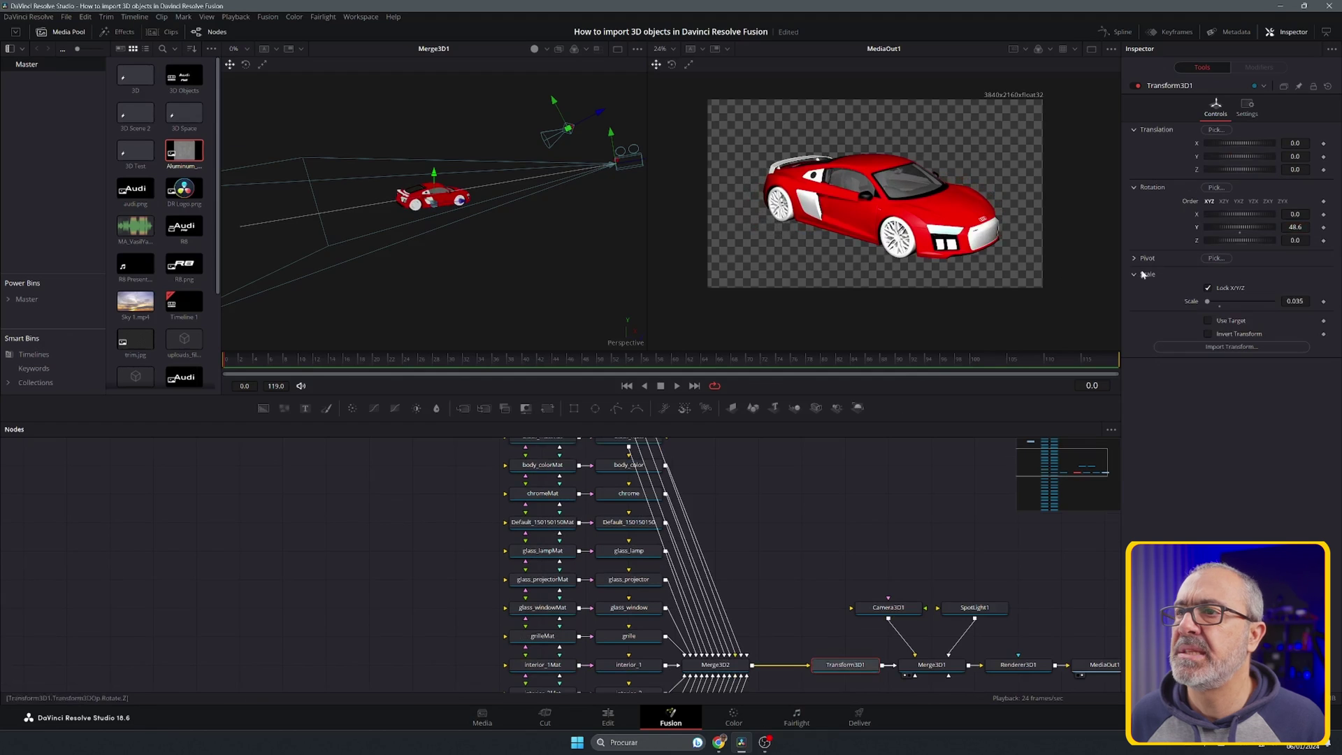
- Set grilleMat's diffuse colour to dark grey #2e2e2e
{"action": "left_click", "coordinate": [545, 637]}
{"action": "left_click", "coordinate": [1236, 144]}
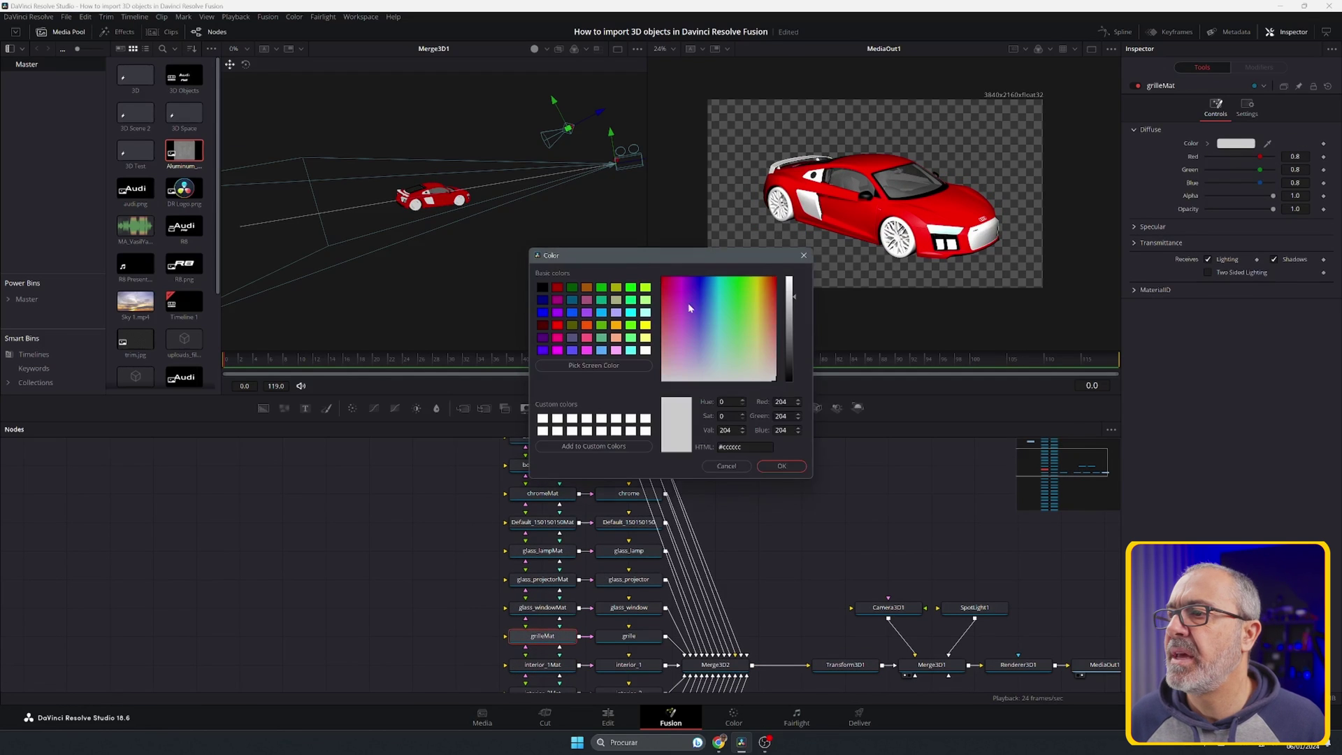
{"action": "left_click", "coordinate": [787, 361]}
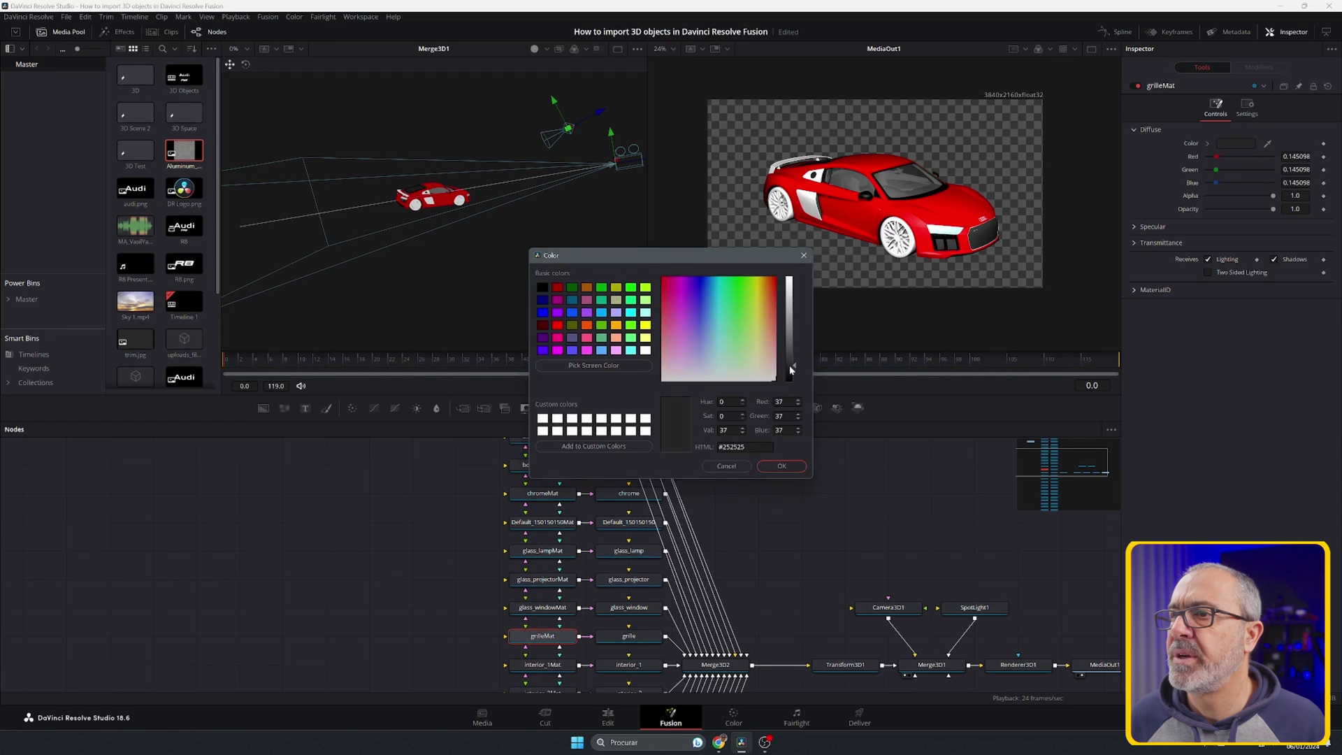
{"action": "left_click_drag", "start_coordinate": [793, 364], "coordinate": [793, 366]}
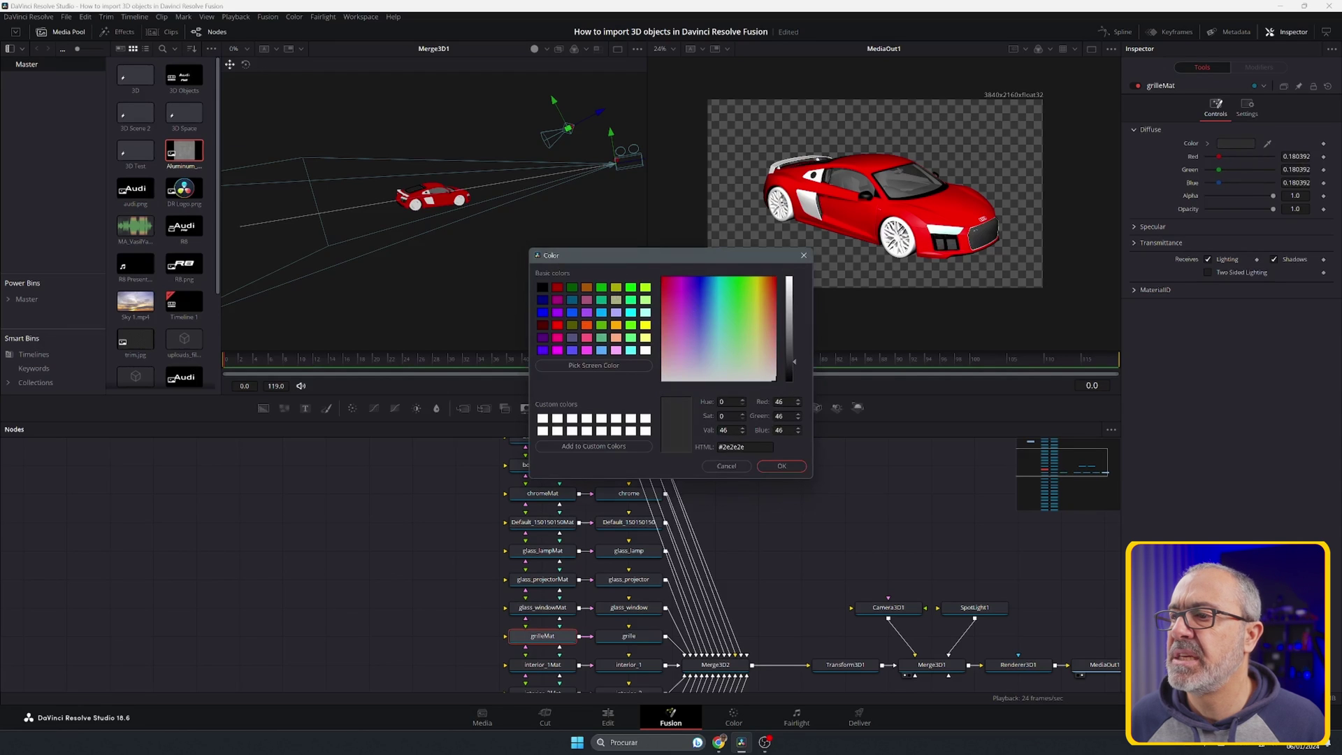
{"action": "left_click", "coordinate": [781, 467]}
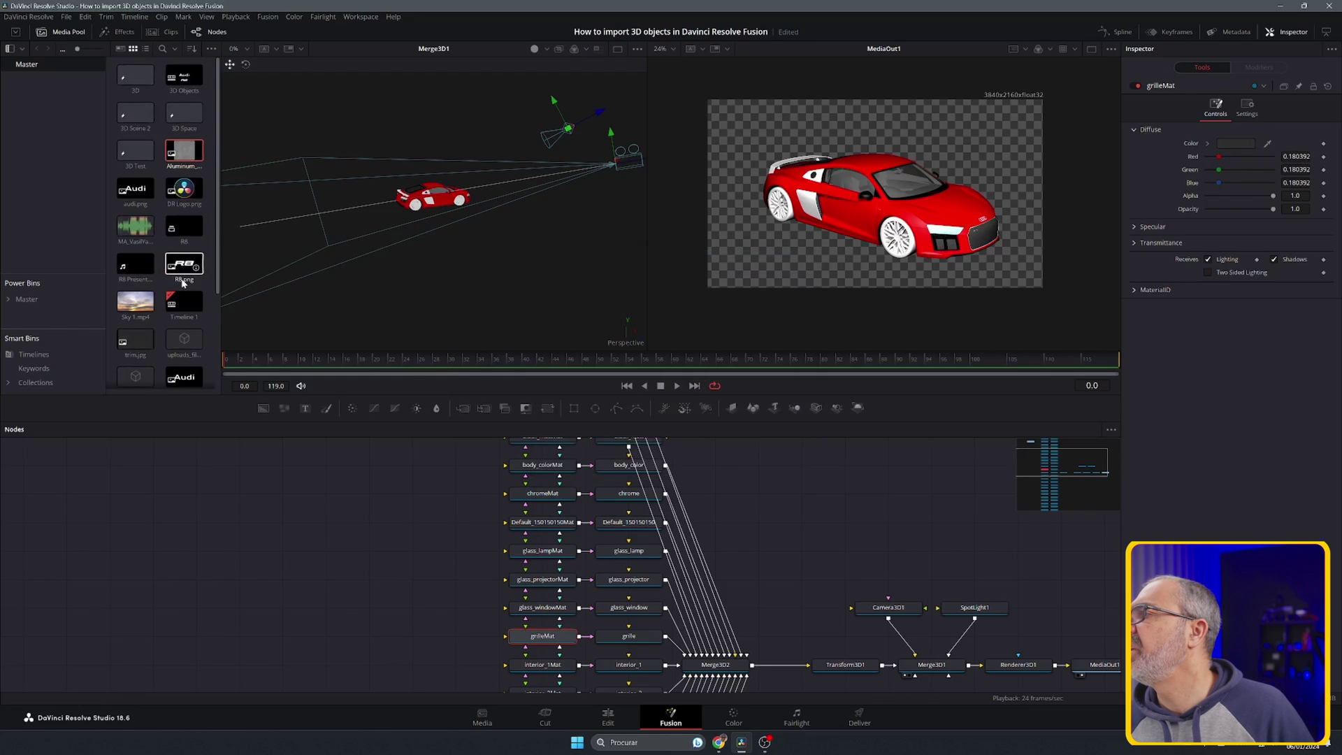
- Set interior_1Mat's diffuse colour to near-black grey #212121
{"action": "scroll", "coordinate": [184, 283], "scroll_direction": "down", "scroll_amount": 3}
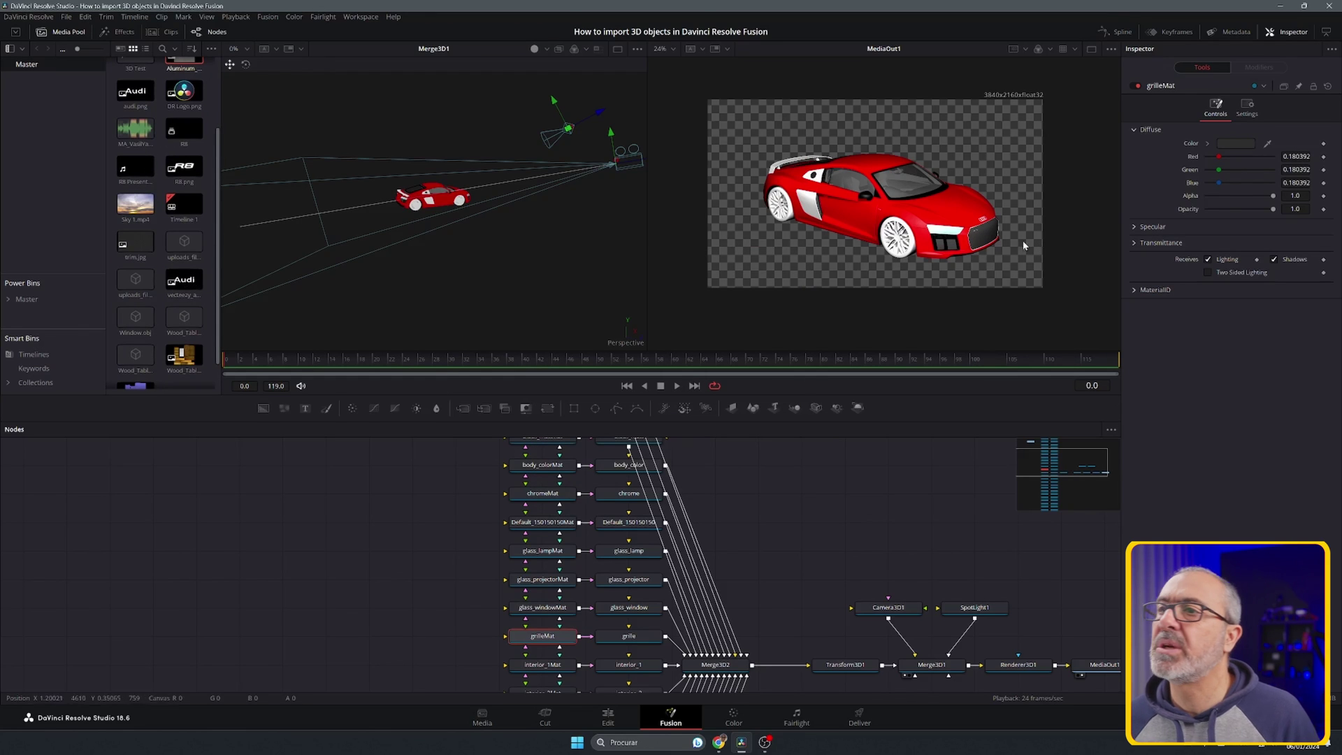
{"action": "left_click", "coordinate": [549, 670]}
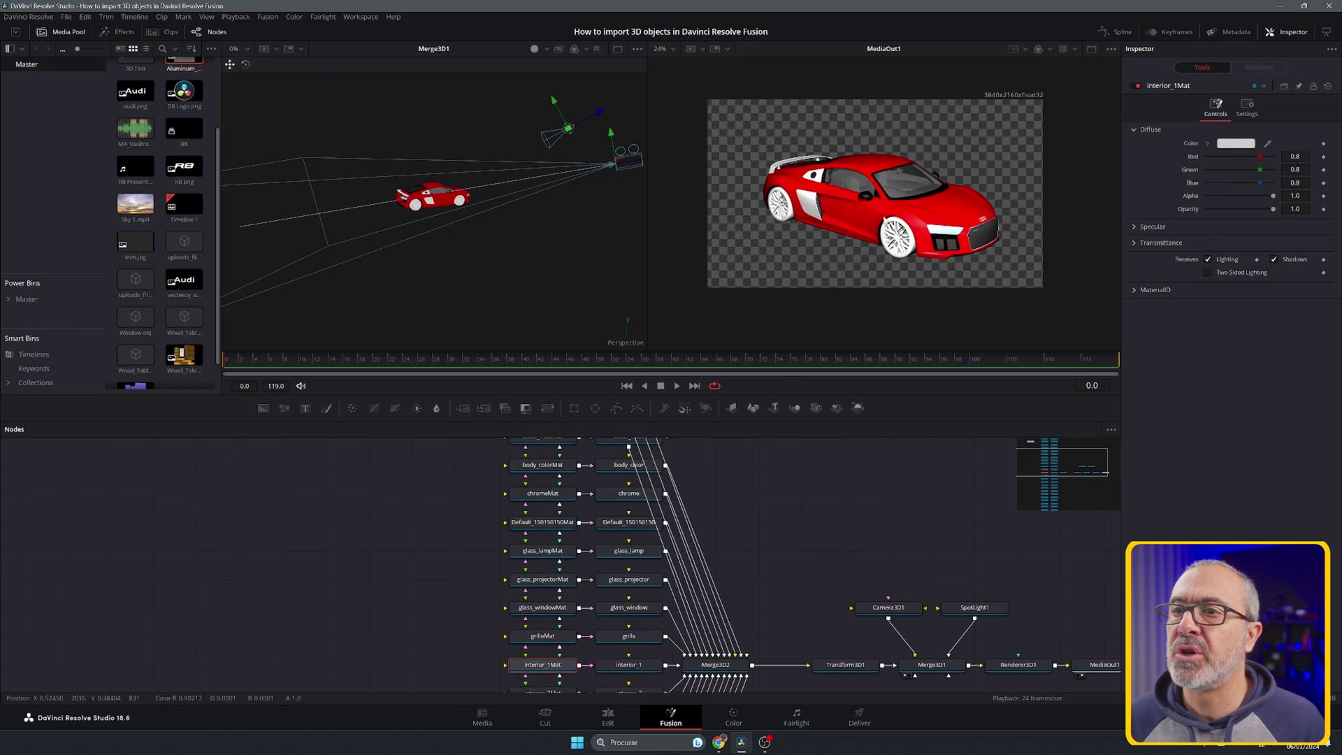
{"action": "left_click", "coordinate": [1241, 146]}
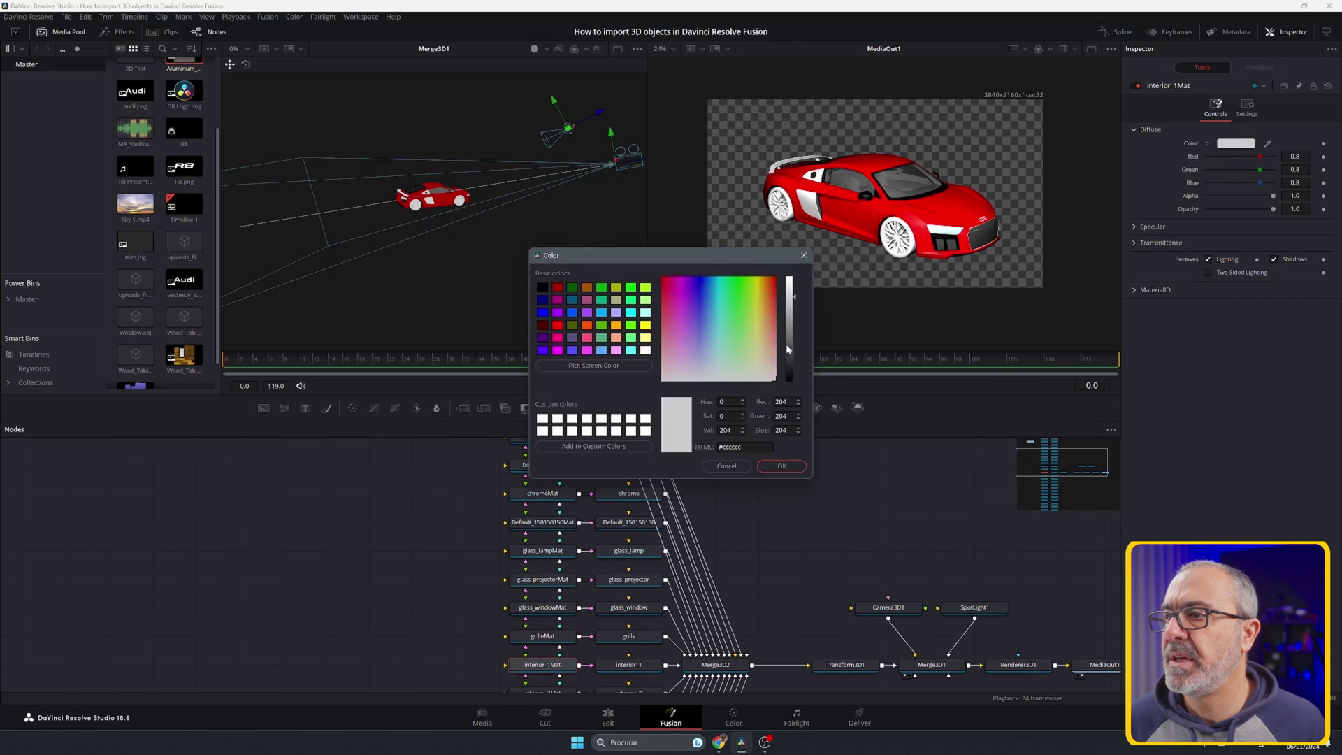
{"action": "left_click_drag", "start_coordinate": [788, 348], "coordinate": [793, 369]}
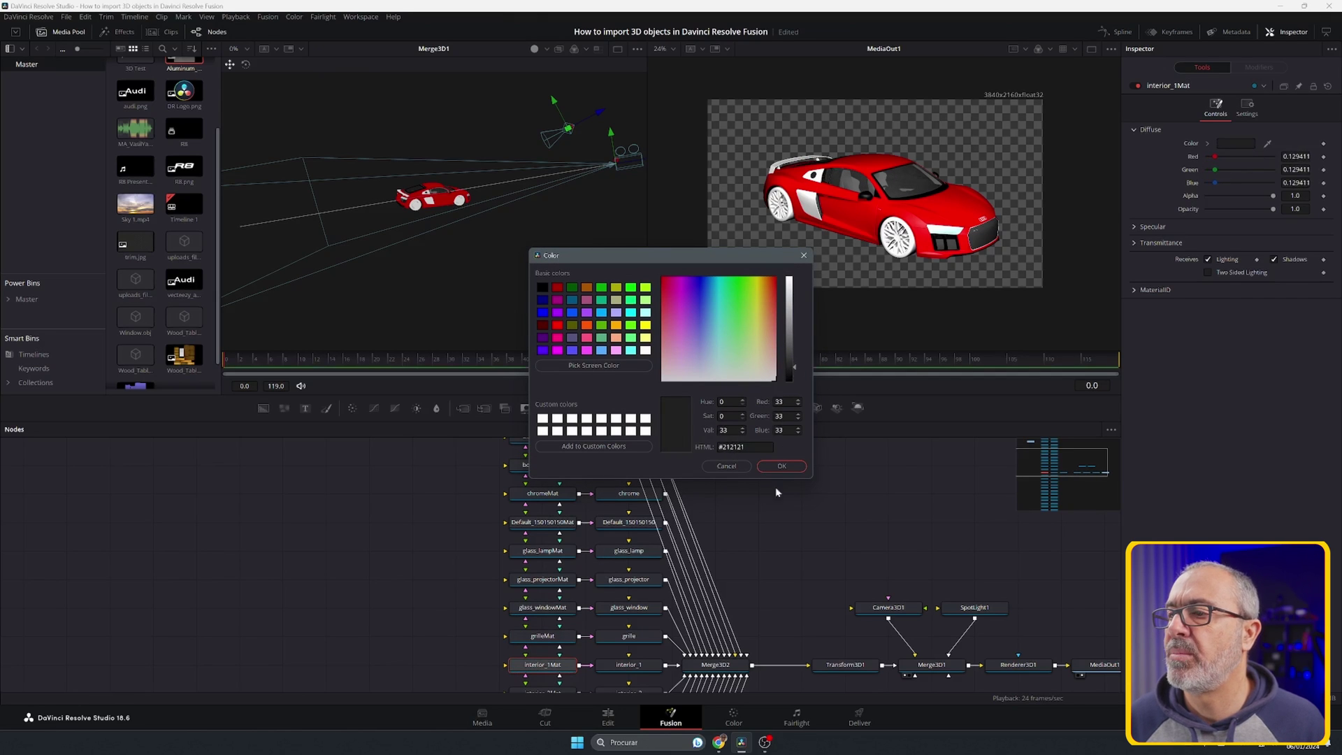
{"action": "left_click", "coordinate": [782, 466]}
- Set interior_2Mat's diffuse colour to red #cc0404
{"action": "scroll", "coordinate": [560, 629], "scroll_direction": "down", "scroll_amount": 1}
{"action": "left_click", "coordinate": [552, 663]}
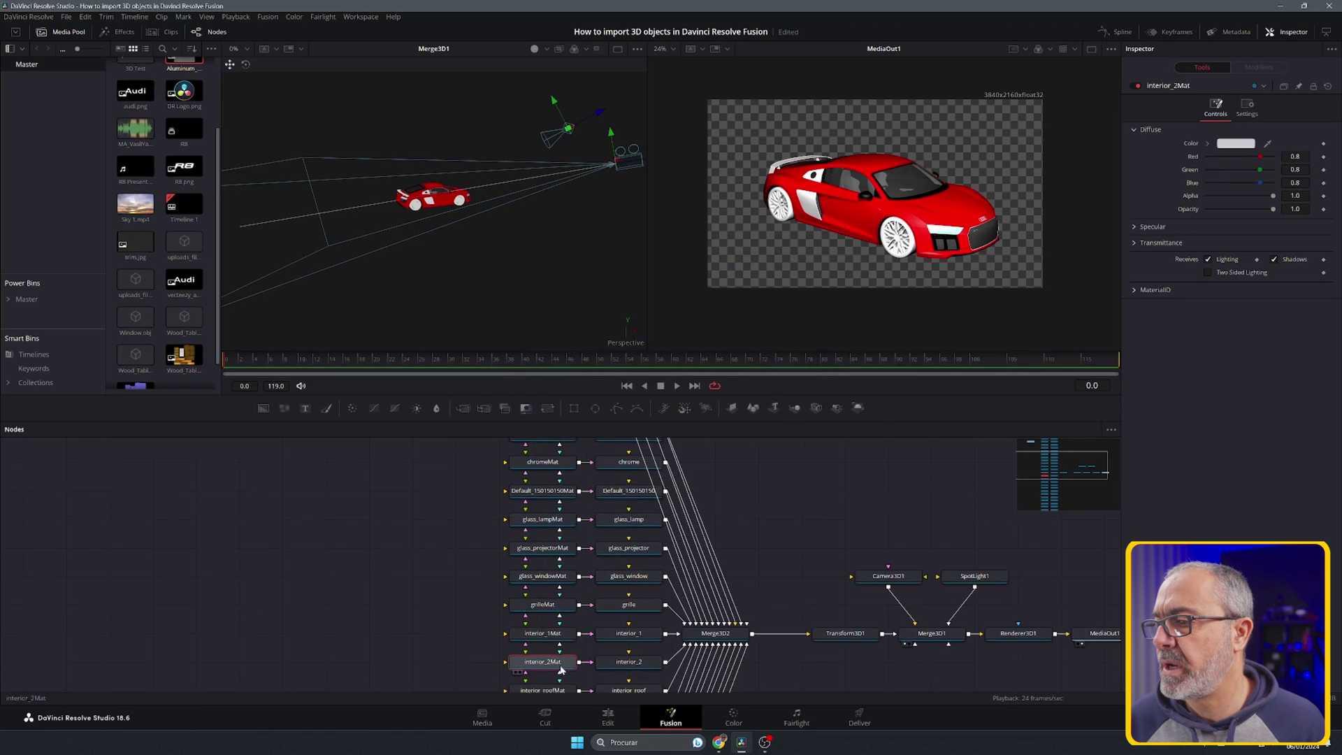
{"action": "left_click", "coordinate": [1236, 143]}
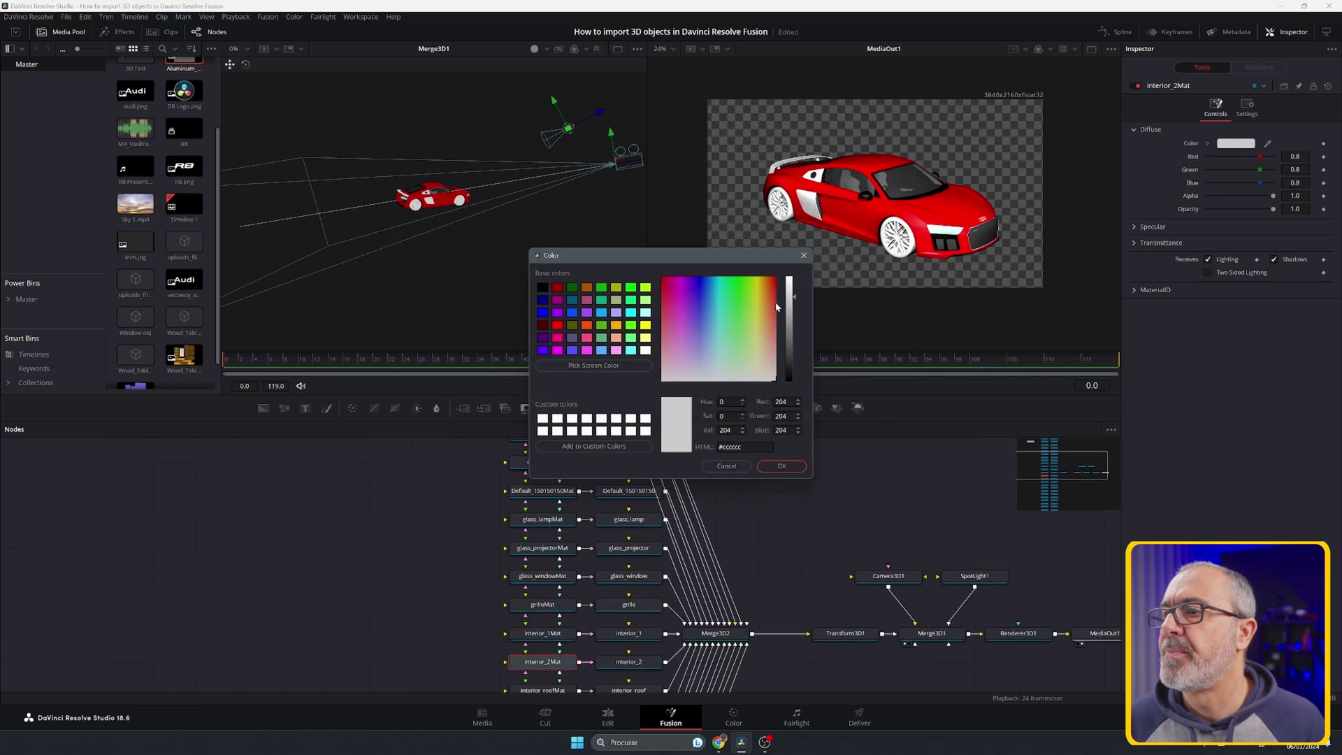
{"action": "left_click_drag", "start_coordinate": [777, 307], "coordinate": [784, 279]}
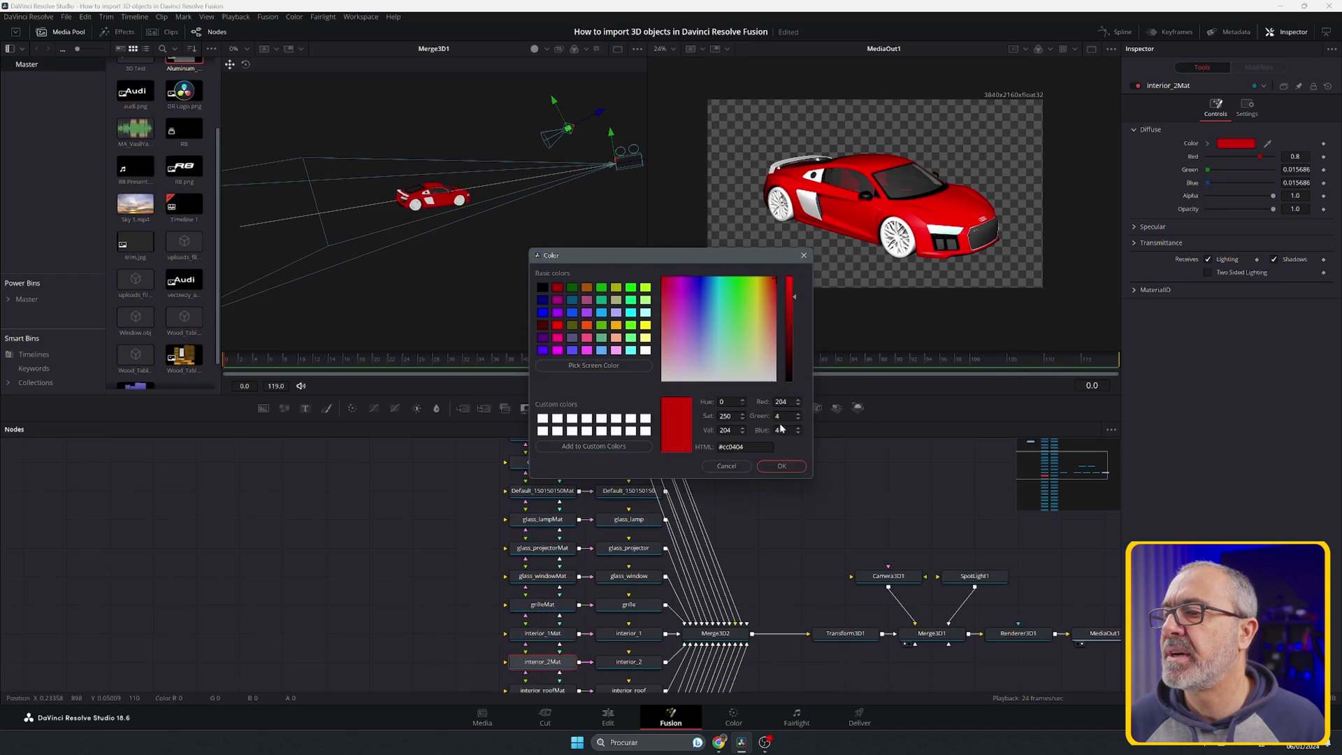
{"action": "left_click", "coordinate": [782, 465]}
- Set interior_roofMat's diffuse colour to pure black
{"action": "scroll", "coordinate": [552, 630], "scroll_direction": "down", "scroll_amount": 1}
{"action": "left_click", "coordinate": [543, 659]}
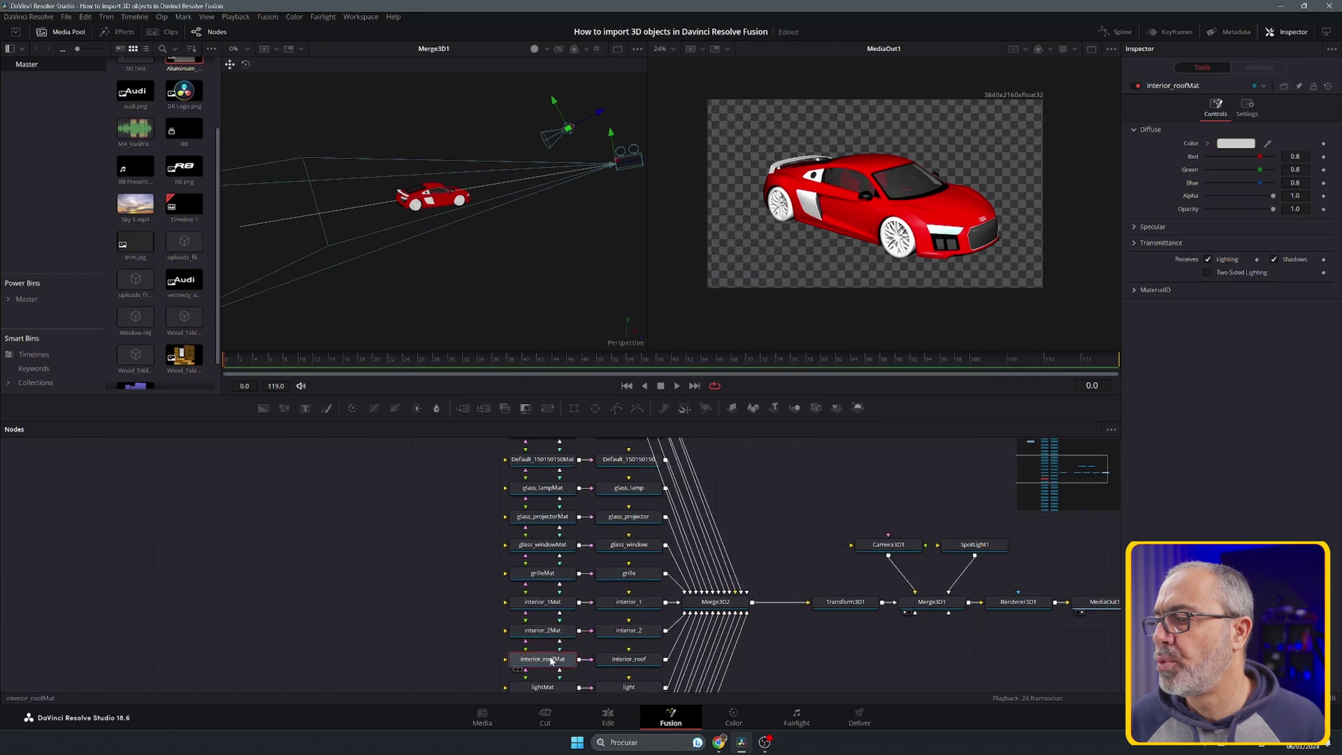
{"action": "left_click", "coordinate": [1234, 144]}
{"action": "left_click_drag", "start_coordinate": [790, 298], "coordinate": [793, 481]}
{"action": "left_click", "coordinate": [783, 467]}
- Set lightMat's diffuse colour to pale cyan (red 0.643, green and blue 0.827) and its opacity to 0.394
{"action": "scroll", "coordinate": [609, 493], "scroll_direction": "down", "scroll_amount": 4}
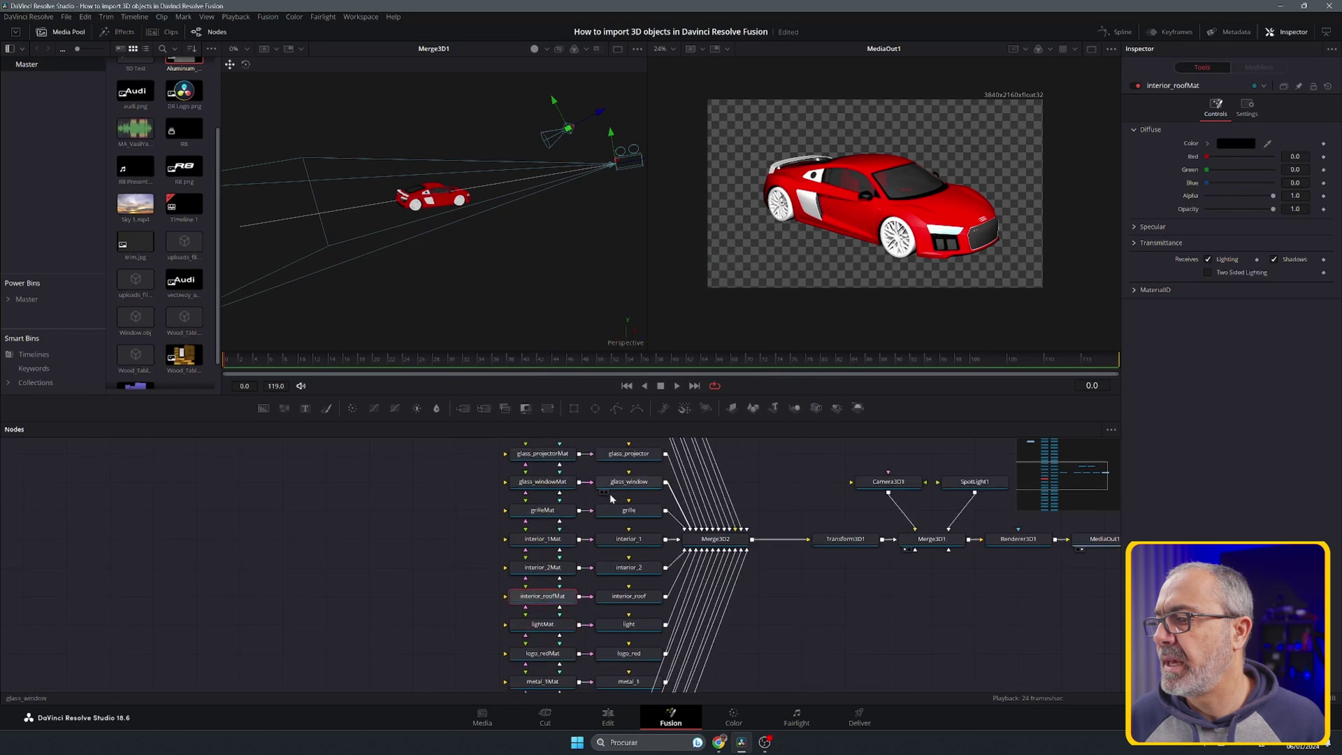
{"action": "scroll", "coordinate": [565, 577], "scroll_direction": "down", "scroll_amount": 1}
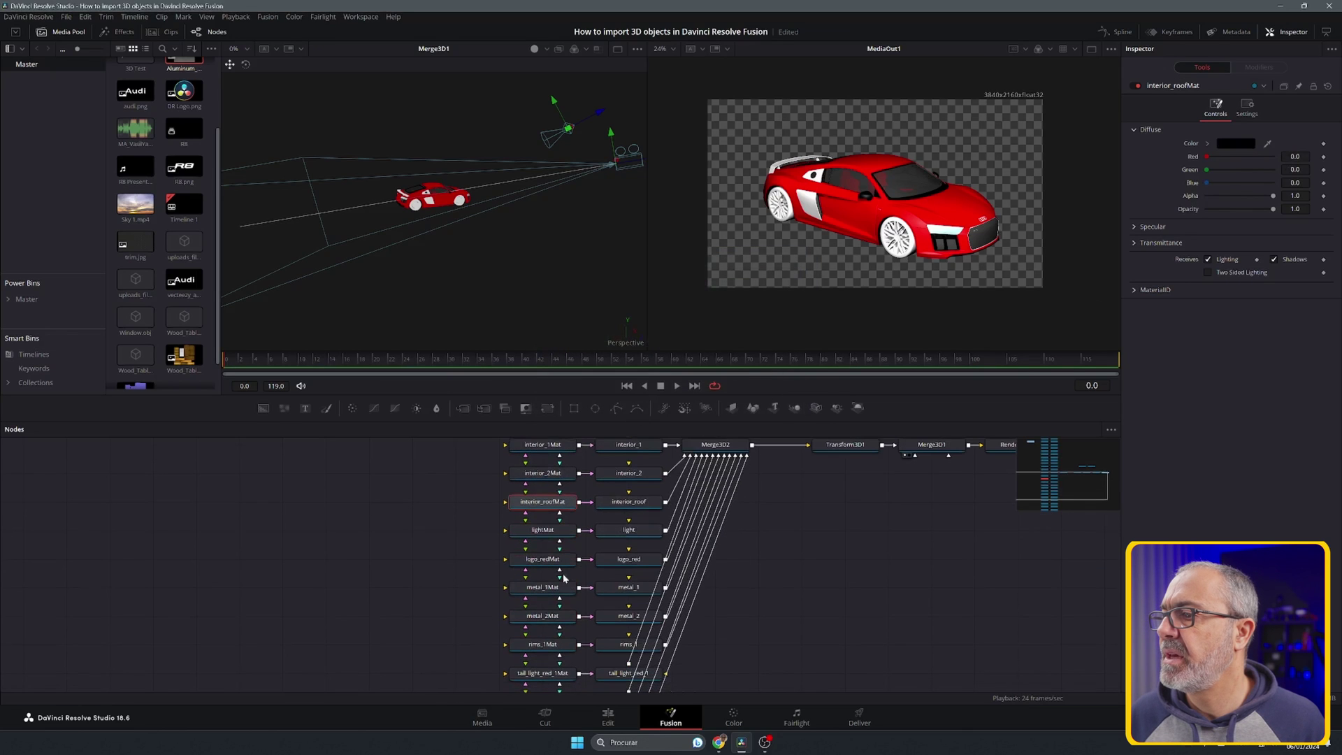
{"action": "left_click", "coordinate": [530, 533]}
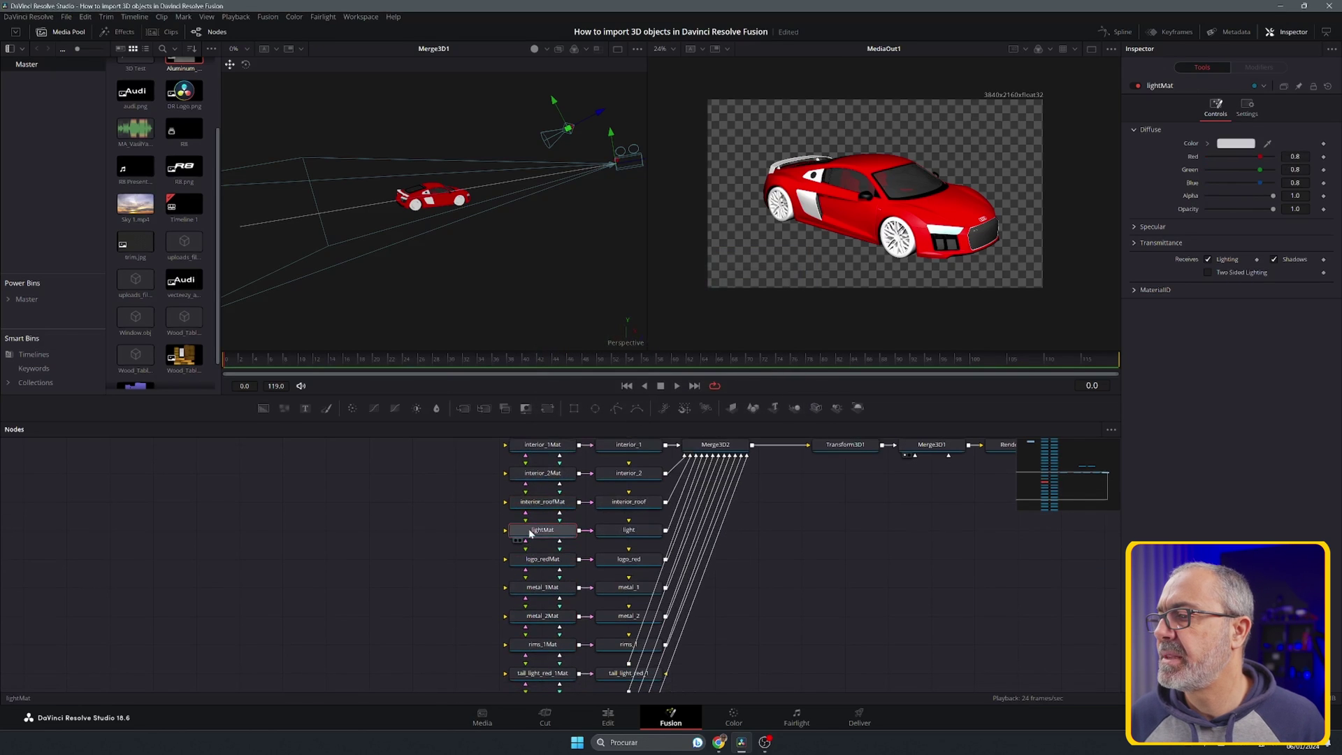
{"action": "left_click", "coordinate": [1252, 144]}
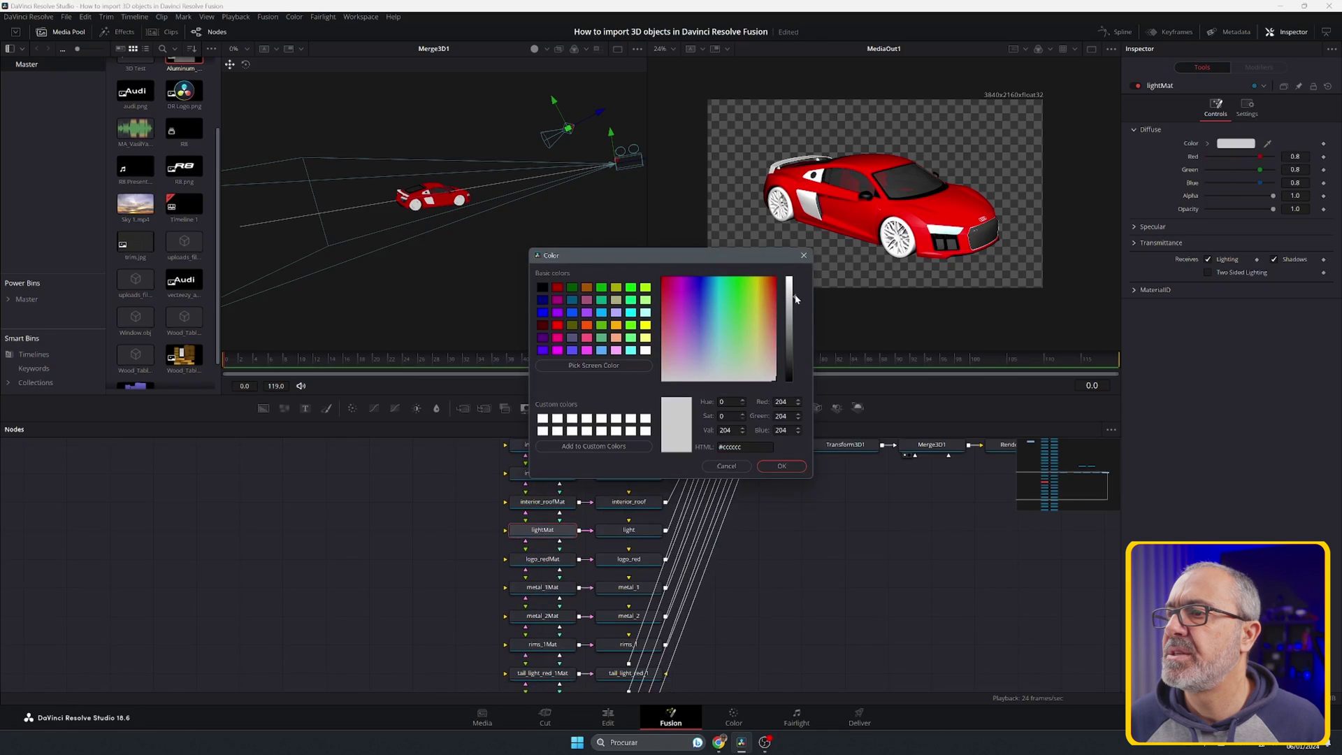
{"action": "left_click_drag", "start_coordinate": [795, 299], "coordinate": [795, 294]}
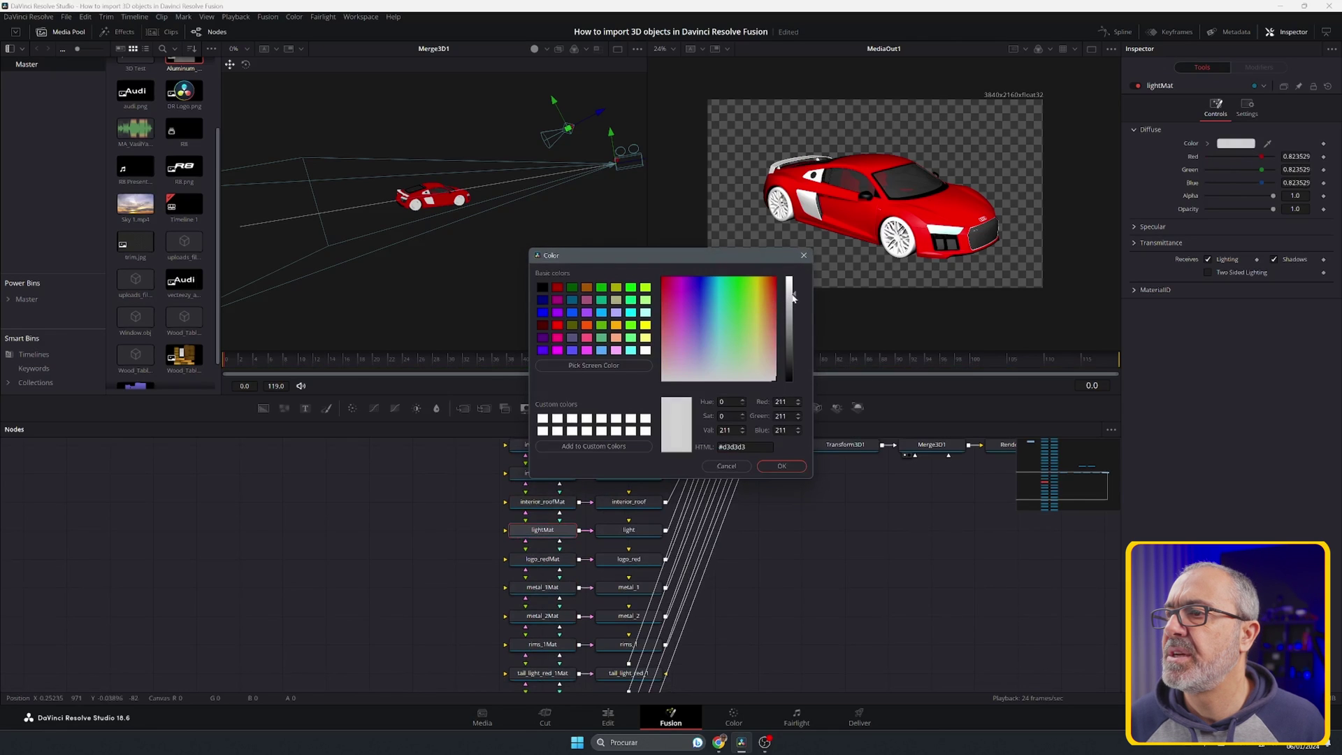
{"action": "left_click", "coordinate": [719, 358]}
{"action": "left_click", "coordinate": [782, 466]}
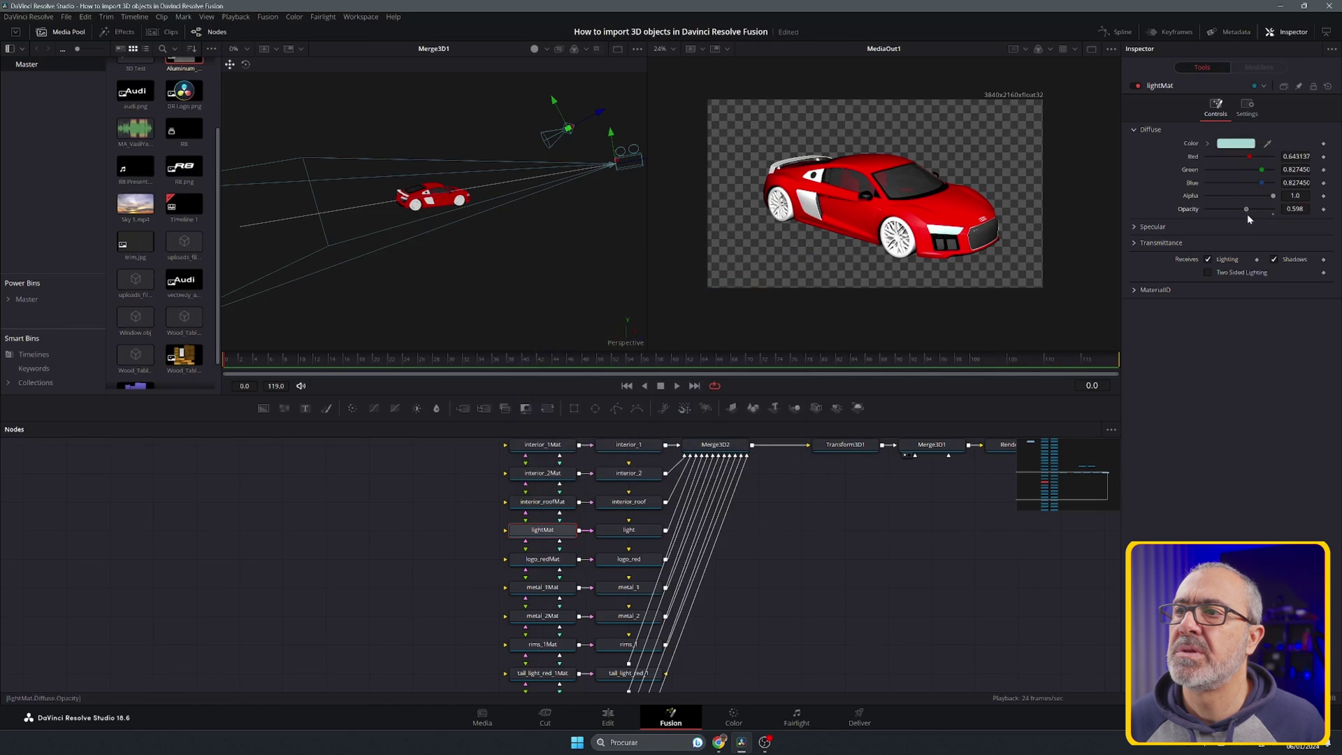
{"action": "left_click_drag", "start_coordinate": [1248, 215], "coordinate": [1231, 220]}
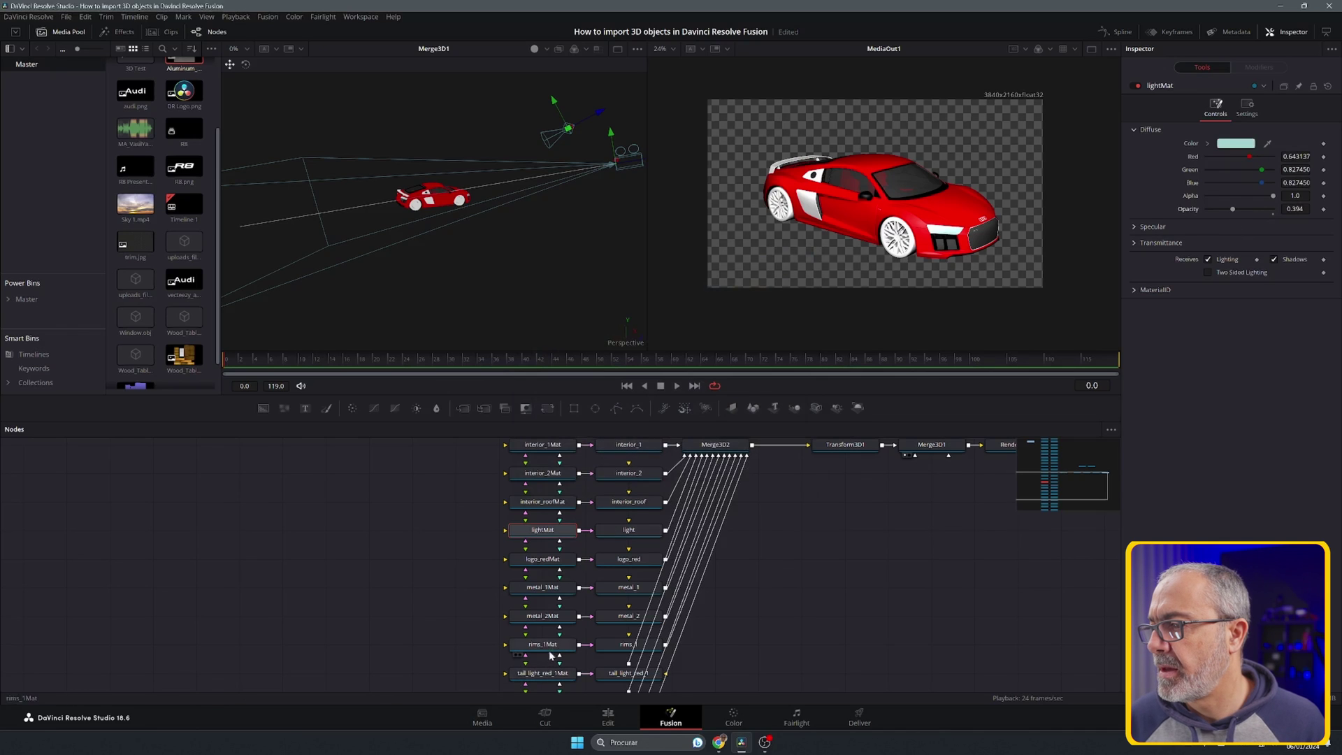
- Set logo_redMat's diffuse colour to pure red #ff0000
{"action": "left_click", "coordinate": [541, 560]}
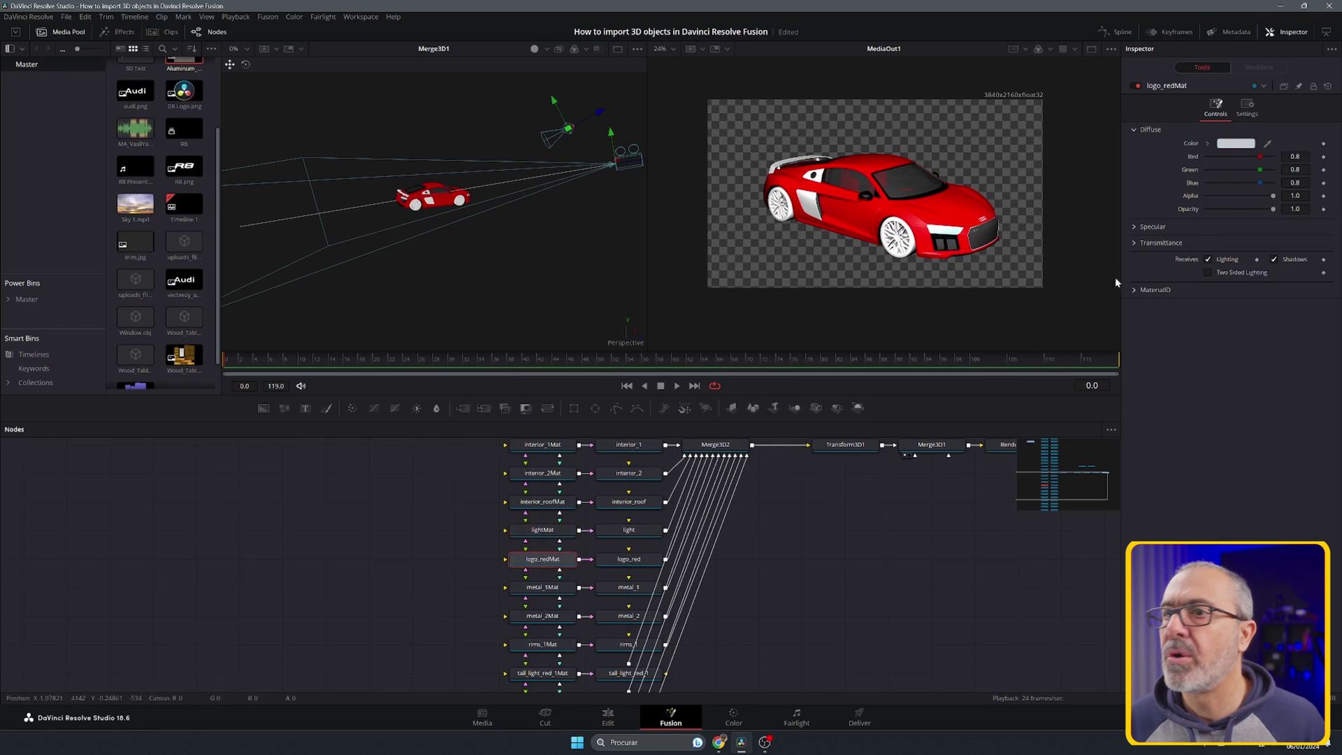
{"action": "left_click", "coordinate": [1234, 144]}
{"action": "left_click", "coordinate": [774, 278]}
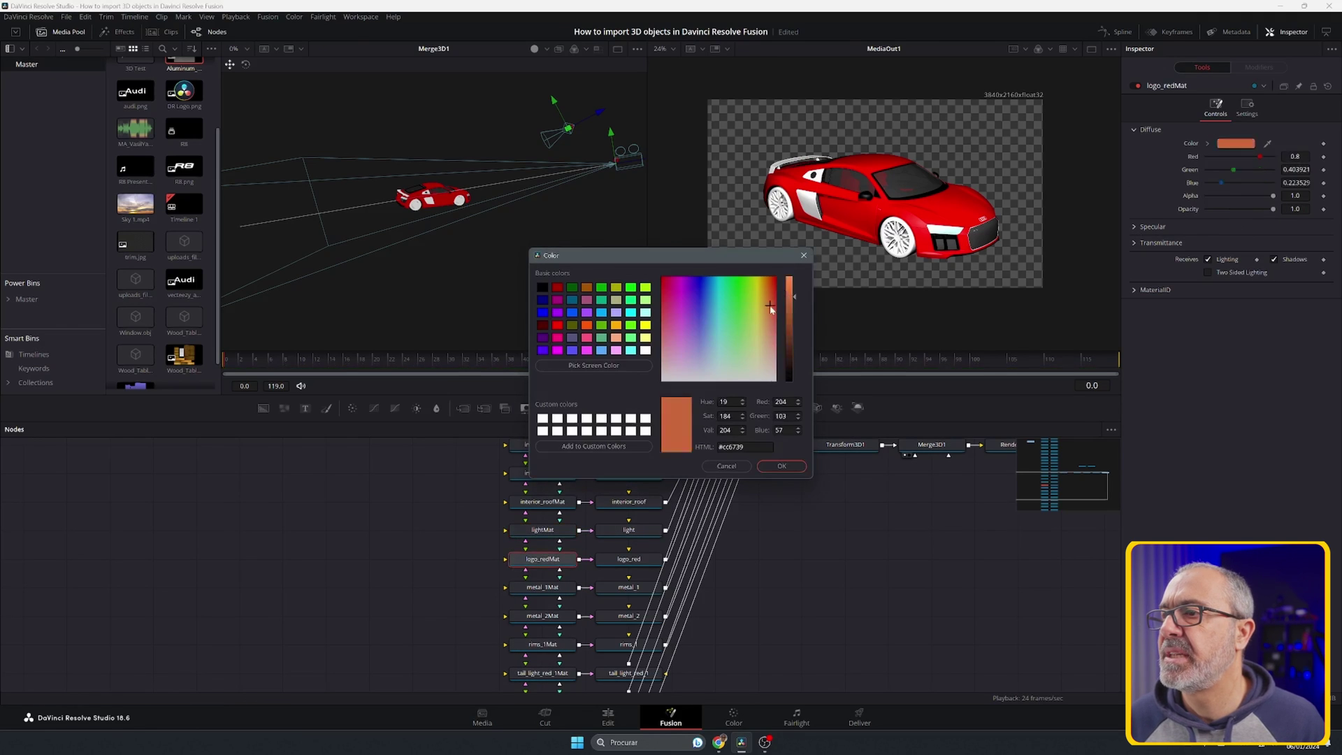
{"action": "left_click_drag", "start_coordinate": [792, 293], "coordinate": [803, 269]}
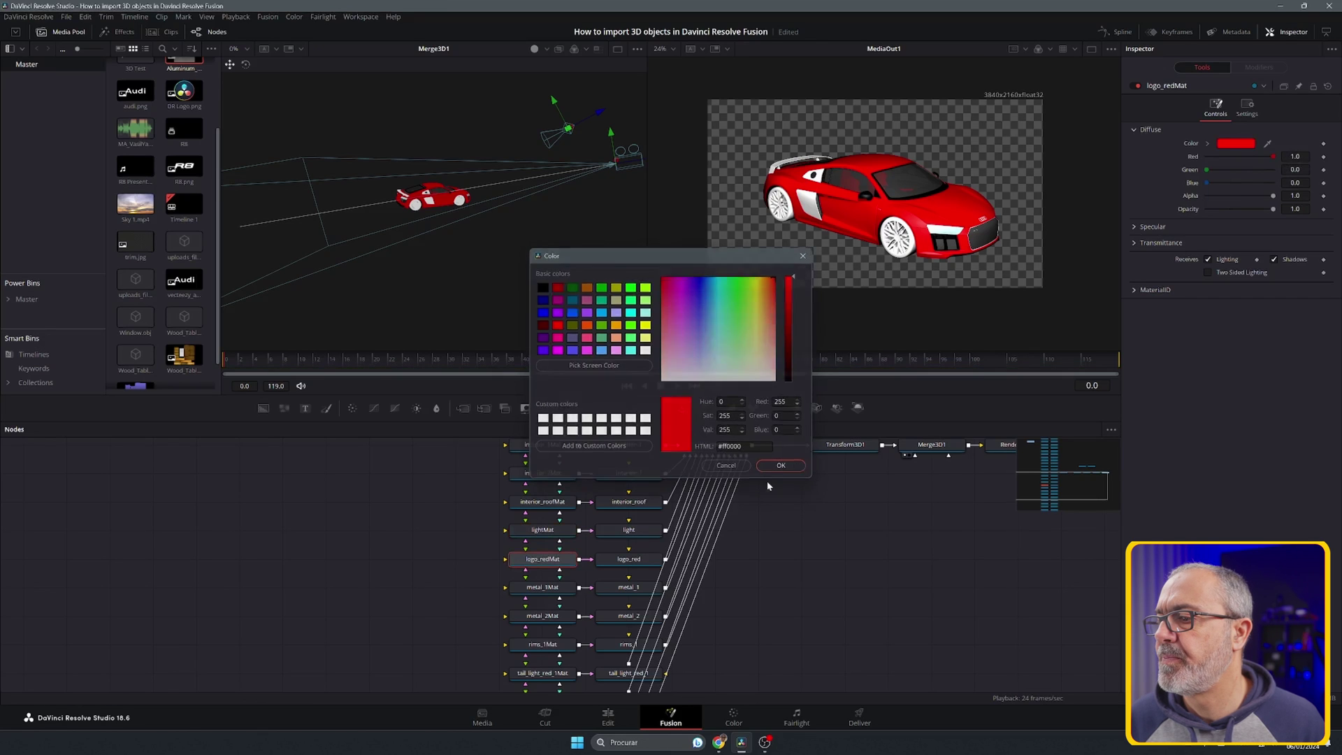
{"action": "key", "text": "Return"}
- Set metal_1Mat's diffuse colour to red #cc0000
{"action": "left_click", "coordinate": [545, 589]}
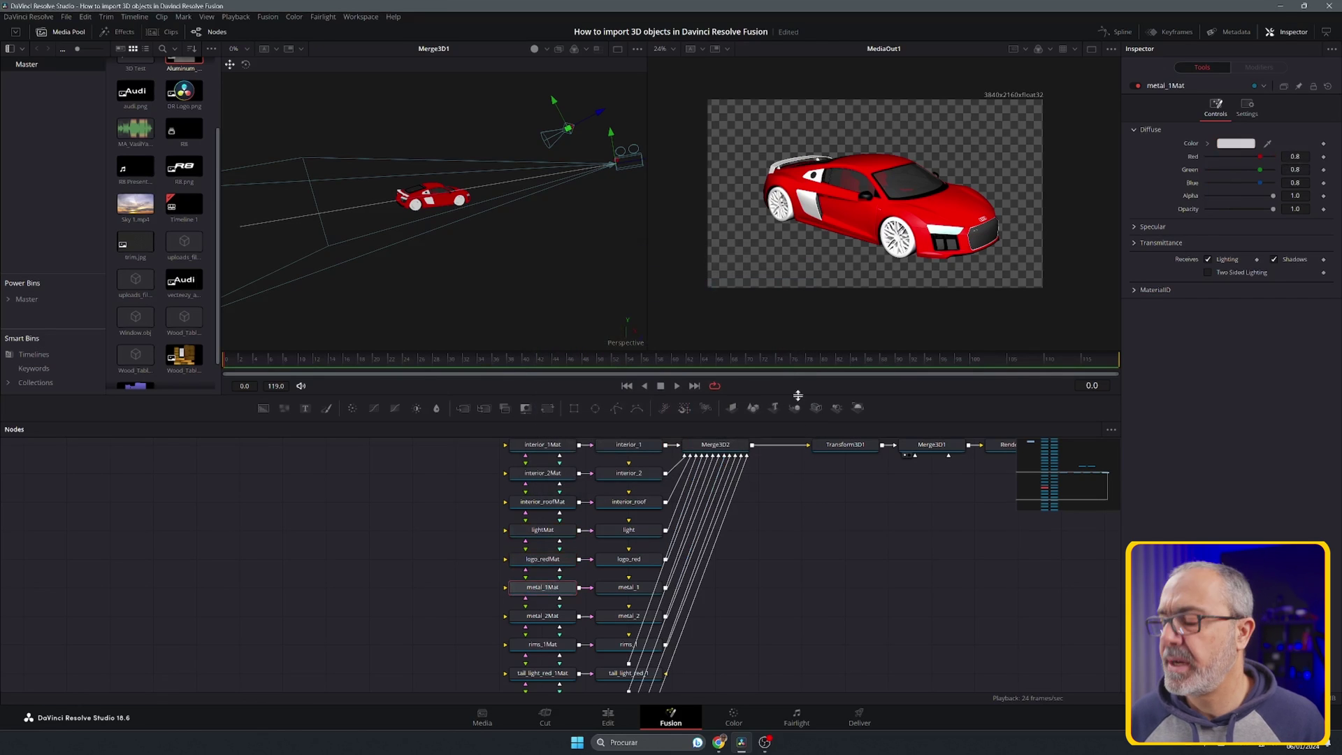
{"action": "left_click", "coordinate": [1248, 144]}
{"action": "left_click_drag", "start_coordinate": [770, 306], "coordinate": [776, 277]}
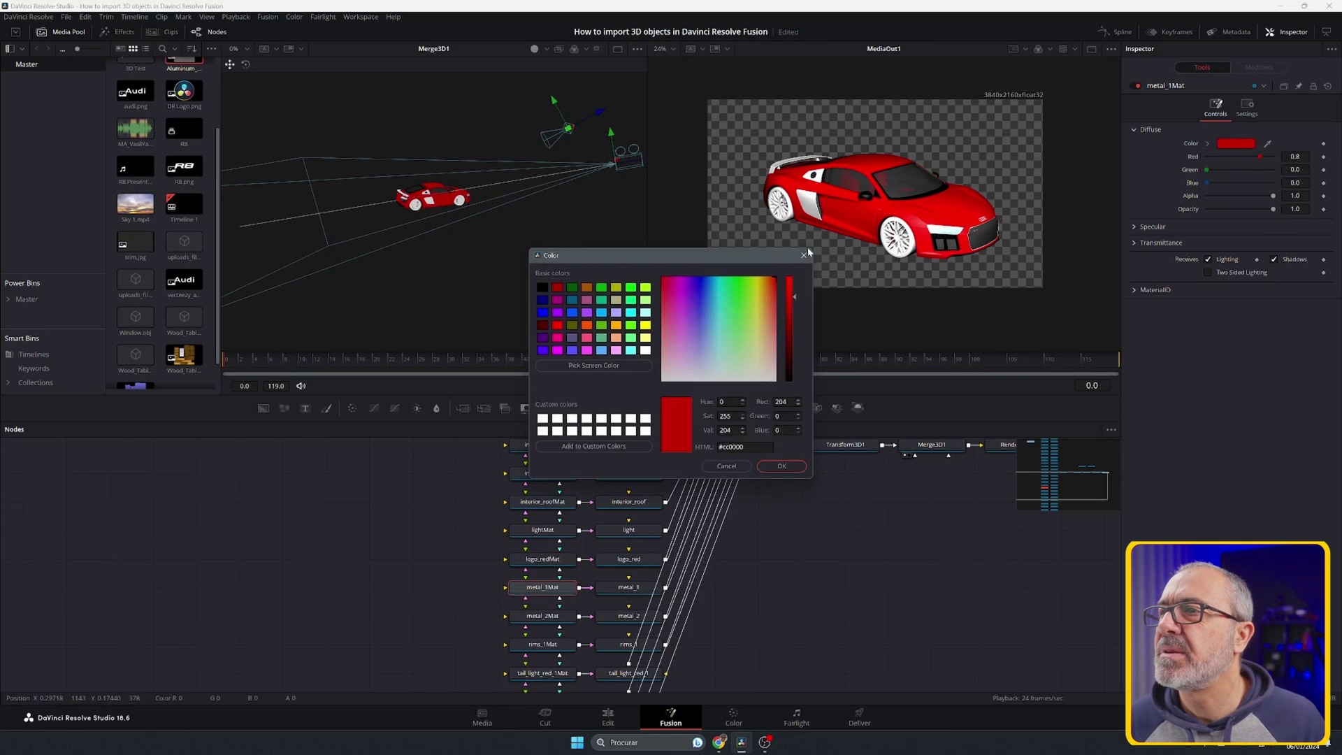
{"action": "left_click", "coordinate": [785, 468]}
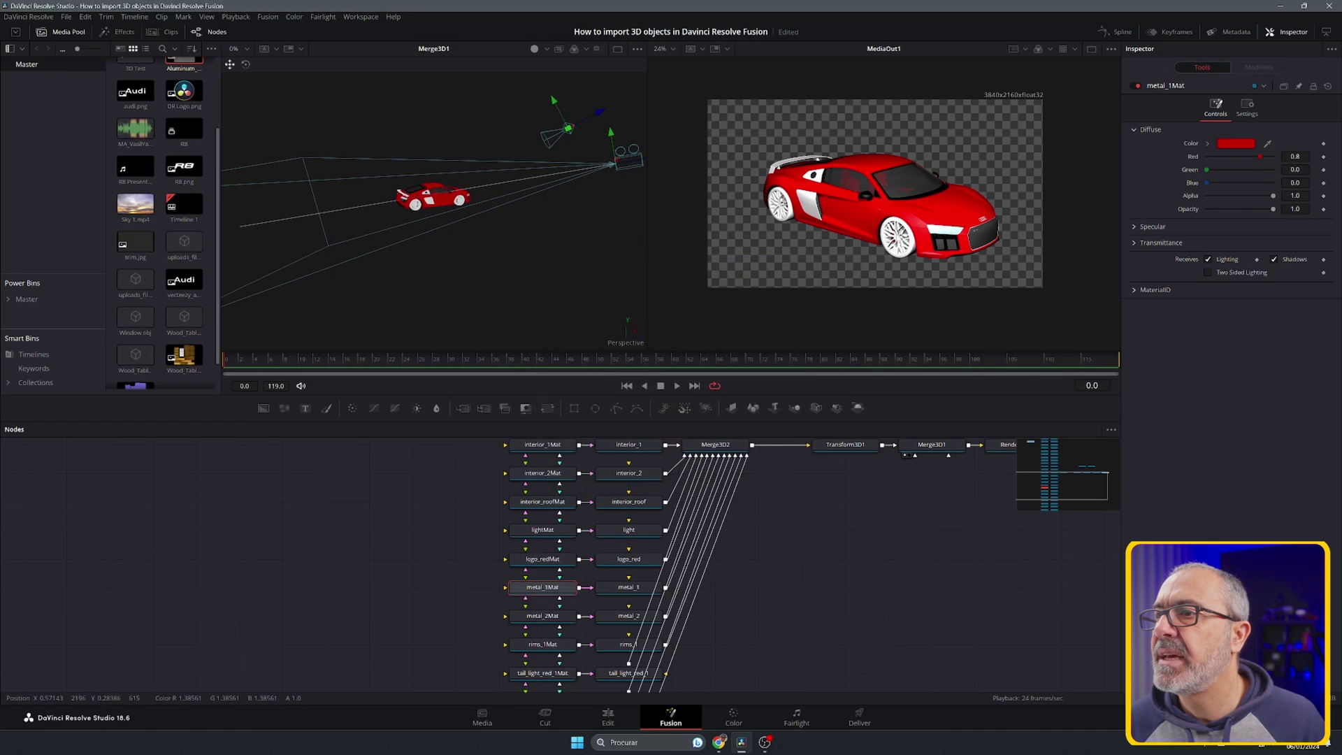
- Set metal_2Mat's diffuse colour to medium grey #737373
{"action": "left_click", "coordinate": [544, 625]}
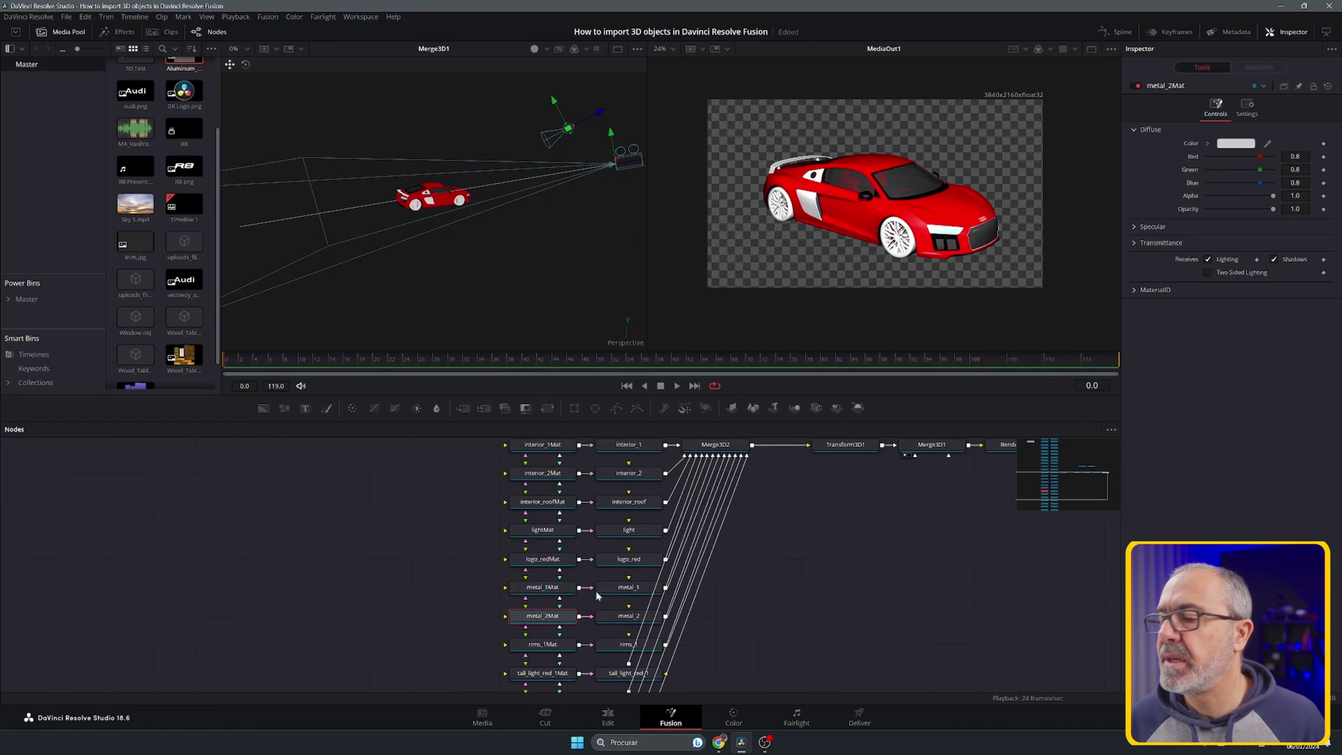
{"action": "left_click", "coordinate": [1245, 146]}
{"action": "left_click", "coordinate": [794, 336]}
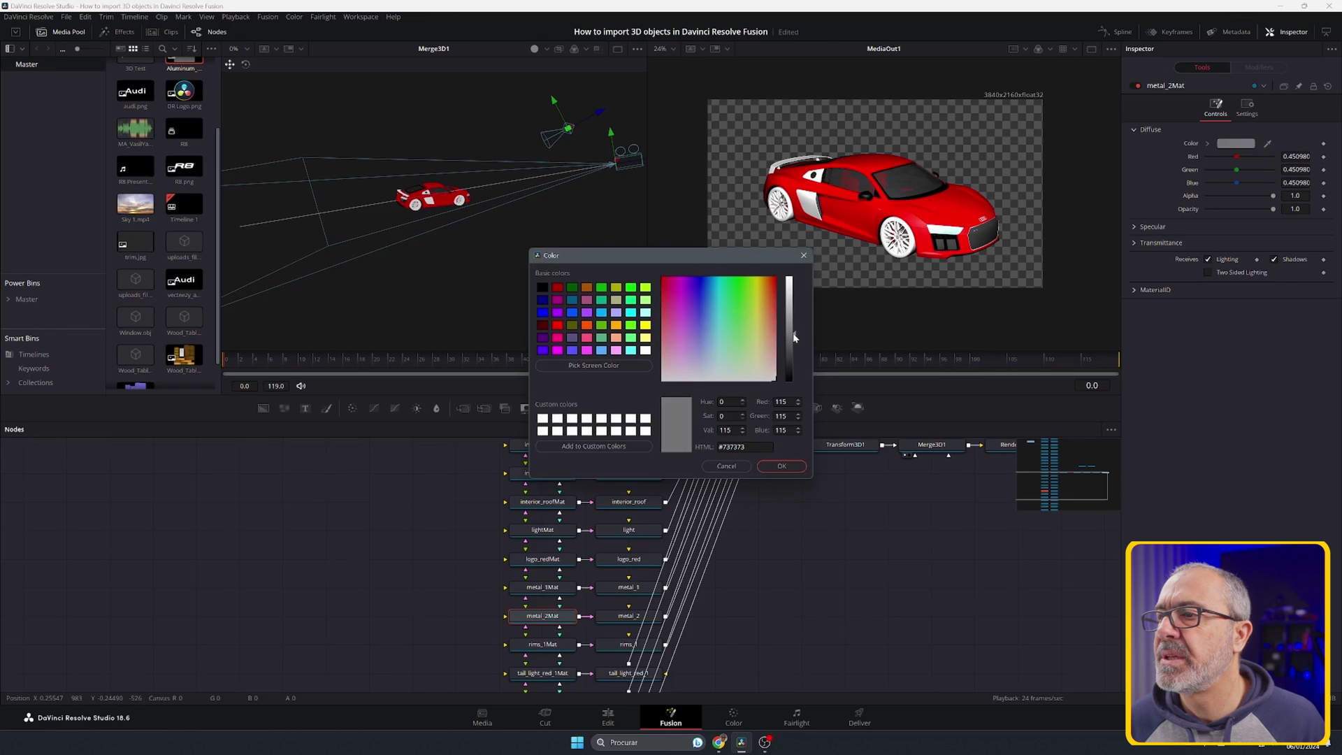
{"action": "left_click", "coordinate": [782, 466]}
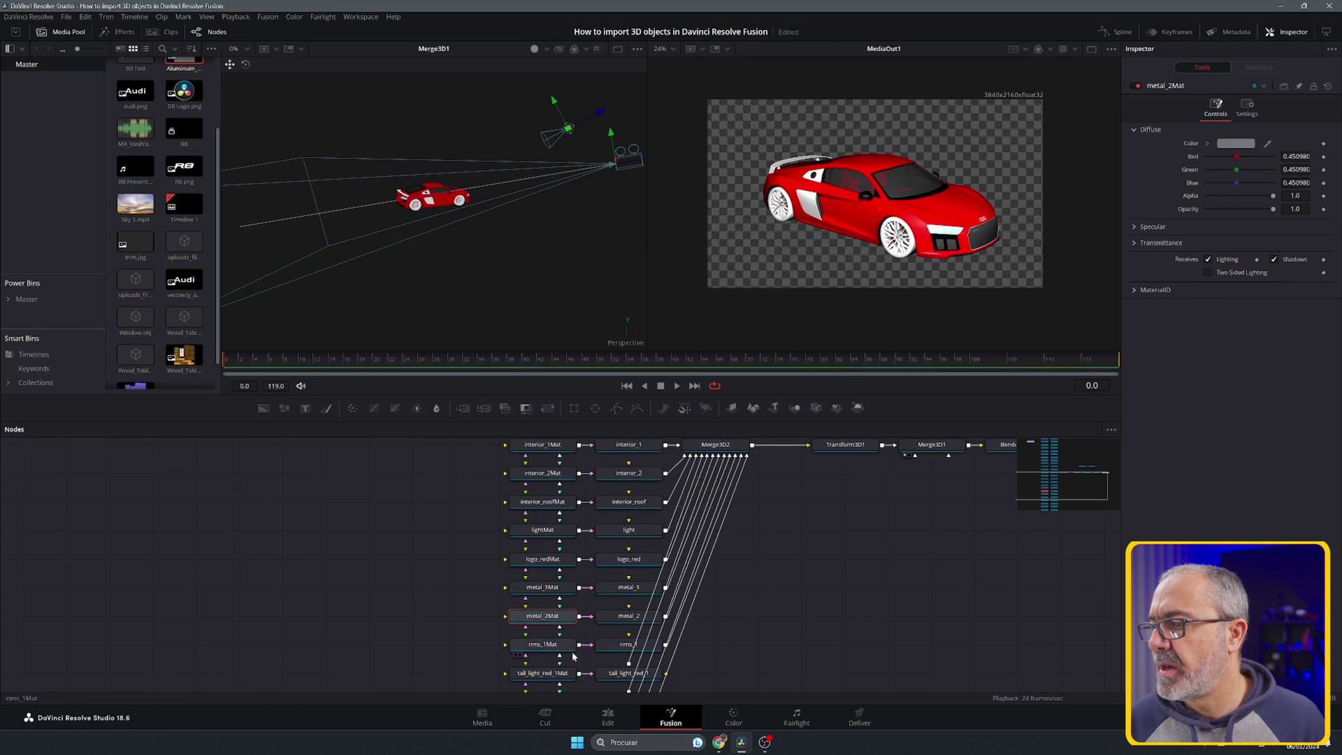
- Set rims_1Mat's diffuse colour to dark grey #4a4a4a
{"action": "left_click", "coordinate": [534, 646]}
{"action": "left_click", "coordinate": [1236, 144]}
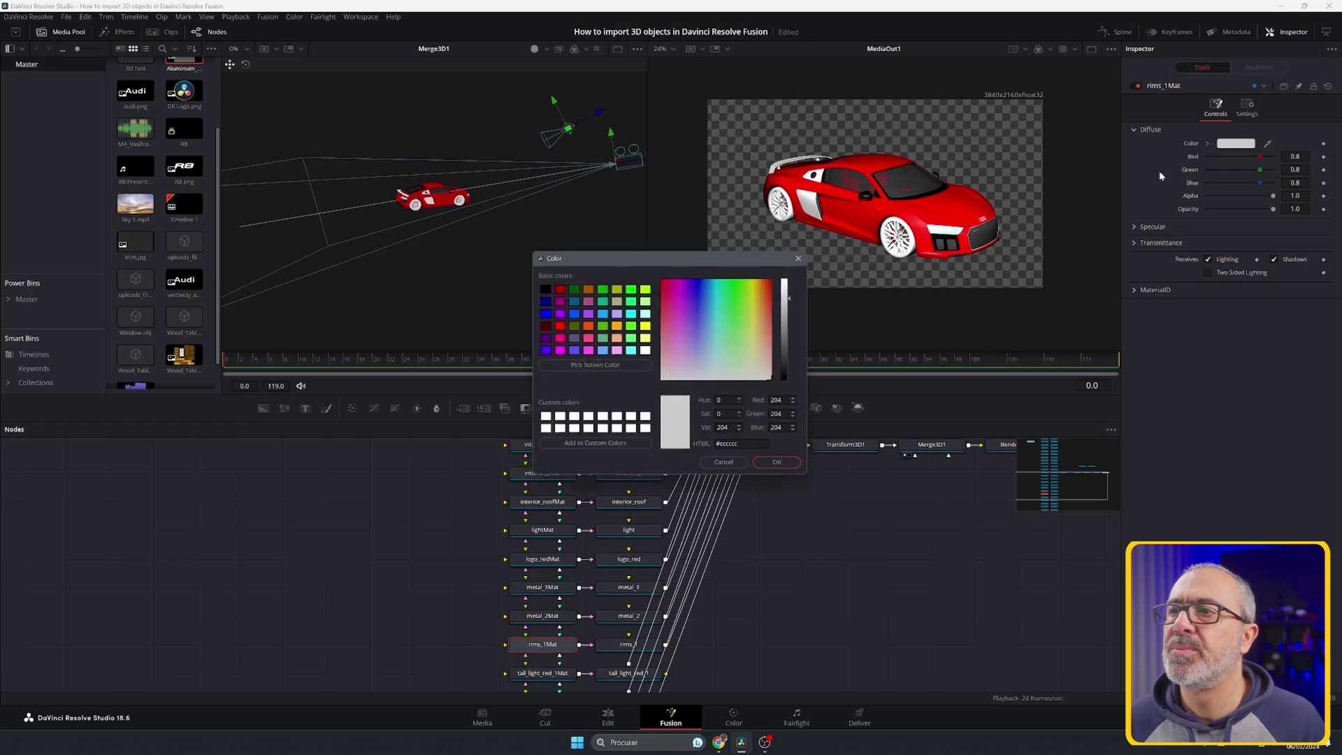
{"action": "left_click_drag", "start_coordinate": [792, 298], "coordinate": [792, 353]}
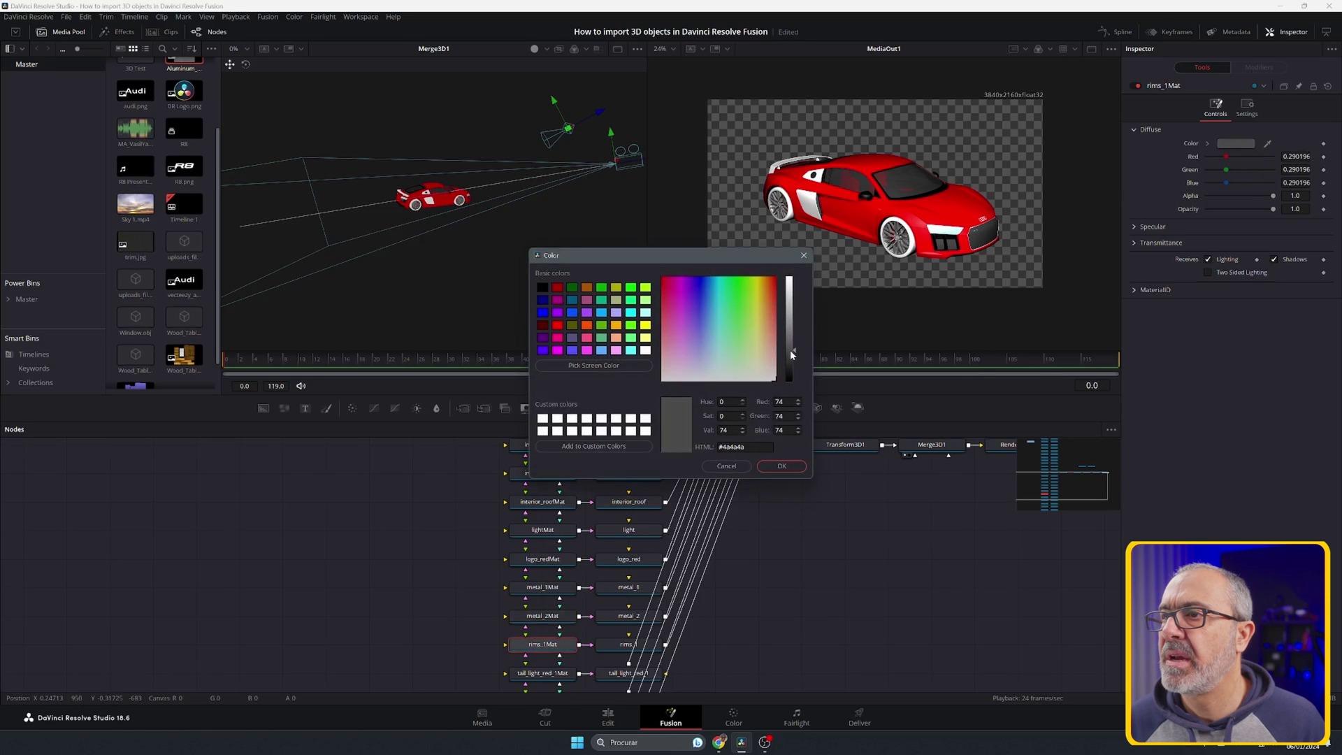
{"action": "left_click", "coordinate": [782, 466]}
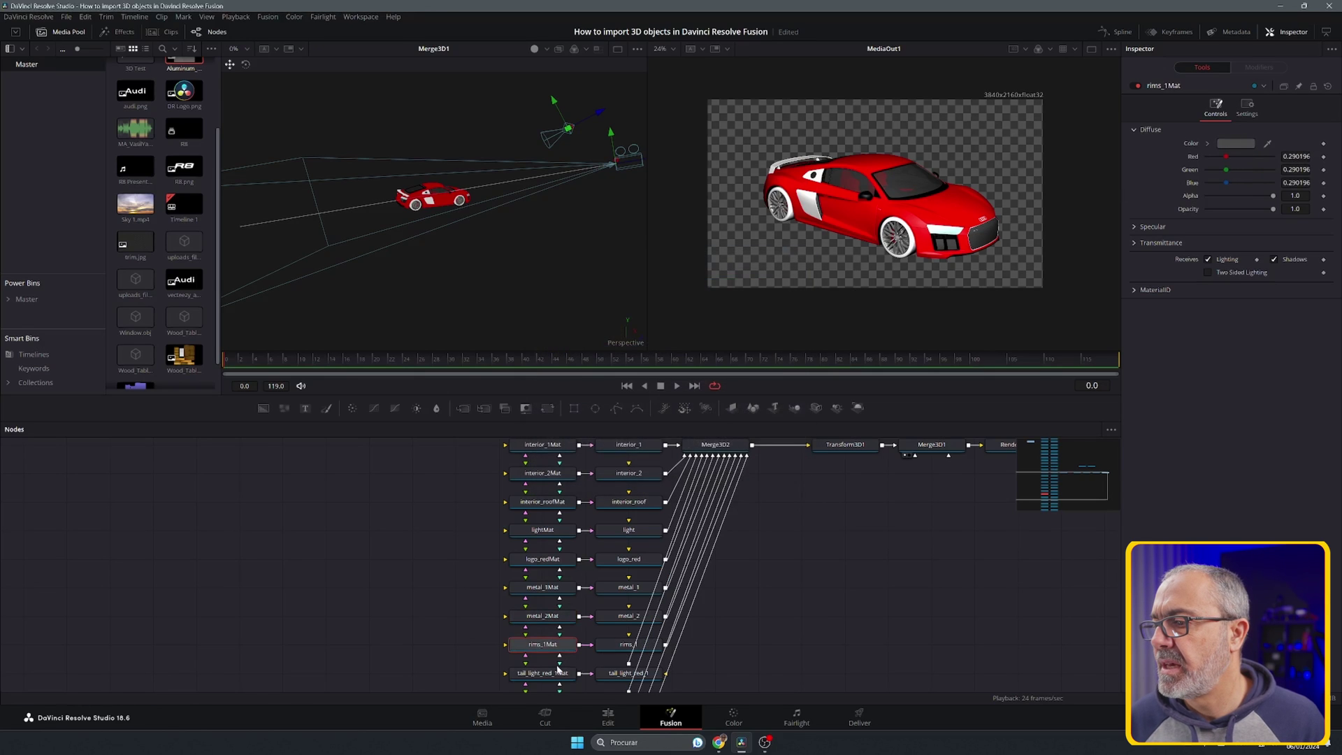
- Set tail_light_red_1Mat's diffuse colour to red #cc0a0a and its opacity to 0.937
{"action": "left_click", "coordinate": [532, 673]}
{"action": "scroll", "coordinate": [532, 678], "scroll_direction": "down", "scroll_amount": 1}
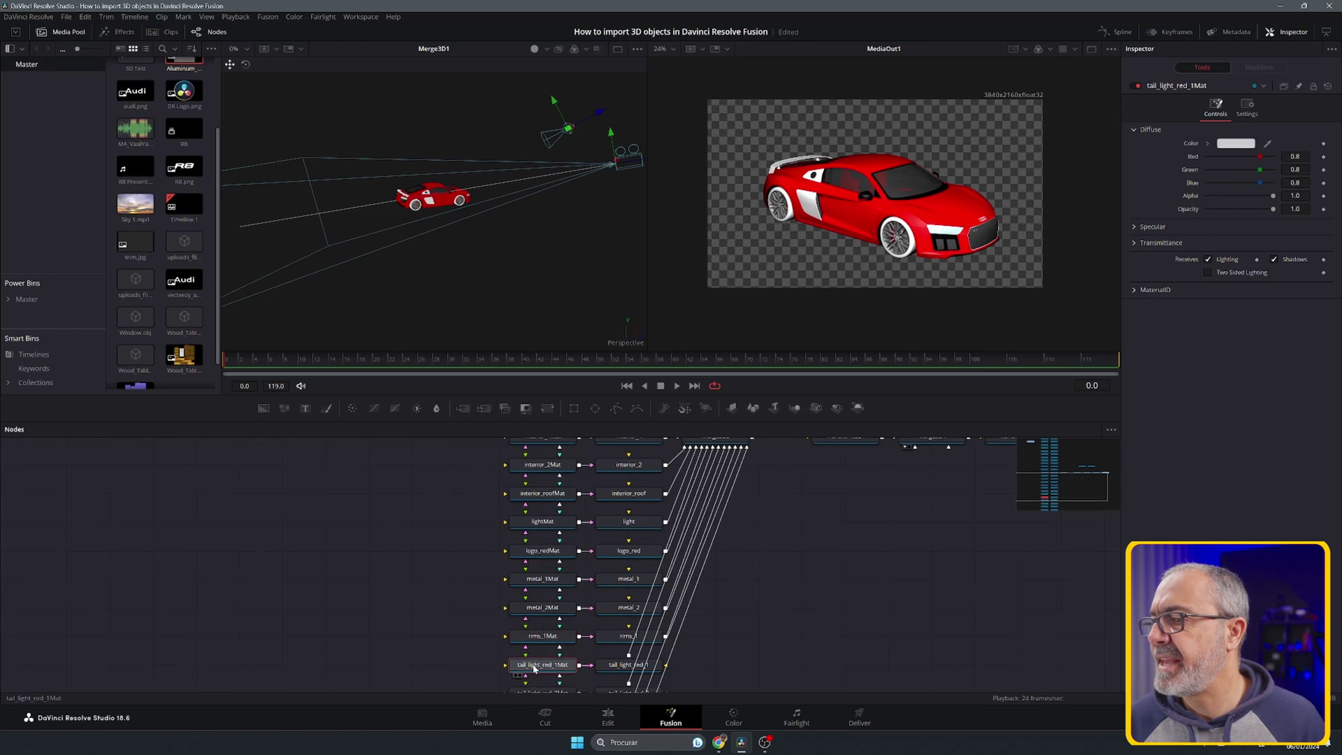
{"action": "left_click", "coordinate": [1236, 144]}
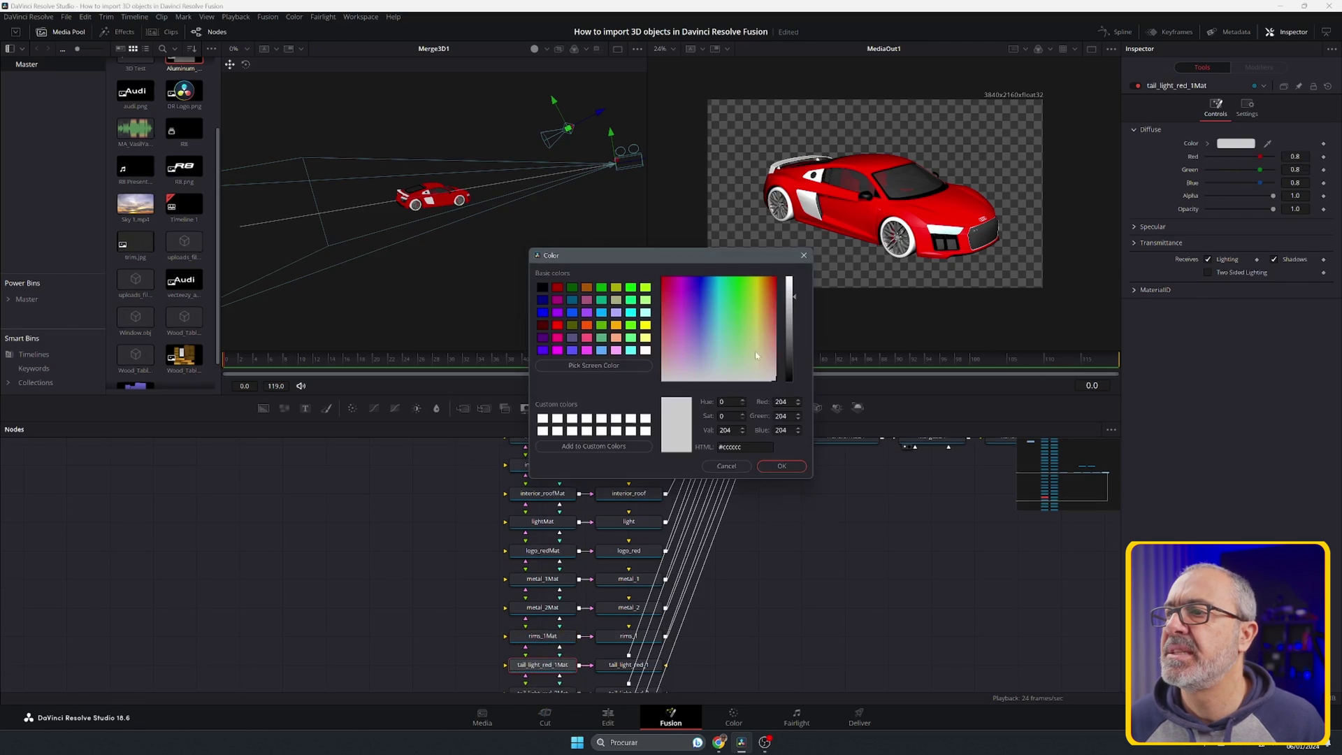
{"action": "left_click", "coordinate": [775, 281]}
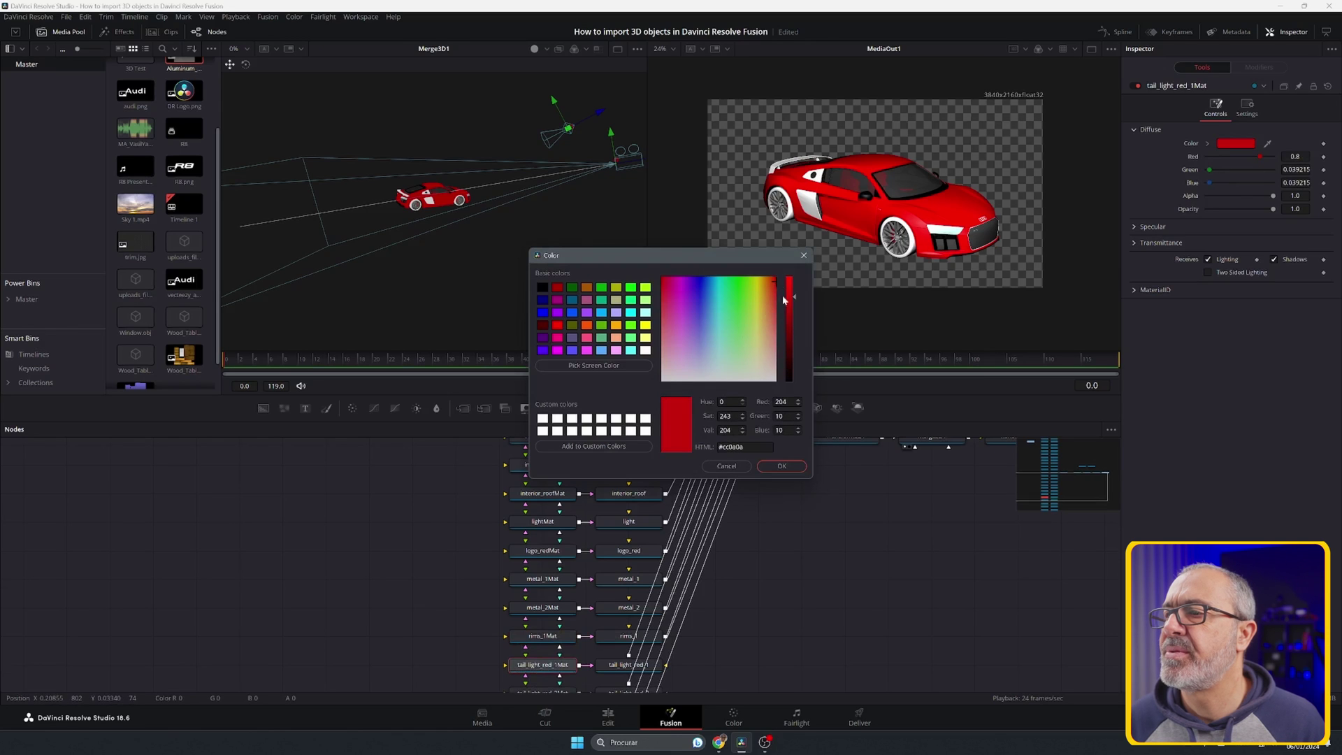
{"action": "left_click", "coordinate": [780, 465]}
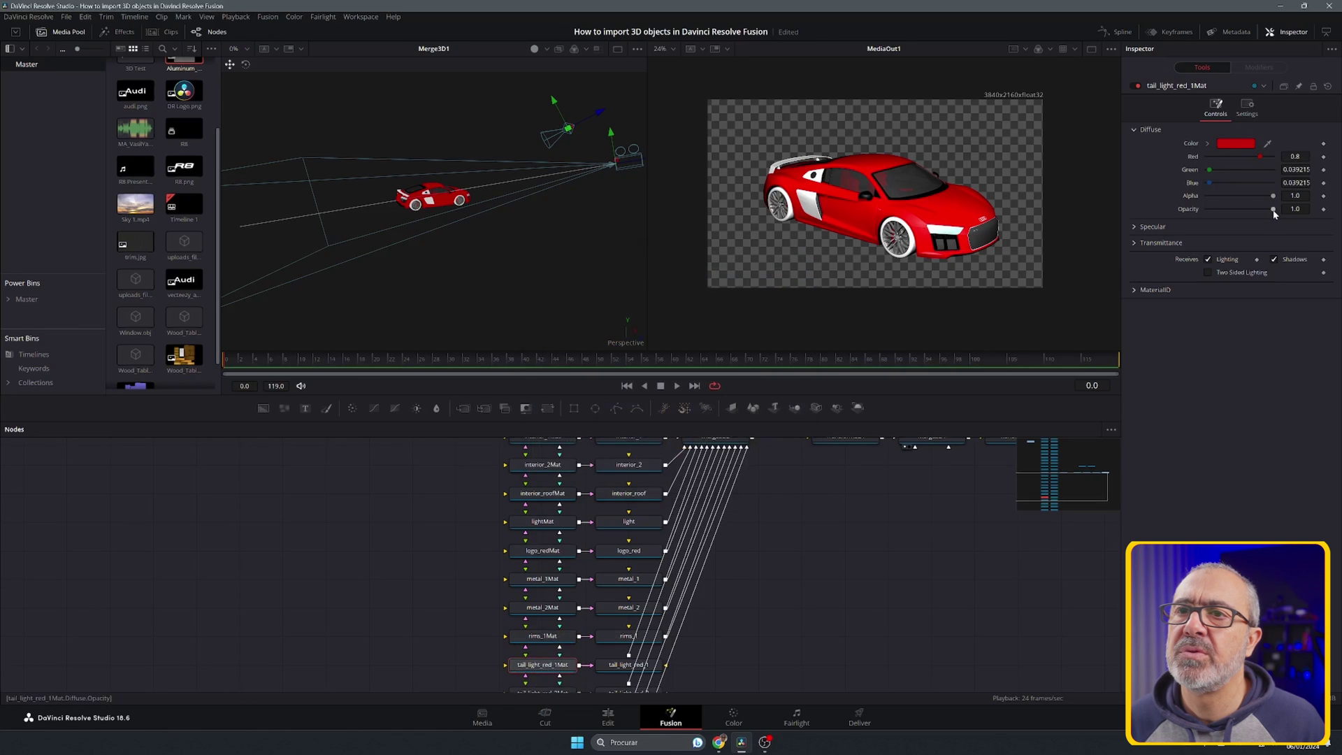
{"action": "left_click_drag", "start_coordinate": [1270, 208], "coordinate": [1273, 210]}
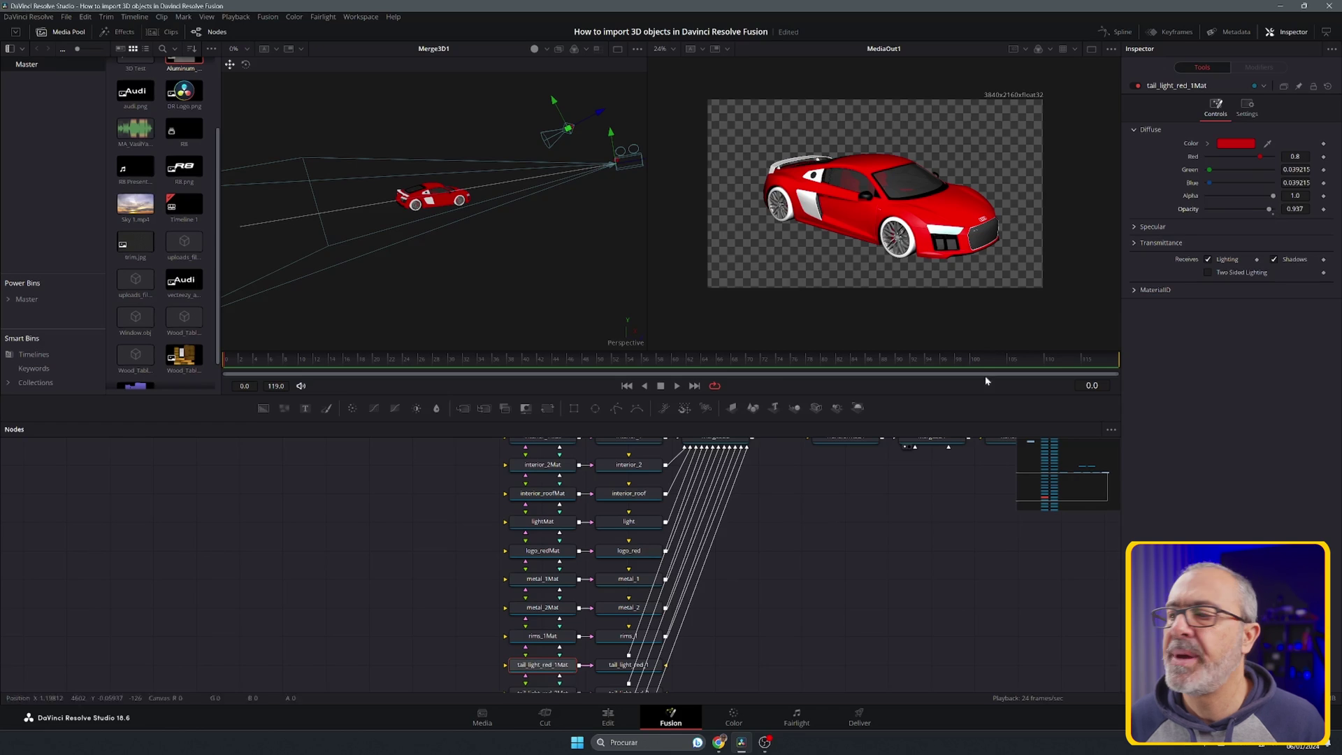
- Set trimMat's diffuse colour to dark grey, with red, green and blue at 0.2
{"action": "scroll", "coordinate": [645, 626], "scroll_direction": "down", "scroll_amount": 3}
{"action": "left_click", "coordinate": [542, 602]}
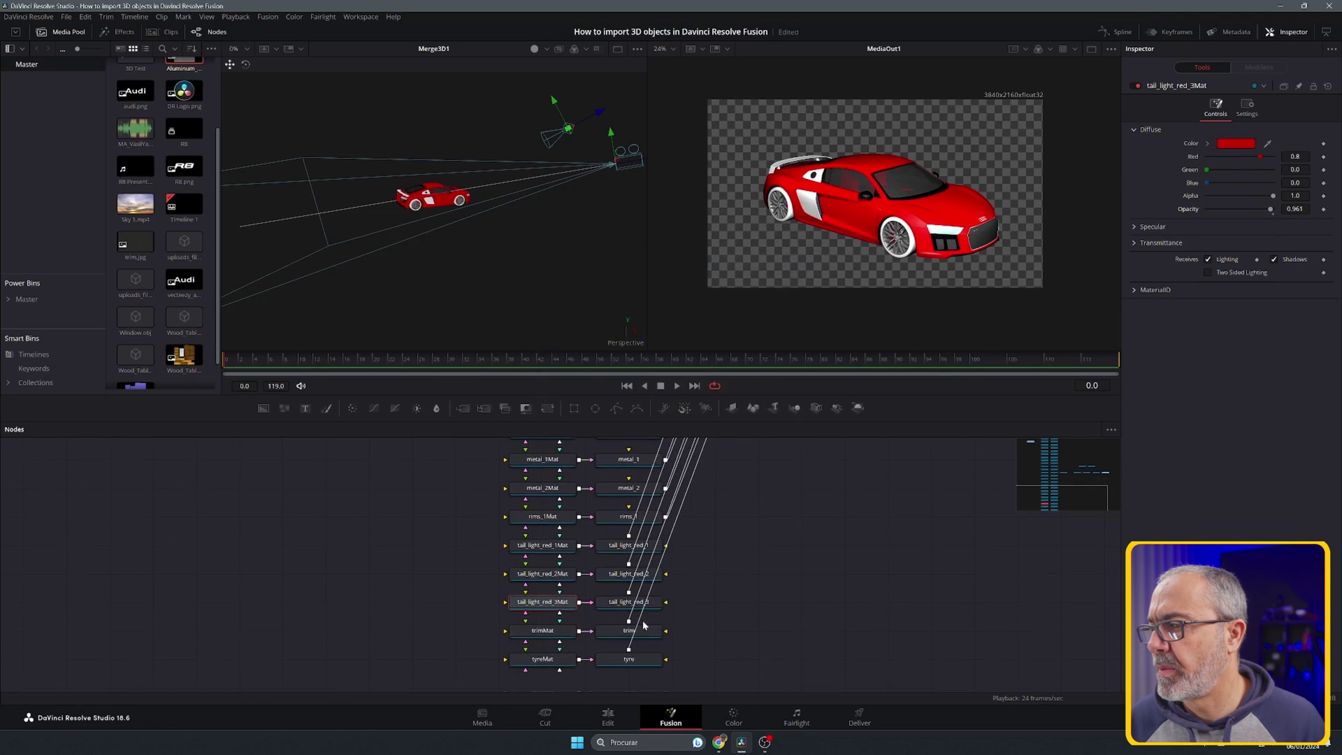
{"action": "left_click", "coordinate": [537, 632]}
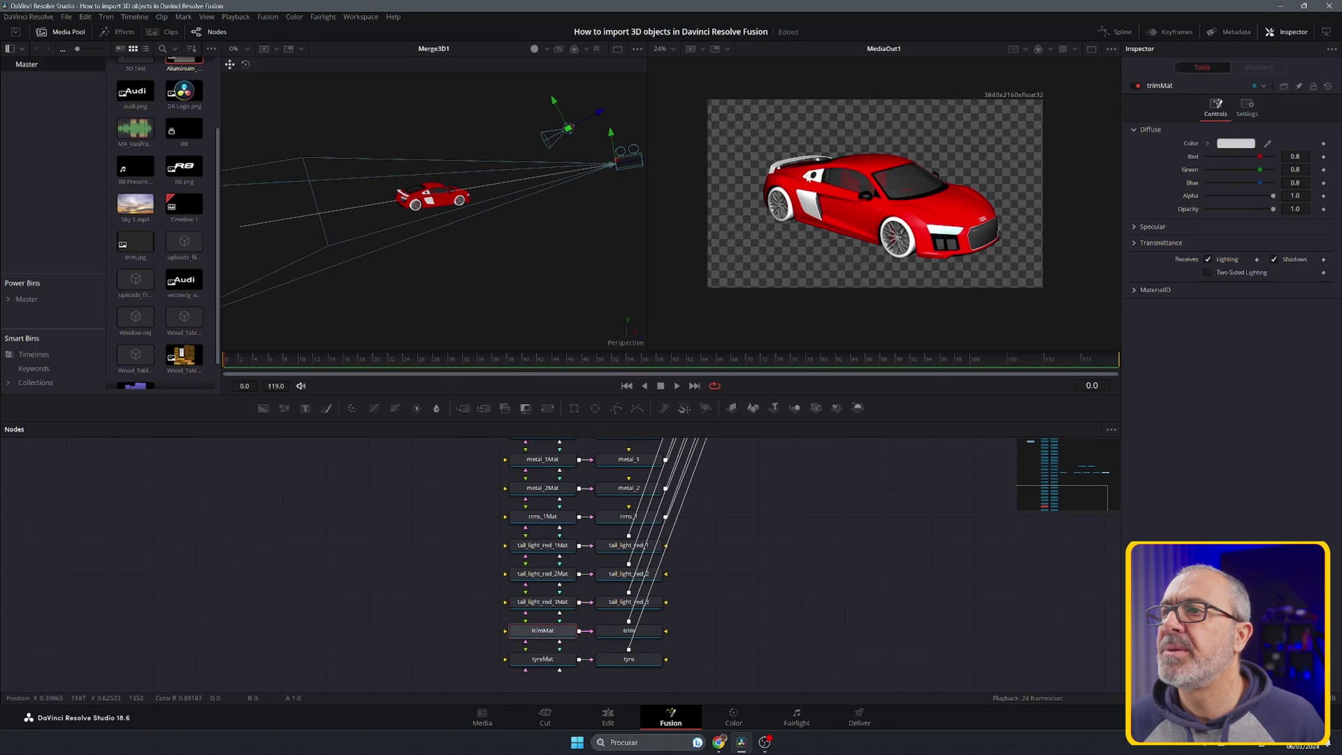
{"action": "left_click", "coordinate": [1242, 145]}
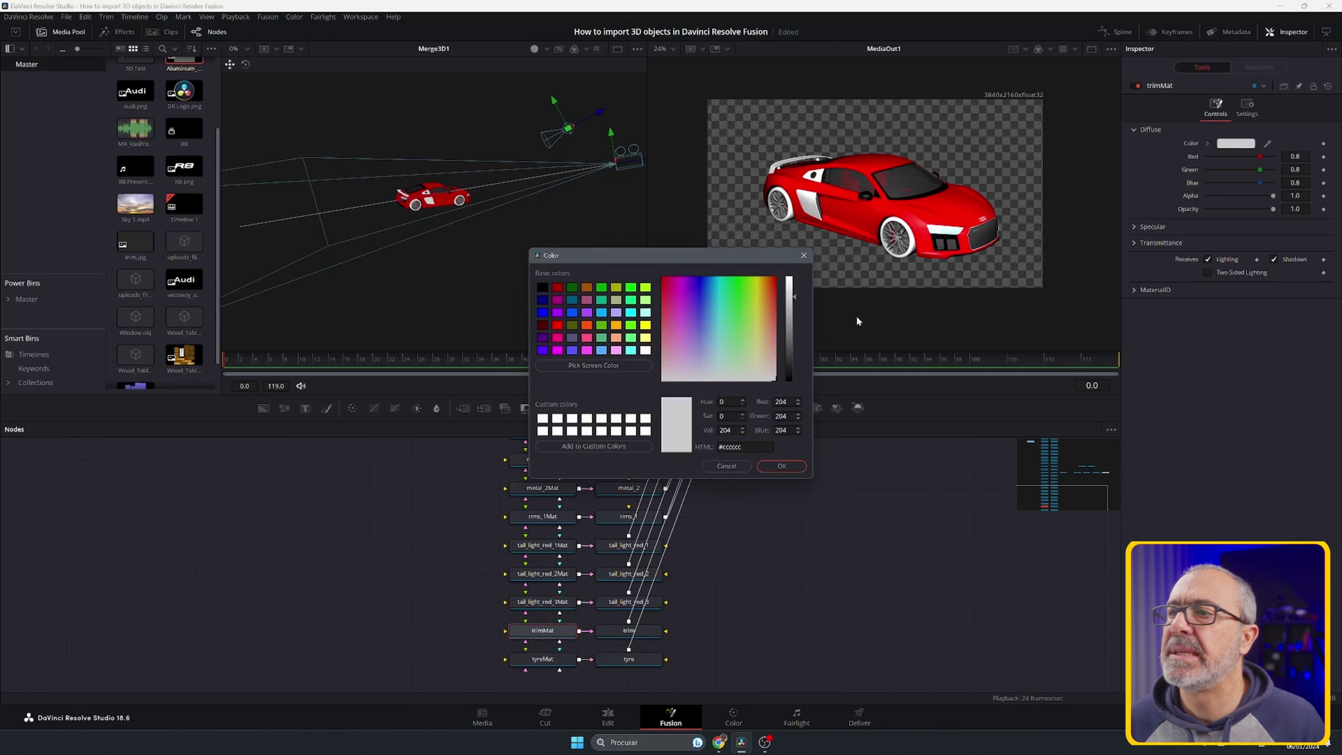
{"action": "left_click_drag", "start_coordinate": [793, 325], "coordinate": [790, 368]}
{"action": "left_click", "coordinate": [781, 466]}
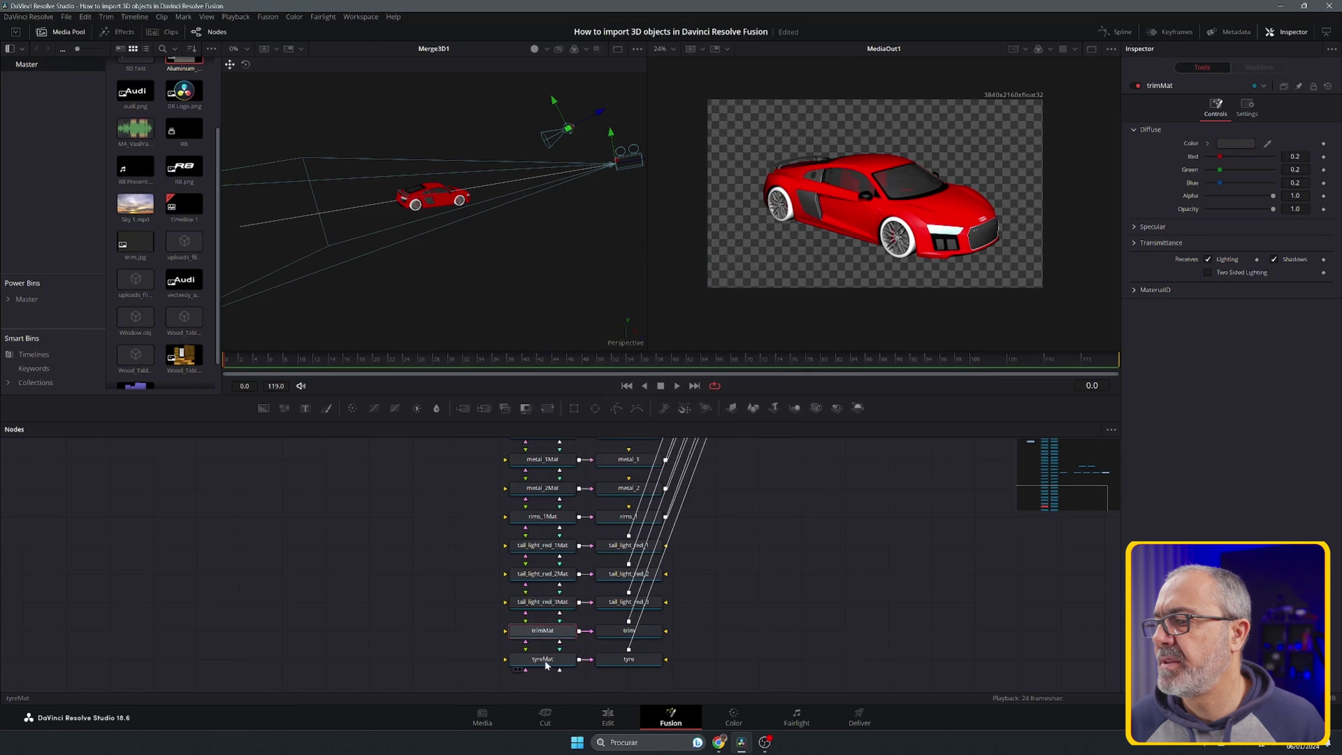
- Set tyreMat's diffuse colour to pure black #000000
{"action": "left_click", "coordinate": [535, 664]}
{"action": "left_click", "coordinate": [1248, 144]}
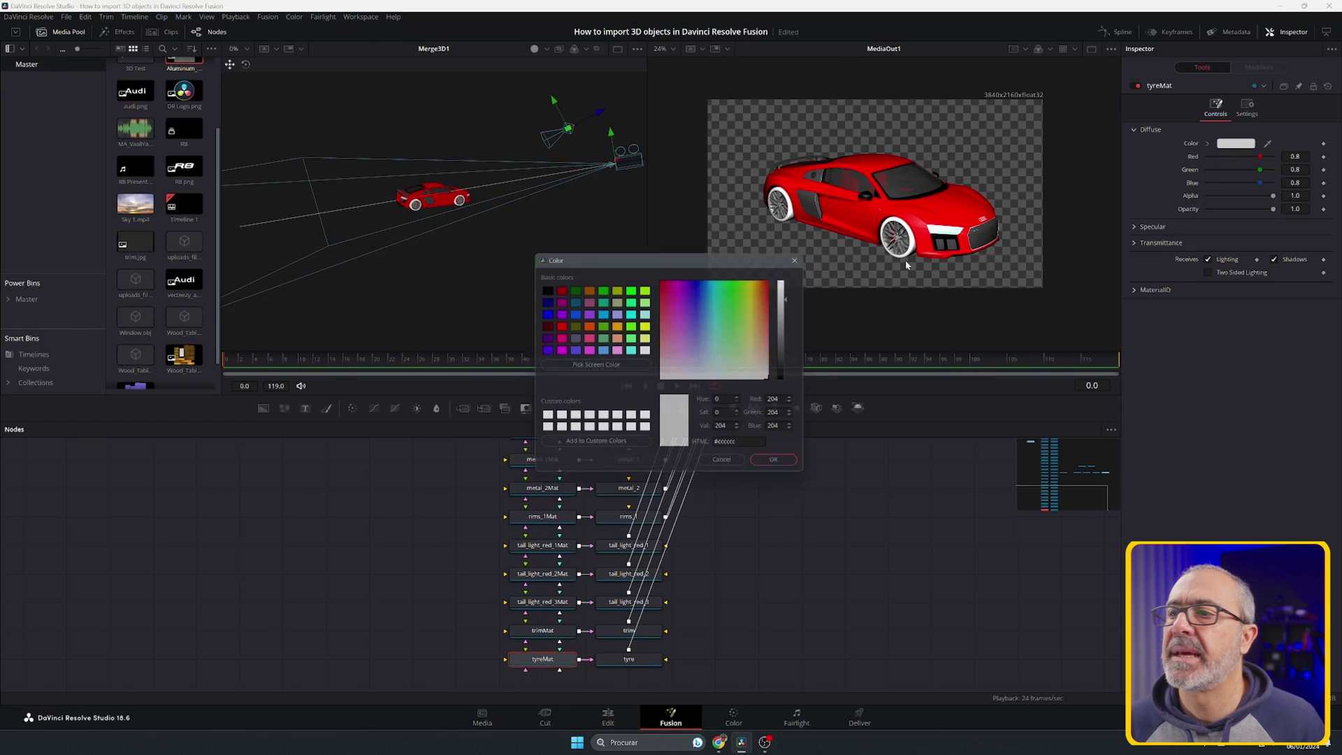
{"action": "left_click_drag", "start_coordinate": [795, 298], "coordinate": [791, 384]}
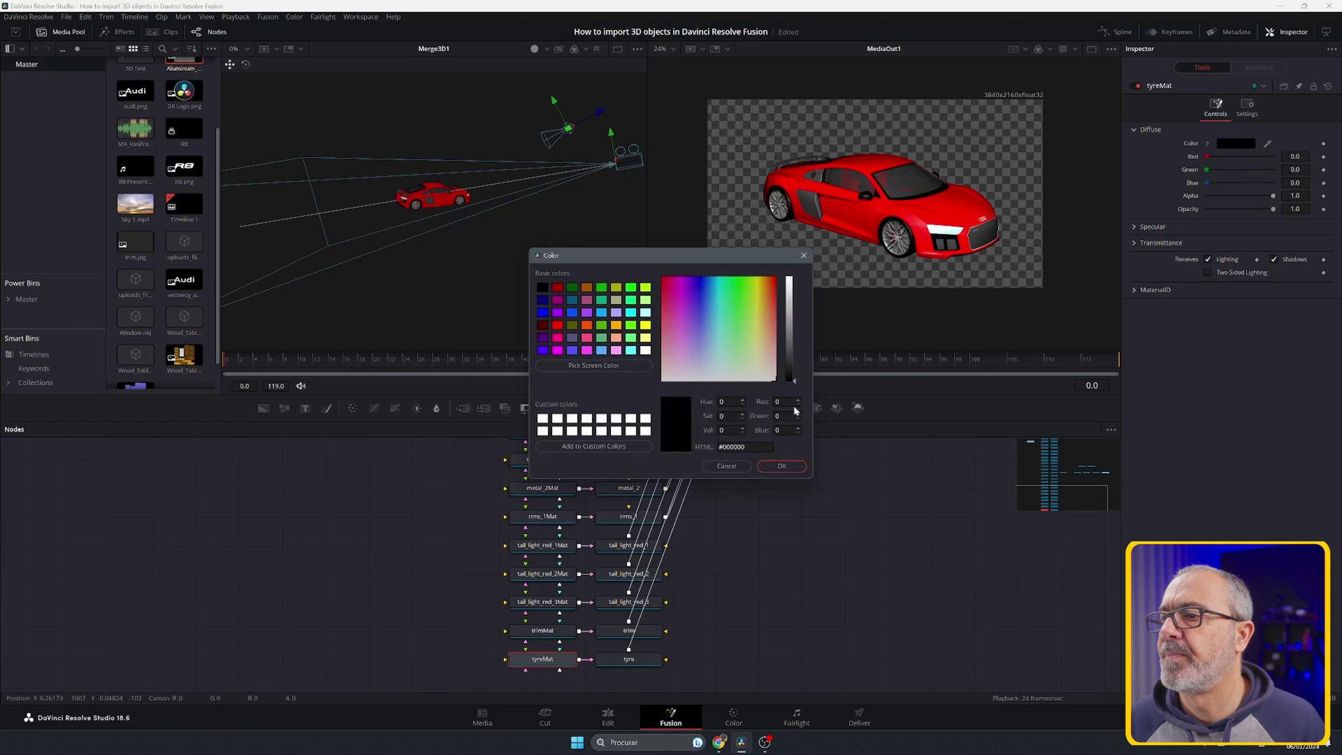
{"action": "left_click", "coordinate": [783, 466]}
- Set Aluminium_1Mat's diffuse colour to a lighter grey, #656565
{"action": "scroll", "coordinate": [566, 542], "scroll_direction": "up", "scroll_amount": 10}
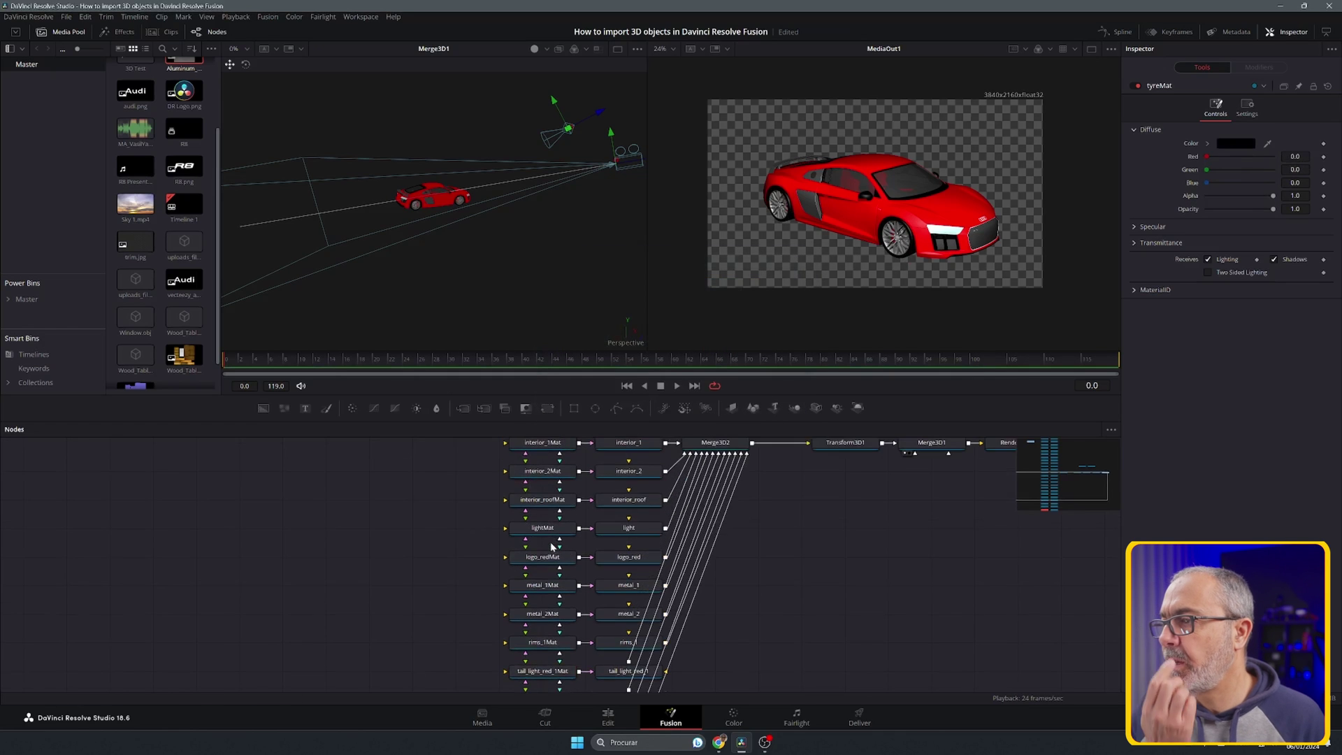
{"action": "scroll", "coordinate": [551, 546], "scroll_direction": "up", "scroll_amount": 10}
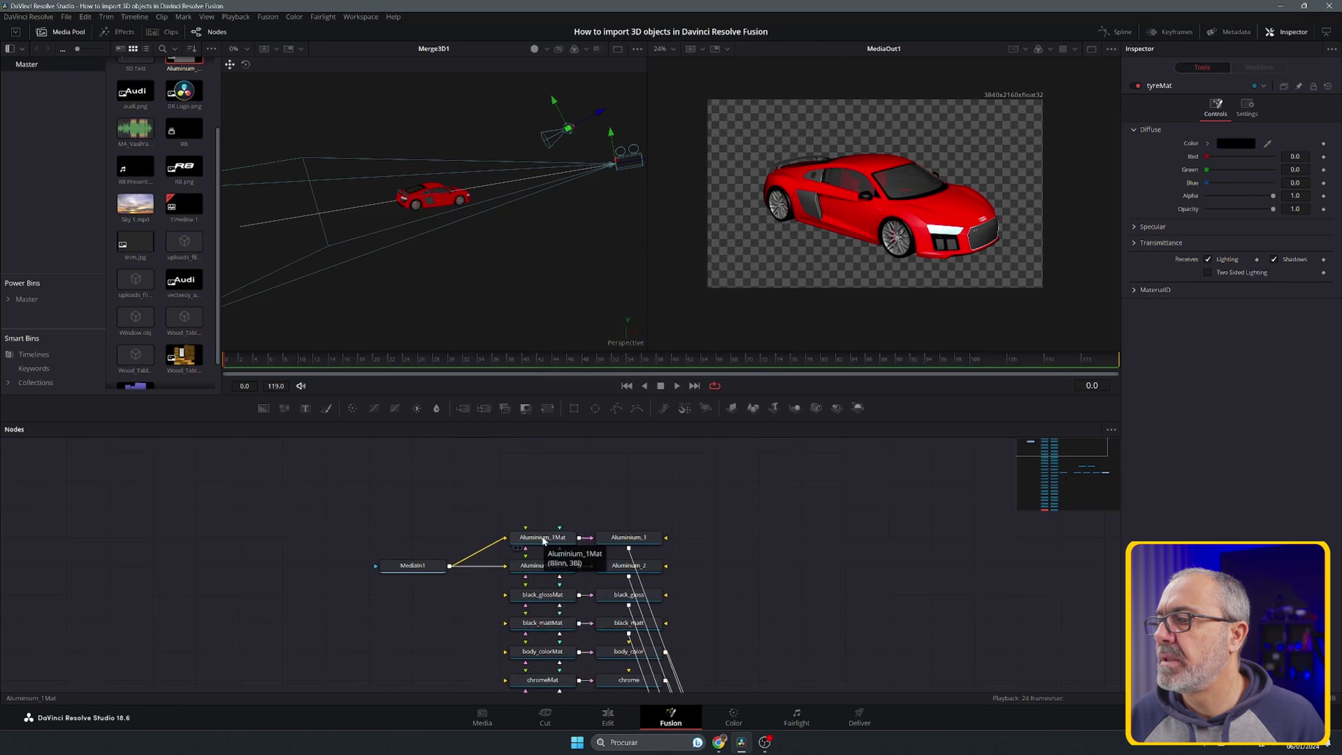
{"action": "left_click", "coordinate": [544, 539]}
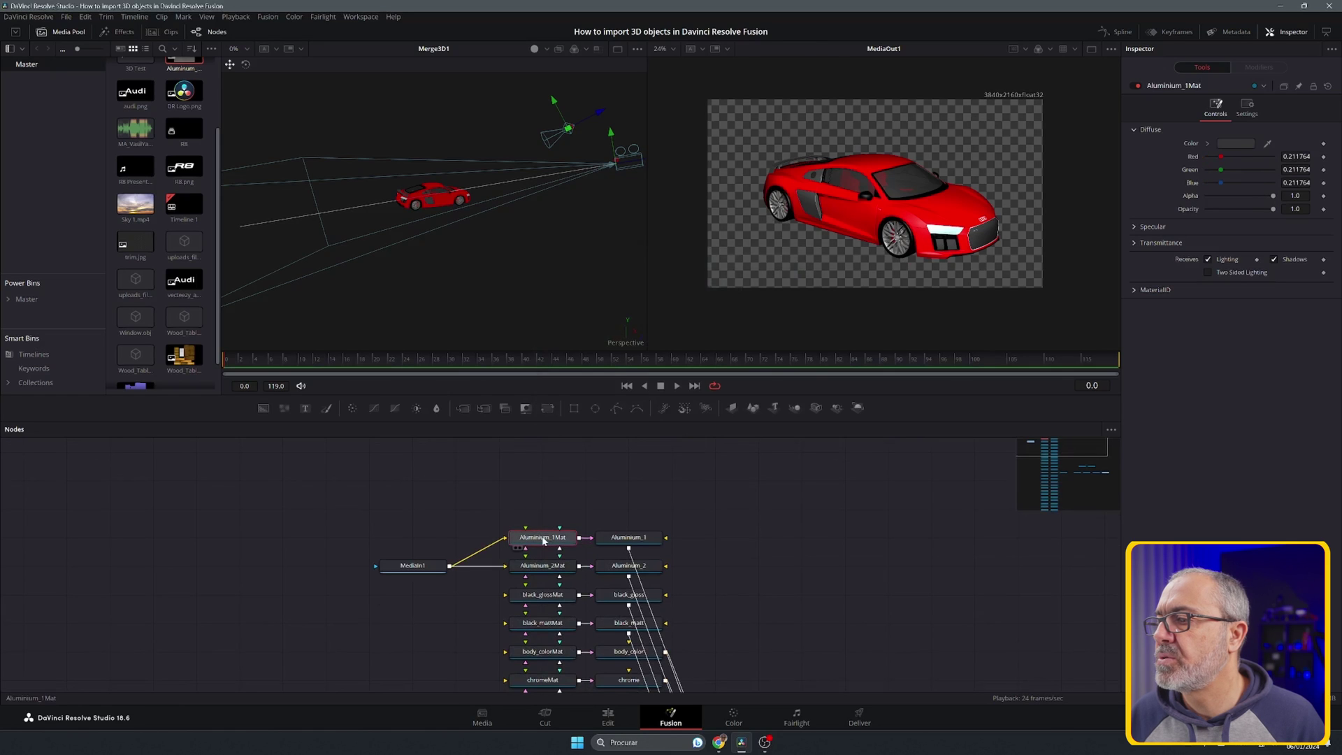
{"action": "left_click", "coordinate": [1236, 143]}
{"action": "left_click_drag", "start_coordinate": [795, 360], "coordinate": [796, 343]}
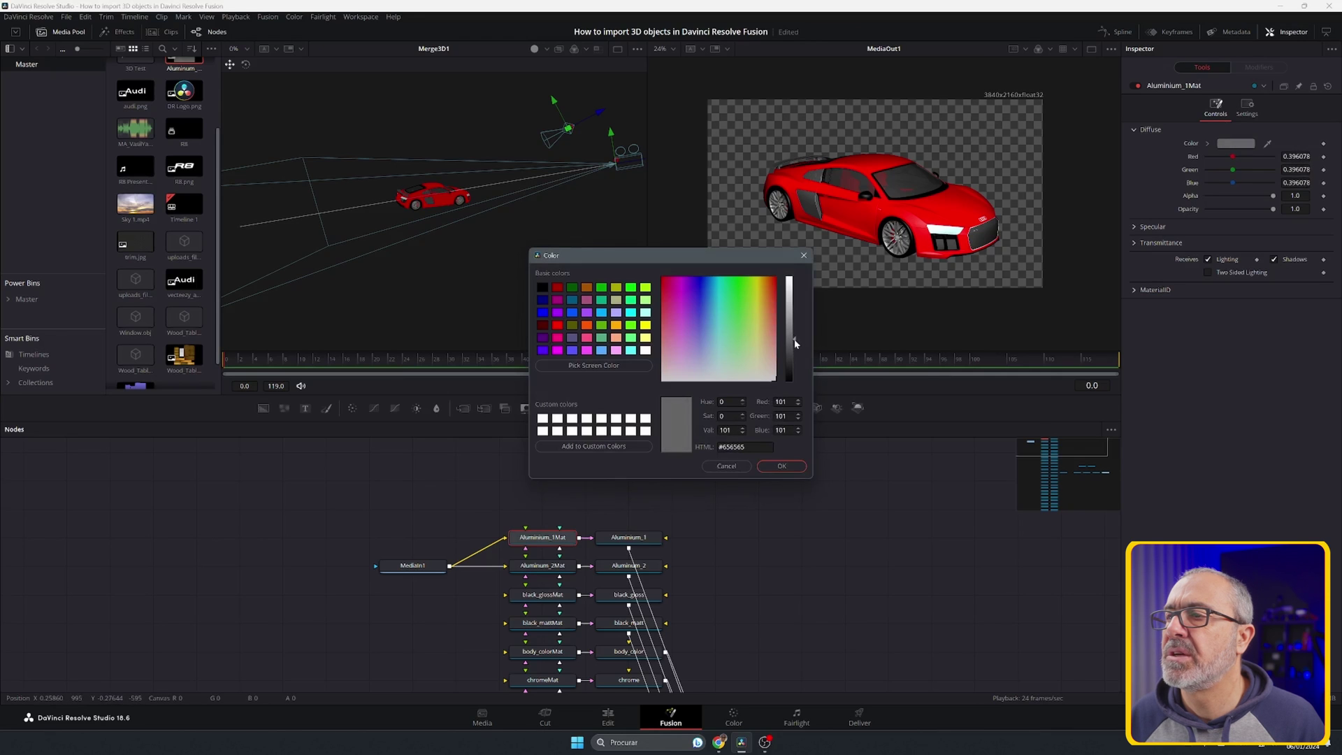
{"action": "left_click", "coordinate": [781, 465]}
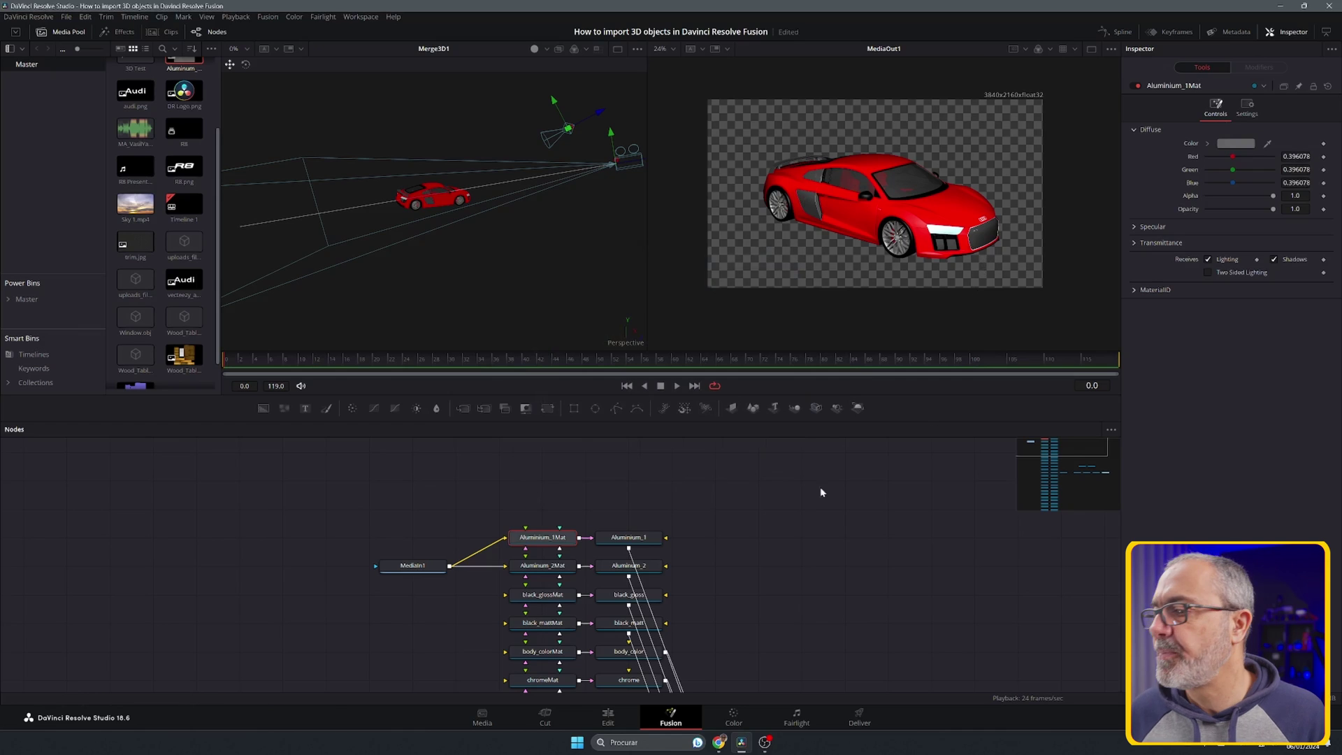
- Set the opacity of the glass_lampMat material to 0.402
{"action": "scroll", "coordinate": [460, 564], "scroll_direction": "down", "scroll_amount": 3}
{"action": "scroll", "coordinate": [550, 608], "scroll_direction": "down", "scroll_amount": 2}
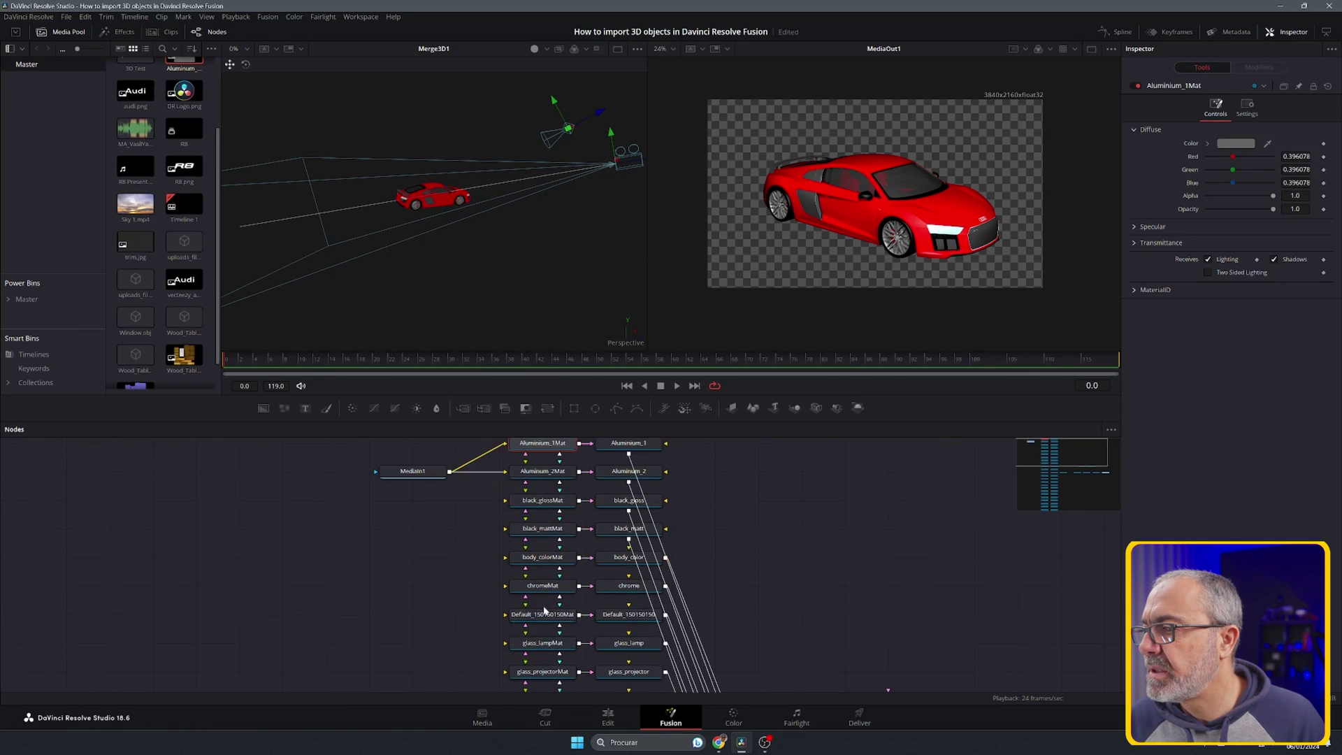
{"action": "left_click", "coordinate": [532, 643]}
{"action": "left_click_drag", "start_coordinate": [1239, 208], "coordinate": [1235, 208]}
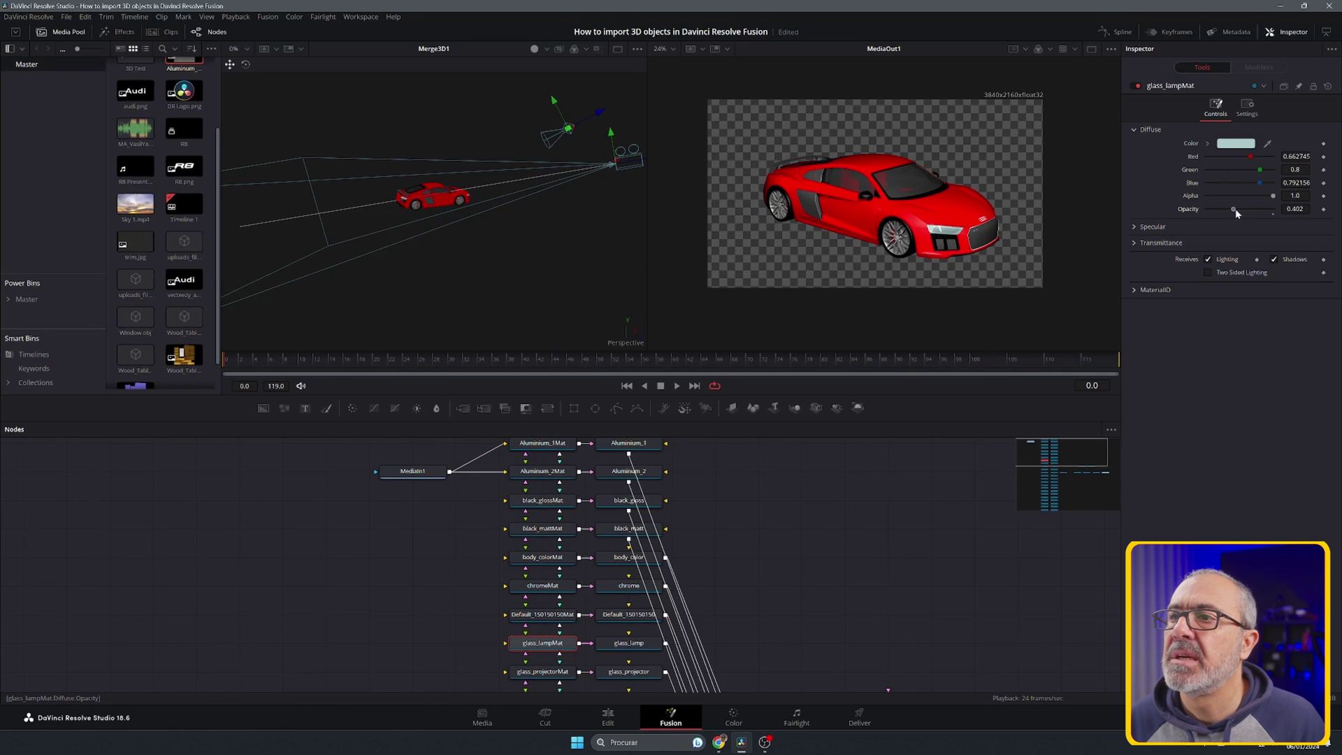
- Lower the opacity of the glass_projectorMat material to 0.472
{"action": "left_click", "coordinate": [561, 672]}
{"action": "scroll", "coordinate": [561, 673], "scroll_direction": "down", "scroll_amount": 1}
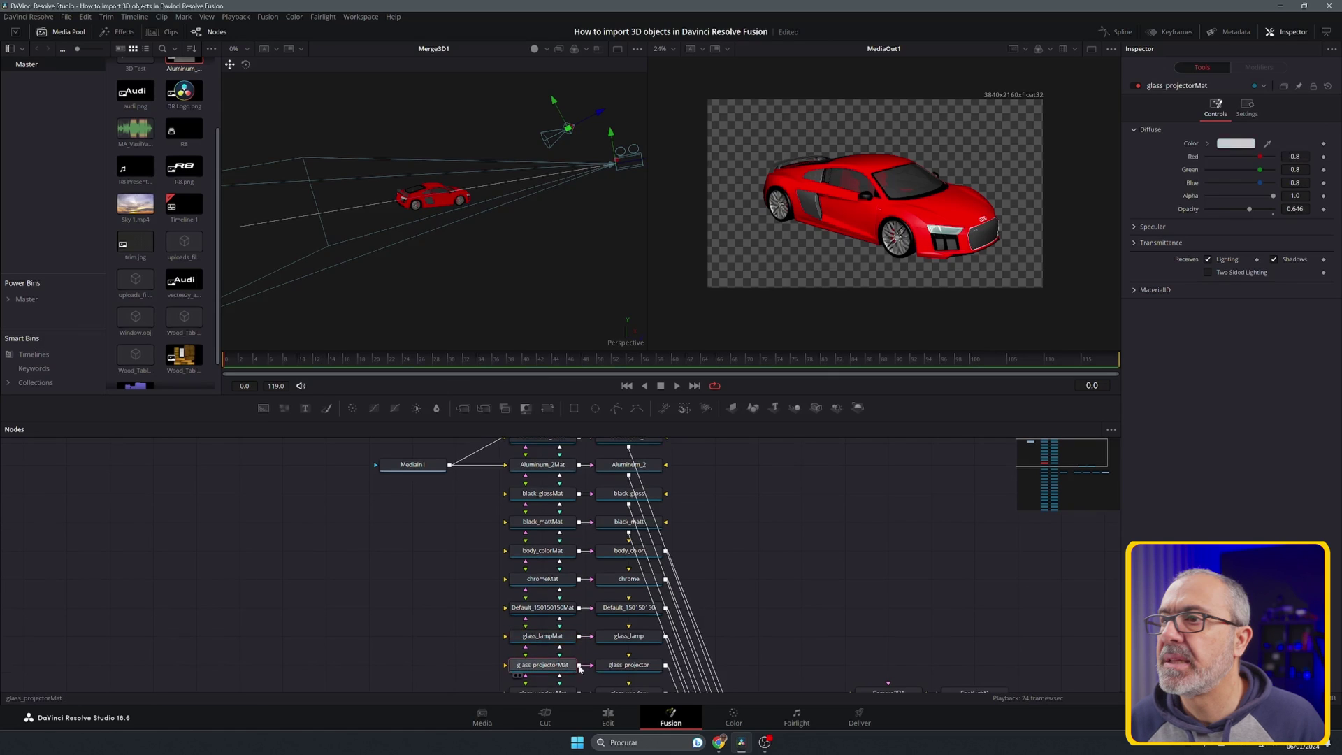
{"action": "left_click_drag", "start_coordinate": [1251, 210], "coordinate": [1235, 211]}
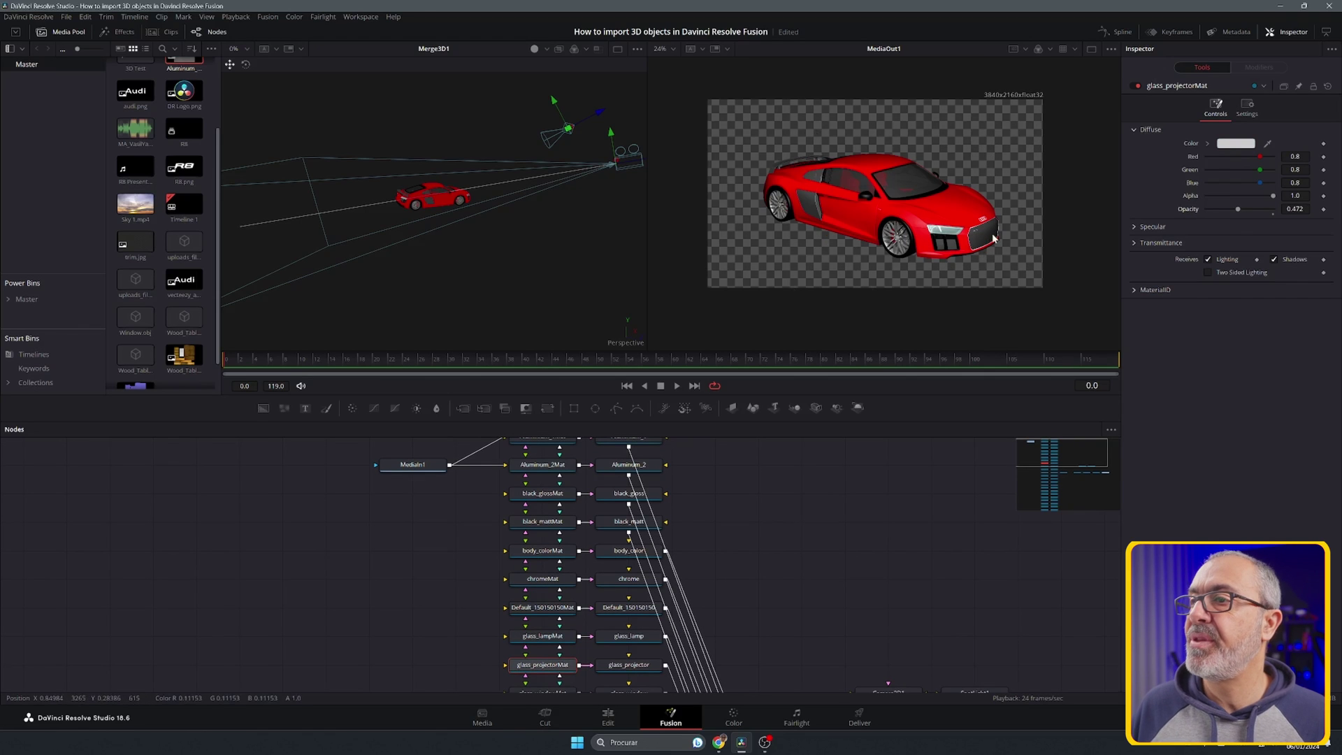
- Rotate the car in Transform3D1 to a Y rotation of -157.5 so its rear faces the camera
{"action": "scroll", "coordinate": [825, 629], "scroll_direction": "down", "scroll_amount": 3}
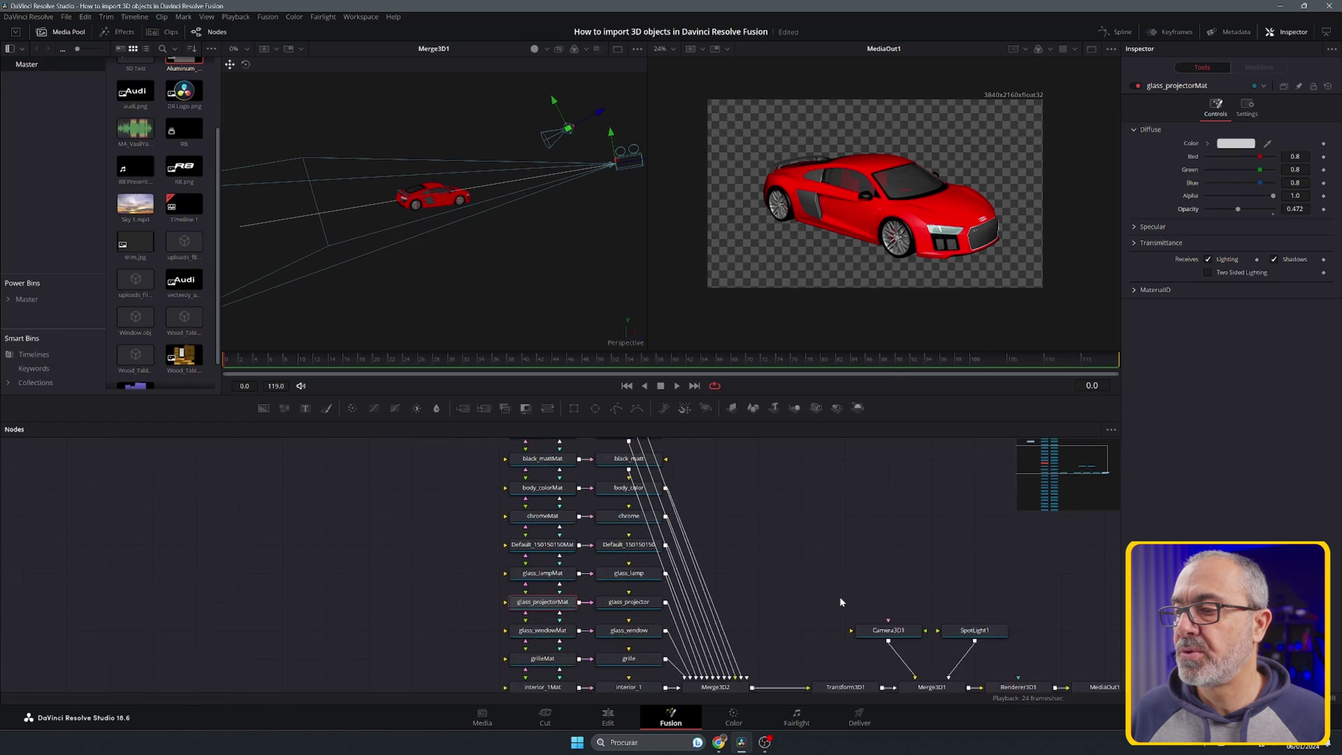
{"action": "left_click", "coordinate": [841, 661]}
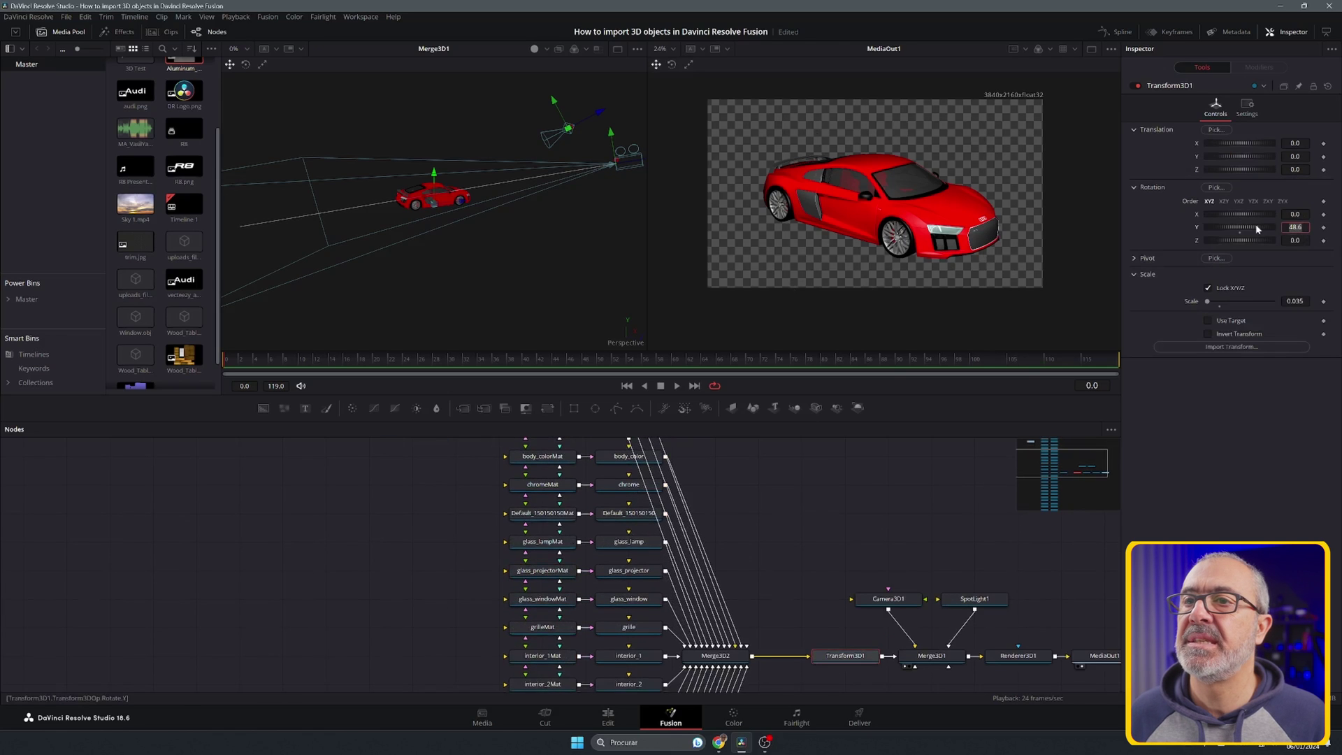
{"action": "left_click_drag", "start_coordinate": [1256, 225], "coordinate": [1211, 225]}
{"action": "left_click_drag", "start_coordinate": [1213, 227], "coordinate": [1215, 225]}
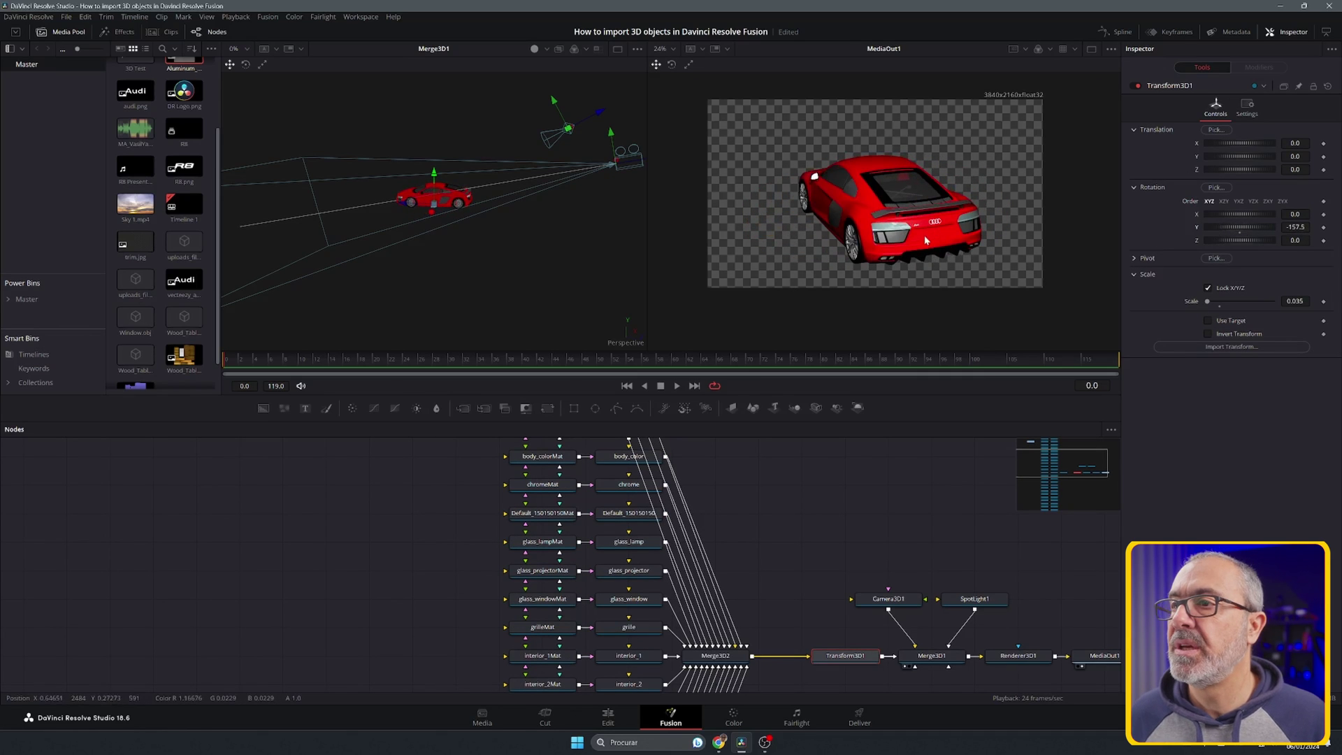
- Darken body_colorMat's diffuse colour to a deeper red, with red at 0.541176 and green and blue at 0
{"action": "scroll", "coordinate": [938, 238], "scroll_direction": "up", "scroll_amount": 6}
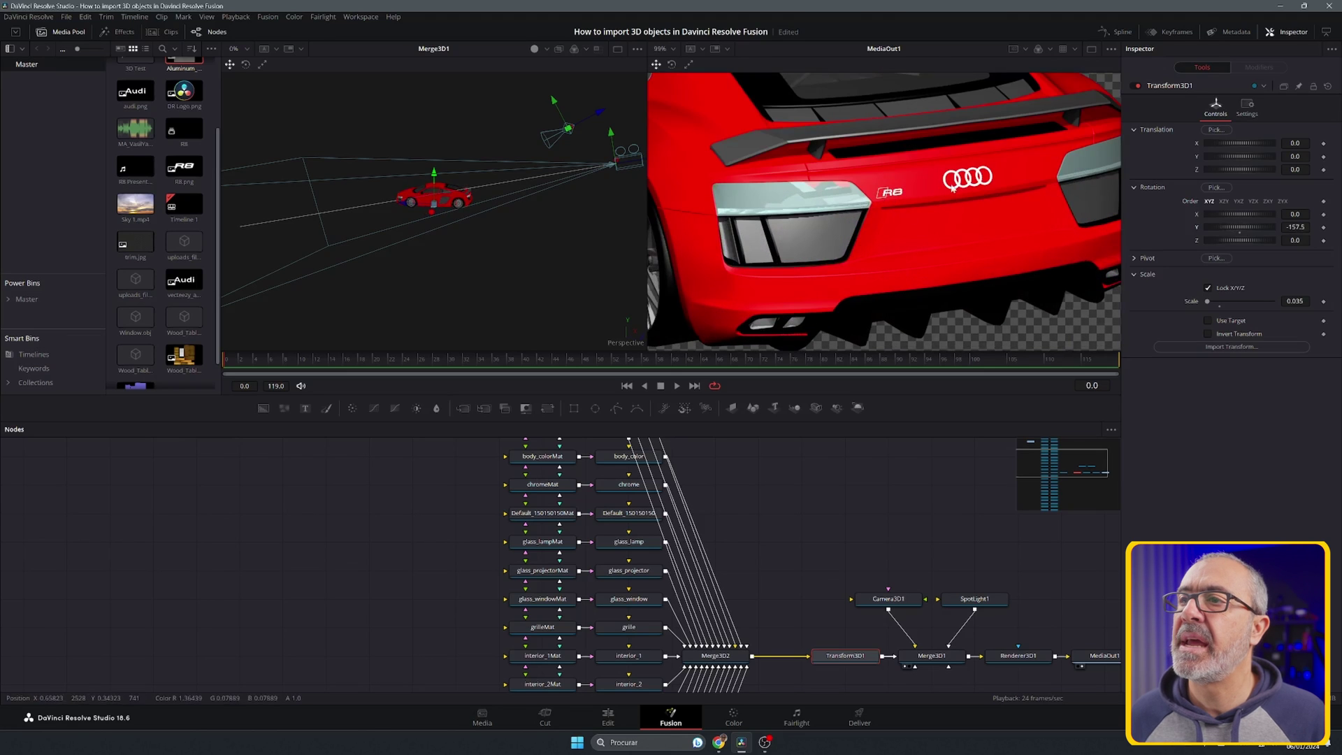
{"action": "left_click", "coordinate": [919, 199]}
{"action": "scroll", "coordinate": [544, 530], "scroll_direction": "up", "scroll_amount": 1}
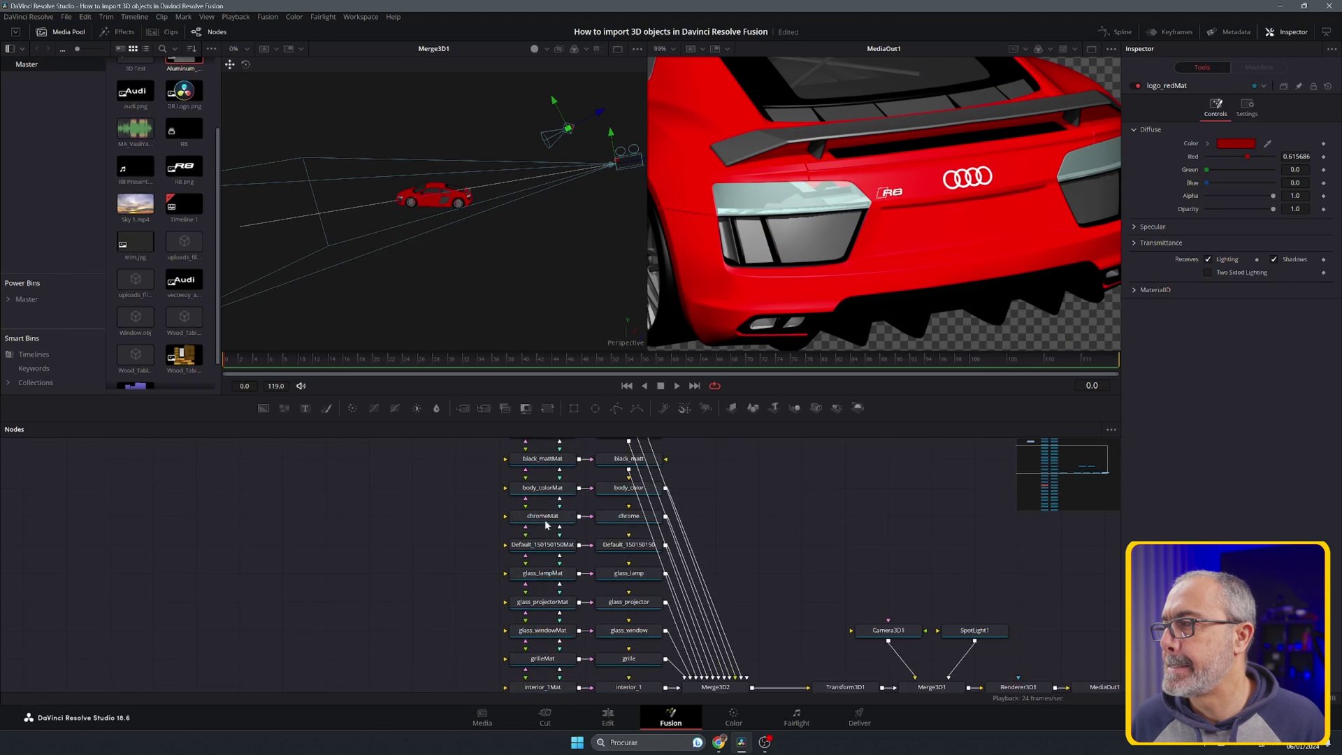
{"action": "scroll", "coordinate": [546, 526], "scroll_direction": "up", "scroll_amount": 1}
{"action": "left_click", "coordinate": [547, 524]}
{"action": "left_click", "coordinate": [1237, 144]}
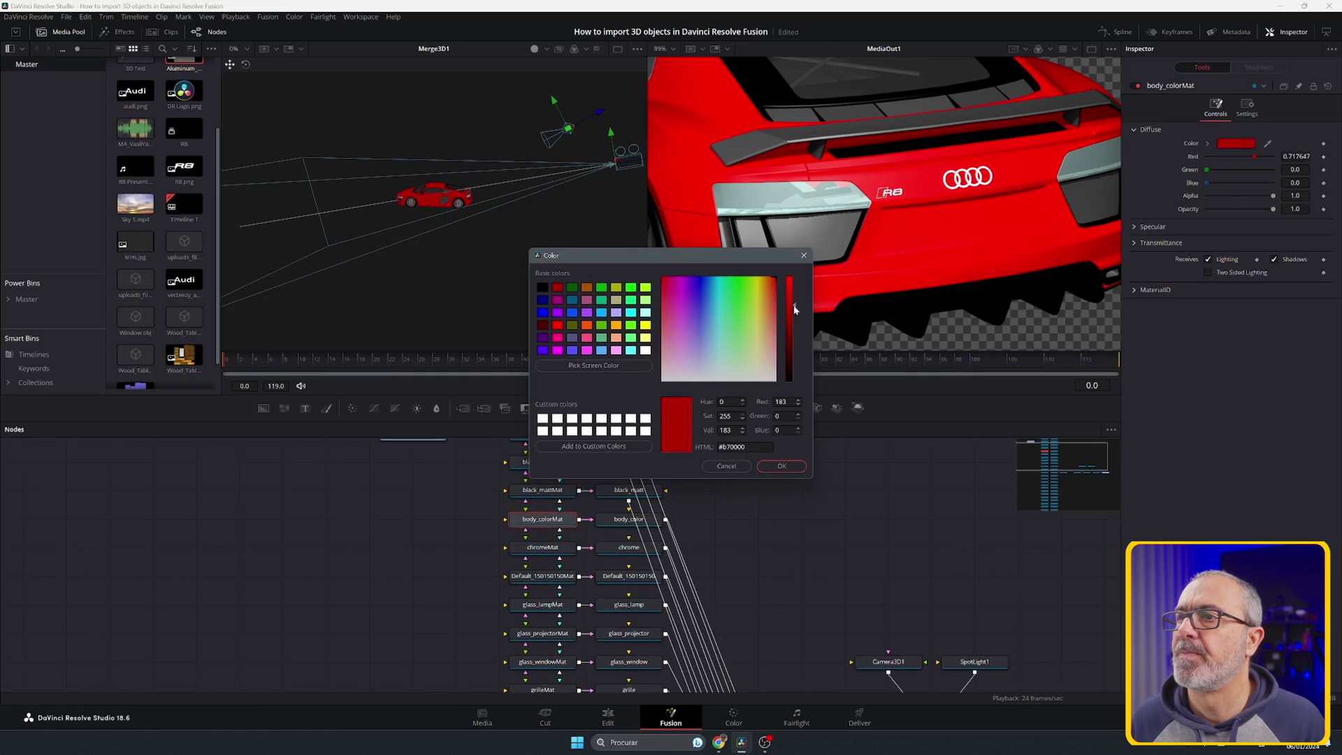
{"action": "left_click_drag", "start_coordinate": [793, 297], "coordinate": [793, 328]}
{"action": "left_click", "coordinate": [782, 467]}
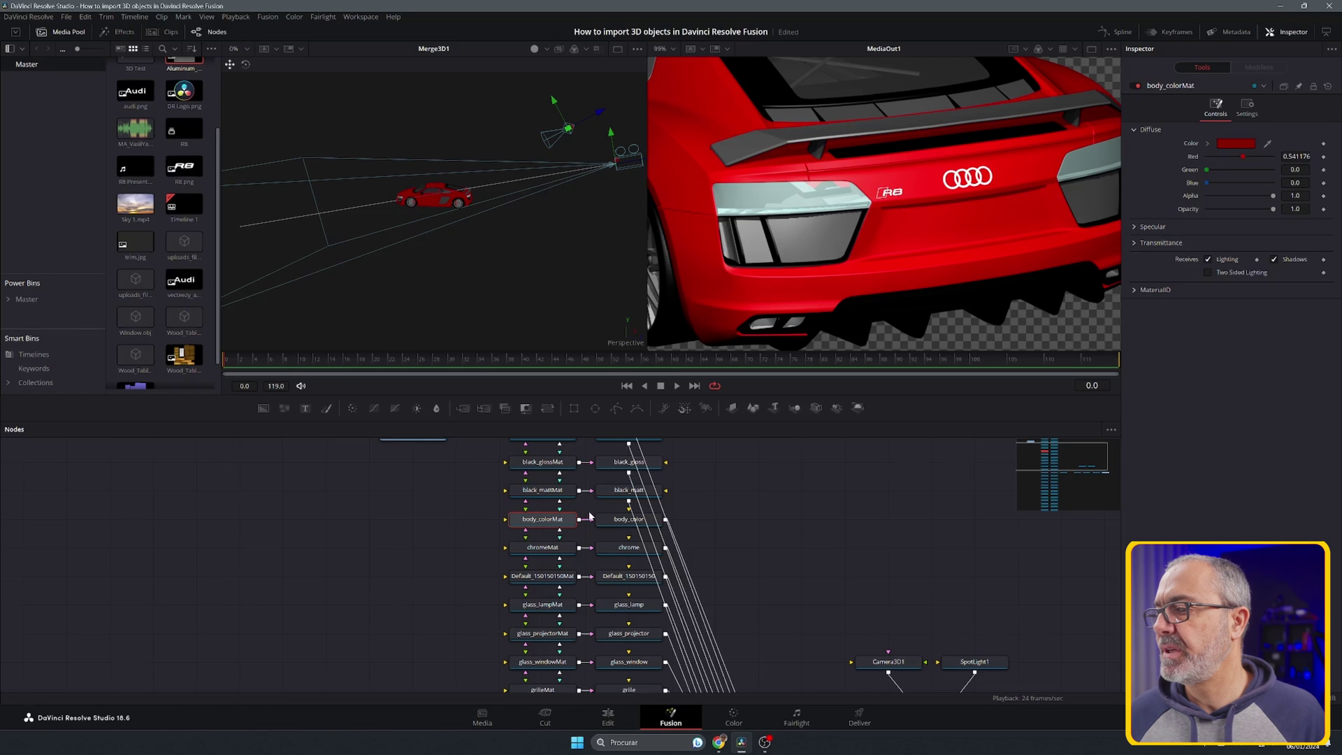
- Select the tail_light_red_1Mat material and examine the car's rear lights in the rendered view
{"action": "scroll", "coordinate": [589, 516], "scroll_direction": "down", "scroll_amount": 5}
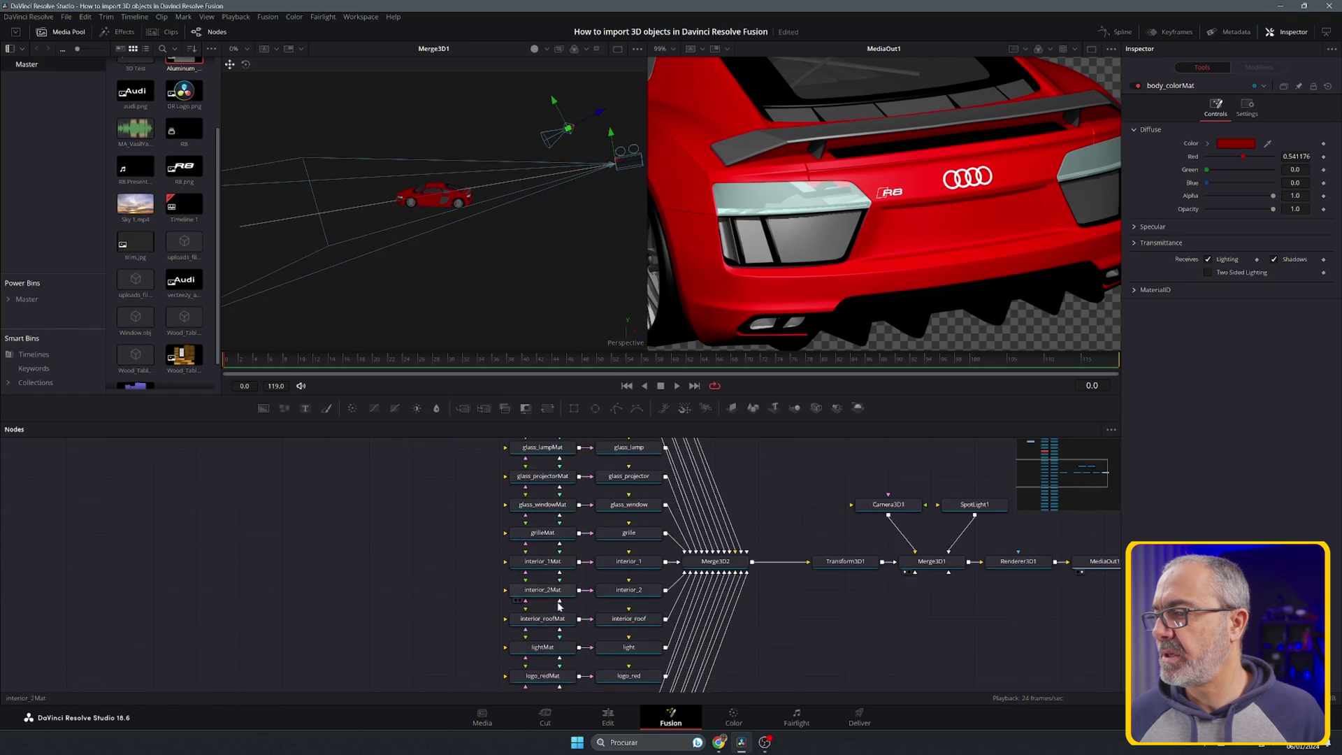
{"action": "scroll", "coordinate": [559, 607], "scroll_direction": "down", "scroll_amount": 6}
{"action": "left_click", "coordinate": [556, 603]}
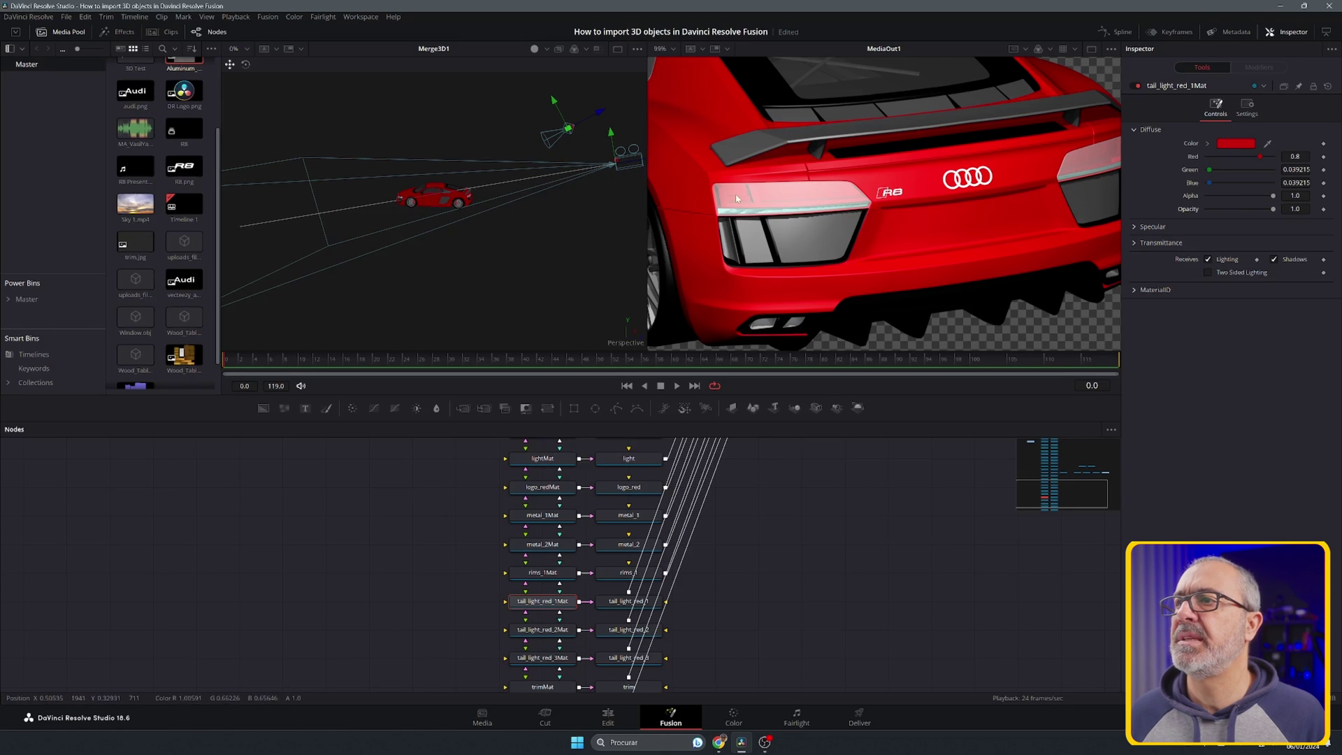
{"action": "scroll", "coordinate": [605, 557], "scroll_direction": "down", "scroll_amount": 2}
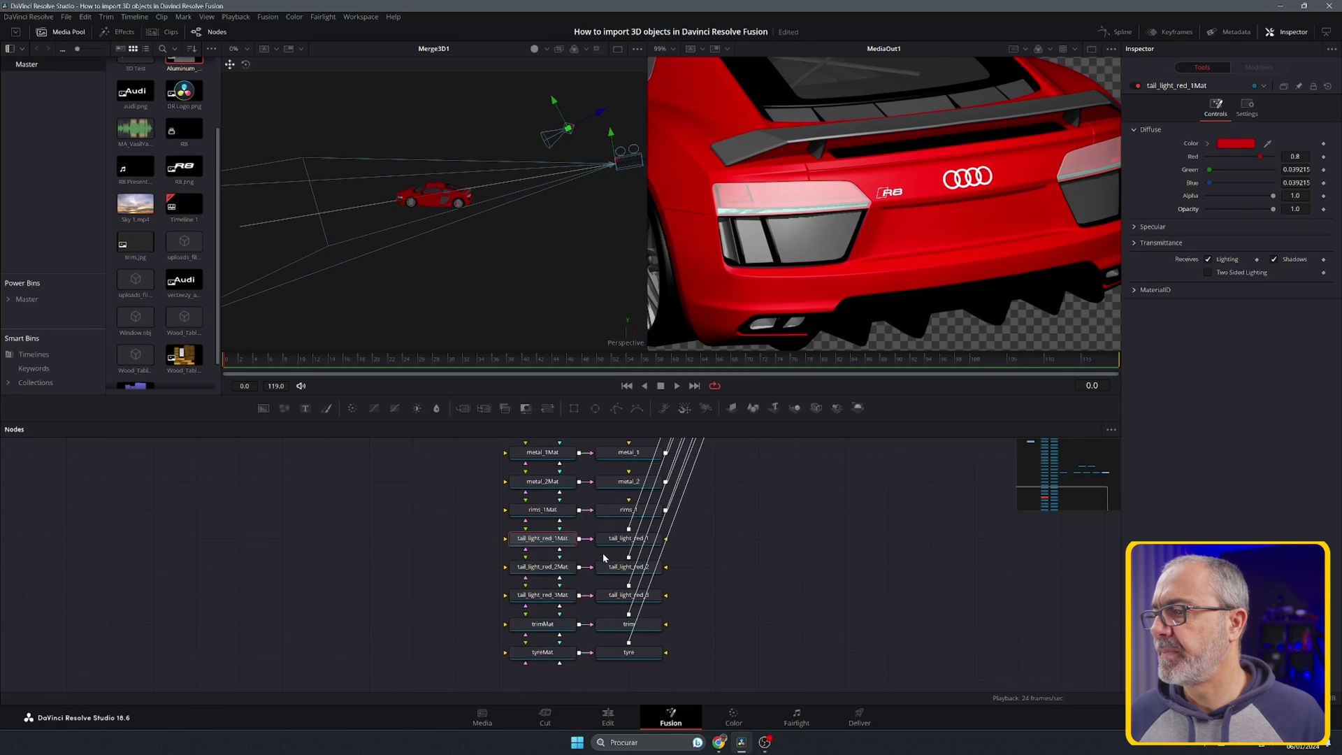
{"action": "scroll", "coordinate": [604, 557], "scroll_direction": "up", "scroll_amount": 3}
{"action": "scroll", "coordinate": [865, 203], "scroll_direction": "down", "scroll_amount": 3}
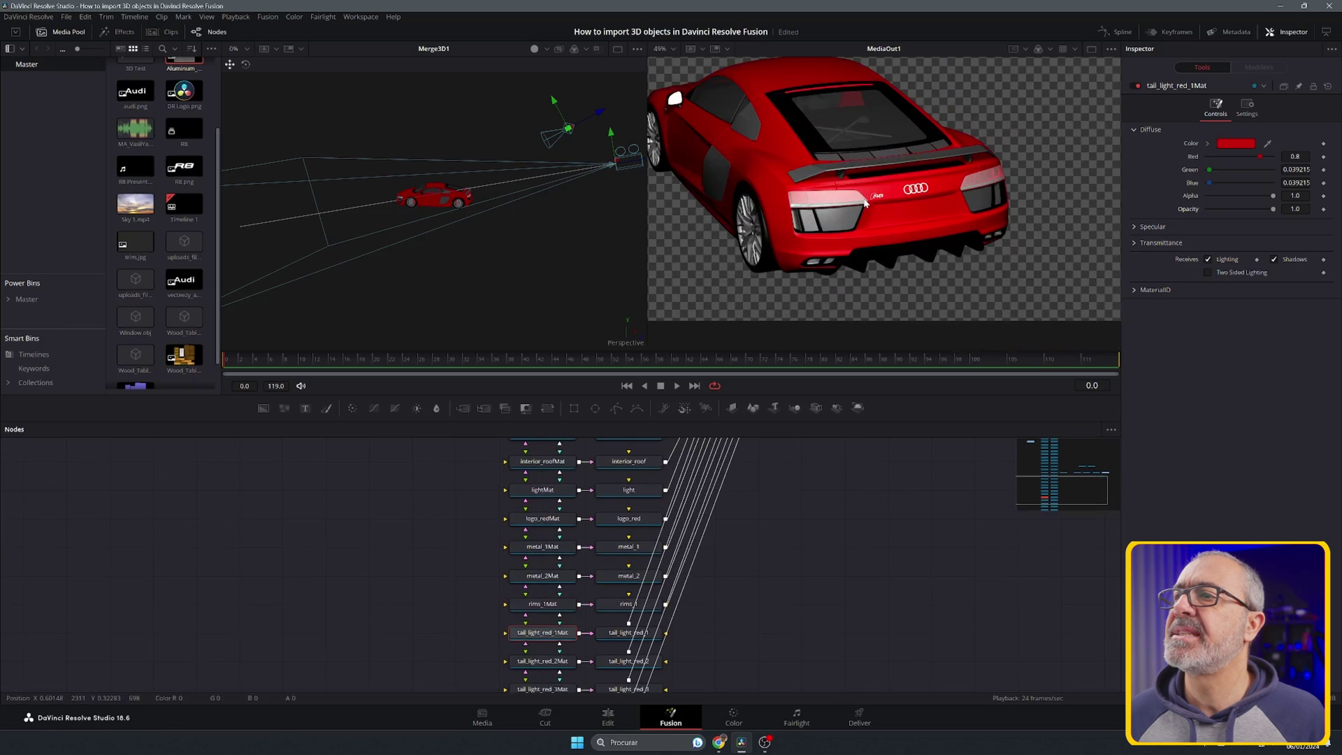
{"action": "scroll", "coordinate": [862, 197], "scroll_direction": "up", "scroll_amount": 3}
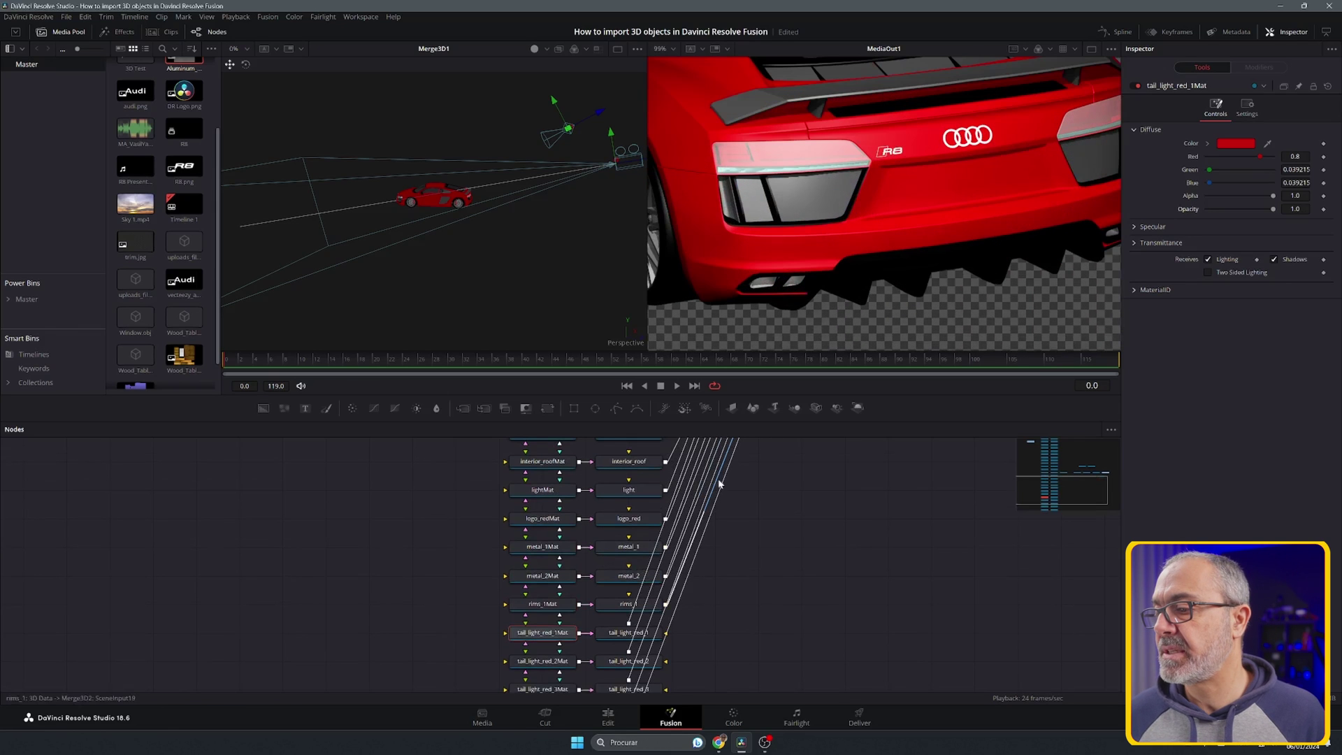
- On the Edit page, place the 3D Test composition on Video 1 of the timeline and preview it at 01:00:02:19
{"action": "left_click", "coordinate": [608, 716]}
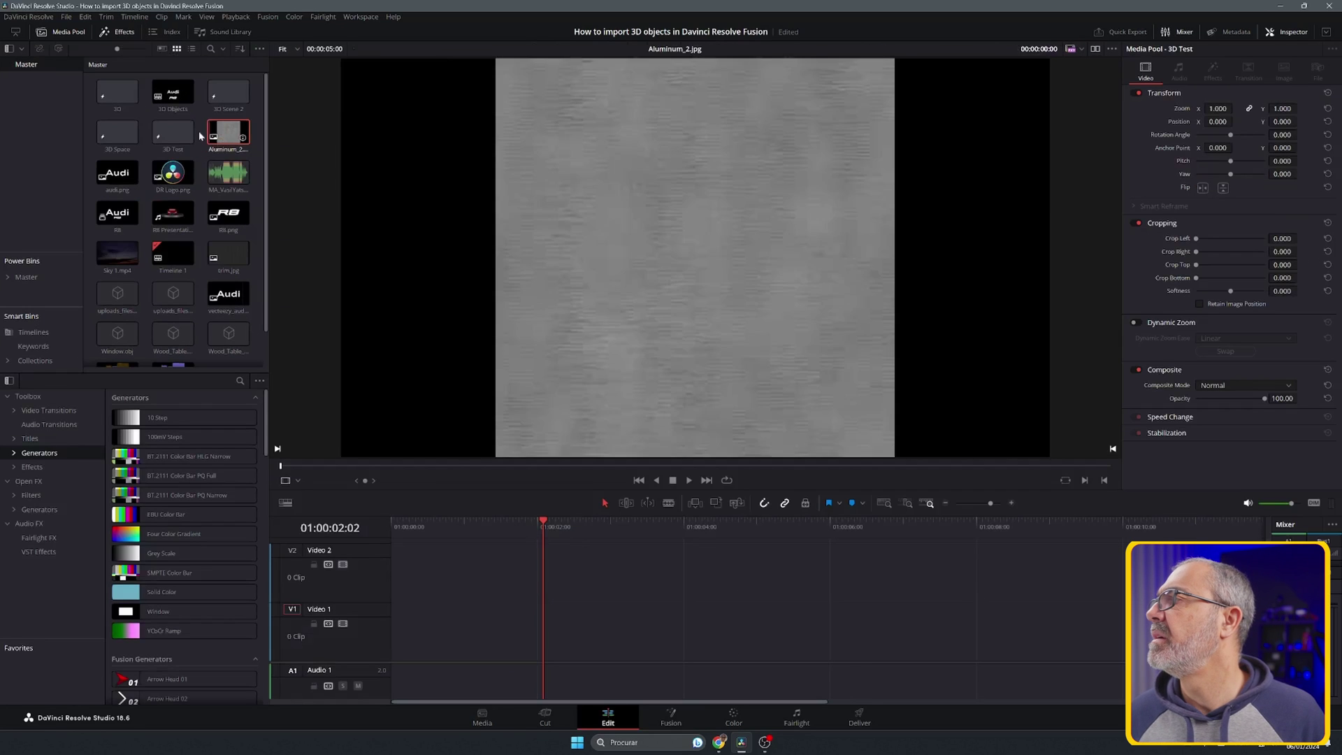
{"action": "left_click", "coordinate": [173, 133]}
{"action": "left_click_drag", "start_coordinate": [173, 133], "coordinate": [409, 629]}
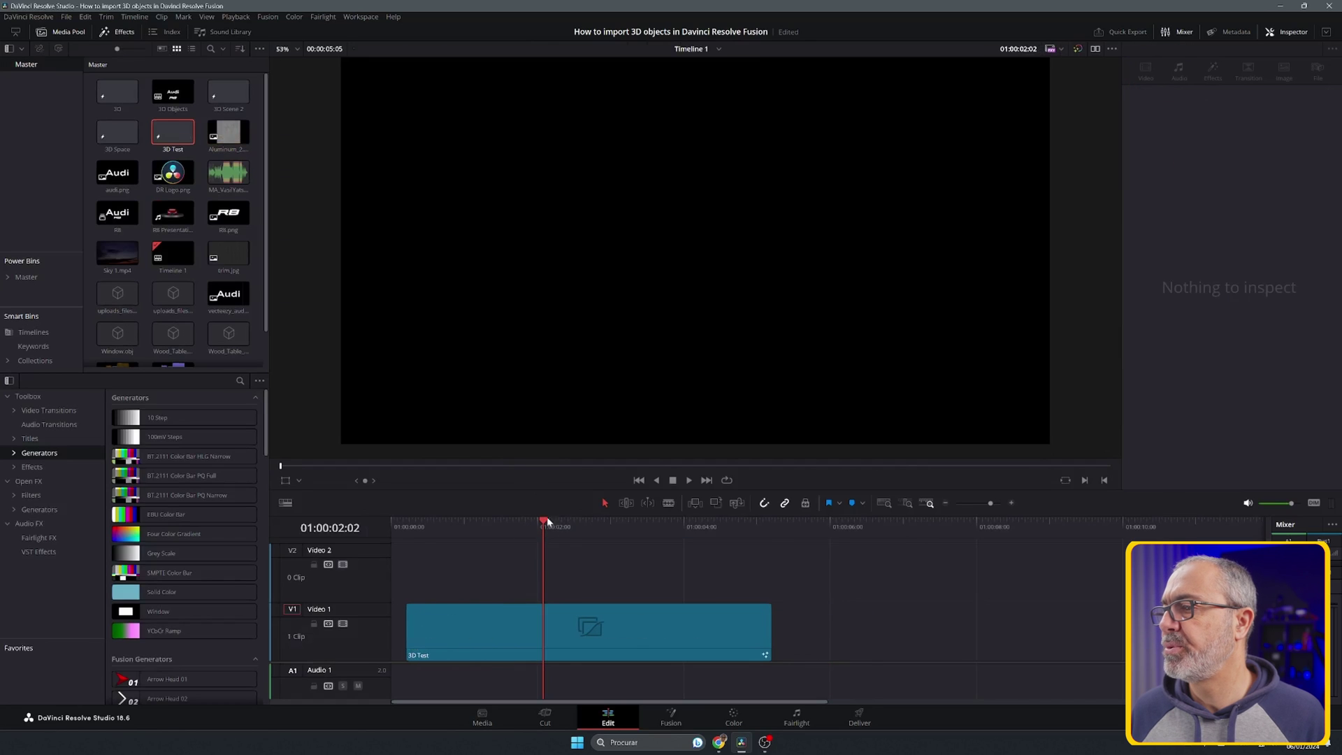
{"action": "left_click_drag", "start_coordinate": [543, 528], "coordinate": [594, 548]}
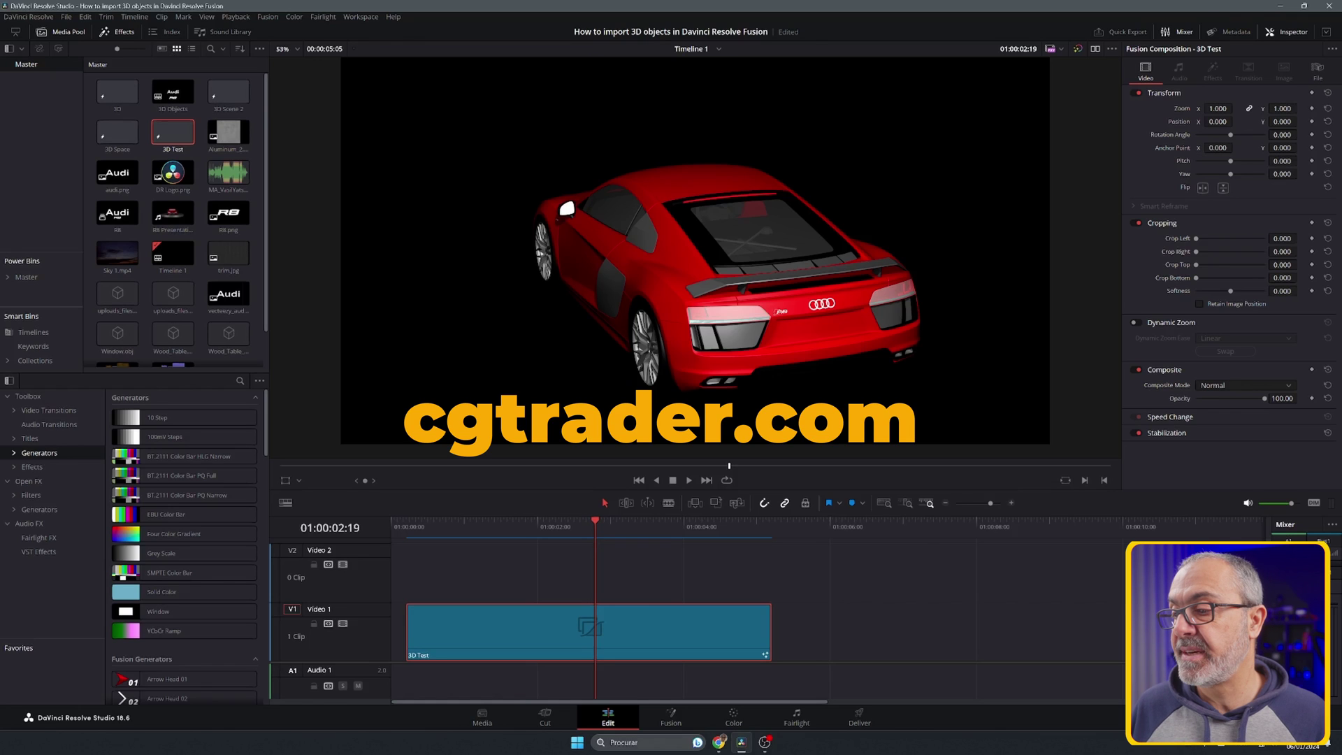
- Switch to the CGTrader 3D models page in the browser and turn its free-models filter off and on again
{"action": "left_click", "coordinate": [719, 742]}
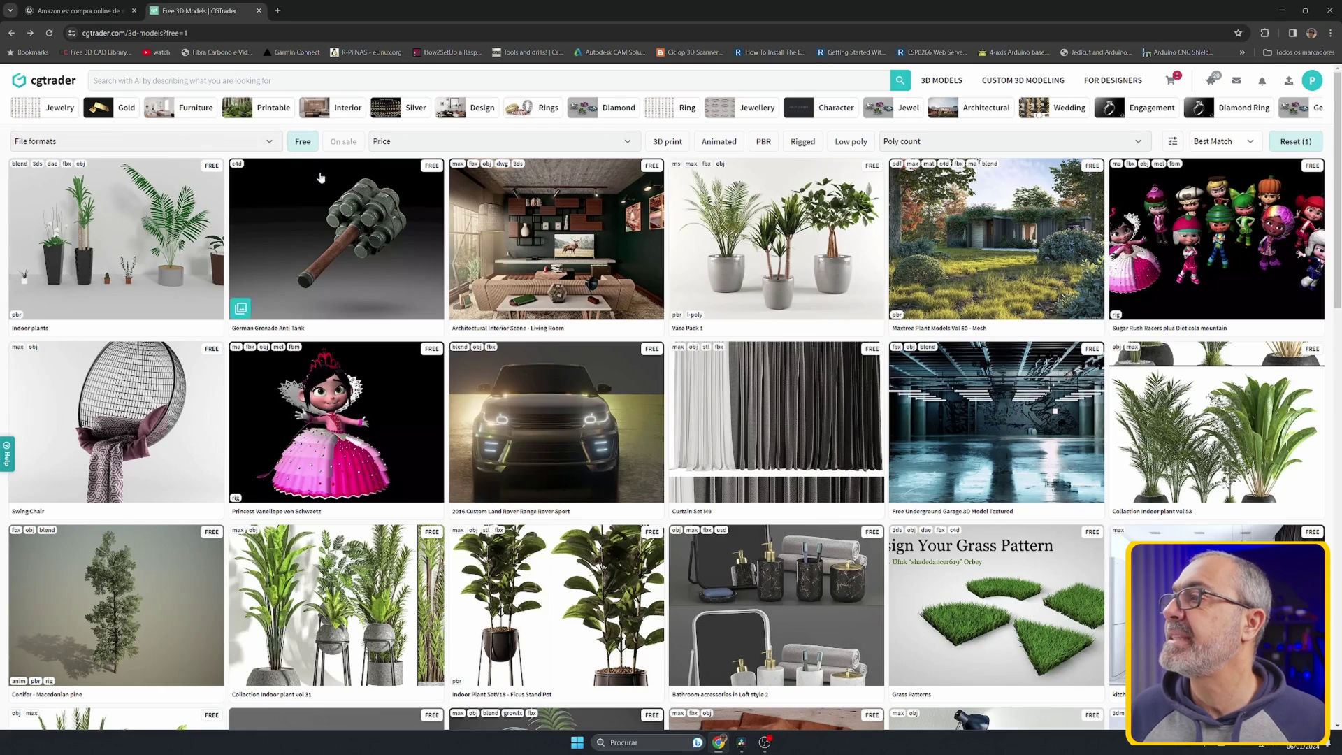
{"action": "left_click", "coordinate": [307, 144]}
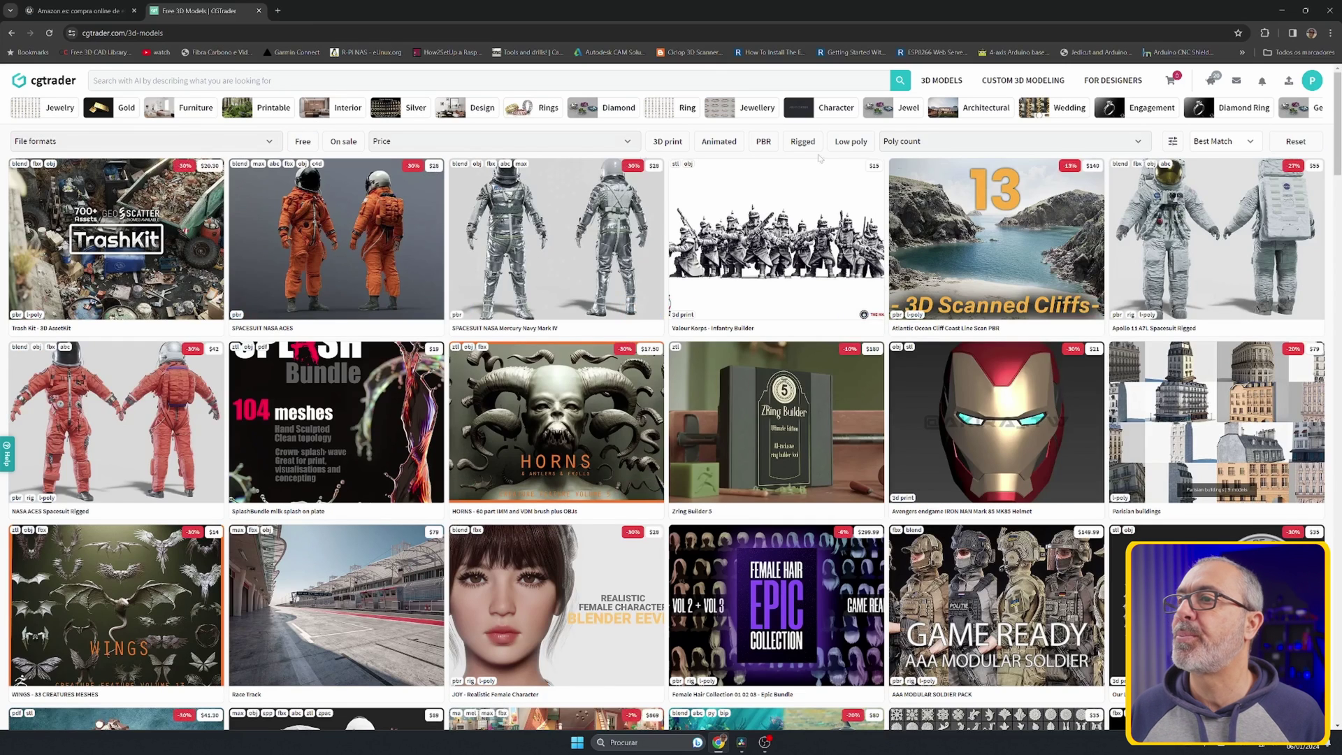
{"action": "left_click", "coordinate": [302, 141]}
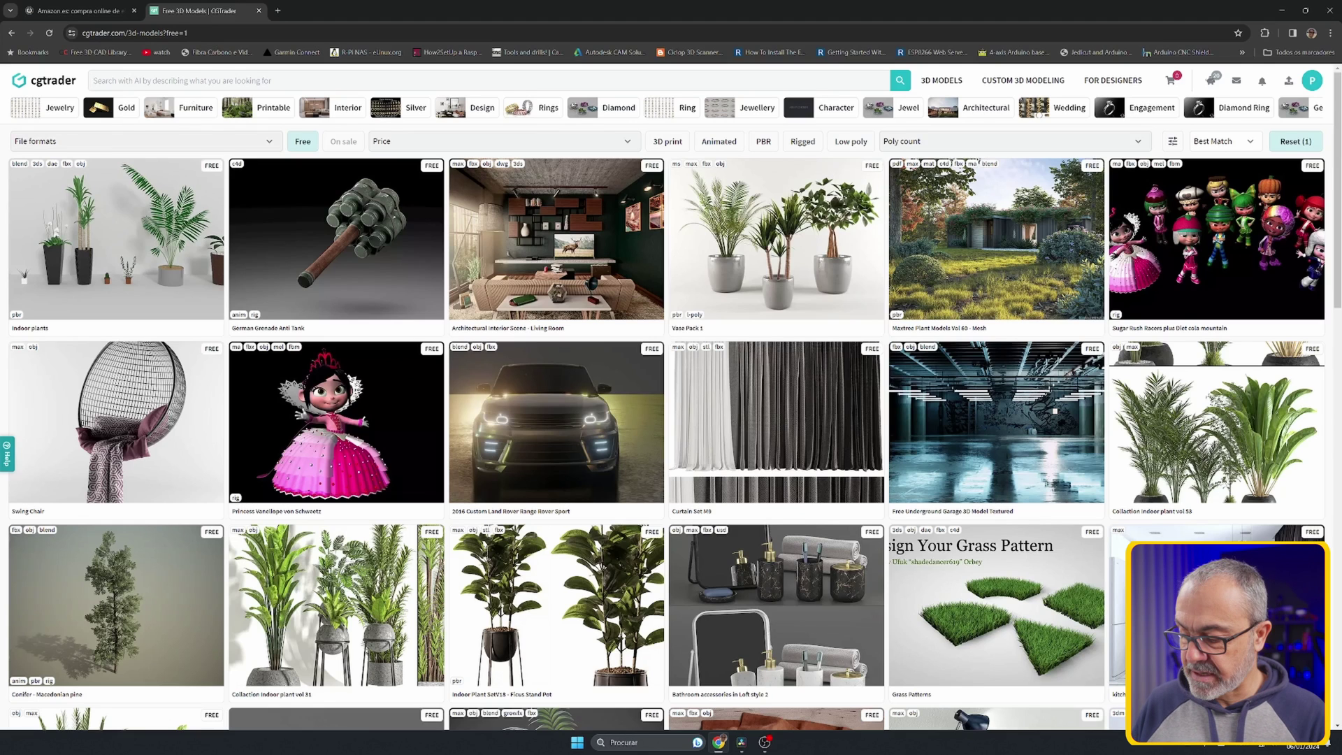
- Search CGTrader for "car" and limit the results to free models
{"action": "type", "text": "car"}
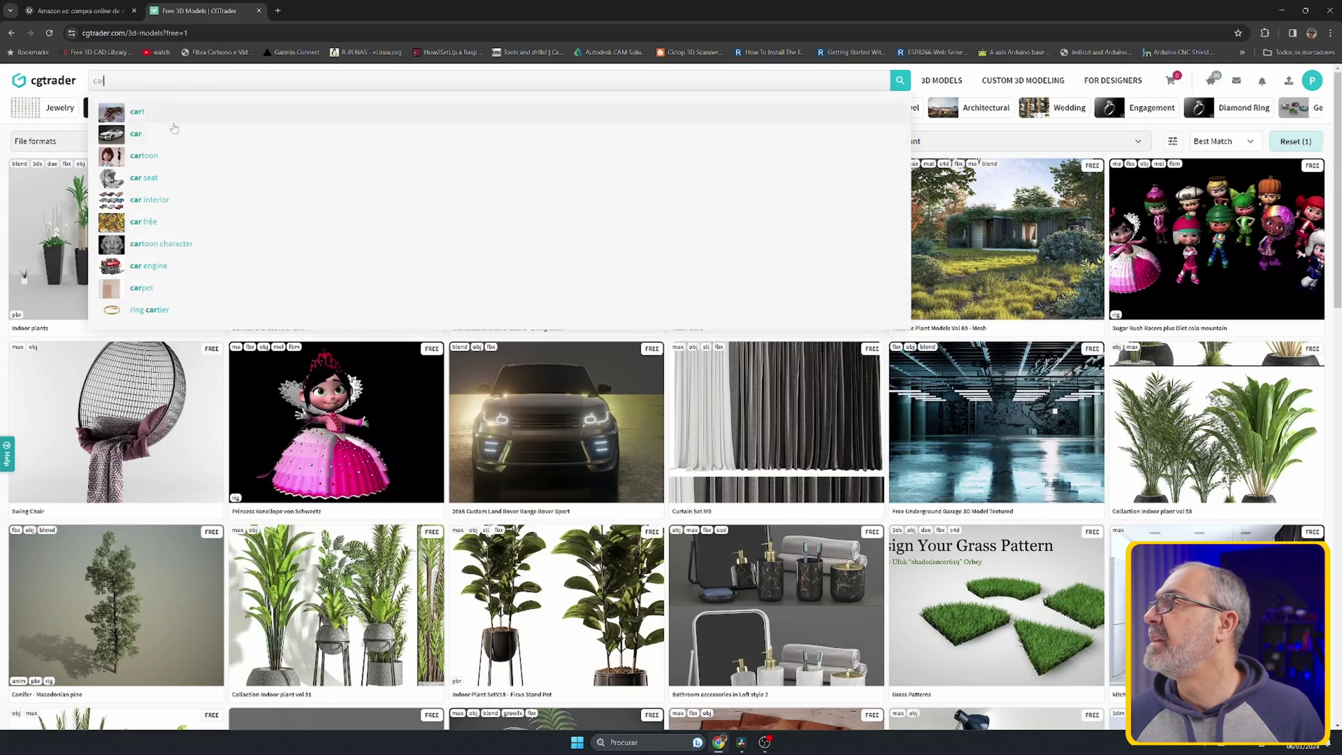
{"action": "left_click", "coordinate": [144, 134]}
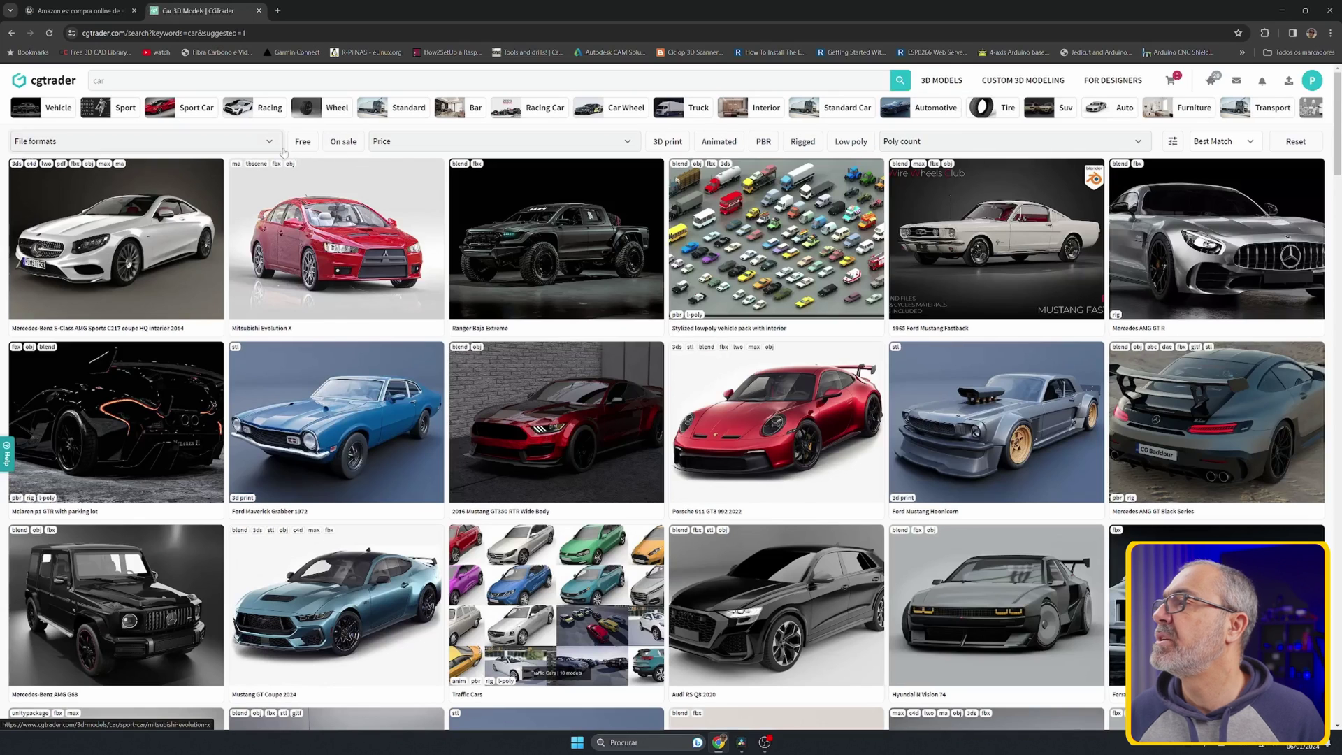
{"action": "left_click", "coordinate": [303, 141]}
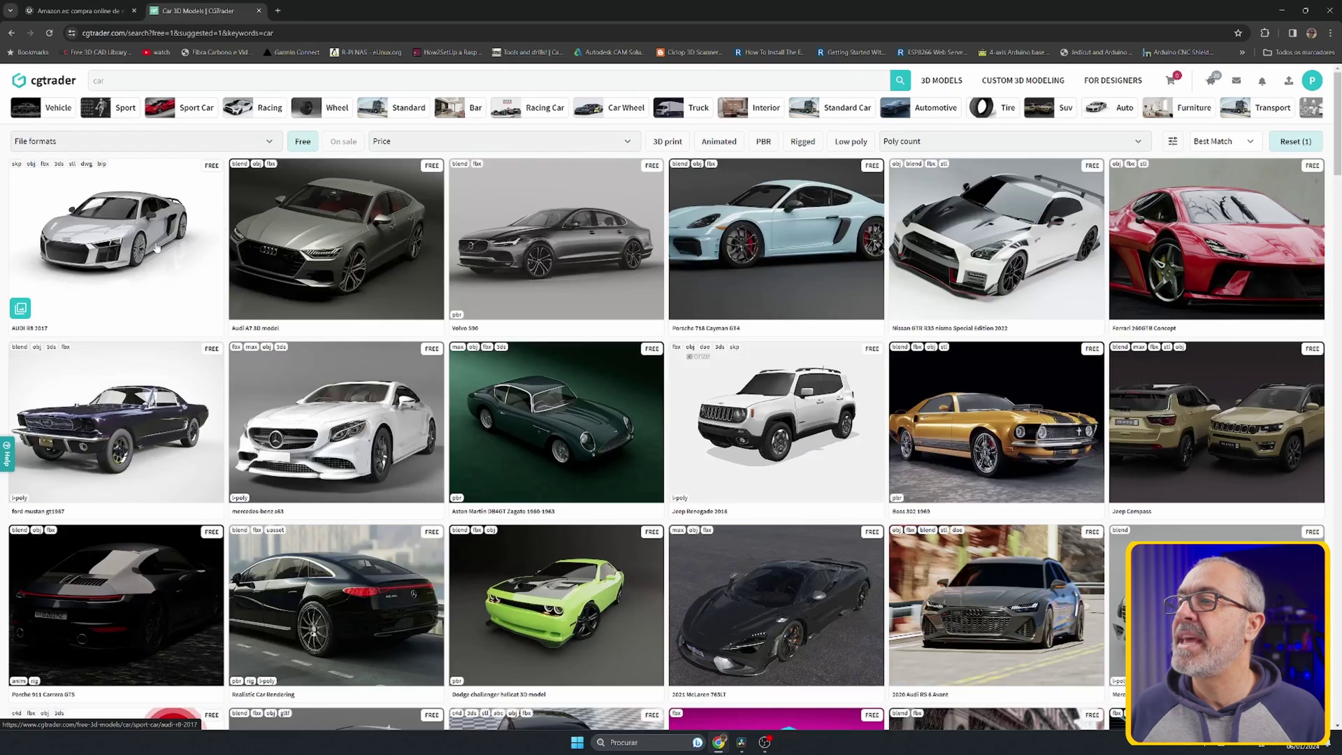
- Look through the first page of free car models on CGTrader and return to DaVinci Resolve
{"action": "scroll", "coordinate": [786, 392], "scroll_direction": "down", "scroll_amount": 10}
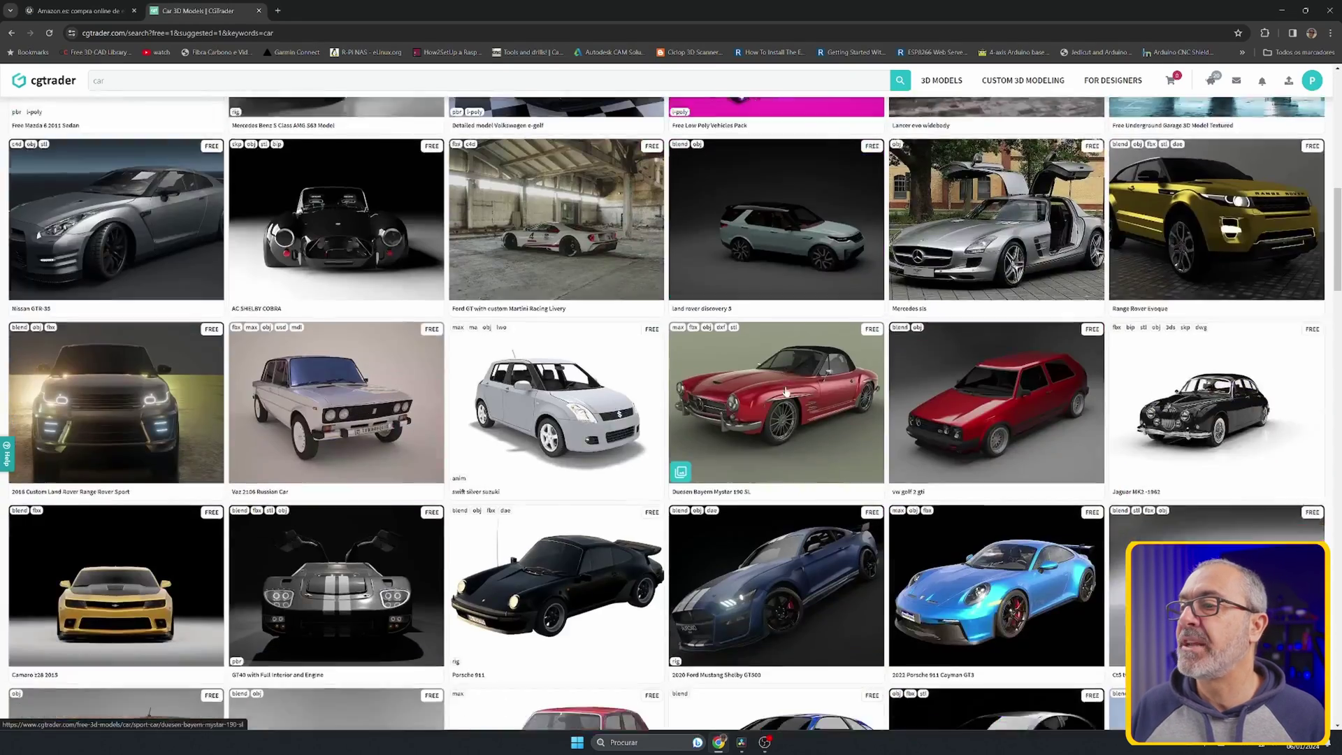
{"action": "scroll", "coordinate": [786, 392], "scroll_direction": "down", "scroll_amount": 20}
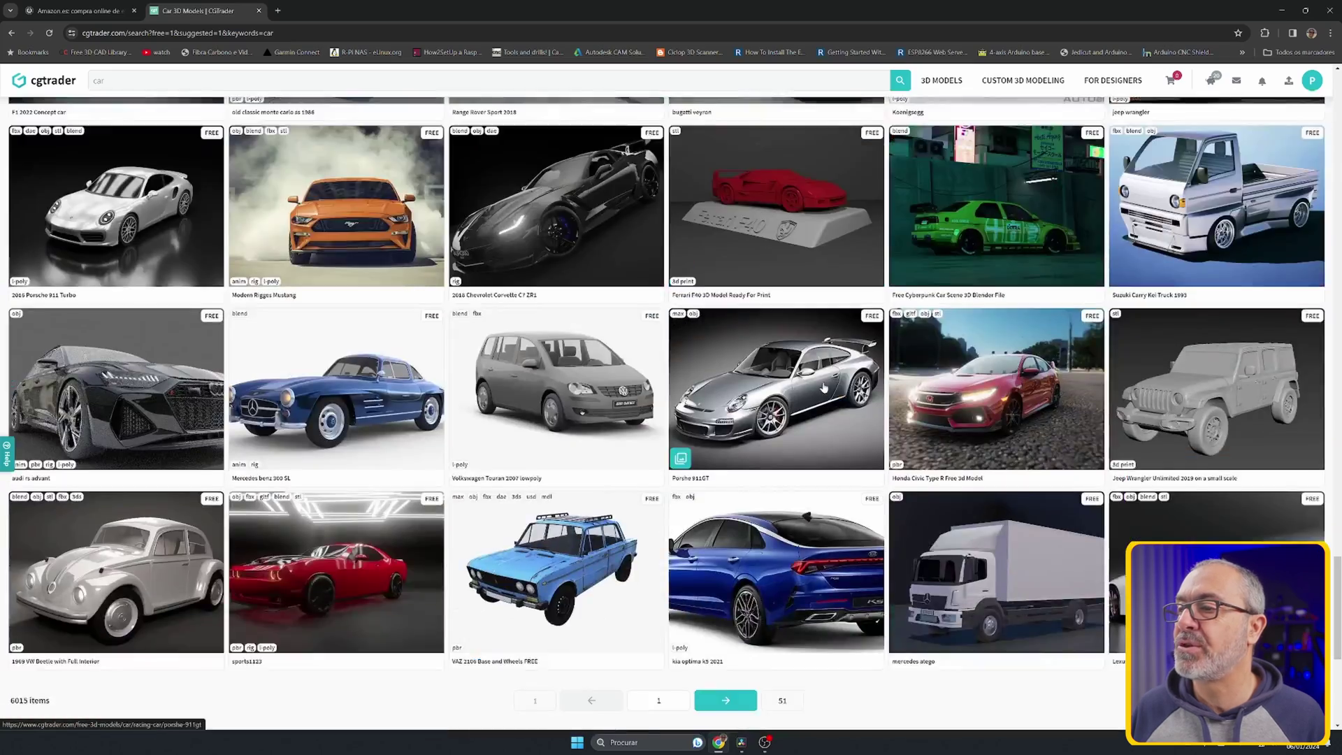
{"action": "scroll", "coordinate": [823, 388], "scroll_direction": "down", "scroll_amount": 6}
{"action": "scroll", "coordinate": [834, 372], "scroll_direction": "up", "scroll_amount": 2}
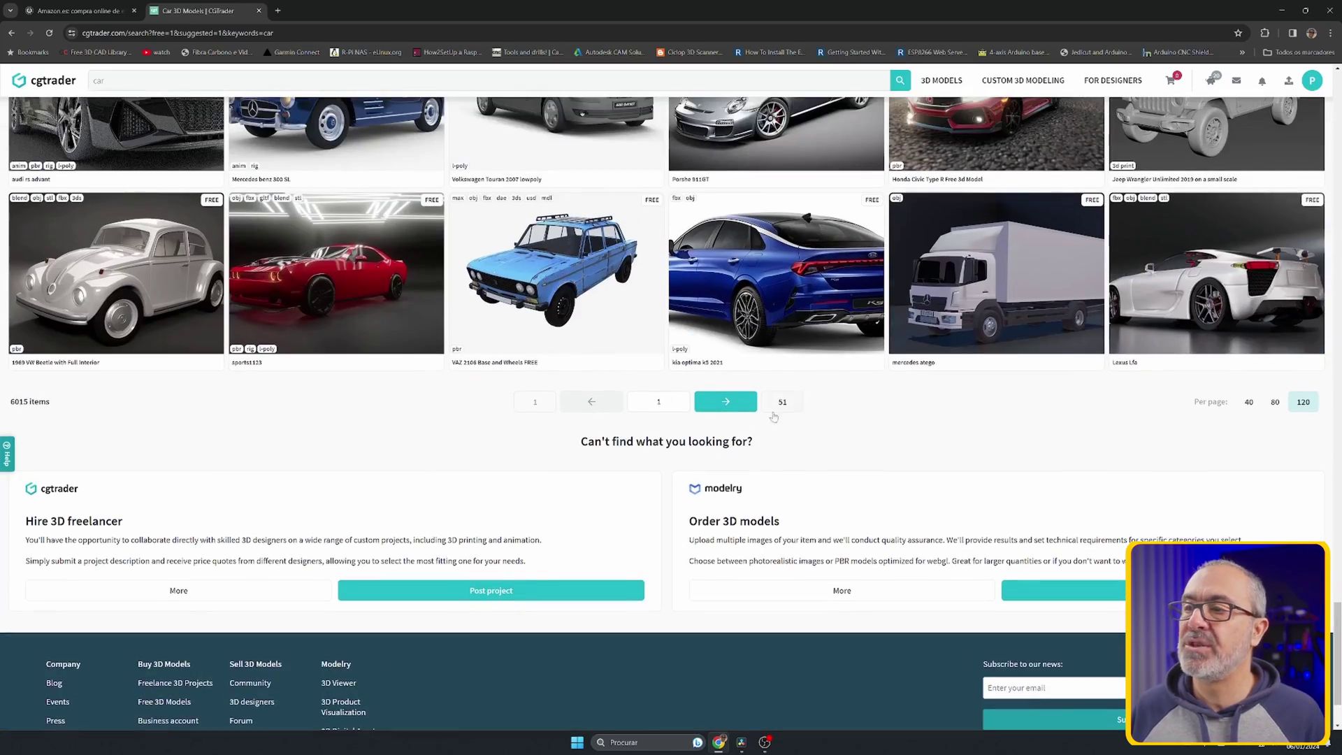
{"action": "scroll", "coordinate": [773, 409], "scroll_direction": "up", "scroll_amount": 3}
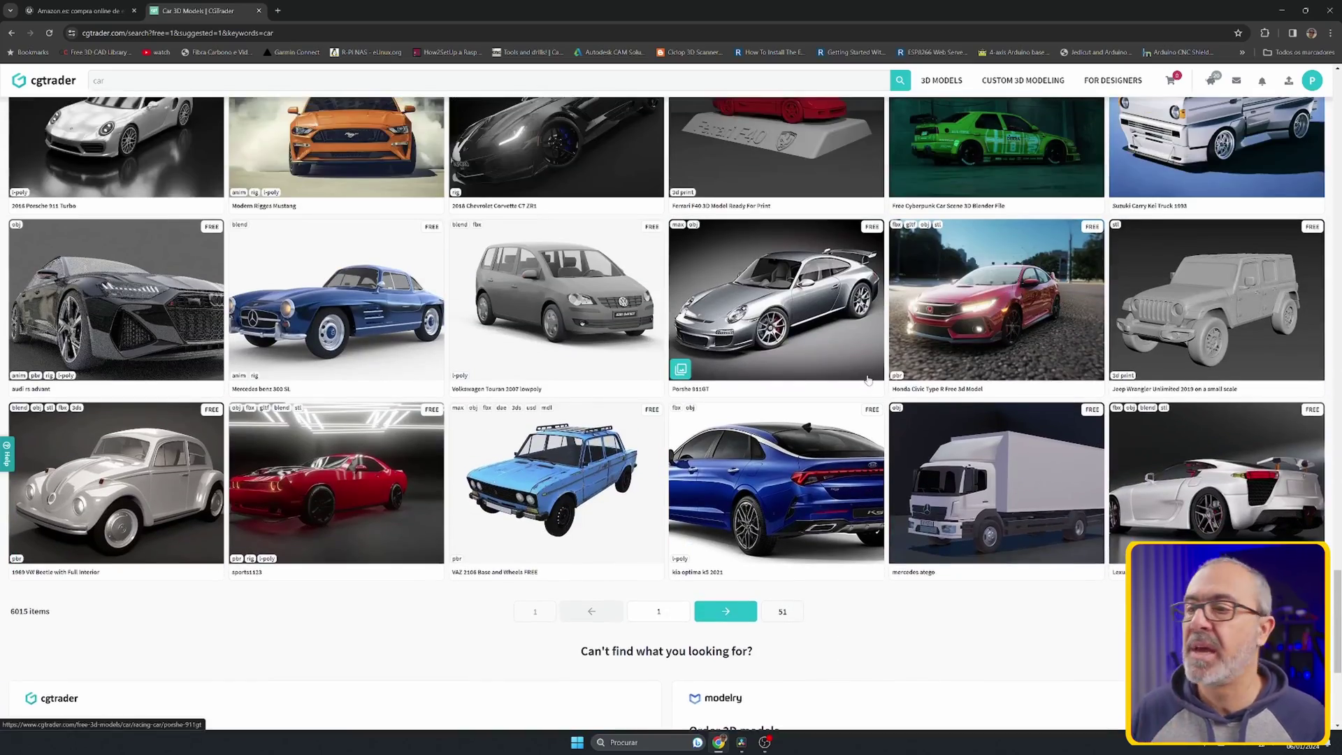
{"action": "scroll", "coordinate": [867, 379], "scroll_direction": "up", "scroll_amount": 15}
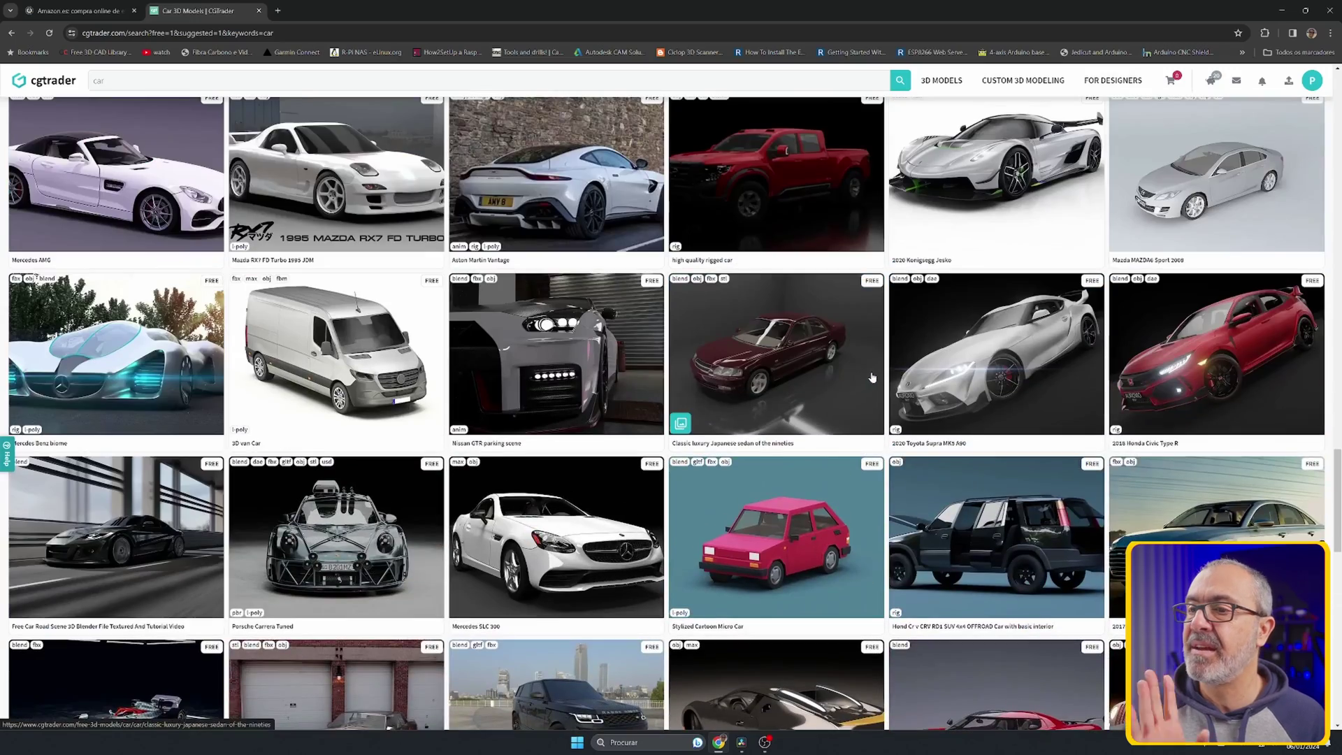
{"action": "scroll", "coordinate": [873, 378], "scroll_direction": "up", "scroll_amount": 10}
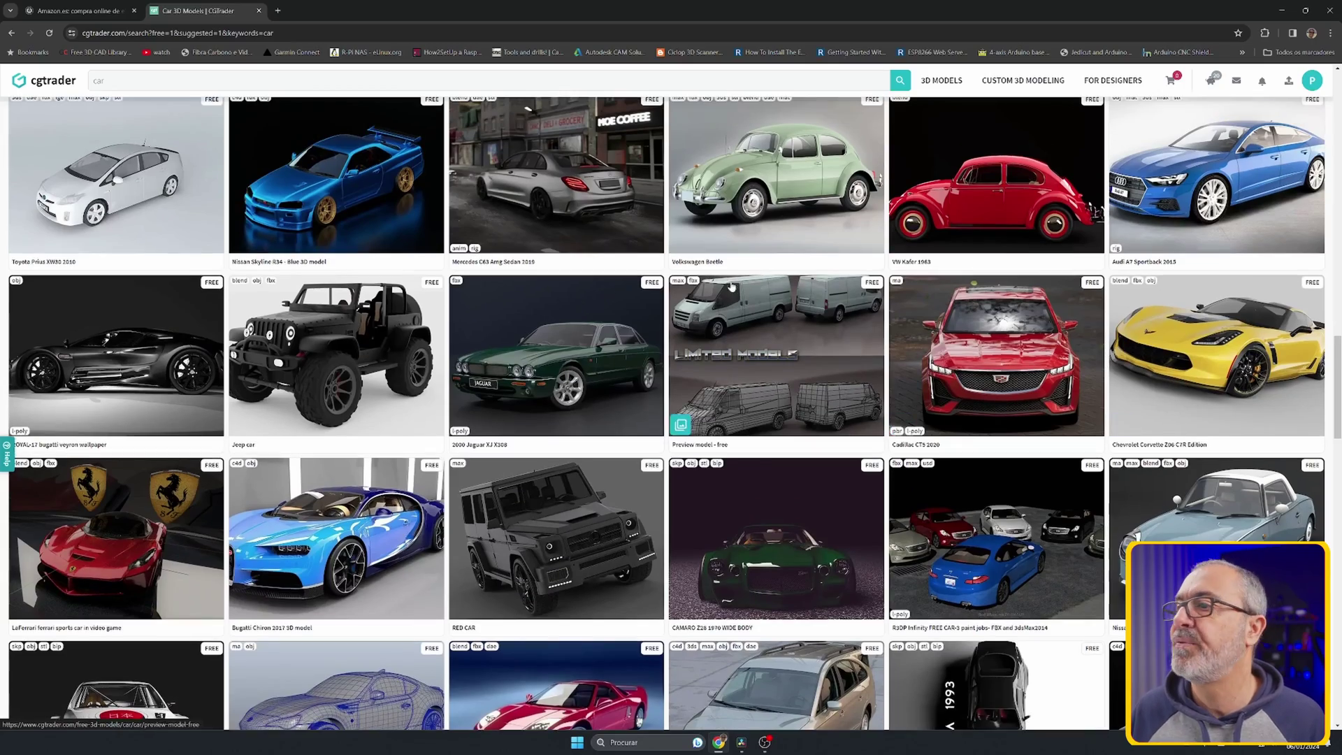
{"action": "scroll", "coordinate": [731, 287], "scroll_direction": "up", "scroll_amount": 15}
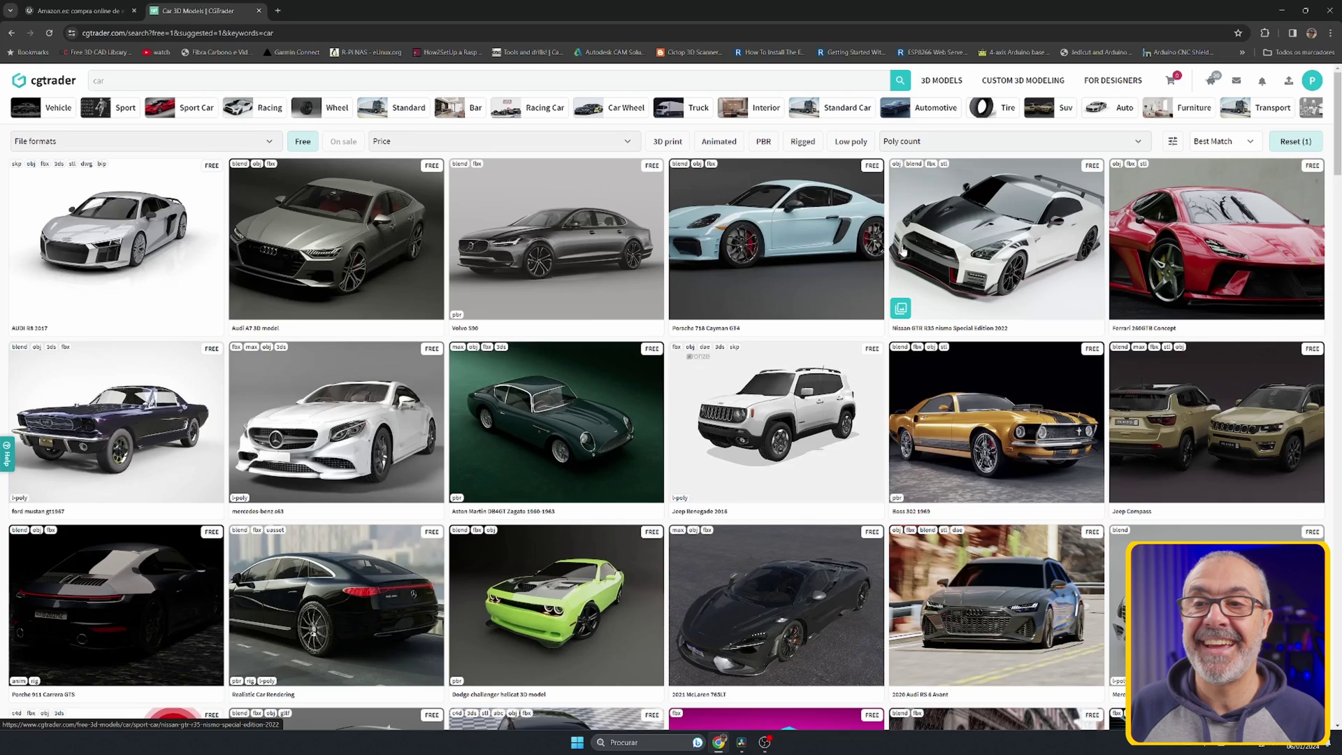
{"action": "left_click", "coordinate": [742, 742]}
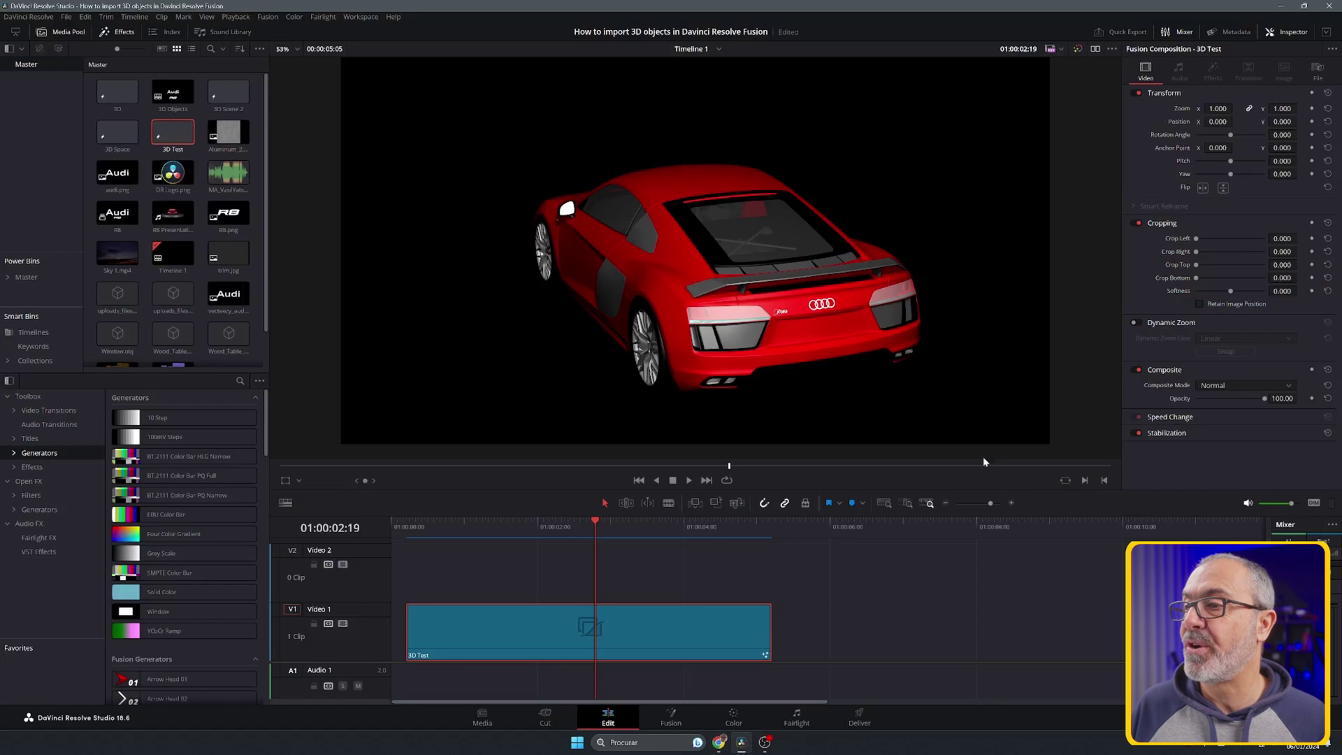